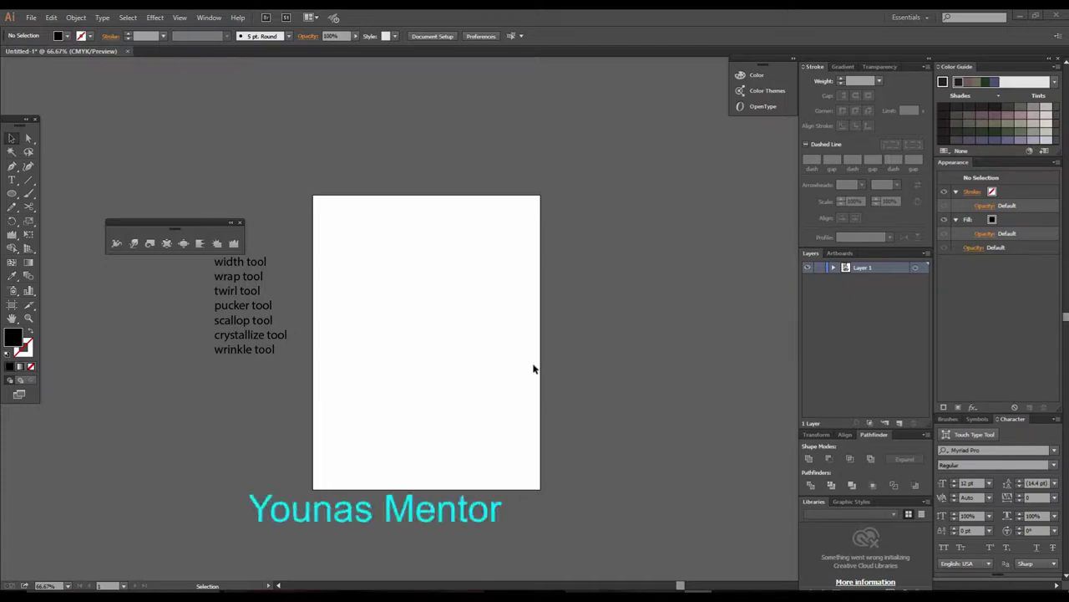
- Move the floating width and distortion tools panel above the list of tool names, clear of the text
{"action": "left_click_drag", "start_coordinate": [152, 227], "coordinate": [202, 173]}
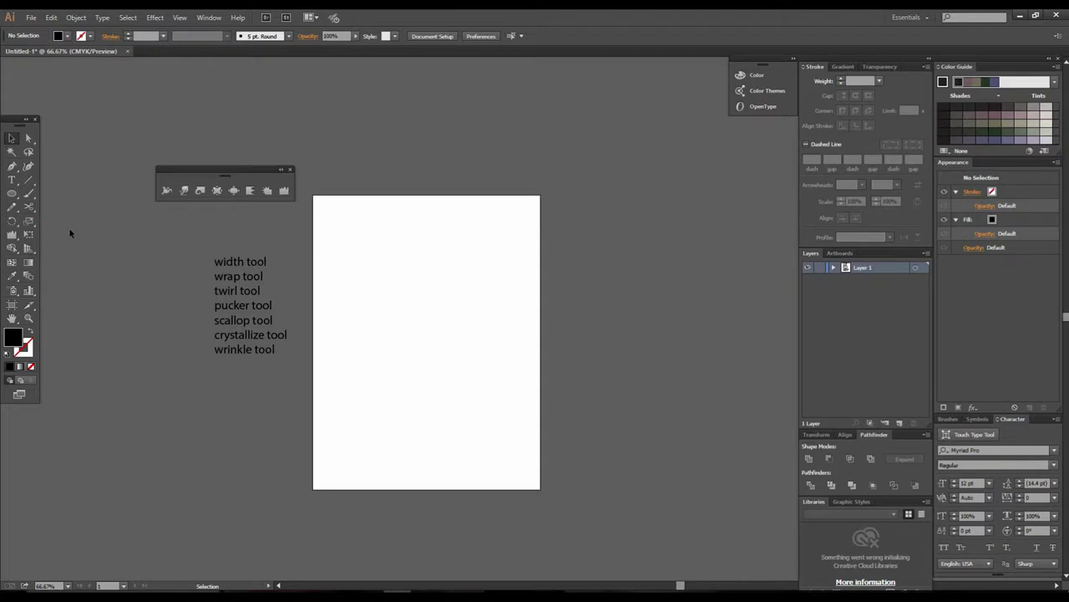
{"action": "left_click", "coordinate": [13, 235]}
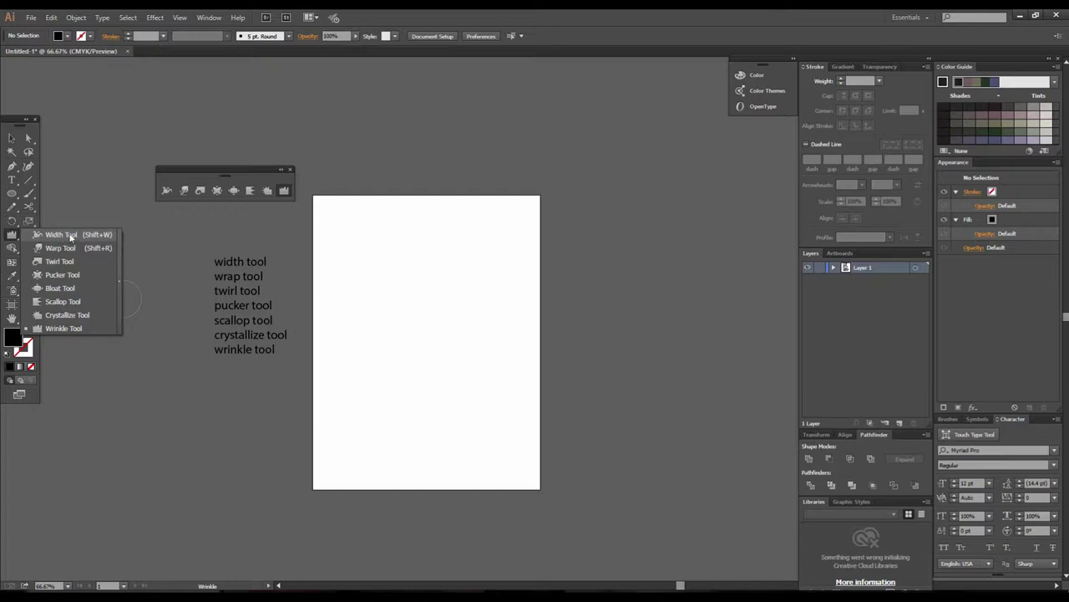
{"action": "key", "text": "v"}
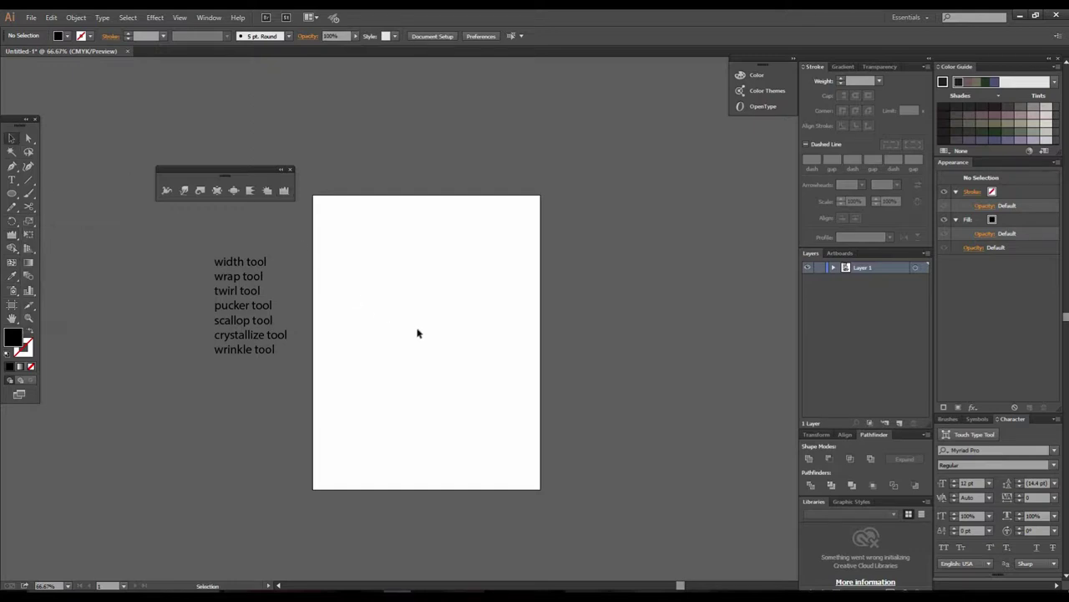
{"action": "key", "text": "ctrl+1"}
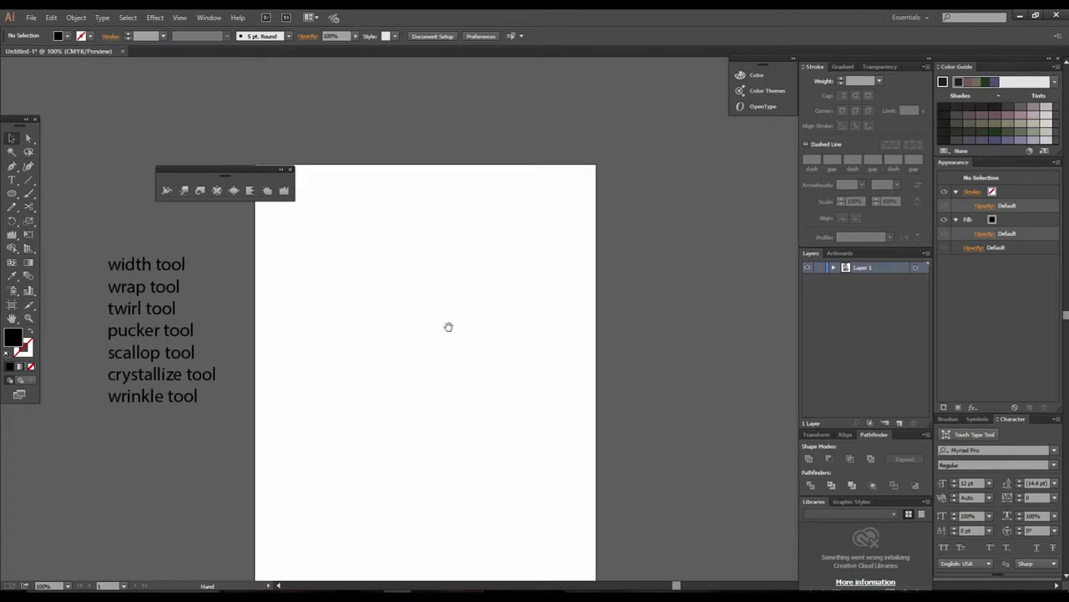
{"action": "left_click", "coordinate": [449, 326], "text": "ctrl"}
{"action": "left_click_drag", "start_coordinate": [423, 327], "coordinate": [456, 333]}
{"action": "left_click_drag", "start_coordinate": [522, 333], "coordinate": [471, 332]}
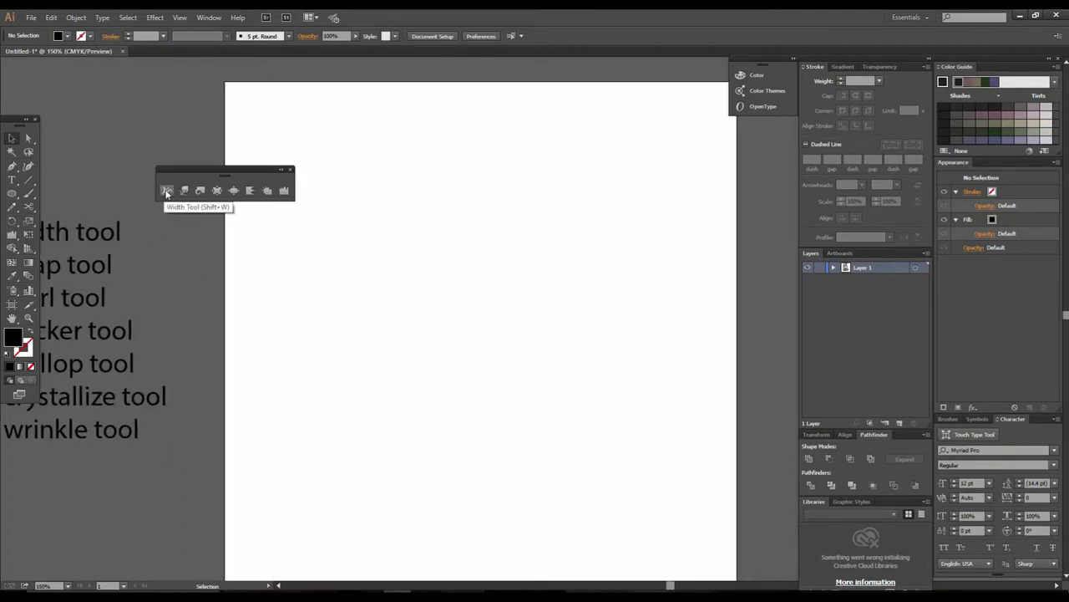
{"action": "left_click", "coordinate": [15, 239]}
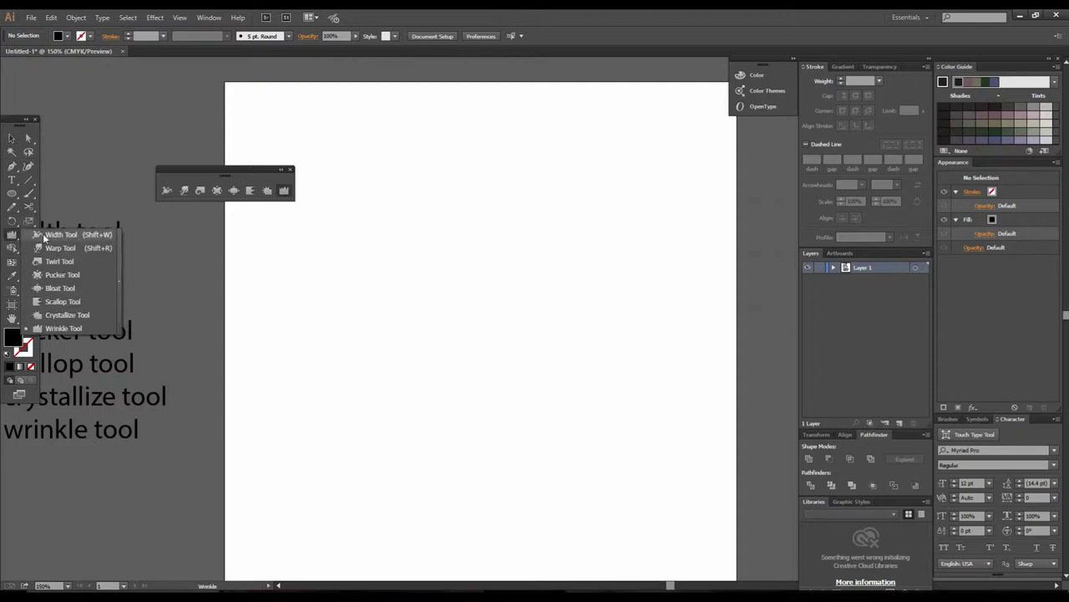
{"action": "left_click", "coordinate": [11, 137]}
- Draw a square of about 334 by 334 pt on the artboard with the Rectangle Tool
{"action": "key", "text": "space"}
{"action": "left_click_drag", "start_coordinate": [480, 329], "coordinate": [412, 406]}
{"action": "left_click", "coordinate": [10, 195]}
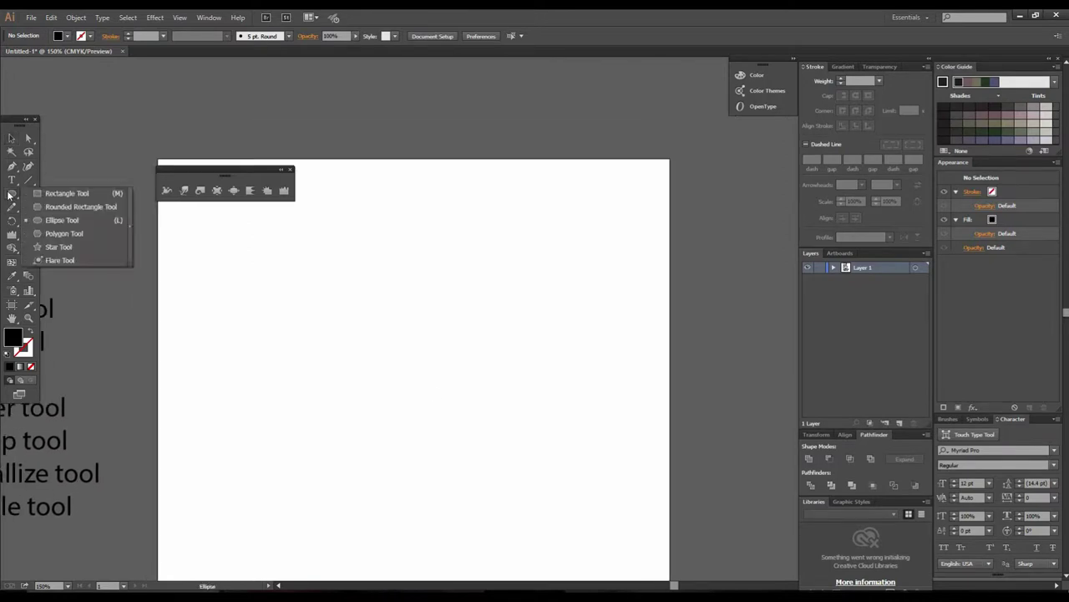
{"action": "left_click_drag", "start_coordinate": [41, 193], "coordinate": [42, 193]}
{"action": "left_click_drag", "start_coordinate": [303, 254], "coordinate": [583, 467]}
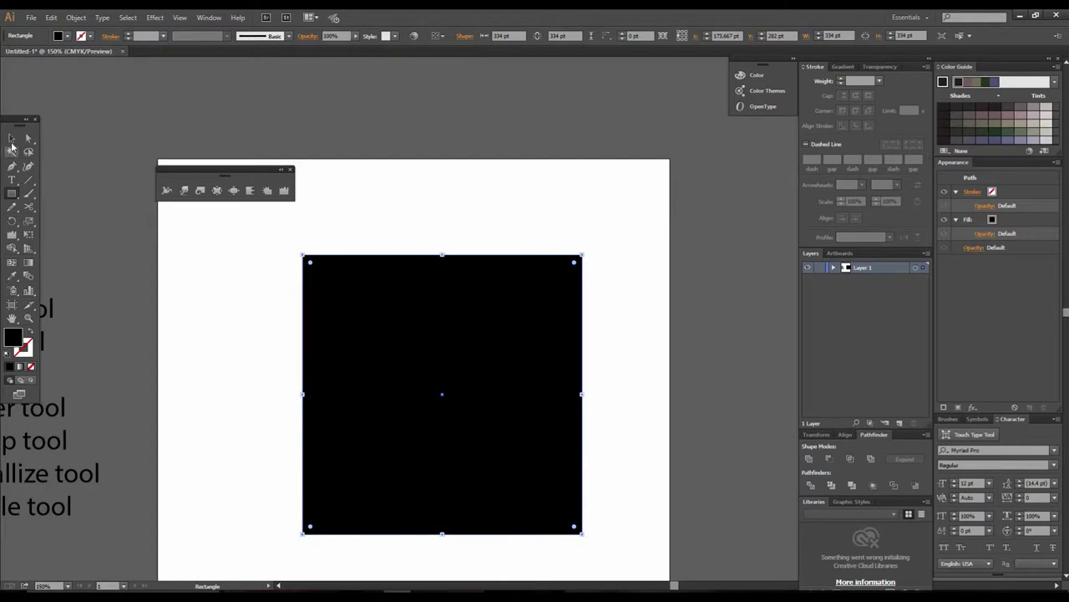
- Remove the square's fill, give it a black 10 pt stroke, and deselect it
{"action": "left_click", "coordinate": [11, 139]}
{"action": "left_click", "coordinate": [66, 36]}
{"action": "left_click", "coordinate": [10, 56]}
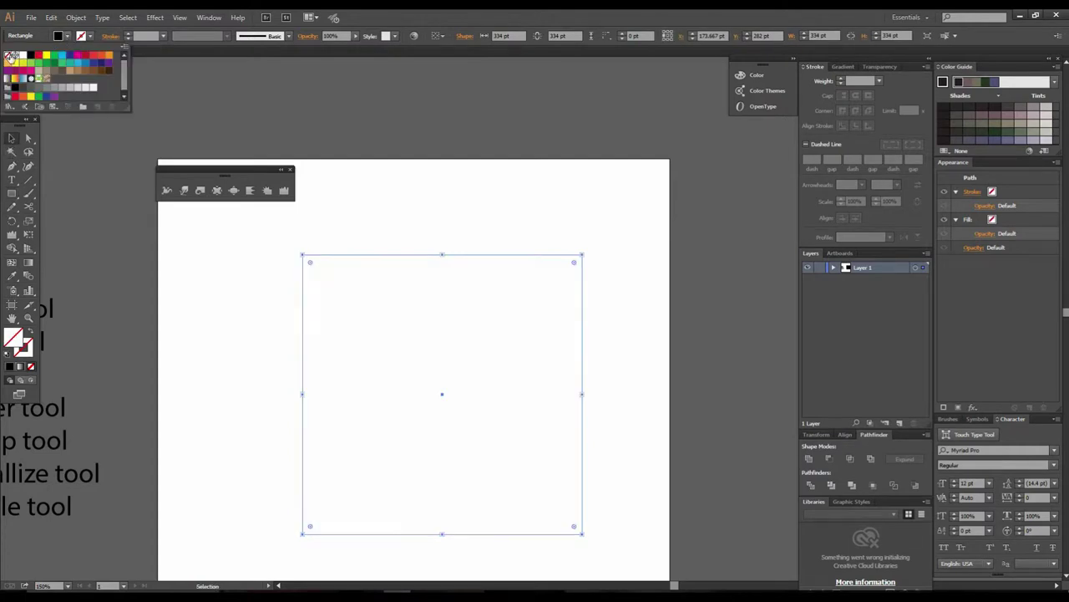
{"action": "left_click", "coordinate": [91, 36]}
{"action": "left_click", "coordinate": [30, 55]}
{"action": "left_click", "coordinate": [165, 36]}
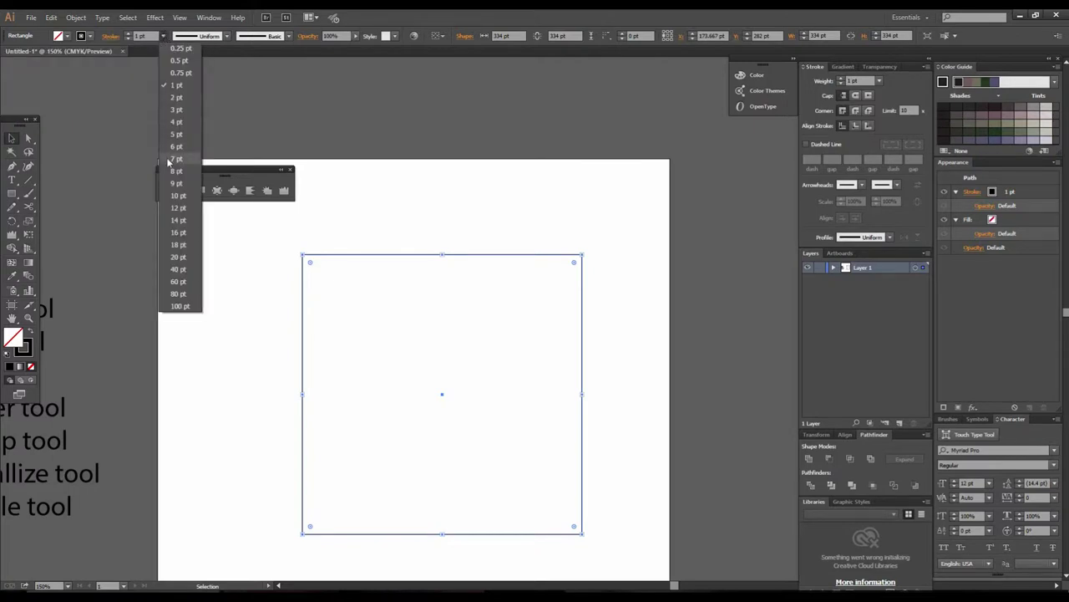
{"action": "left_click", "coordinate": [181, 196]}
{"action": "scroll", "coordinate": [452, 406], "scroll_direction": "down", "scroll_amount": 1}
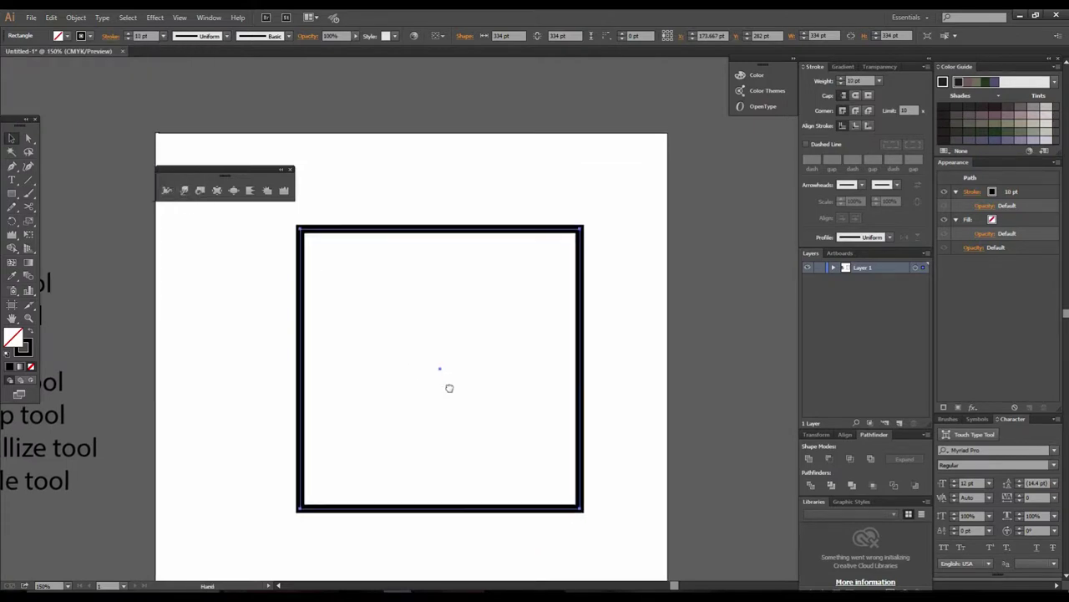
{"action": "left_click", "coordinate": [604, 426]}
- Cut the square's outline with the Scissors Tool on its left and top edges, either side of the upper-left corner
{"action": "left_click_drag", "start_coordinate": [540, 357], "coordinate": [553, 398]}
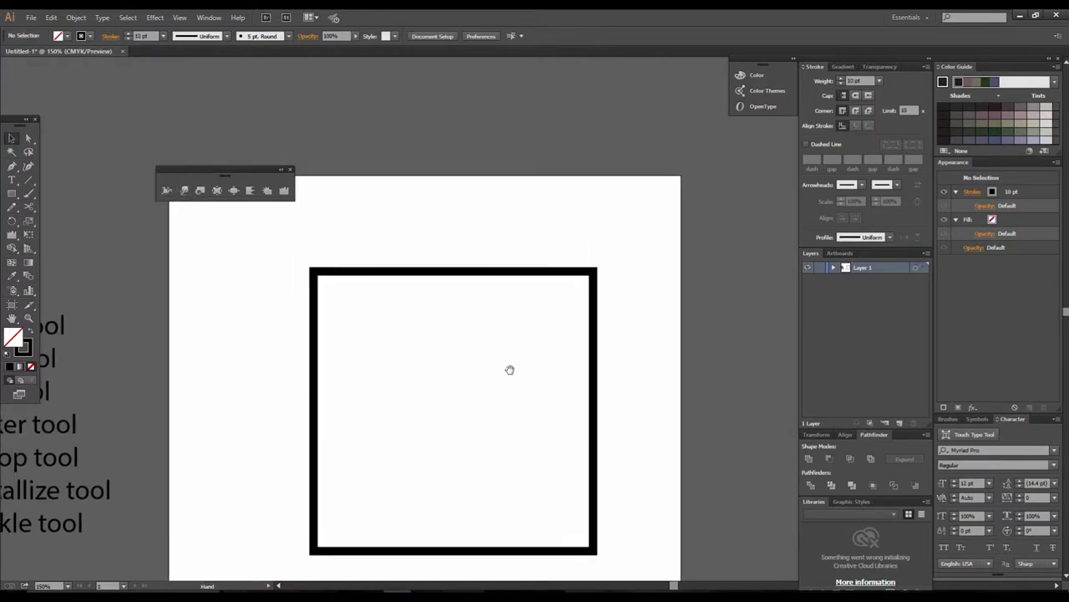
{"action": "left_click", "coordinate": [500, 363], "text": "ctrl"}
{"action": "scroll", "coordinate": [450, 359], "scroll_direction": "up", "scroll_amount": 3}
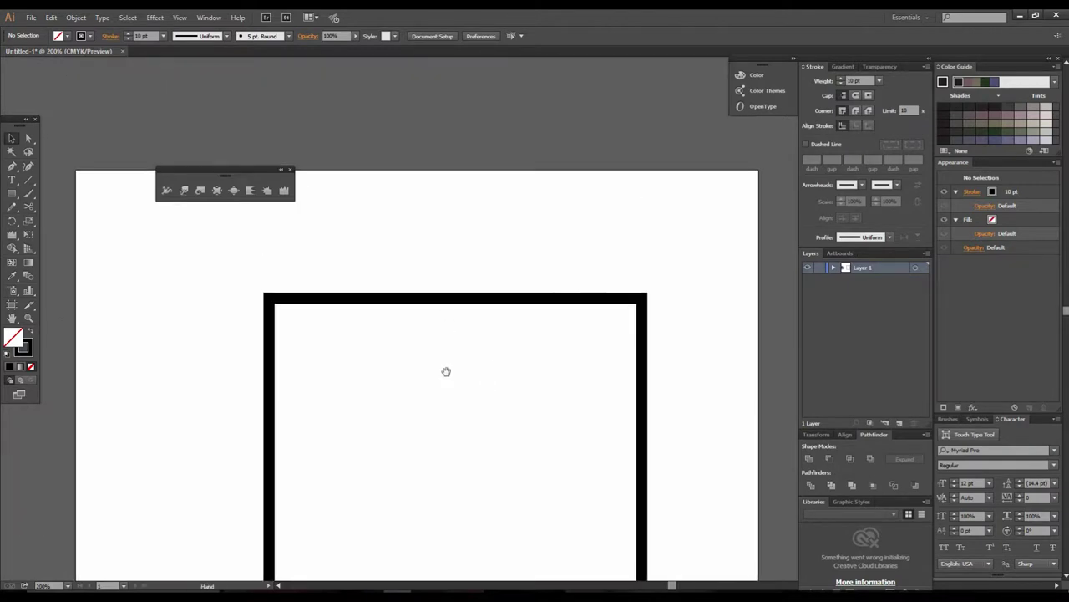
{"action": "left_click", "coordinate": [402, 299]}
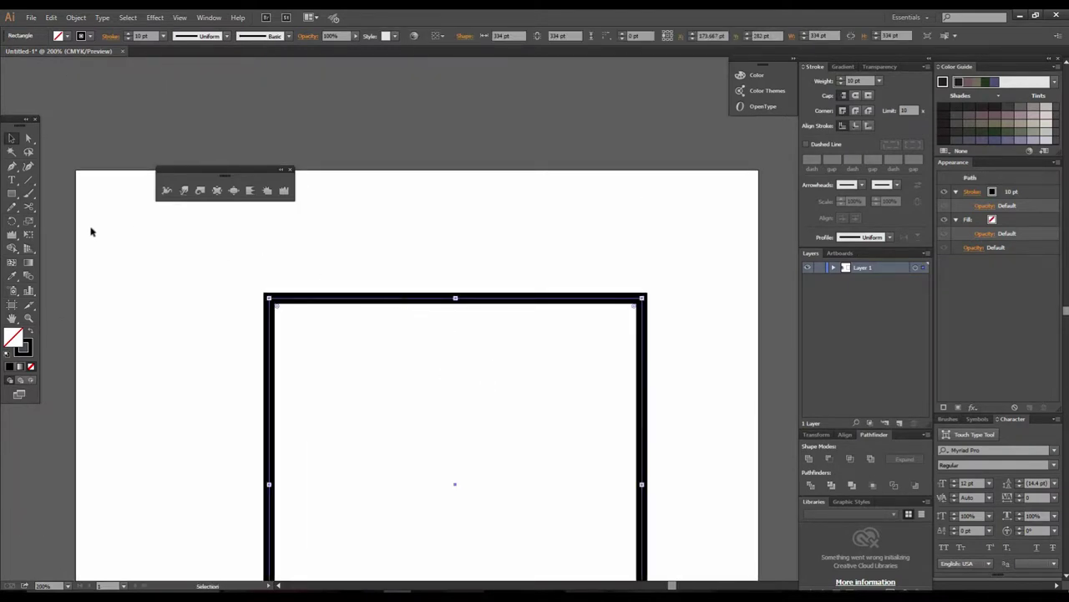
{"action": "left_click_drag", "start_coordinate": [33, 213], "coordinate": [71, 219]}
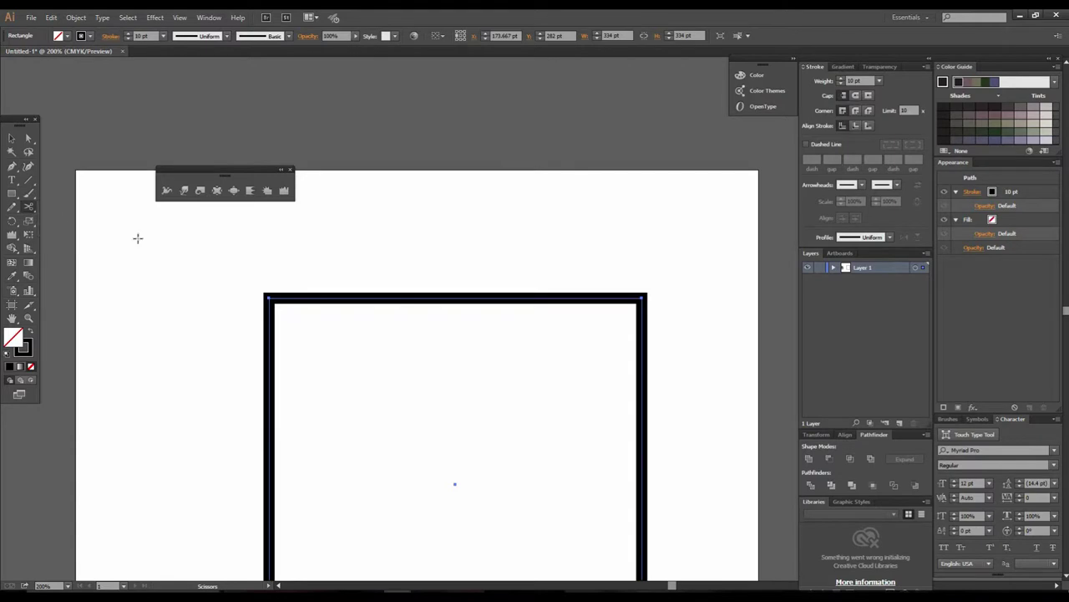
{"action": "left_click", "coordinate": [268, 382]}
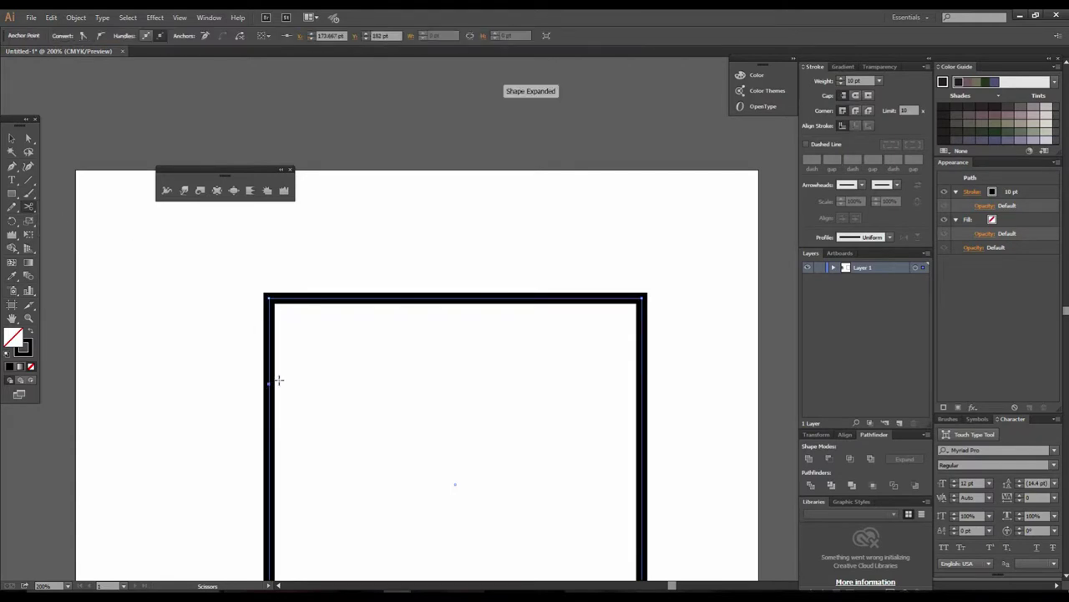
{"action": "left_click", "coordinate": [364, 298]}
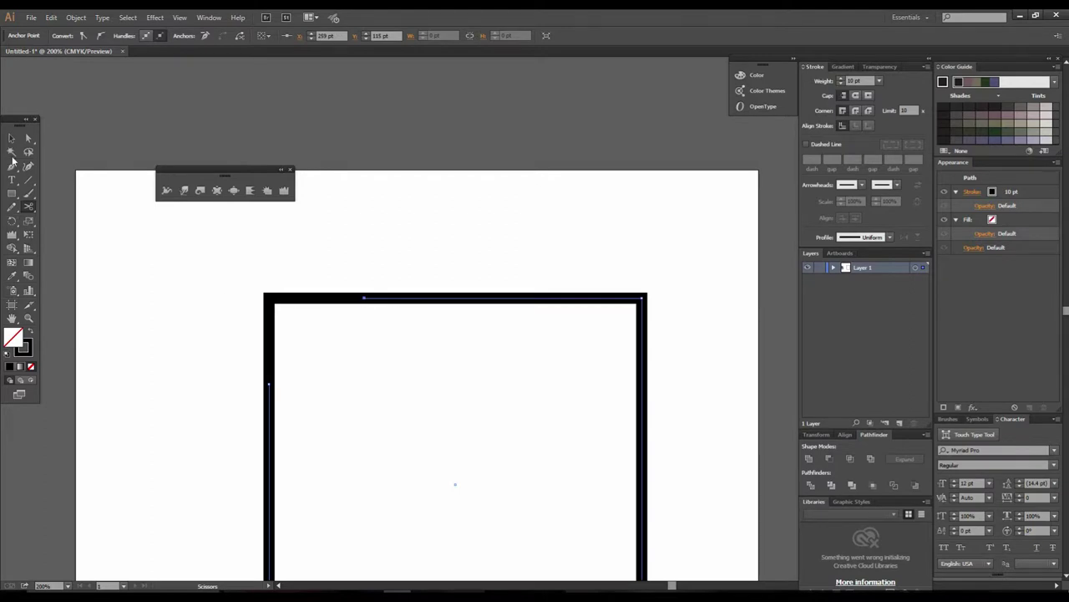
- Pull the cut corner piece away from the square and delete it
{"action": "left_click", "coordinate": [11, 138]}
{"action": "left_click", "coordinate": [361, 264]}
{"action": "left_click_drag", "start_coordinate": [281, 295], "coordinate": [119, 251]}
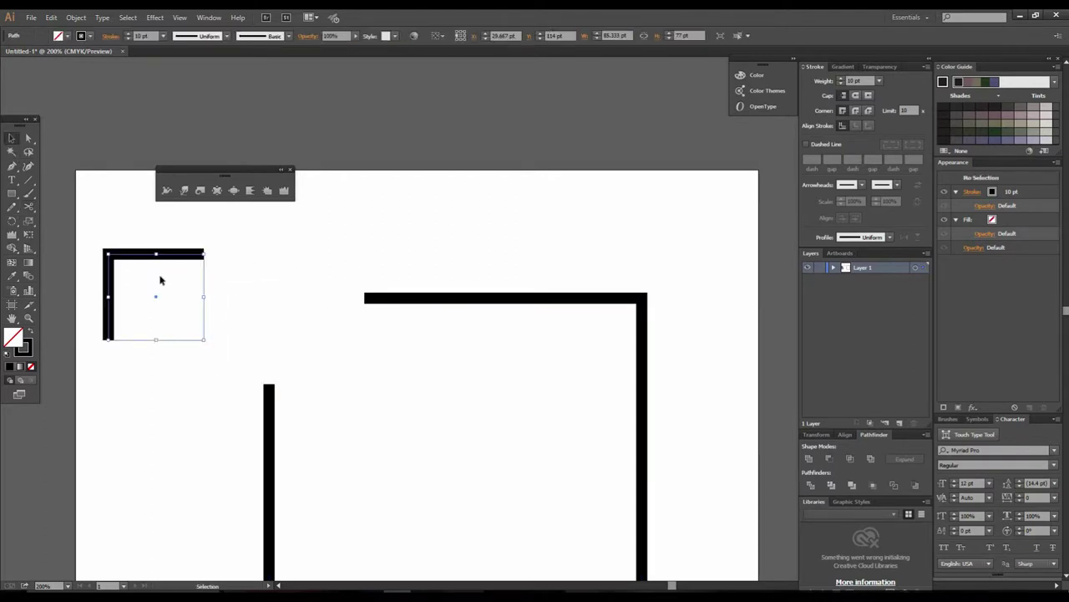
{"action": "key", "text": "Delete"}
- Select the open path that remains of the square
{"action": "mouse_move", "coordinate": [476, 427]}
{"action": "left_mouse_down"}
{"action": "mouse_move", "coordinate": [455, 386]}
{"action": "mouse_move", "coordinate": [459, 414]}
{"action": "left_mouse_up"}
{"action": "left_click", "coordinate": [456, 385], "text": "ctrl+alt"}
{"action": "left_click", "coordinate": [499, 355], "text": "ctrl"}
{"action": "left_click_drag", "start_coordinate": [520, 321], "coordinate": [489, 381]}
{"action": "left_click", "coordinate": [490, 381], "text": "ctrl+alt"}
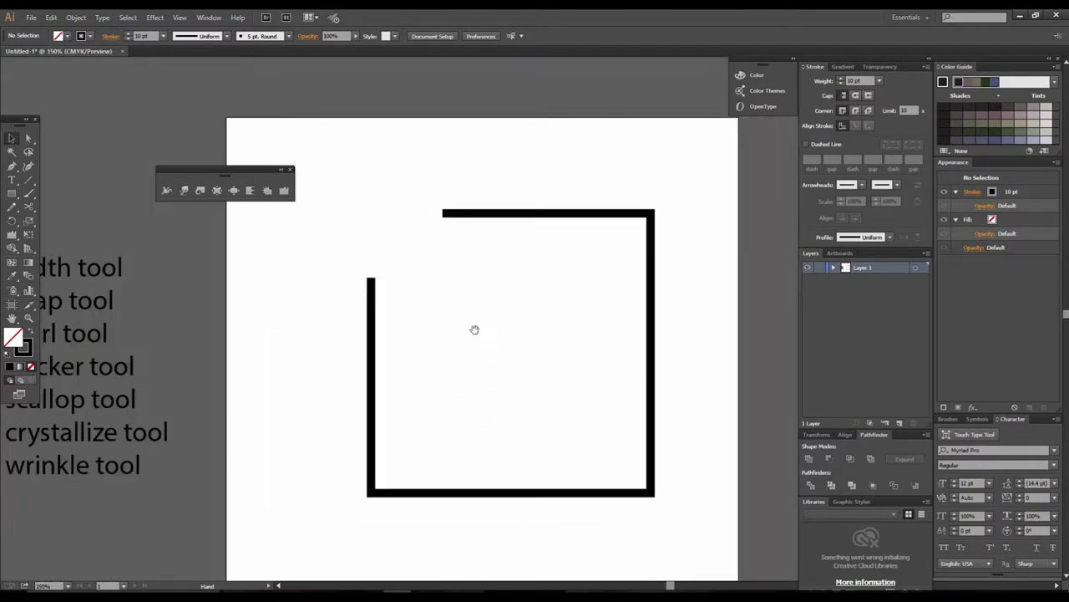
{"action": "left_click_drag", "start_coordinate": [474, 329], "coordinate": [447, 369]}
{"action": "left_click_drag", "start_coordinate": [298, 217], "coordinate": [709, 576]}
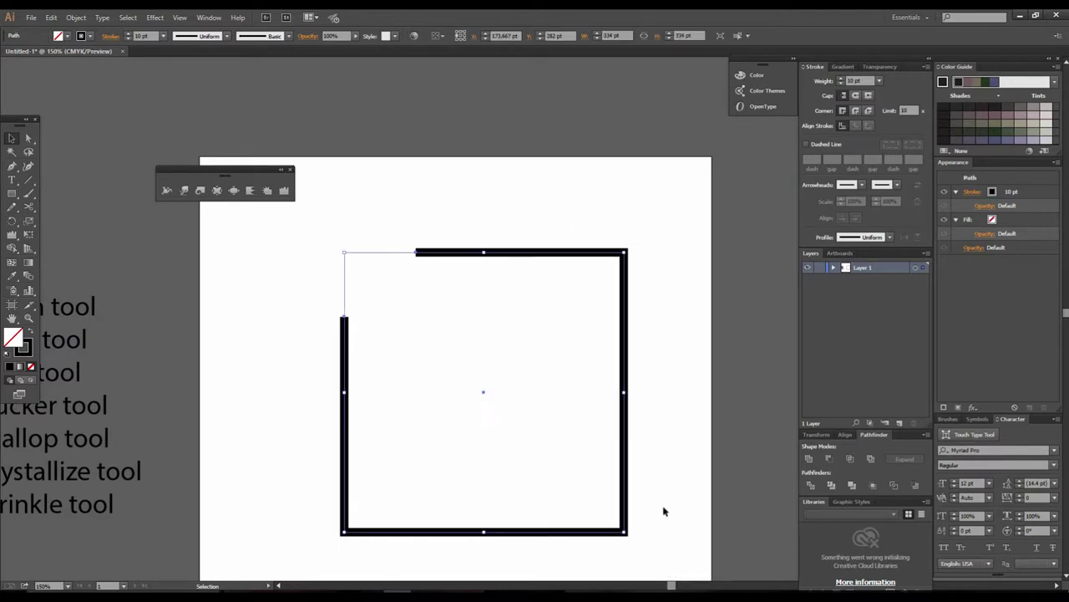
{"action": "left_click", "coordinate": [557, 343]}
{"action": "left_click_drag", "start_coordinate": [525, 371], "coordinate": [526, 392]}
{"action": "left_click", "coordinate": [503, 346], "text": "ctrl"}
{"action": "left_click_drag", "start_coordinate": [500, 337], "coordinate": [406, 346]}
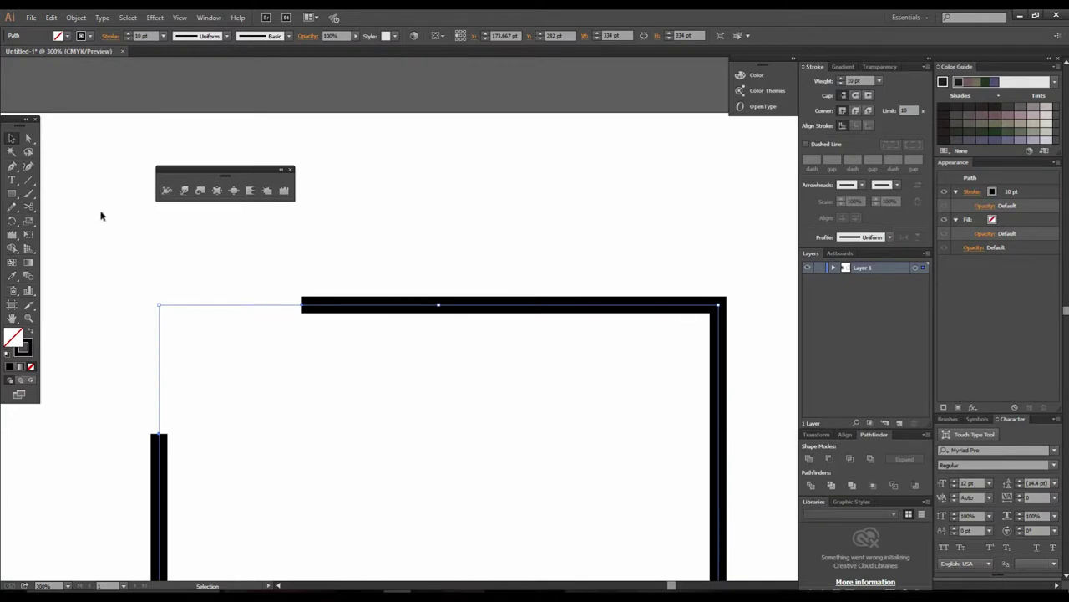
- Widen the stroke at the open end of the path's top edge to about 170 pt with the Width Tool
{"action": "left_click", "coordinate": [13, 222]}
{"action": "left_click_drag", "start_coordinate": [11, 236], "coordinate": [96, 238]}
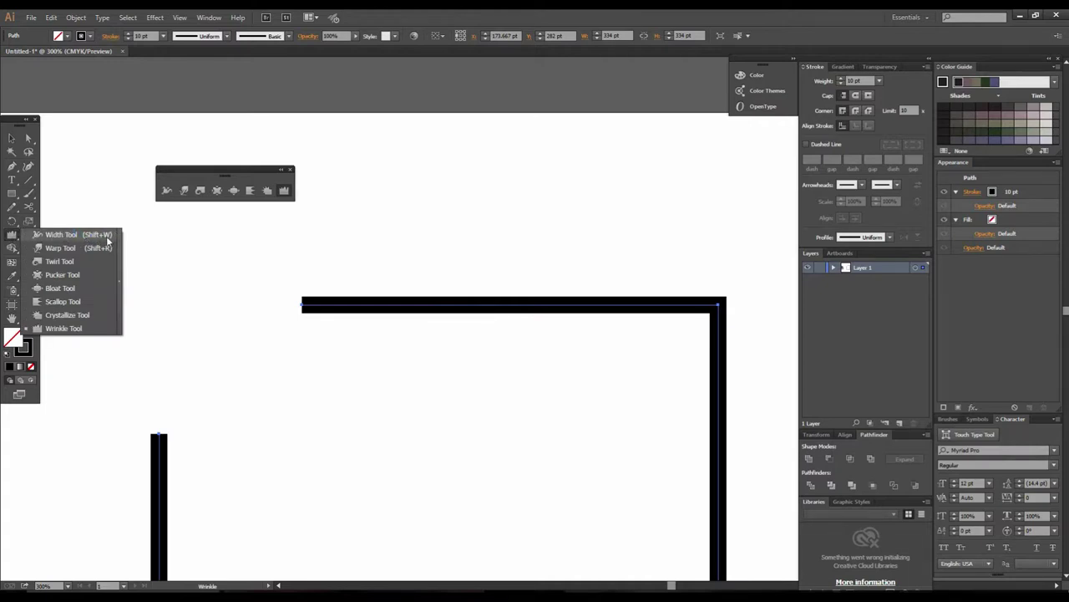
{"action": "left_click_drag", "start_coordinate": [108, 238], "coordinate": [43, 175]}
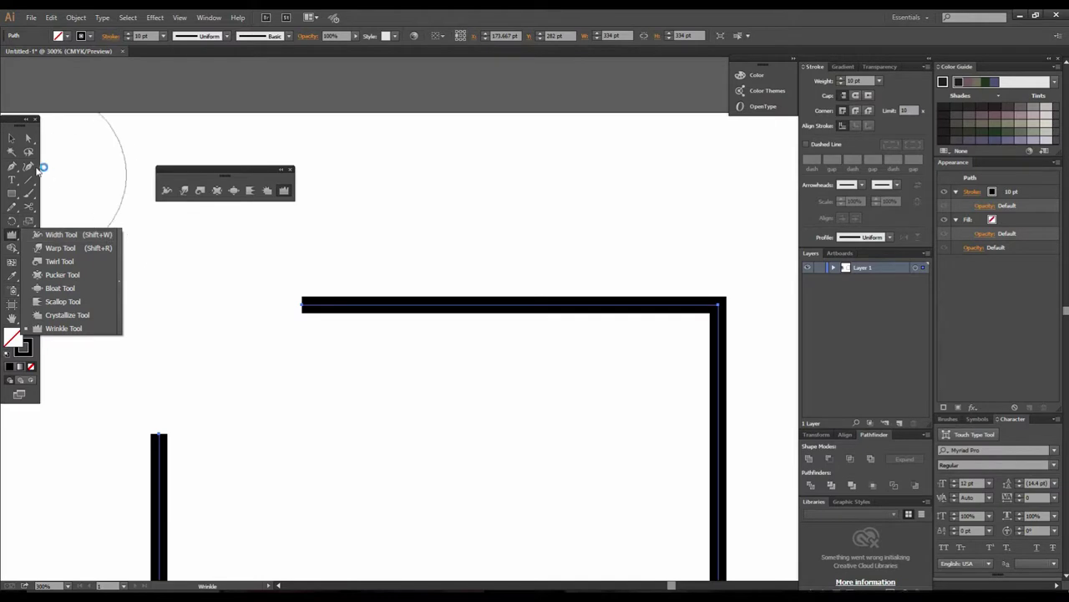
{"action": "left_click", "coordinate": [167, 192]}
{"action": "key", "text": "space"}
{"action": "left_click_drag", "start_coordinate": [341, 337], "coordinate": [396, 365]}
{"action": "left_click", "coordinate": [402, 351], "text": "ctrl"}
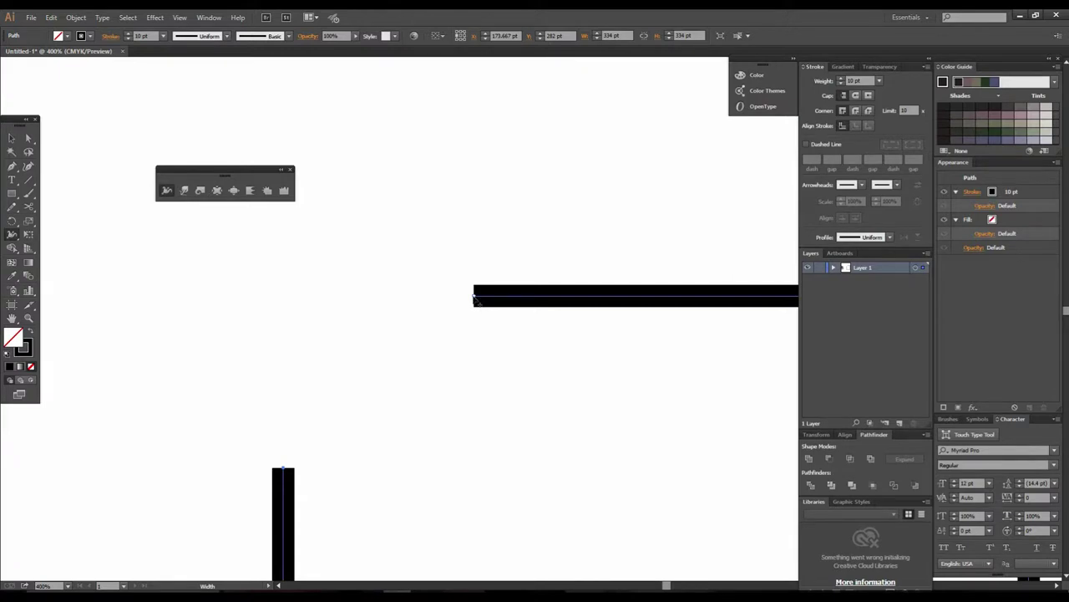
{"action": "mouse_move", "coordinate": [475, 301]}
{"action": "left_mouse_down"}
{"action": "mouse_move", "coordinate": [496, 358]}
{"action": "mouse_move", "coordinate": [609, 502]}
{"action": "mouse_move", "coordinate": [538, 365]}
{"action": "mouse_move", "coordinate": [579, 490]}
{"action": "left_mouse_up"}
- Widen the stroke at the open end of the path's left edge to about 197 pt with the Width Tool
{"action": "left_click", "coordinate": [547, 377], "text": "ctrl+alt"}
{"action": "left_click", "coordinate": [547, 378], "text": "ctrl+alt"}
{"action": "left_click", "coordinate": [548, 377], "text": "ctrl+alt"}
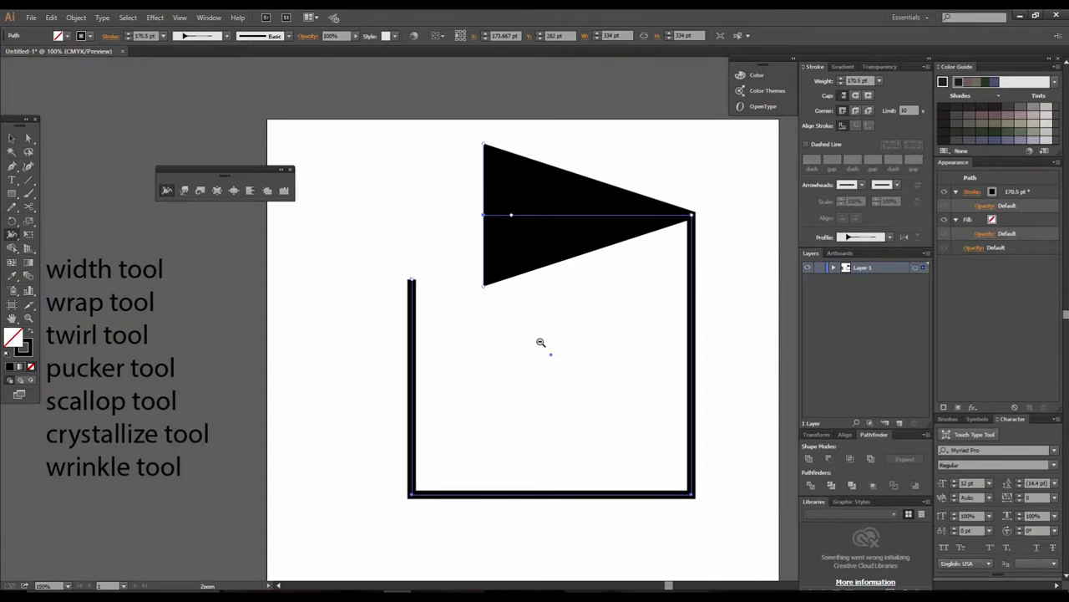
{"action": "left_click", "coordinate": [540, 342], "text": "ctrl+alt"}
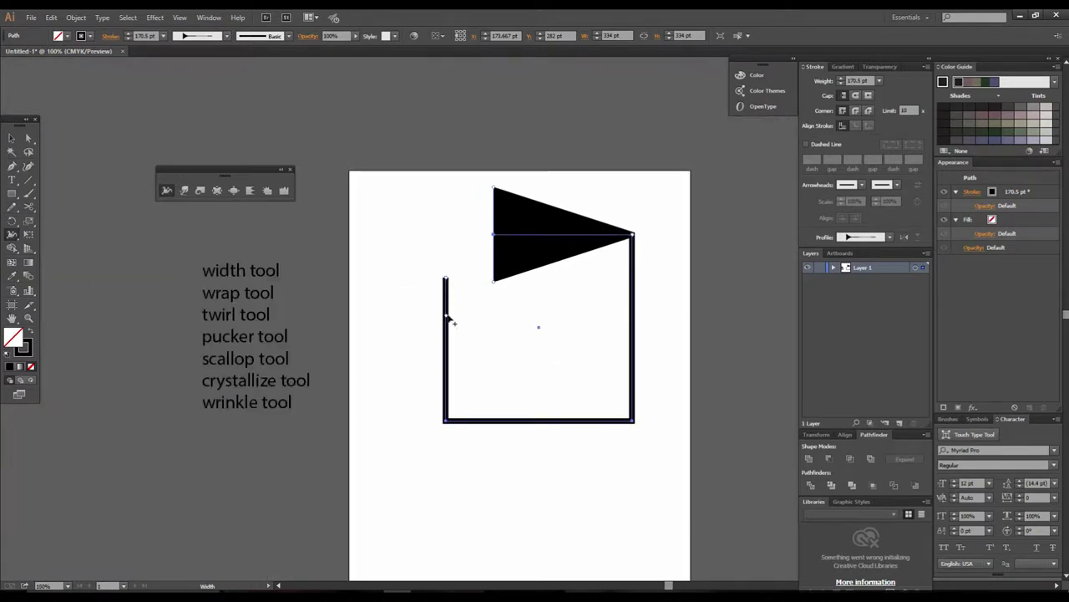
{"action": "mouse_move", "coordinate": [446, 280]}
{"action": "left_mouse_down"}
{"action": "mouse_move", "coordinate": [409, 201]}
{"action": "mouse_move", "coordinate": [392, 89]}
{"action": "mouse_move", "coordinate": [401, 140]}
{"action": "left_mouse_up"}
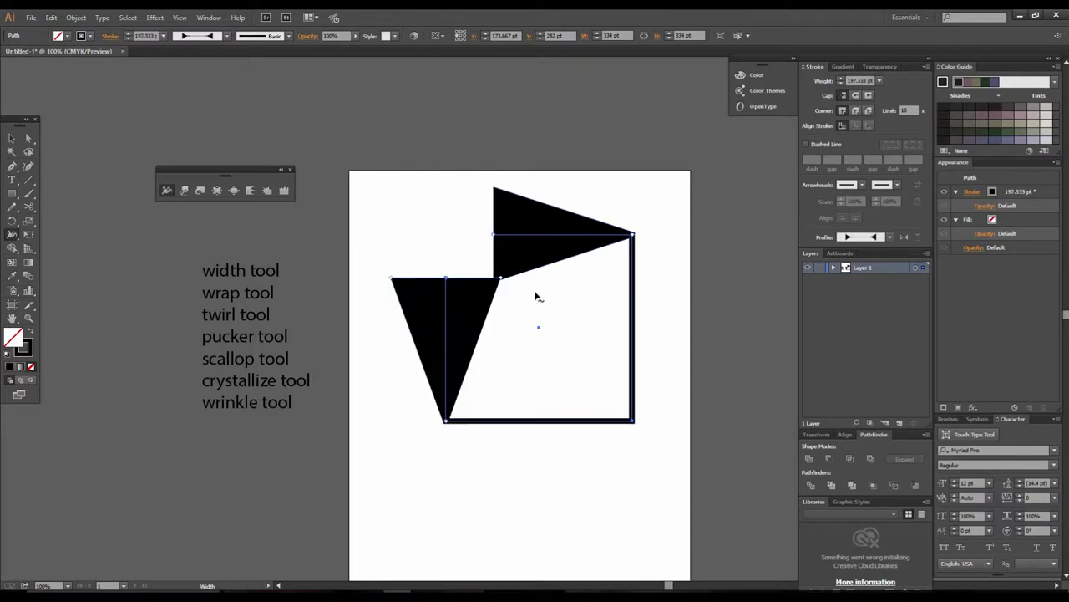
- Try projecting and round caps on the selected path's open ends, and undo the round cap
{"action": "left_click", "coordinate": [11, 138]}
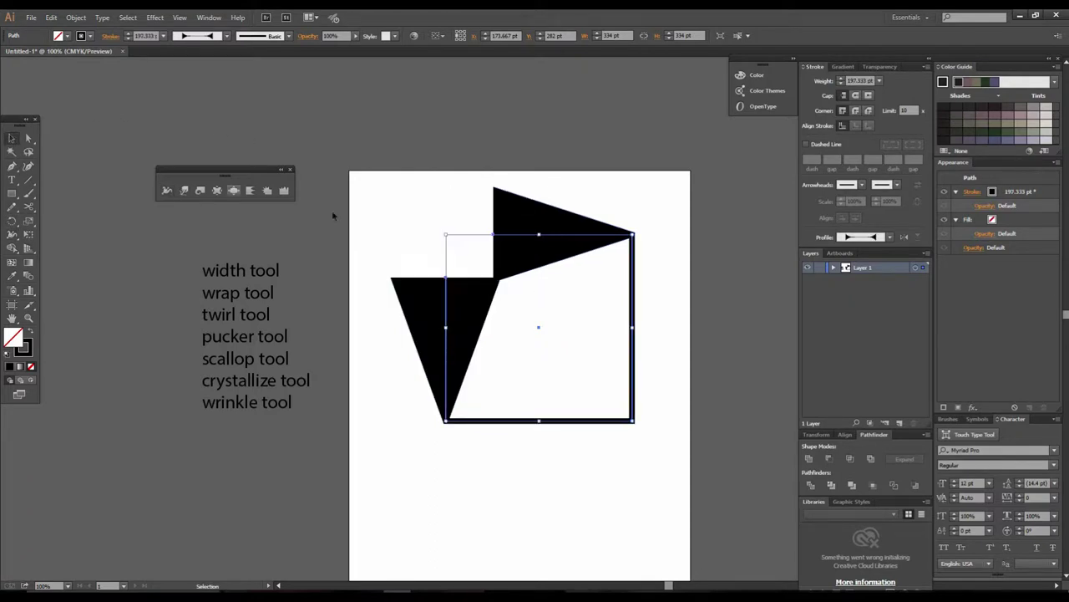
{"action": "left_click", "coordinate": [869, 97]}
{"action": "key", "text": "ctrl+plus"}
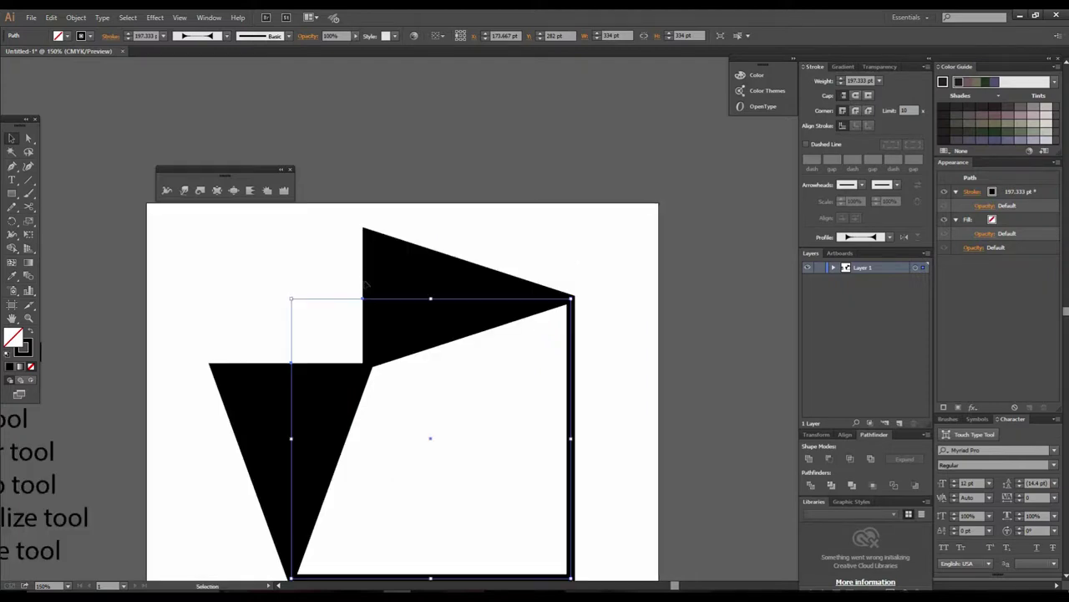
{"action": "left_click", "coordinate": [857, 97]}
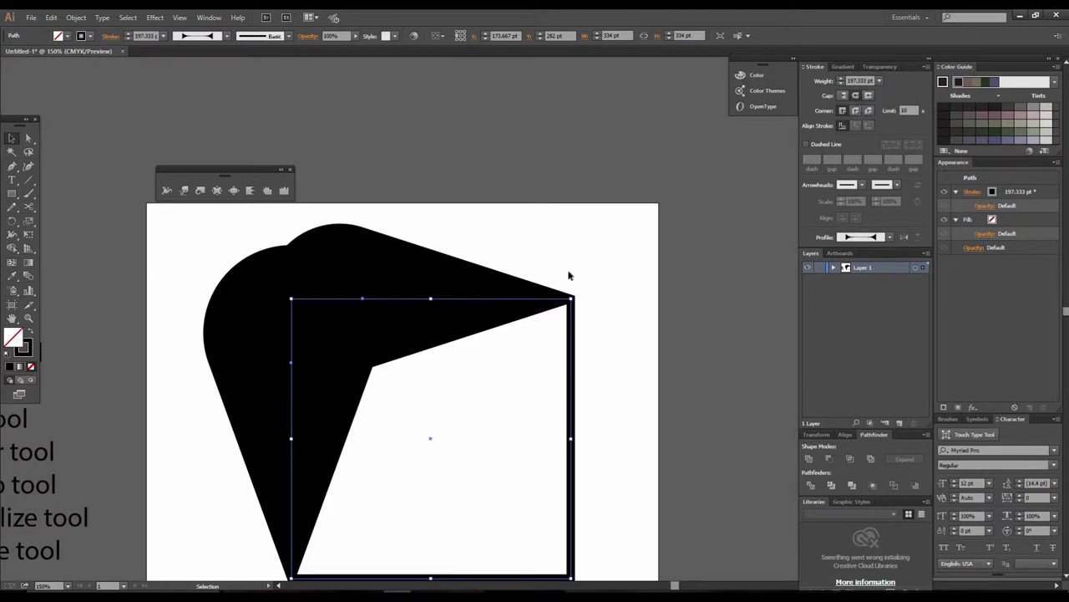
{"action": "key", "text": "ctrl+z"}
- Select the top edge's end anchor point with the Direct Selection Tool and apply a round cap to the path
{"action": "left_click", "coordinate": [28, 138]}
{"action": "left_click_drag", "start_coordinate": [351, 214], "coordinate": [389, 315]}
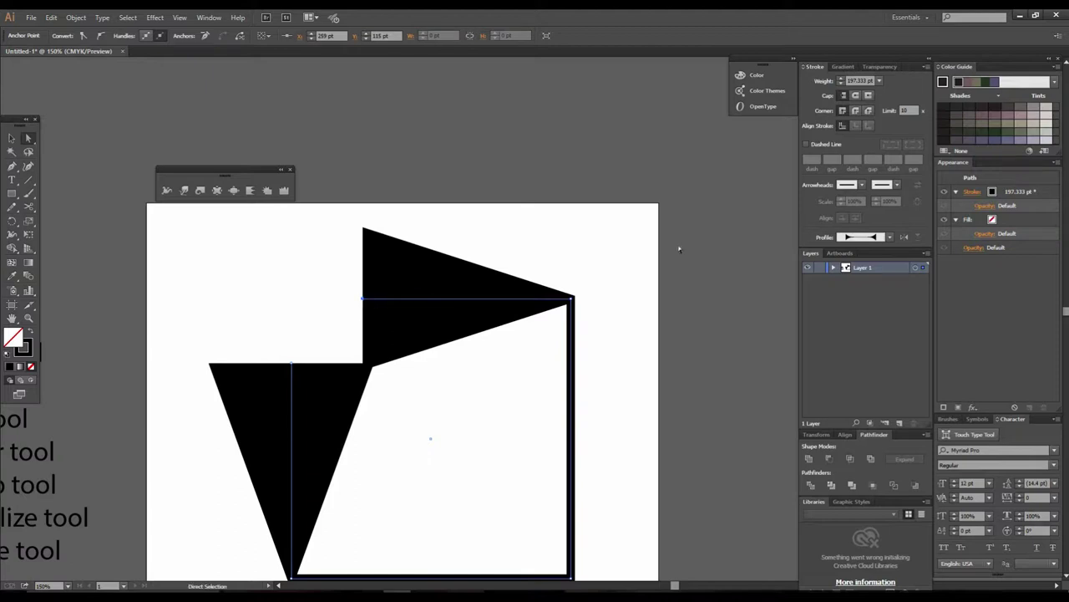
{"action": "left_click", "coordinate": [856, 97]}
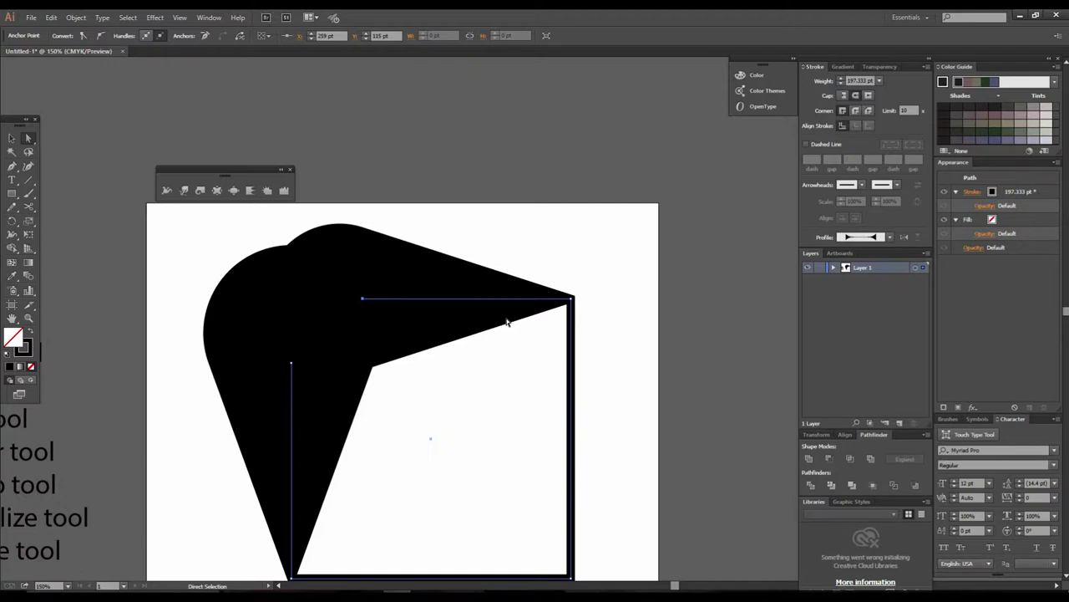
- Widen the stroke at the square's lower-right corner to about 295 pt with the Width Tool
{"action": "left_click", "coordinate": [493, 351], "text": "ctrl+alt"}
{"action": "left_click", "coordinate": [493, 351], "text": "ctrl+alt"}
{"action": "left_click_drag", "start_coordinate": [531, 355], "coordinate": [461, 381]}
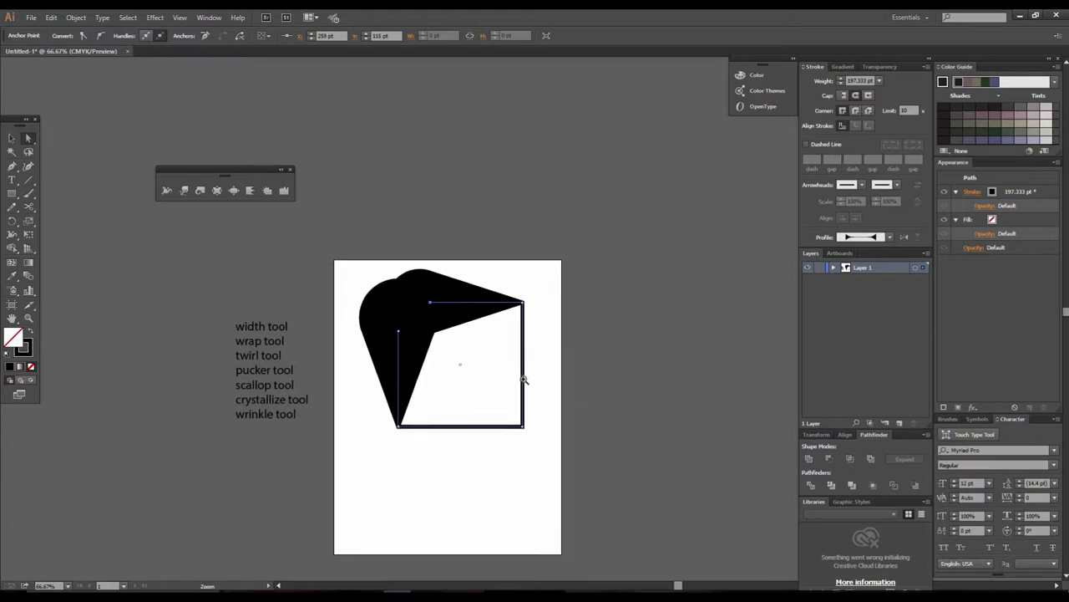
{"action": "left_click", "coordinate": [525, 380], "text": "ctrl"}
{"action": "key", "text": "h"}
{"action": "left_click_drag", "start_coordinate": [430, 251], "coordinate": [409, 315]}
{"action": "key", "text": "a"}
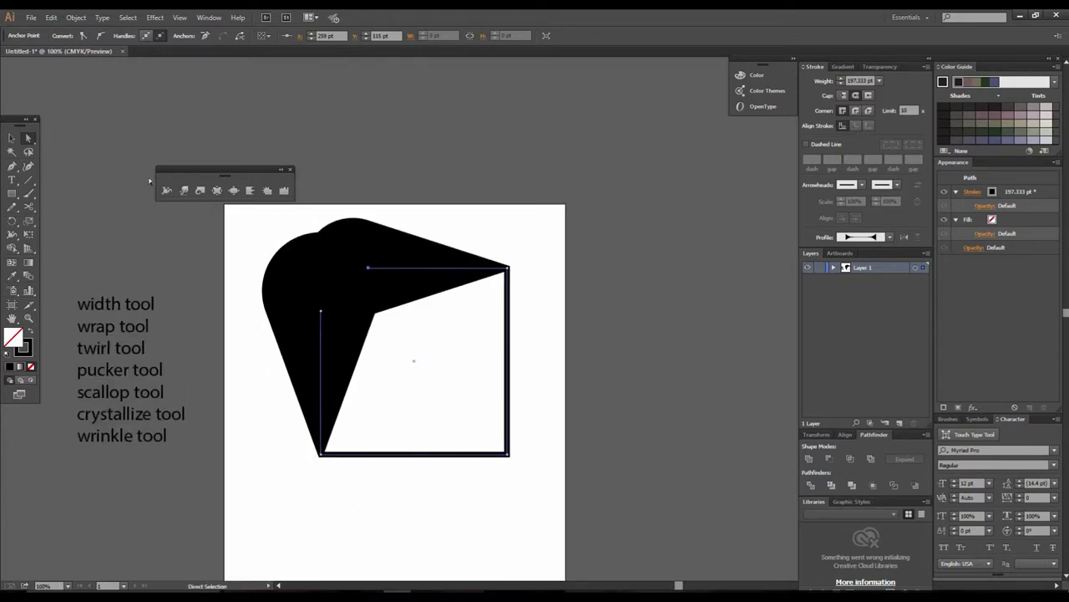
{"action": "left_click", "coordinate": [167, 191]}
{"action": "left_click_drag", "start_coordinate": [508, 458], "coordinate": [492, 357]}
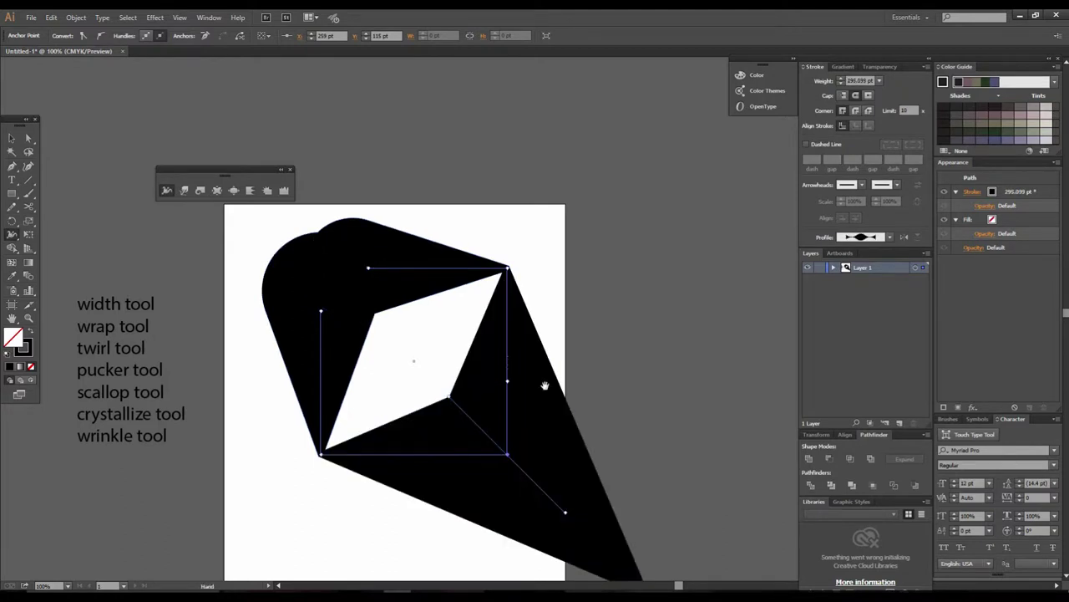
- Move the widened square path off the artboard, above its upper-right corner
{"action": "key", "text": "ctrl+minus"}
{"action": "left_click", "coordinate": [12, 140]}
{"action": "left_click", "coordinate": [558, 396]}
{"action": "left_click_drag", "start_coordinate": [499, 373], "coordinate": [464, 461]}
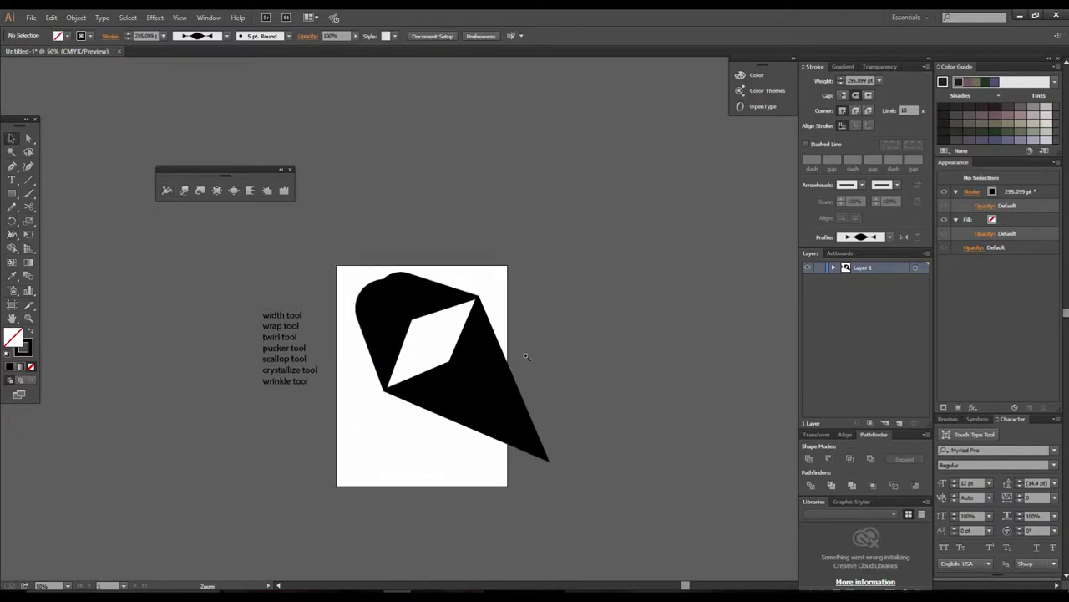
{"action": "scroll", "coordinate": [522, 356], "scroll_direction": "up", "scroll_amount": 2}
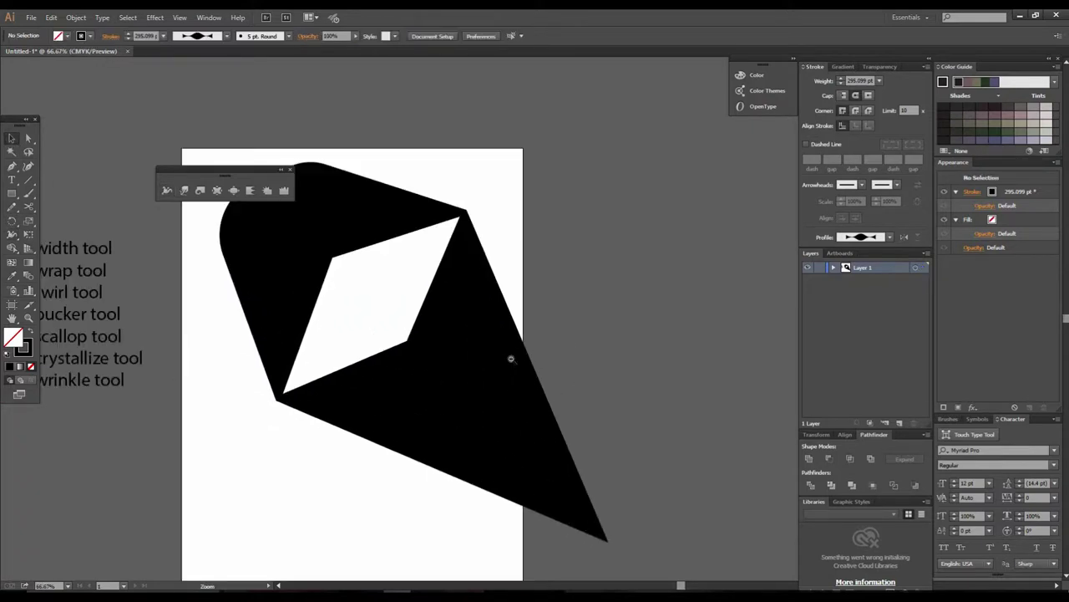
{"action": "left_click", "coordinate": [511, 359], "text": "ctrl+alt"}
{"action": "left_click", "coordinate": [512, 359], "text": "ctrl+alt"}
{"action": "left_click_drag", "start_coordinate": [513, 336], "coordinate": [492, 404]}
{"action": "left_click", "coordinate": [526, 352], "text": "ctrl"}
{"action": "left_click_drag", "start_coordinate": [521, 332], "coordinate": [500, 412]}
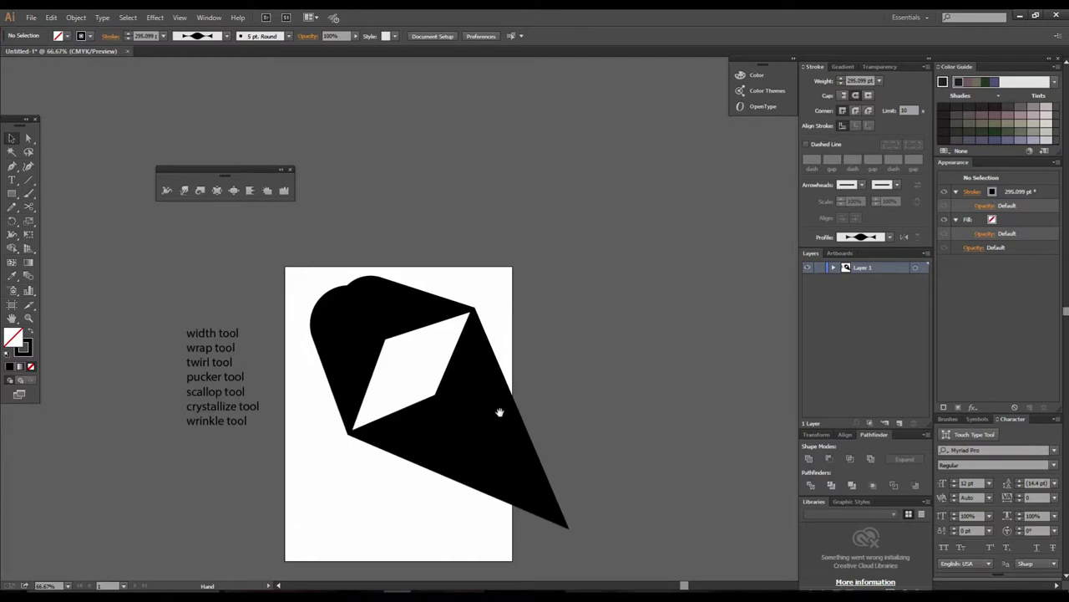
{"action": "mouse_move", "coordinate": [318, 266]}
{"action": "left_mouse_down"}
{"action": "mouse_move", "coordinate": [522, 458]}
{"action": "mouse_move", "coordinate": [519, 469]}
{"action": "left_mouse_up"}
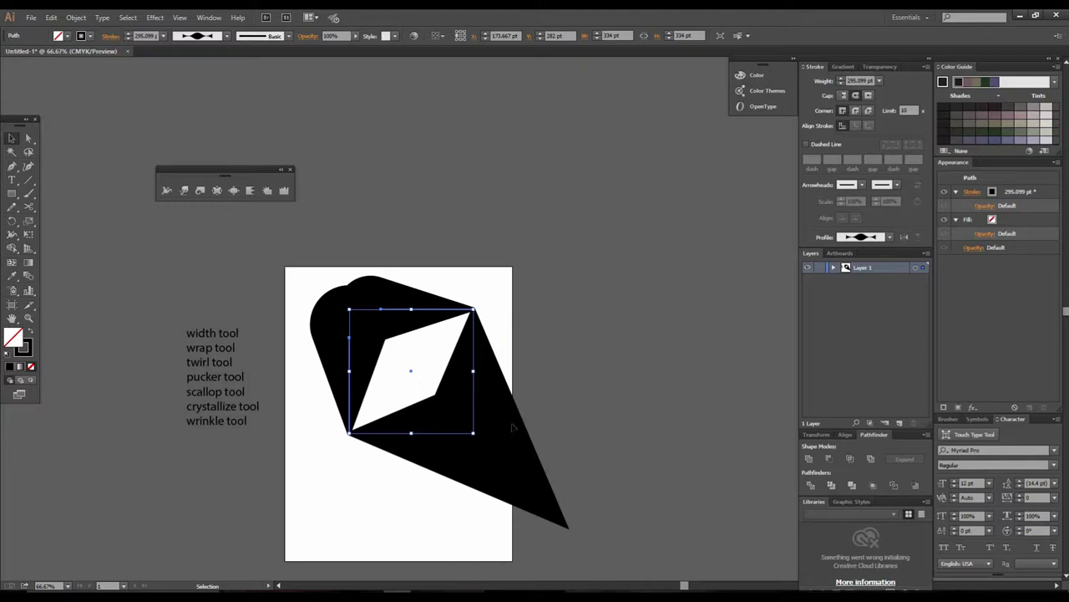
{"action": "left_click_drag", "start_coordinate": [466, 418], "coordinate": [572, 232]}
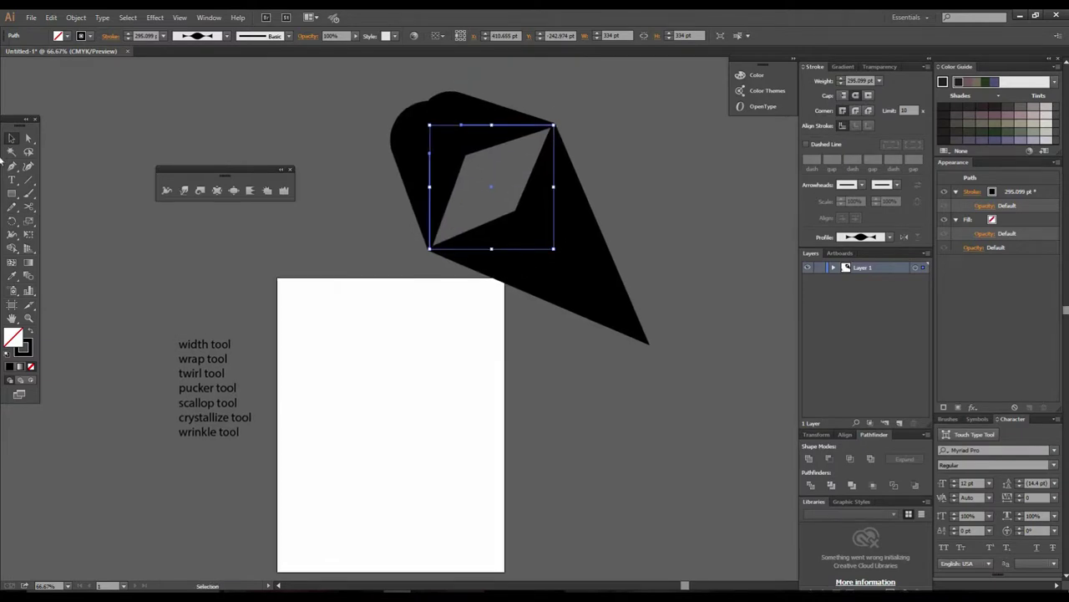
- Draw a circle about 331 pt in diameter on the artboard with the Ellipse Tool
{"action": "left_click", "coordinate": [13, 195]}
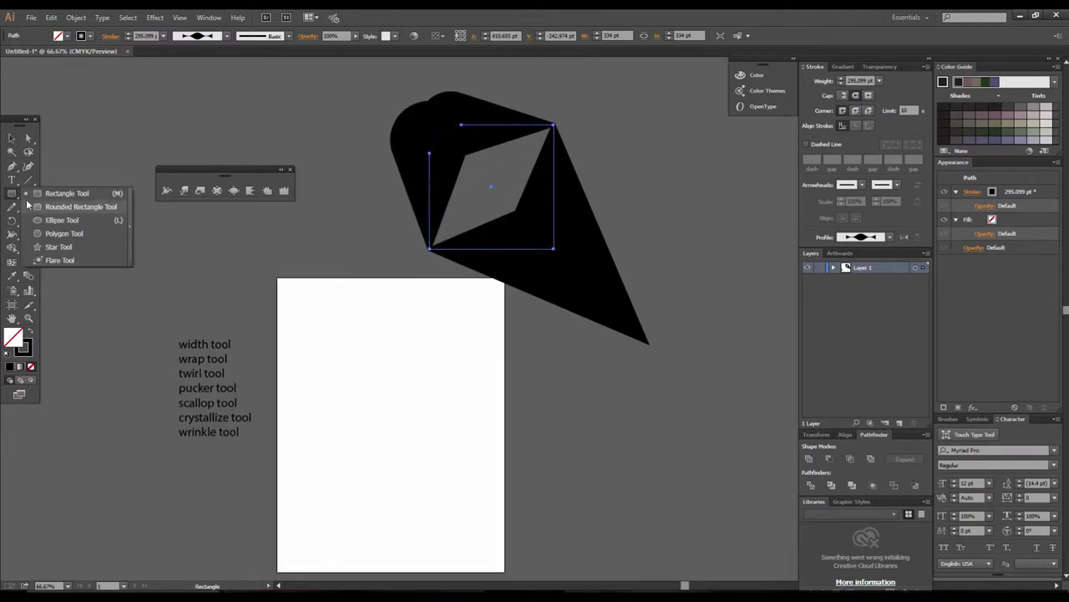
{"action": "left_click", "coordinate": [52, 219]}
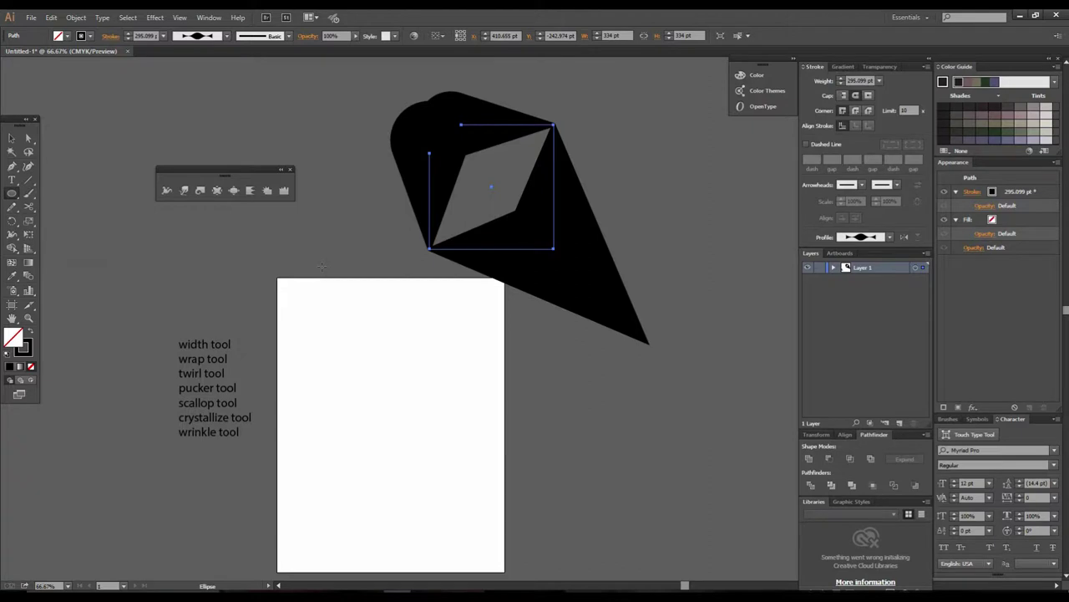
{"action": "left_click", "coordinate": [352, 355]}
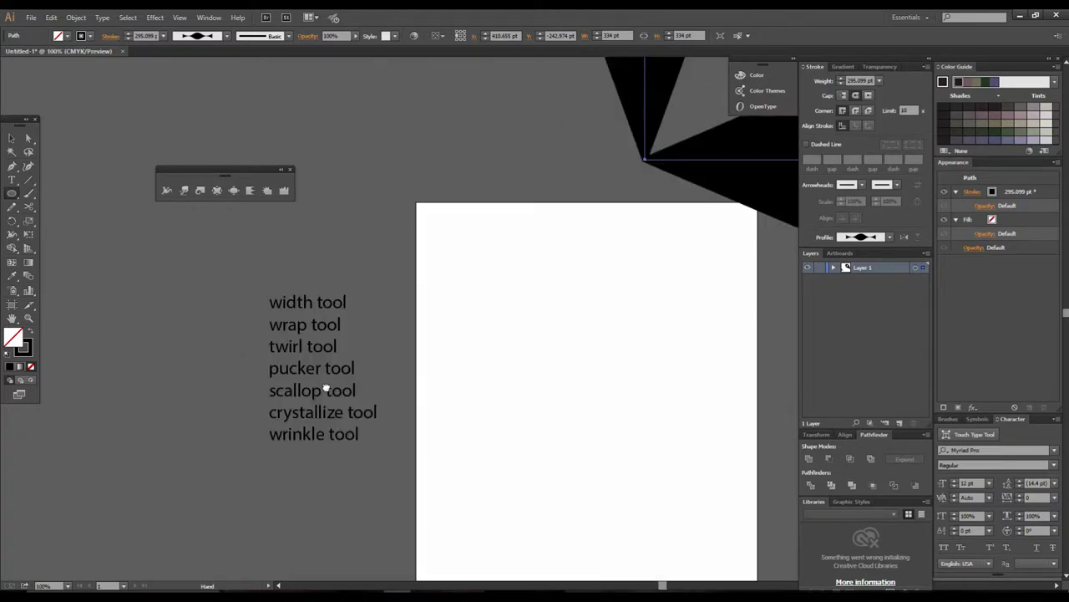
{"action": "left_click_drag", "start_coordinate": [321, 311], "coordinate": [506, 488]}
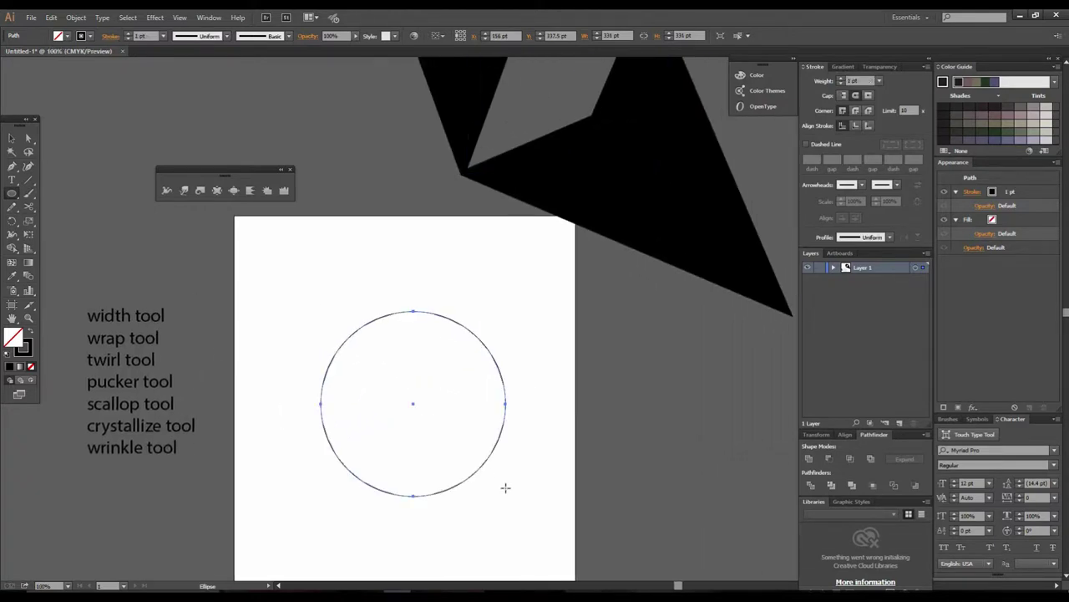
- Set the circle's stroke weight to 8 pt
{"action": "left_click", "coordinate": [12, 138]}
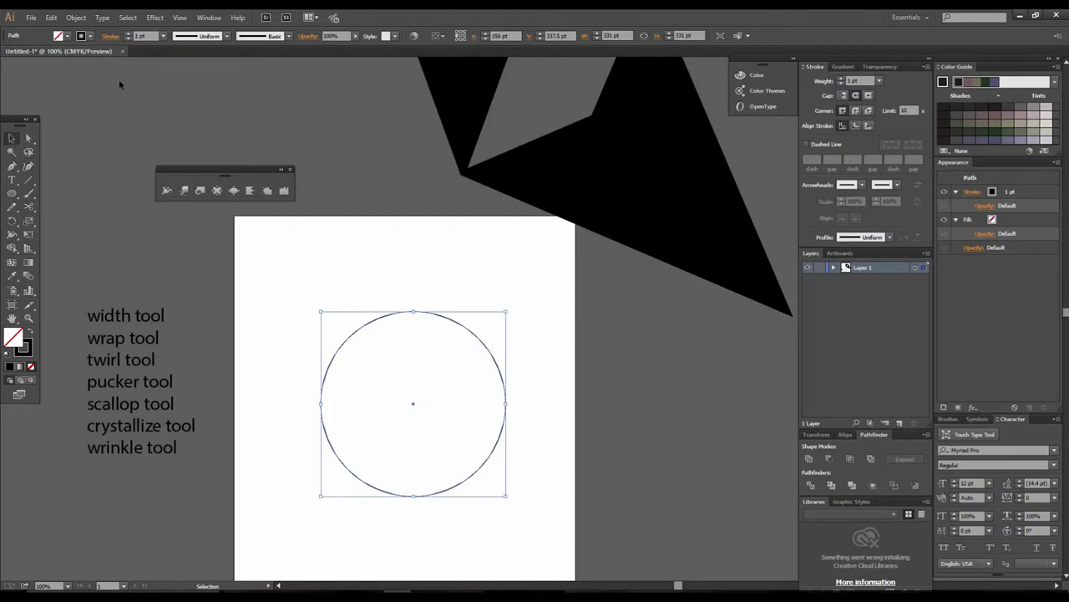
{"action": "left_click", "coordinate": [163, 36]}
{"action": "left_click", "coordinate": [176, 171]}
- Cut the circle at two points on its upper-left arc with the Scissors Tool and delete the segment between them
{"action": "key", "text": "ctrl+equal"}
{"action": "left_click_drag", "start_coordinate": [510, 418], "coordinate": [527, 441]}
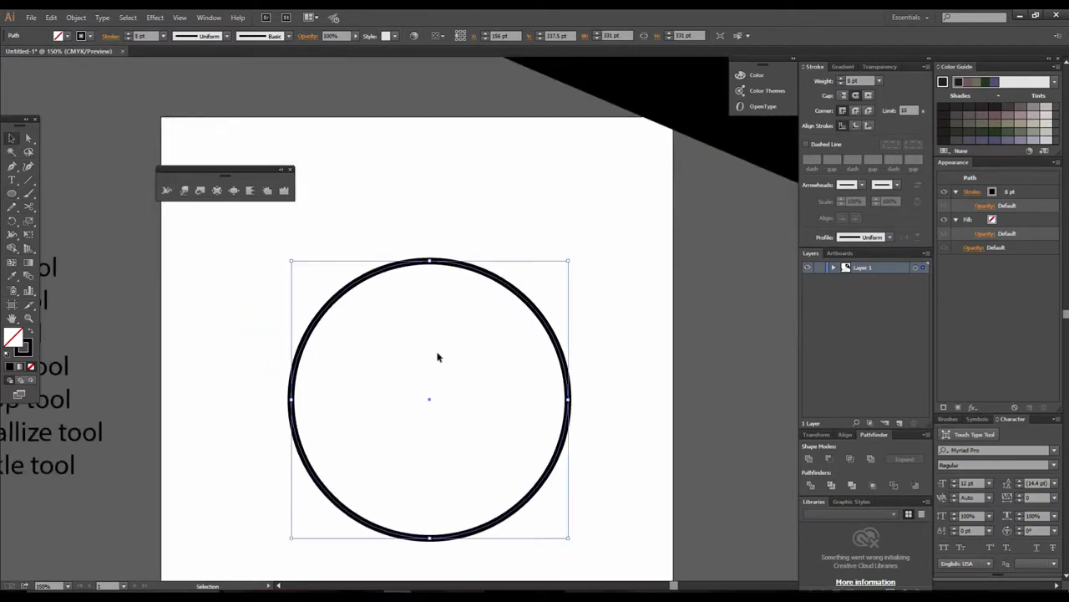
{"action": "left_click_drag", "start_coordinate": [451, 321], "coordinate": [424, 353]}
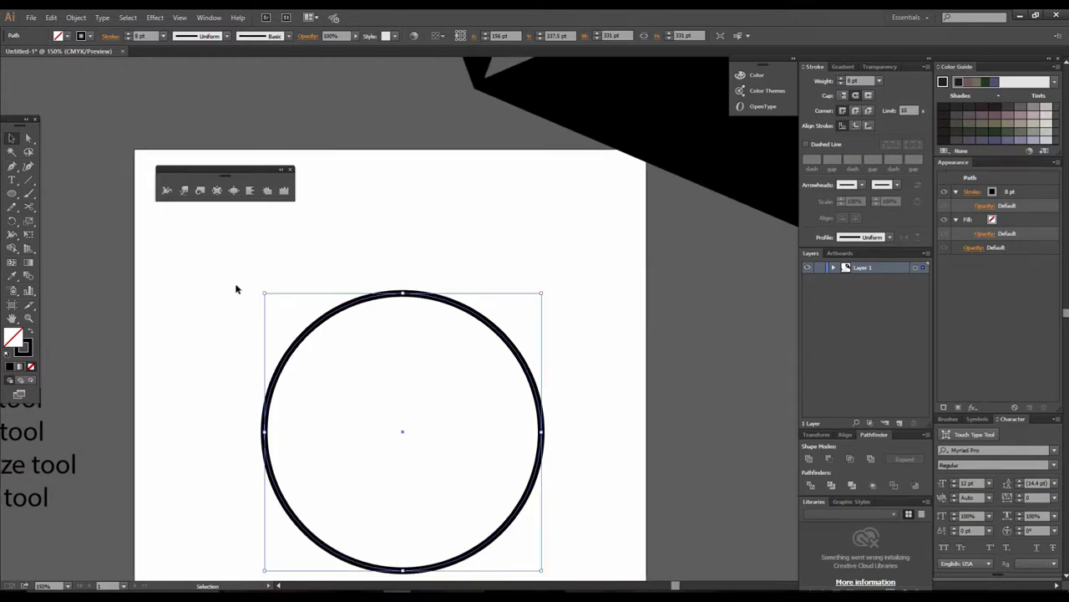
{"action": "left_click", "coordinate": [28, 208]}
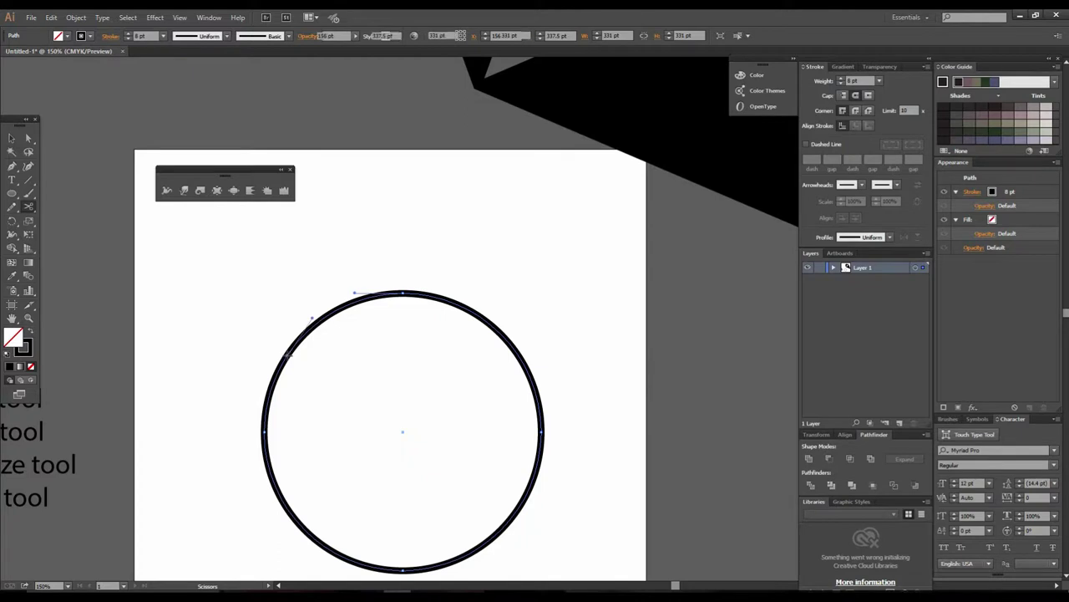
{"action": "left_click", "coordinate": [362, 298]}
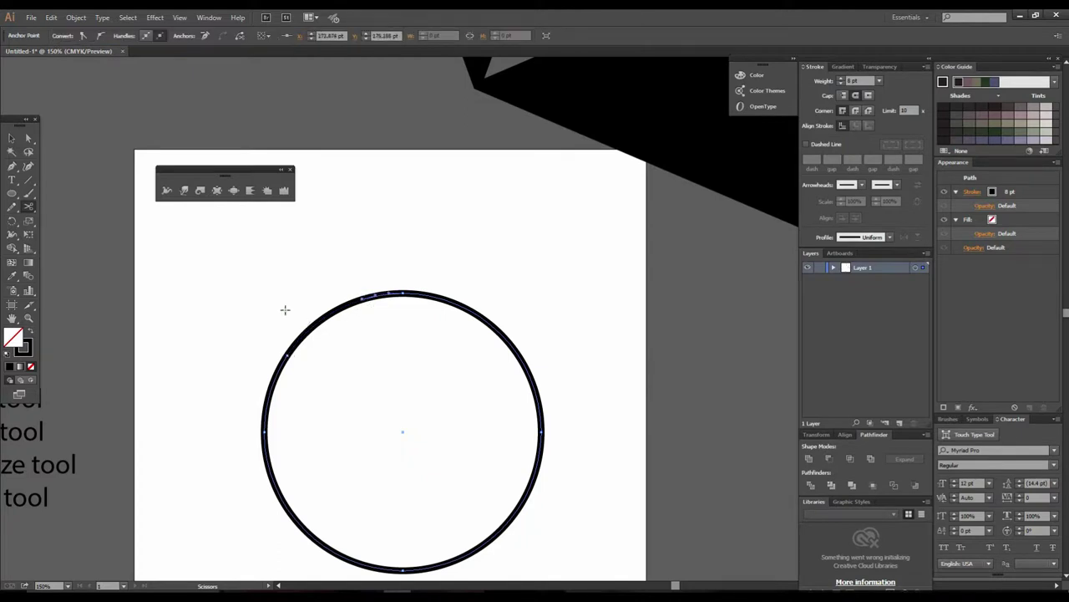
{"action": "left_click", "coordinate": [12, 137]}
{"action": "left_click", "coordinate": [244, 316]}
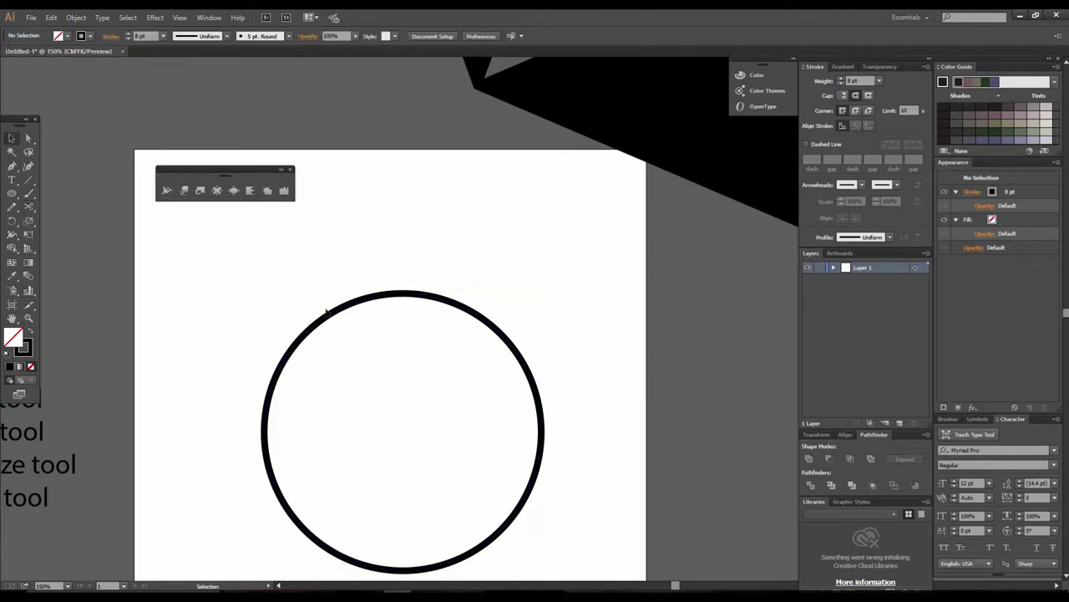
{"action": "left_click_drag", "start_coordinate": [307, 308], "coordinate": [110, 313]}
{"action": "left_click_drag", "start_coordinate": [326, 324], "coordinate": [333, 328]}
{"action": "key", "text": "Delete"}
- Widen the stroke at the open circle's upper end to about 157 pt with the Width Tool
{"action": "left_click_drag", "start_coordinate": [464, 384], "coordinate": [418, 417]}
{"action": "left_click", "coordinate": [407, 360], "text": "ctrl"}
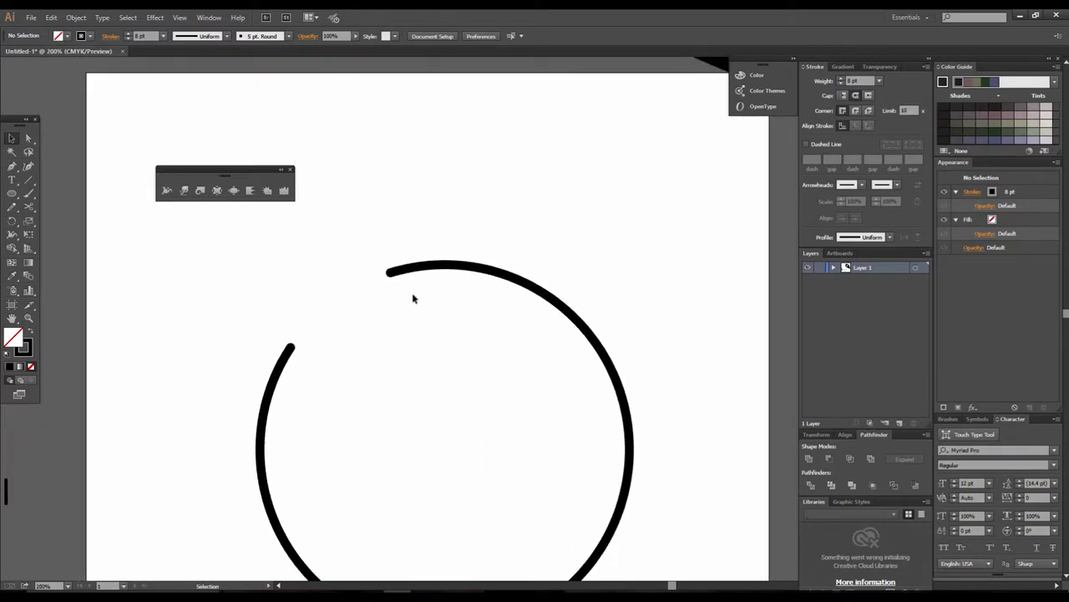
{"action": "left_click", "coordinate": [398, 273]}
{"action": "left_click", "coordinate": [167, 191]}
{"action": "left_click_drag", "start_coordinate": [390, 266], "coordinate": [396, 182]}
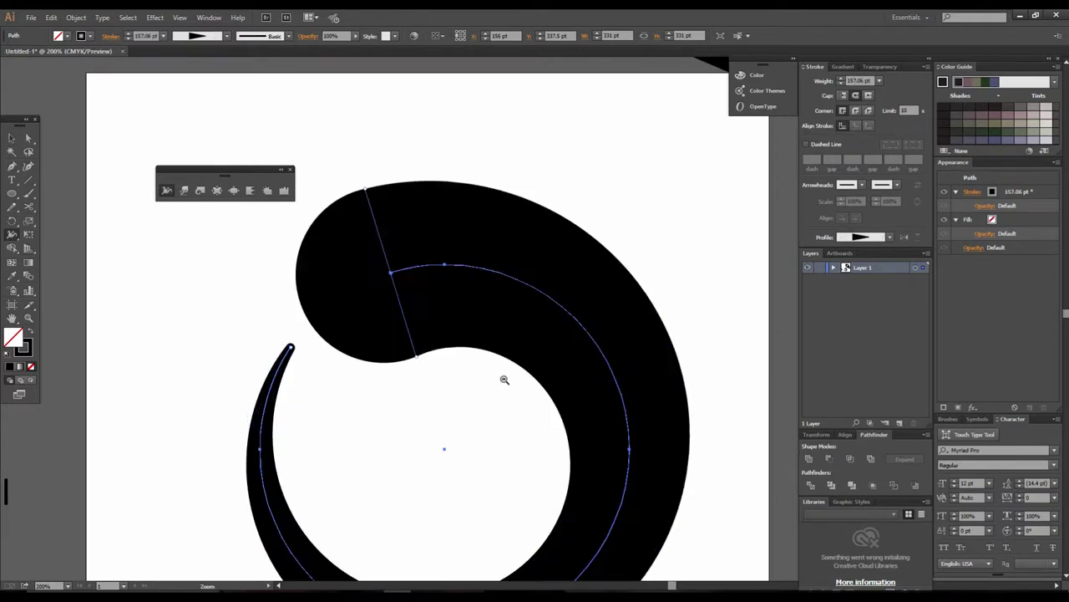
- Narrow the open circle's stroke along its left side near the thin end with the Width Tool
{"action": "left_click", "coordinate": [503, 379], "text": "ctrl+alt"}
{"action": "left_click", "coordinate": [449, 319], "text": "ctrl"}
{"action": "left_click_drag", "start_coordinate": [460, 291], "coordinate": [458, 340]}
{"action": "left_click", "coordinate": [459, 340], "text": "ctrl"}
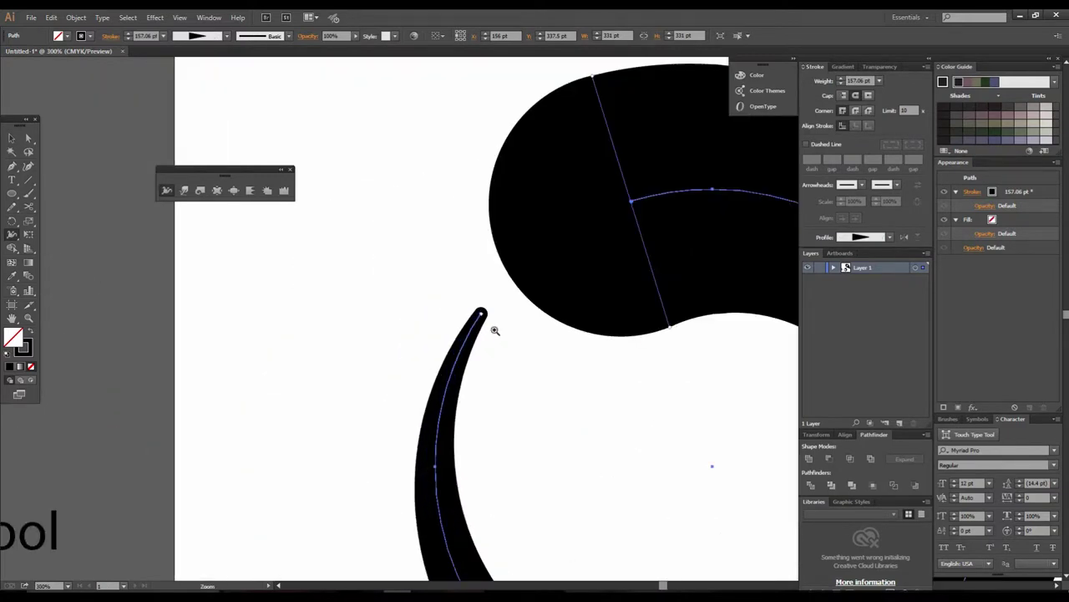
{"action": "left_click", "coordinate": [495, 330]}
{"action": "left_click_drag", "start_coordinate": [513, 296], "coordinate": [635, 506]}
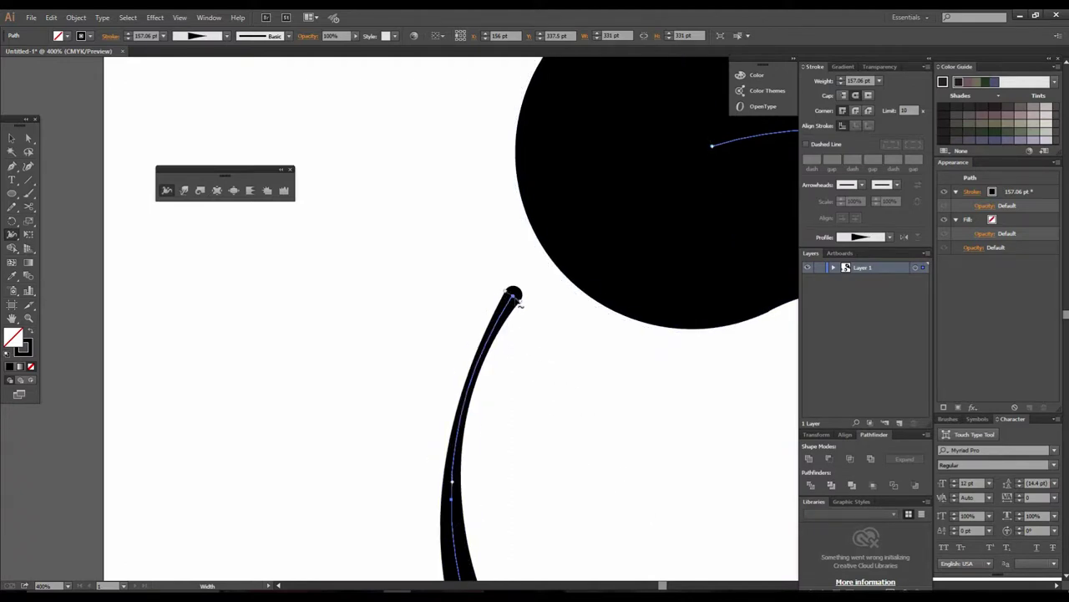
- Move the tapered open circle off the artboard to the right, beneath the widened square path
{"action": "left_click", "coordinate": [597, 366], "text": "alt"}
{"action": "left_click", "coordinate": [598, 366], "text": "ctrl+alt"}
{"action": "left_click", "coordinate": [597, 366], "text": "ctrl+alt"}
{"action": "left_click", "coordinate": [597, 366], "text": "ctrl+alt"}
{"action": "left_click", "coordinate": [540, 341], "text": "ctrl+alt"}
{"action": "left_click_drag", "start_coordinate": [509, 339], "coordinate": [464, 441]}
{"action": "key", "text": "v"}
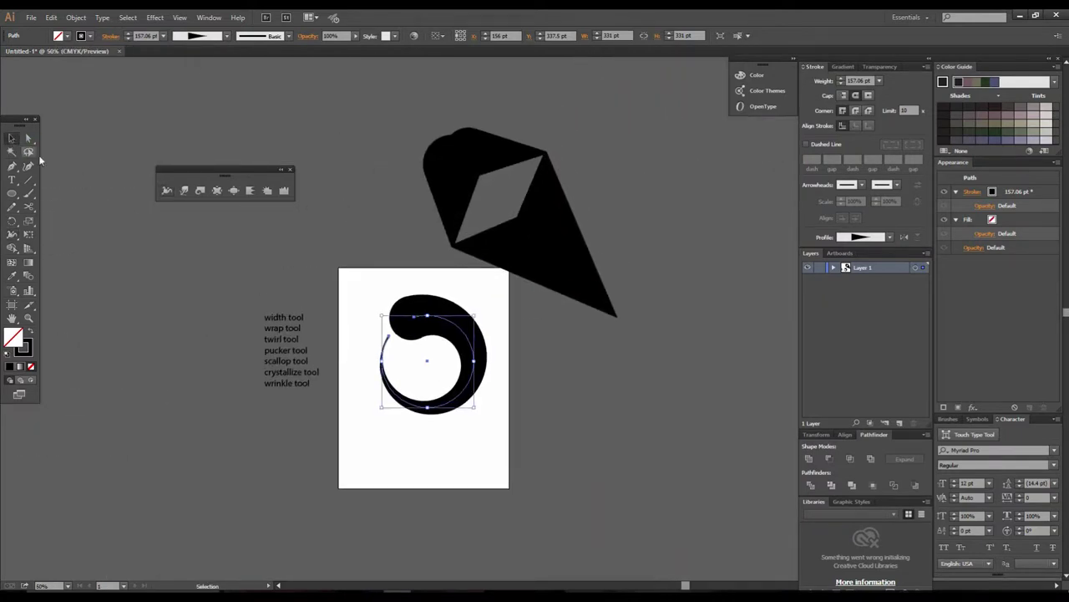
{"action": "left_click", "coordinate": [555, 431]}
{"action": "left_click_drag", "start_coordinate": [482, 365], "coordinate": [659, 394]}
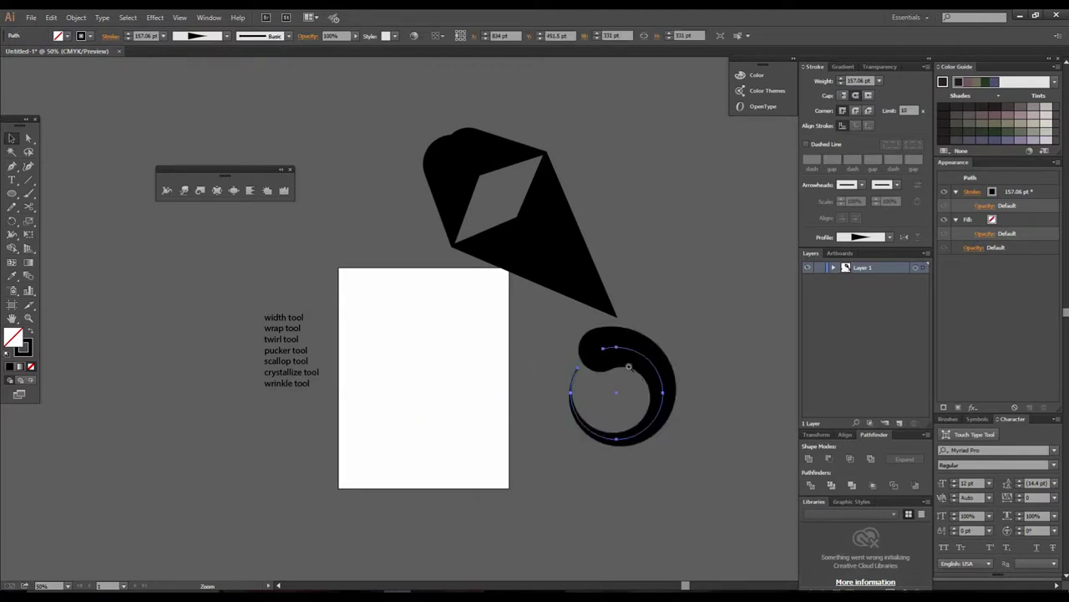
- Draw a rounded square about 192 pt wide on the artboard with the Rounded Rectangle Tool
{"action": "key", "text": "ctrl+plus"}
{"action": "key", "text": "space"}
{"action": "left_click_drag", "start_coordinate": [621, 365], "coordinate": [695, 428]}
{"action": "key", "text": "v"}
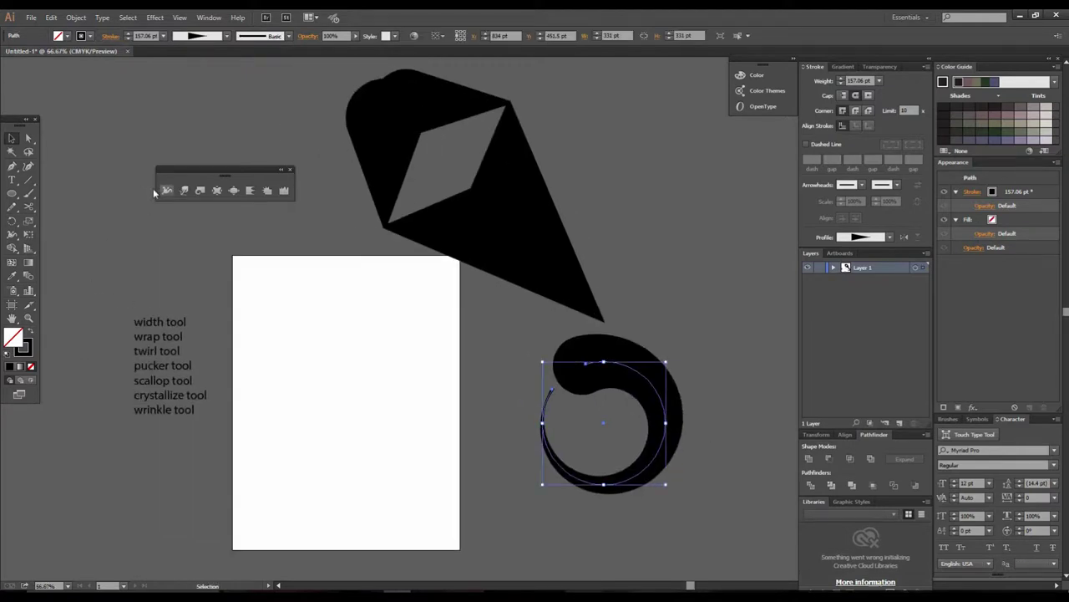
{"action": "key", "text": "space"}
{"action": "left_click_drag", "start_coordinate": [337, 371], "coordinate": [355, 409]}
{"action": "left_click", "coordinate": [396, 363], "text": "ctrl"}
{"action": "left_click_drag", "start_coordinate": [369, 342], "coordinate": [339, 345]}
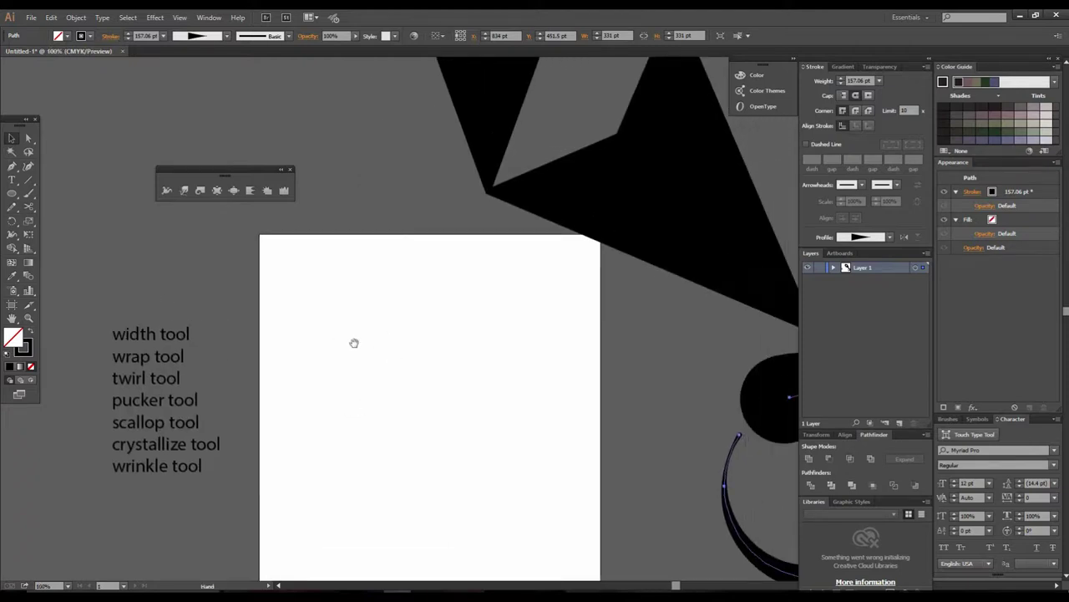
{"action": "left_click_drag", "start_coordinate": [407, 397], "coordinate": [406, 362]}
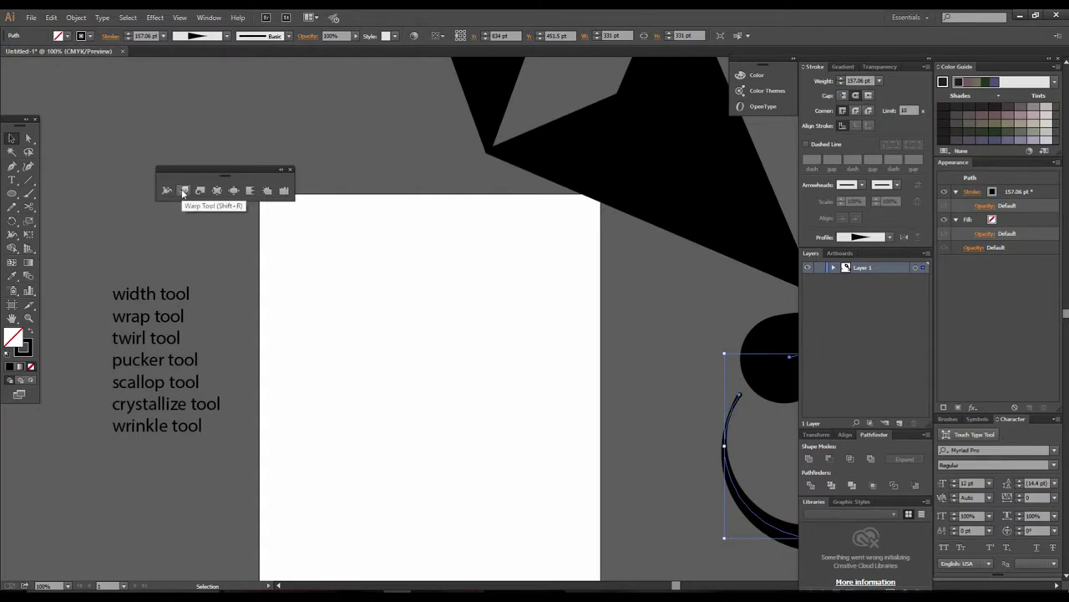
{"action": "left_click", "coordinate": [12, 193]}
{"action": "left_click", "coordinate": [67, 207]}
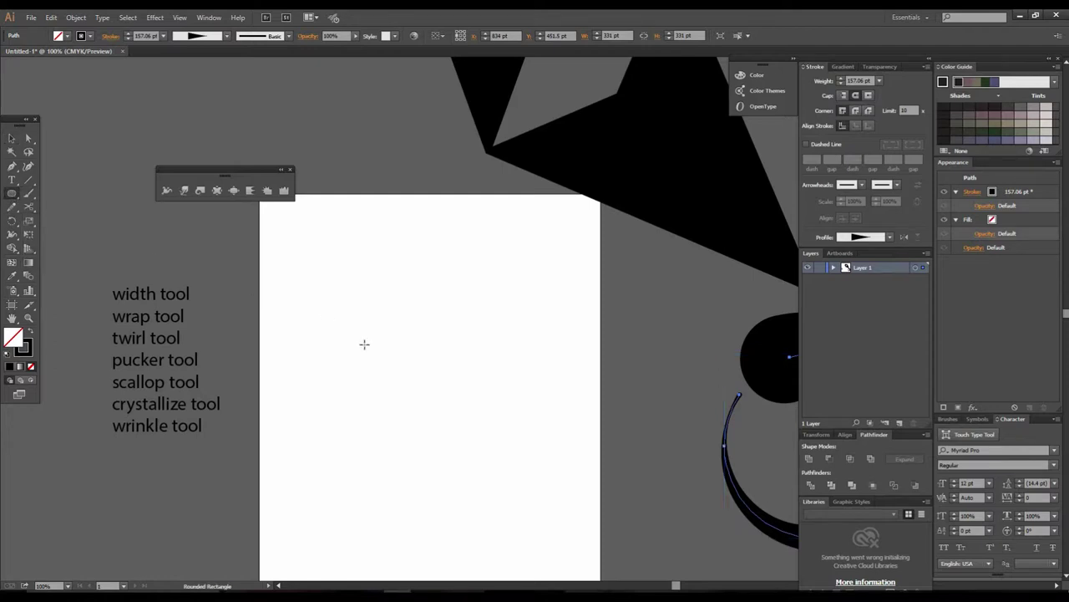
{"action": "left_click_drag", "start_coordinate": [380, 340], "coordinate": [461, 444]}
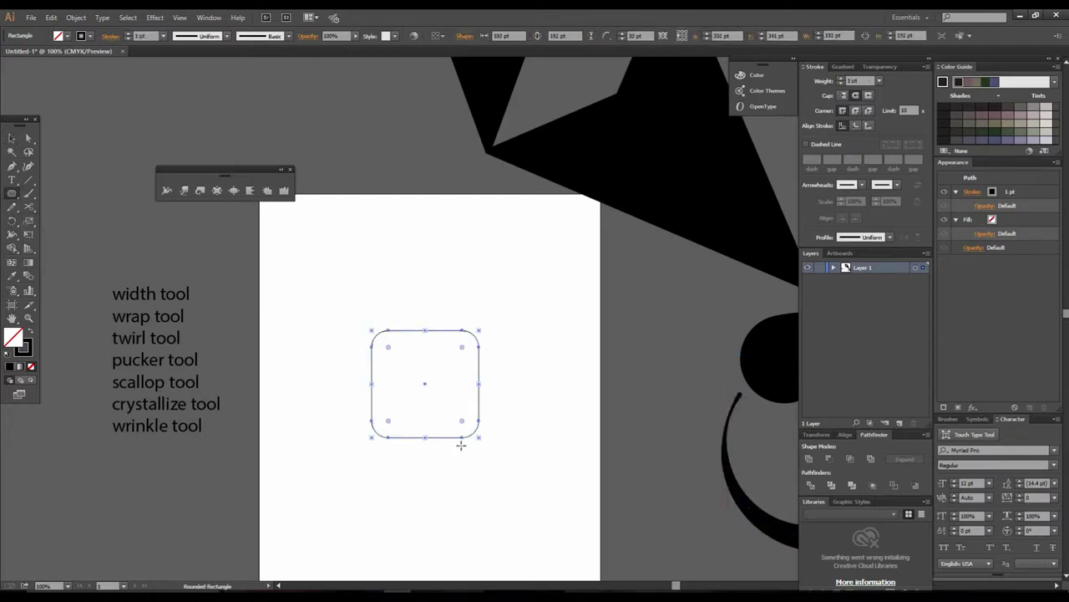
- Remove the rounded square's stroke and fill the shape with black
{"action": "left_click", "coordinate": [10, 140]}
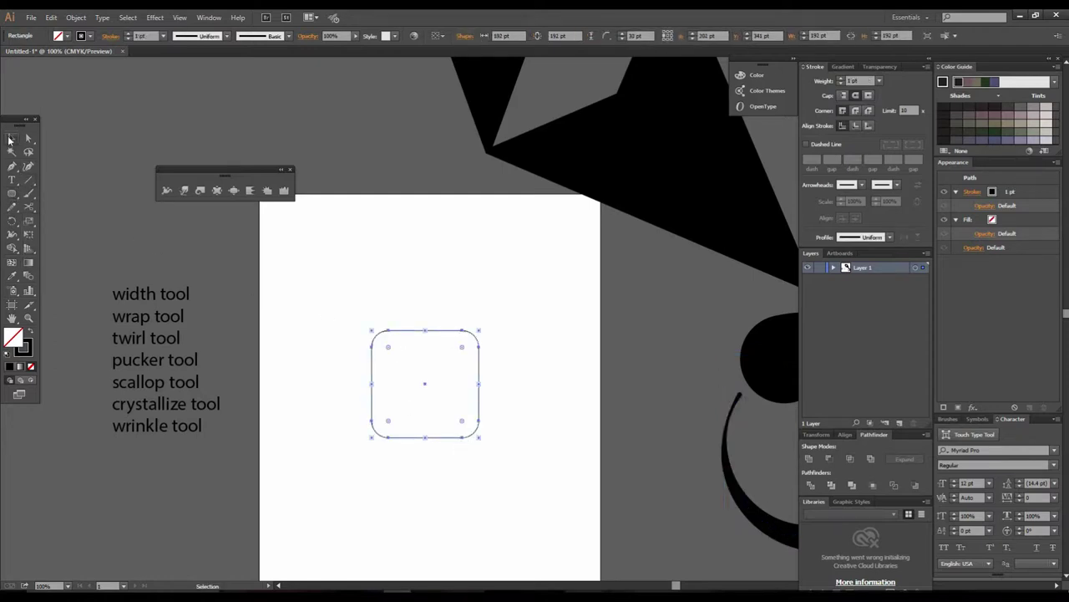
{"action": "left_click", "coordinate": [92, 37]}
{"action": "left_click", "coordinate": [10, 56]}
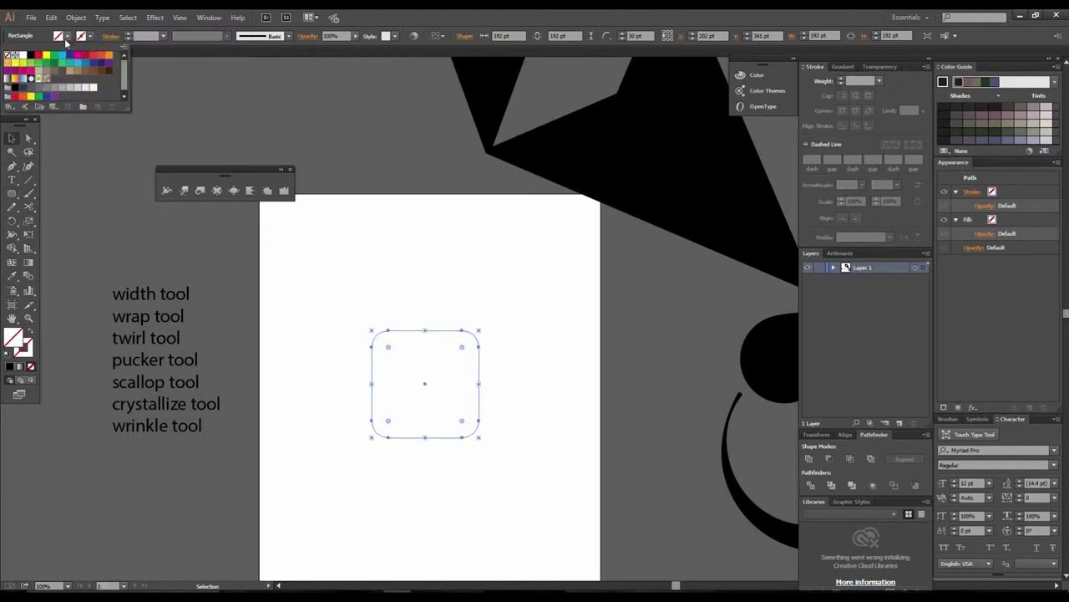
{"action": "left_click", "coordinate": [31, 56]}
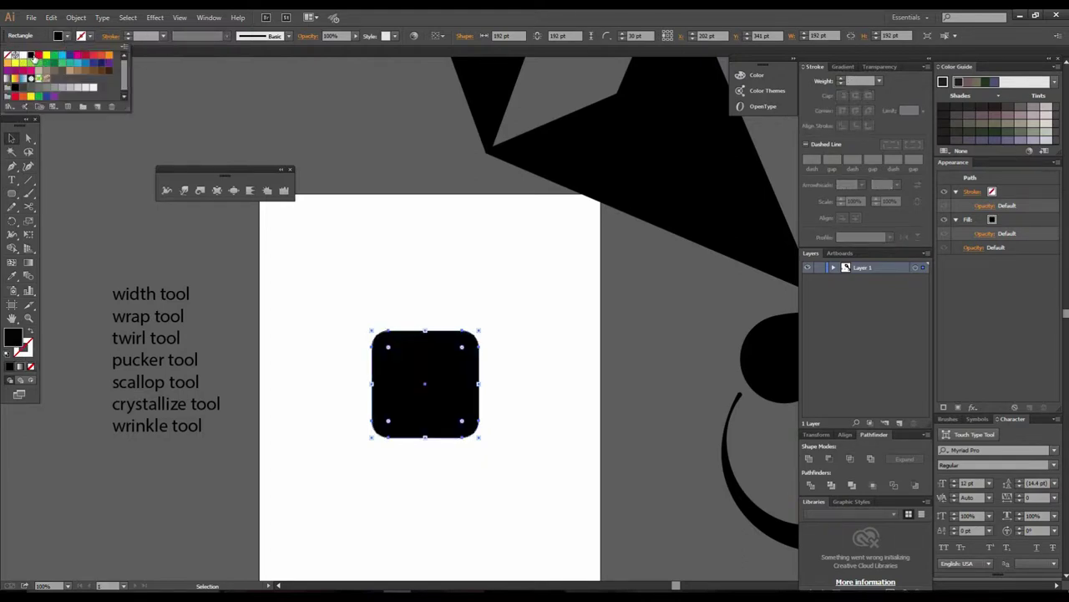
{"action": "left_click", "coordinate": [14, 141]}
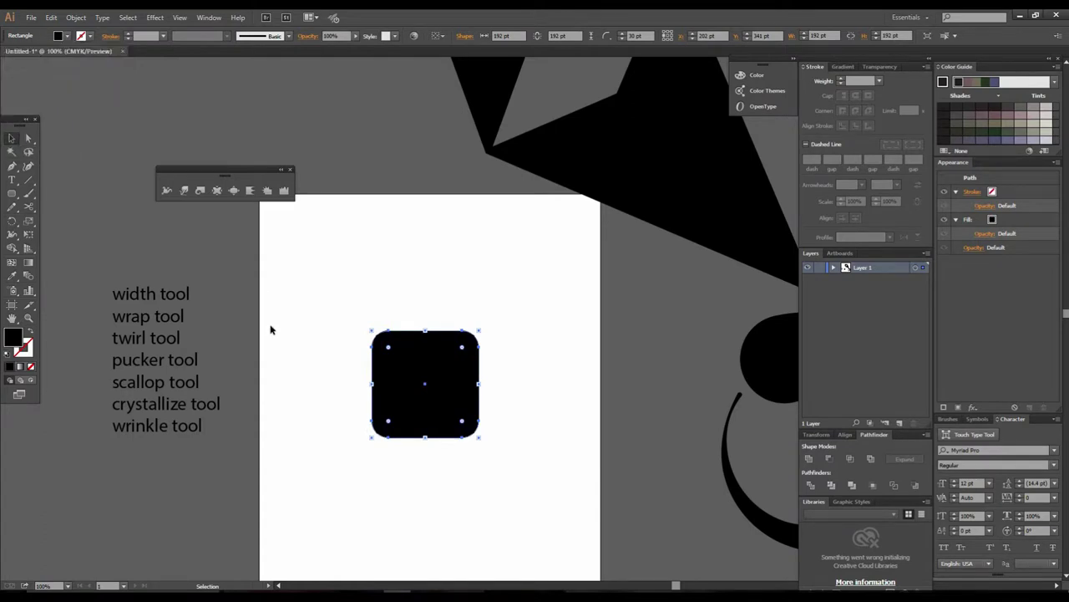
- Pull the rounded square's upper-left and lower-right corners outward with the Warp Tool
{"action": "left_click", "coordinate": [271, 327]}
{"action": "left_click", "coordinate": [427, 415], "text": "ctrl"}
{"action": "left_click_drag", "start_coordinate": [445, 377], "coordinate": [462, 446]}
{"action": "left_click", "coordinate": [539, 376]}
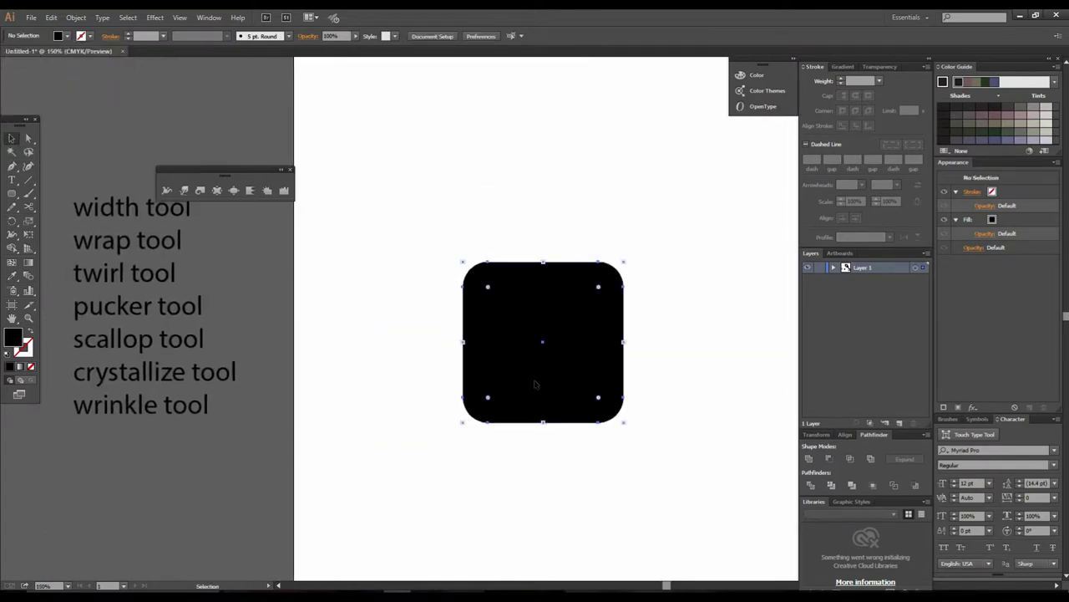
{"action": "key", "text": "ctrl+minus"}
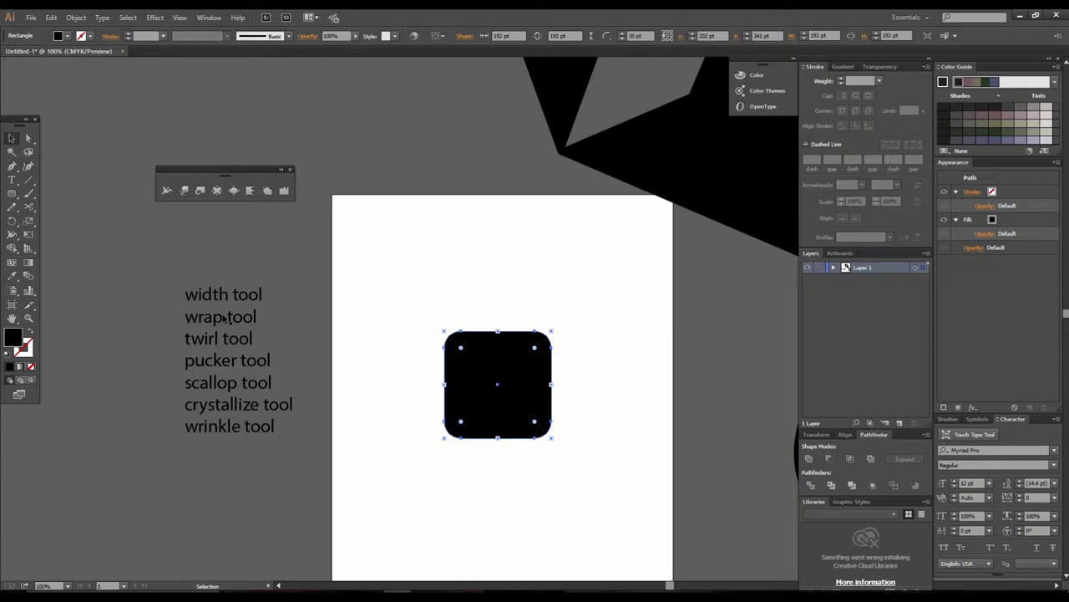
{"action": "left_click", "coordinate": [184, 190]}
{"action": "mouse_move", "coordinate": [452, 336]}
{"action": "left_mouse_down"}
{"action": "mouse_move", "coordinate": [456, 262]}
{"action": "mouse_move", "coordinate": [444, 237]}
{"action": "left_mouse_up"}
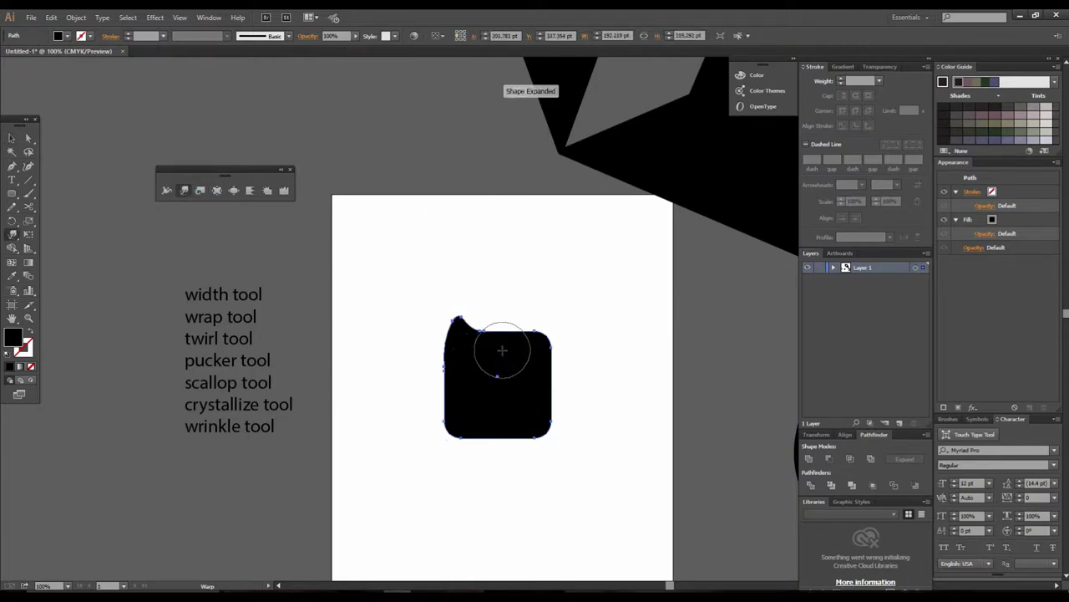
{"action": "left_click_drag", "start_coordinate": [522, 427], "coordinate": [676, 492]}
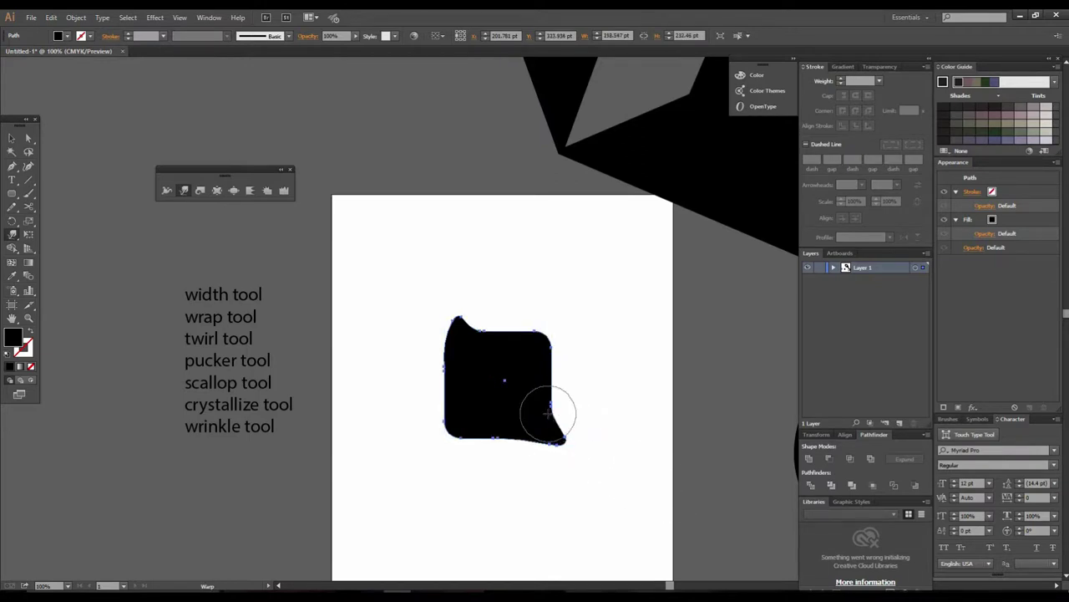
{"action": "key", "text": "plus"}
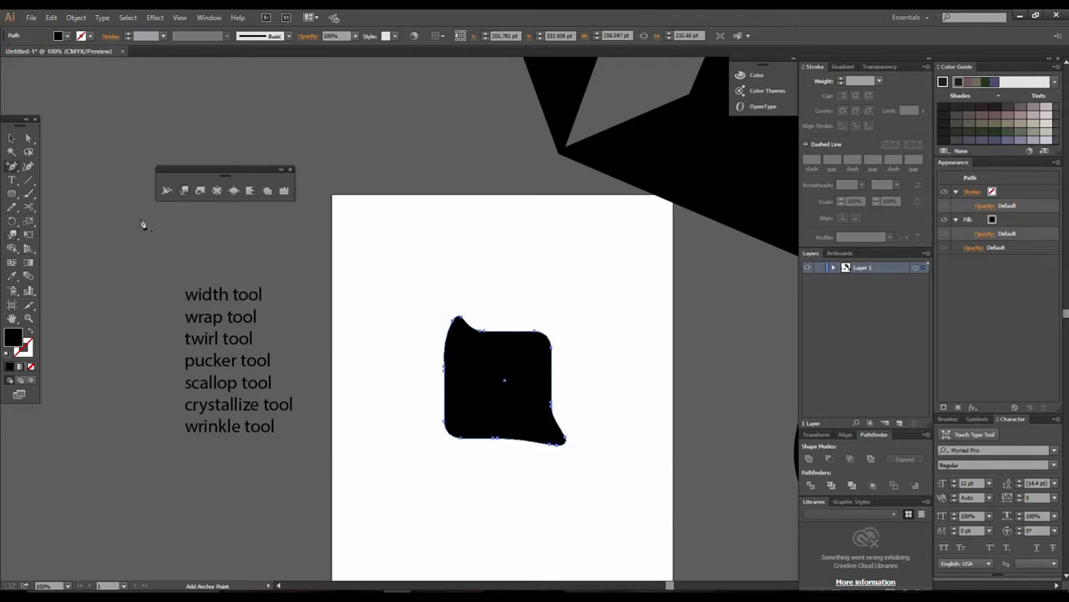
- Pull pointed bulges outward along all sides of the black rounded square with the Warp Tool, leaving it deselected
{"action": "left_click", "coordinate": [185, 192]}
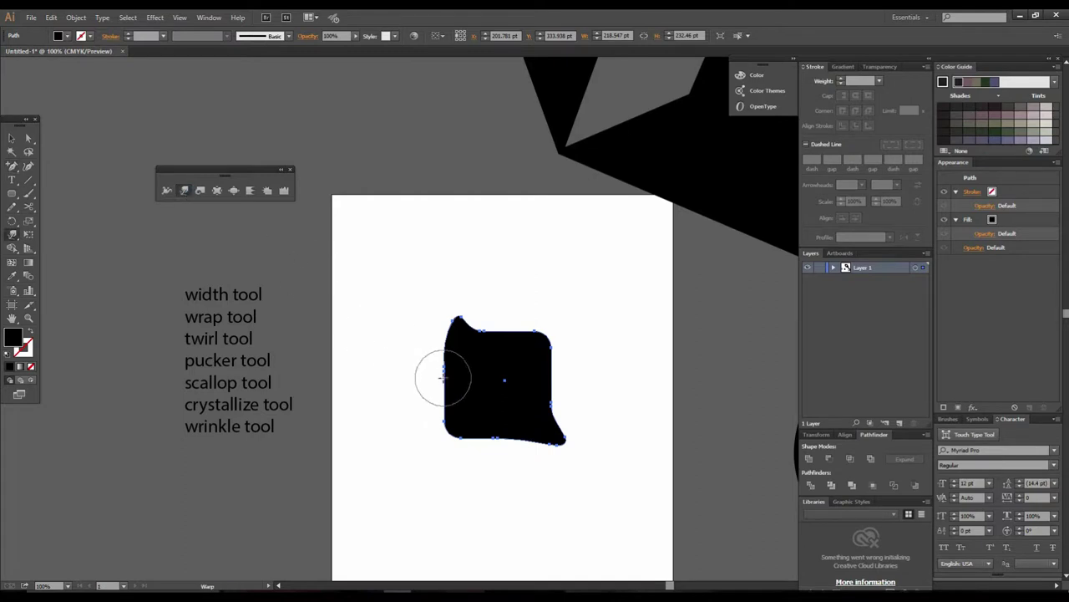
{"action": "mouse_move", "coordinate": [451, 425]}
{"action": "left_mouse_down"}
{"action": "mouse_move", "coordinate": [435, 452]}
{"action": "mouse_move", "coordinate": [364, 464]}
{"action": "left_mouse_up"}
{"action": "mouse_move", "coordinate": [536, 413]}
{"action": "left_mouse_down"}
{"action": "mouse_move", "coordinate": [599, 400]}
{"action": "mouse_move", "coordinate": [606, 358]}
{"action": "left_mouse_up"}
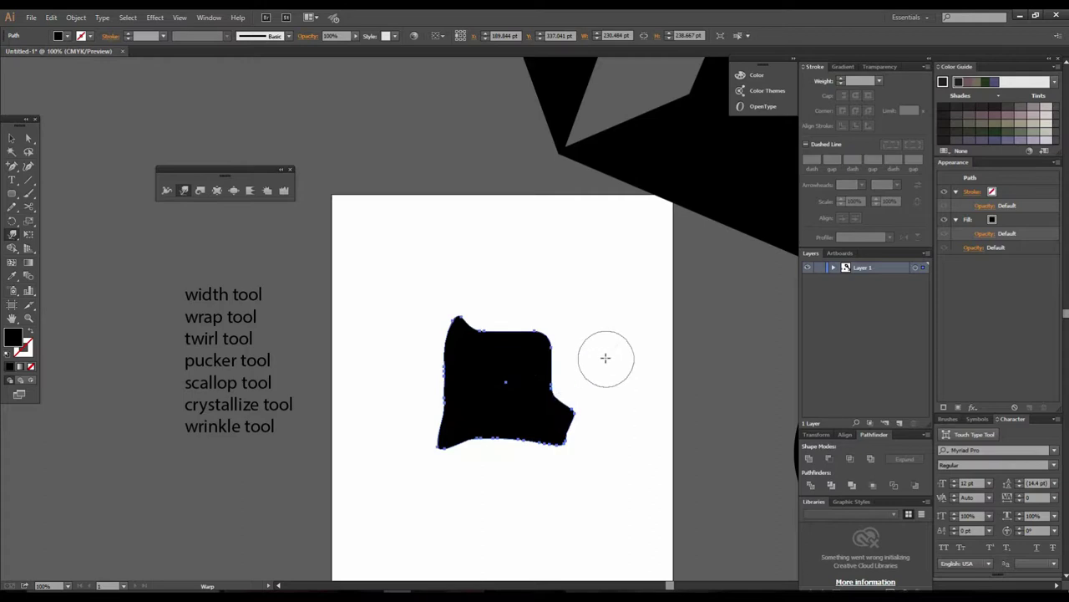
{"action": "mouse_move", "coordinate": [535, 365]}
{"action": "left_mouse_down"}
{"action": "mouse_move", "coordinate": [602, 329]}
{"action": "mouse_move", "coordinate": [647, 380]}
{"action": "mouse_move", "coordinate": [559, 373]}
{"action": "mouse_move", "coordinate": [613, 447]}
{"action": "left_mouse_up"}
{"action": "mouse_move", "coordinate": [447, 352]}
{"action": "left_mouse_down"}
{"action": "mouse_move", "coordinate": [409, 365]}
{"action": "mouse_move", "coordinate": [379, 405]}
{"action": "left_mouse_up"}
{"action": "left_click_drag", "start_coordinate": [456, 383], "coordinate": [385, 432]}
{"action": "mouse_move", "coordinate": [466, 426]}
{"action": "left_mouse_down"}
{"action": "mouse_move", "coordinate": [414, 469]}
{"action": "mouse_move", "coordinate": [386, 480]}
{"action": "left_mouse_up"}
{"action": "mouse_move", "coordinate": [512, 415]}
{"action": "left_mouse_down"}
{"action": "mouse_move", "coordinate": [516, 451]}
{"action": "mouse_move", "coordinate": [477, 518]}
{"action": "left_mouse_up"}
{"action": "left_click_drag", "start_coordinate": [548, 409], "coordinate": [644, 498]}
{"action": "left_click_drag", "start_coordinate": [537, 355], "coordinate": [529, 262]}
{"action": "left_click_drag", "start_coordinate": [498, 326], "coordinate": [489, 267]}
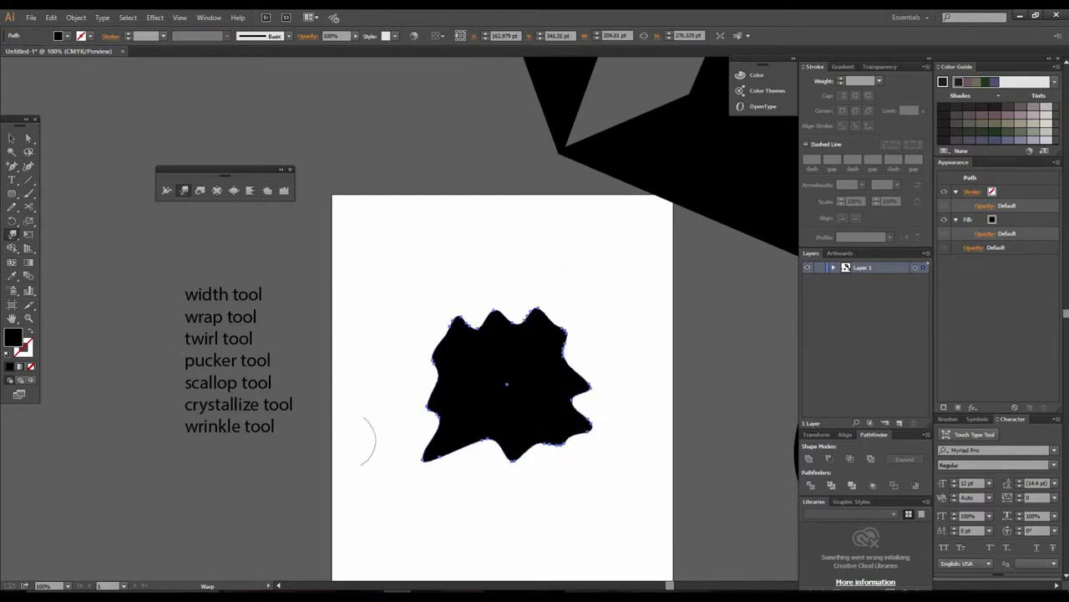
{"action": "left_click", "coordinate": [10, 138]}
{"action": "left_click", "coordinate": [577, 507]}
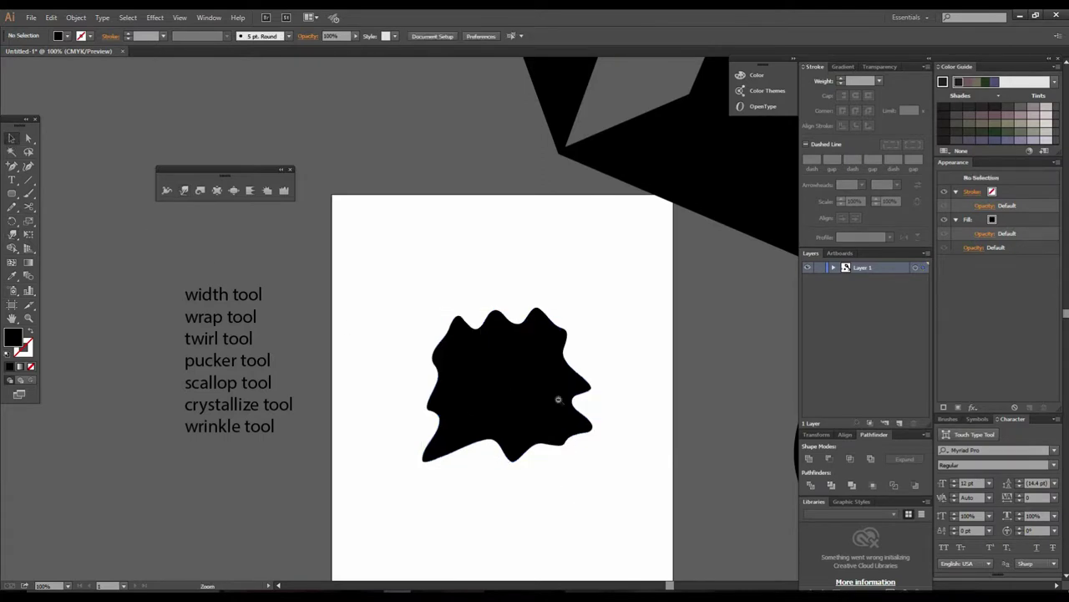
- Draw a black square about 254 pt wide below the warped shape with the Rectangle Tool
{"action": "left_click", "coordinate": [558, 399], "text": "ctrl+alt"}
{"action": "left_click", "coordinate": [558, 399], "text": "ctrl+alt"}
{"action": "left_click_drag", "start_coordinate": [535, 379], "coordinate": [493, 405]}
{"action": "left_click", "coordinate": [511, 334], "text": "ctrl"}
{"action": "left_click", "coordinate": [510, 334], "text": "ctrl"}
{"action": "left_click_drag", "start_coordinate": [514, 350], "coordinate": [532, 431]}
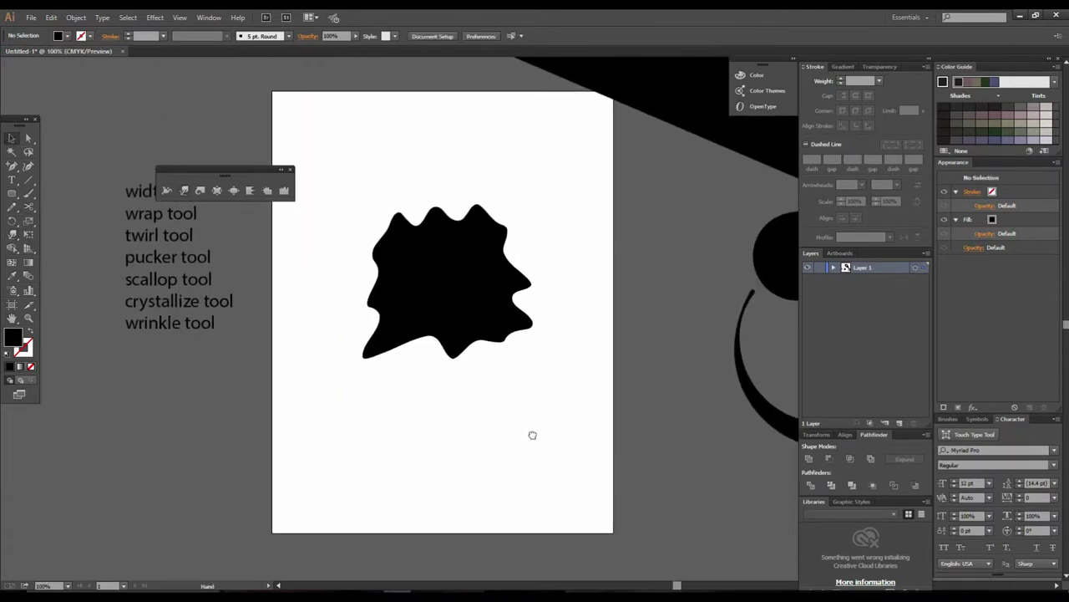
{"action": "left_click_drag", "start_coordinate": [7, 199], "coordinate": [52, 195]}
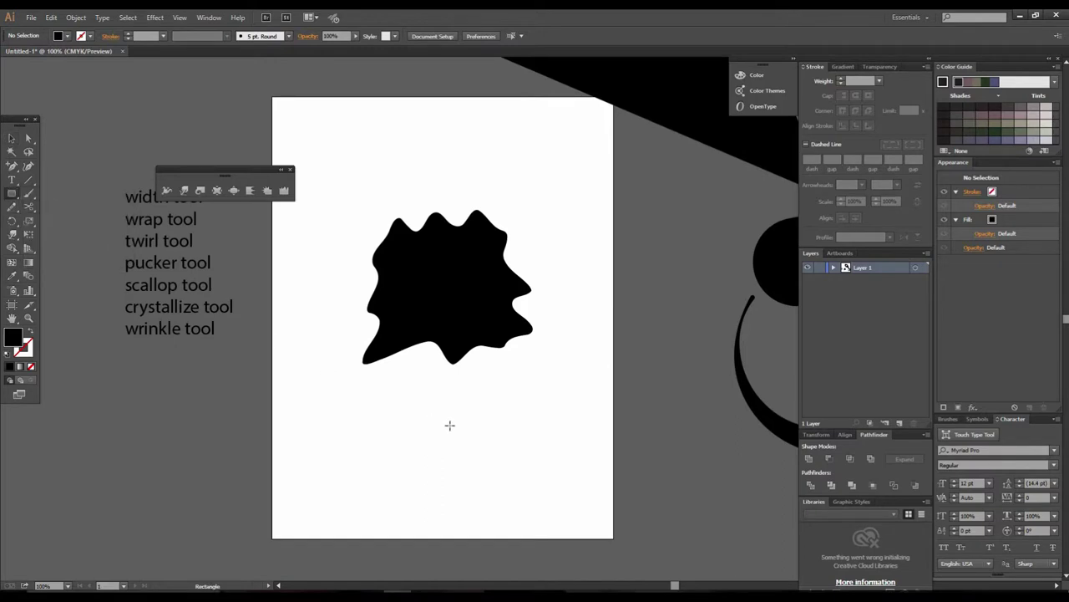
{"action": "left_click_drag", "start_coordinate": [511, 481], "coordinate": [548, 549]}
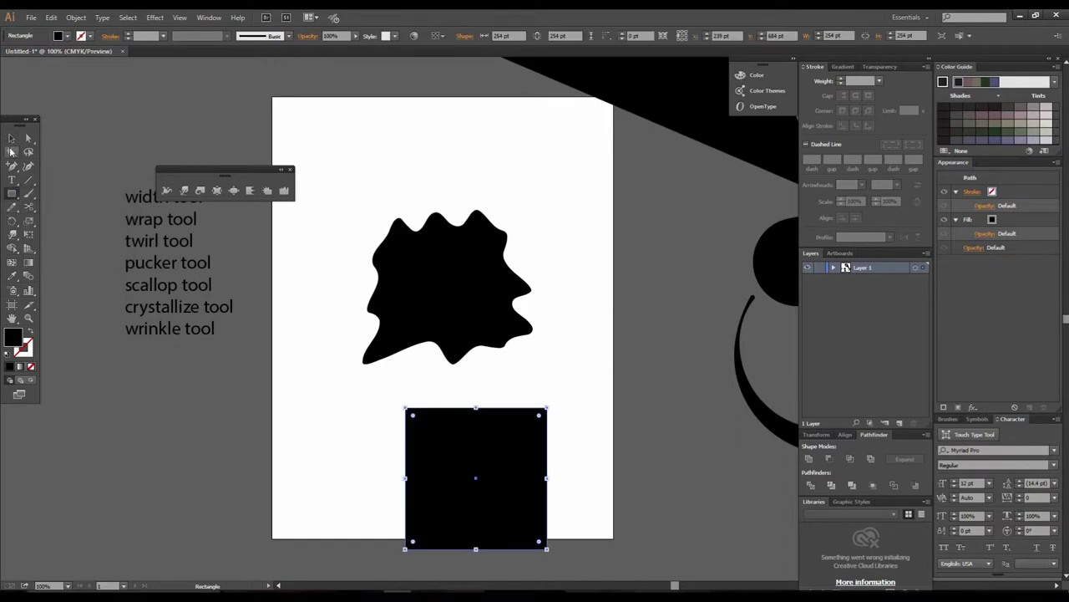
- Distort the edges and corners of the new black square into an irregular spiky outline with the Warp Tool
{"action": "left_click", "coordinate": [12, 140]}
{"action": "left_click_drag", "start_coordinate": [459, 362], "coordinate": [379, 354]}
{"action": "left_click", "coordinate": [185, 191]}
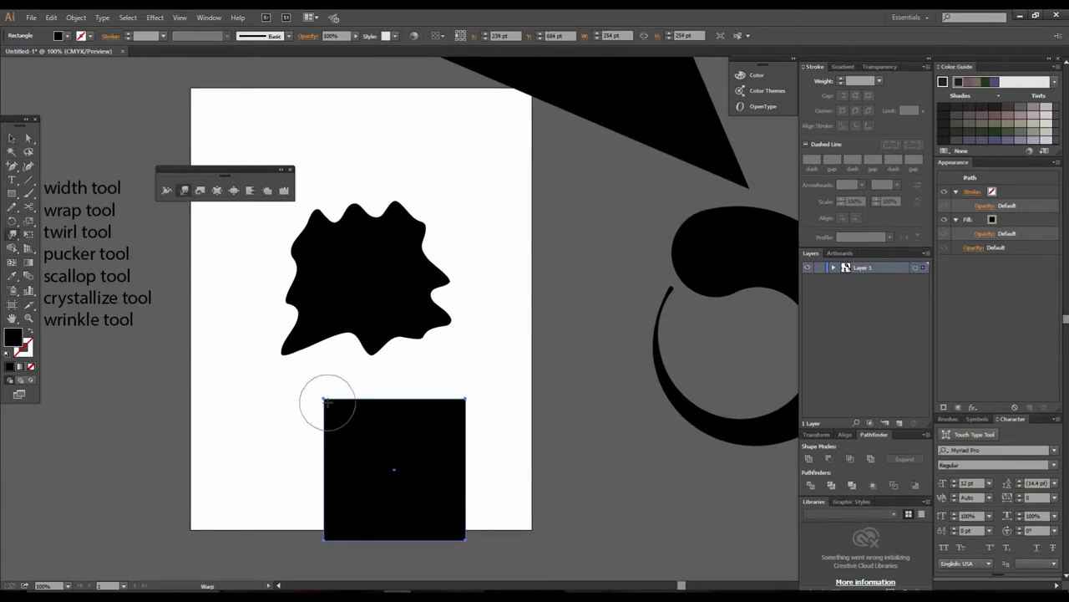
{"action": "mouse_move", "coordinate": [320, 393]}
{"action": "left_mouse_down"}
{"action": "mouse_move", "coordinate": [375, 446]}
{"action": "mouse_move", "coordinate": [472, 484]}
{"action": "mouse_move", "coordinate": [545, 497]}
{"action": "left_mouse_up"}
{"action": "mouse_move", "coordinate": [466, 401]}
{"action": "left_mouse_down"}
{"action": "mouse_move", "coordinate": [392, 470]}
{"action": "mouse_move", "coordinate": [328, 510]}
{"action": "mouse_move", "coordinate": [420, 346]}
{"action": "mouse_move", "coordinate": [421, 306]}
{"action": "left_mouse_up"}
{"action": "key", "text": "space"}
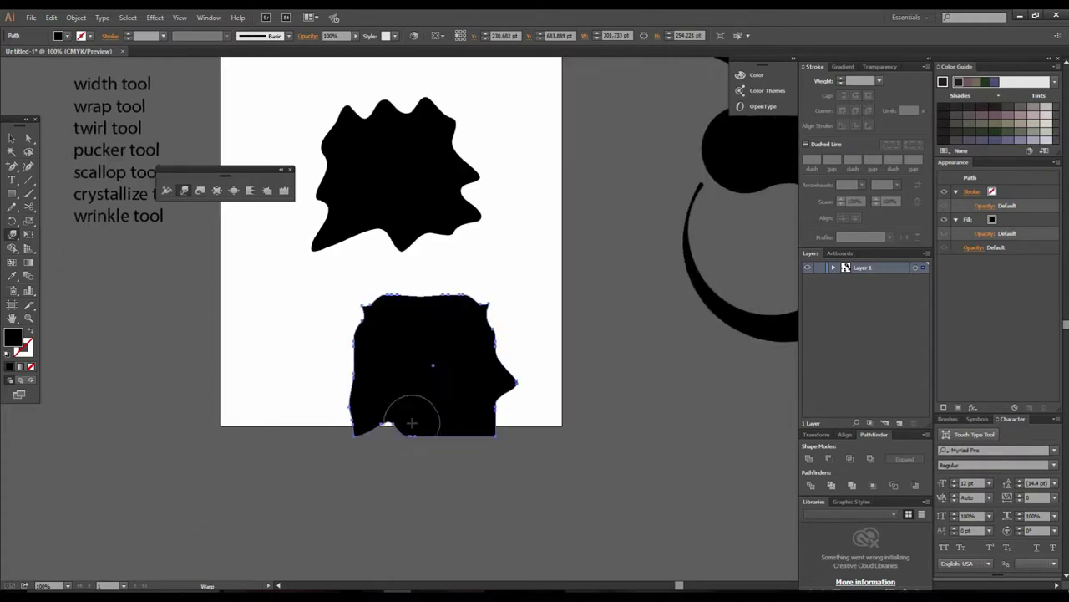
{"action": "mouse_move", "coordinate": [427, 388]}
{"action": "left_mouse_down"}
{"action": "mouse_move", "coordinate": [432, 465]}
{"action": "mouse_move", "coordinate": [507, 451]}
{"action": "left_mouse_up"}
{"action": "left_click_drag", "start_coordinate": [468, 350], "coordinate": [494, 255]}
{"action": "left_click_drag", "start_coordinate": [465, 302], "coordinate": [329, 232]}
{"action": "left_click_drag", "start_coordinate": [430, 315], "coordinate": [365, 246]}
{"action": "left_click_drag", "start_coordinate": [386, 383], "coordinate": [294, 479]}
{"action": "left_click", "coordinate": [12, 138]}
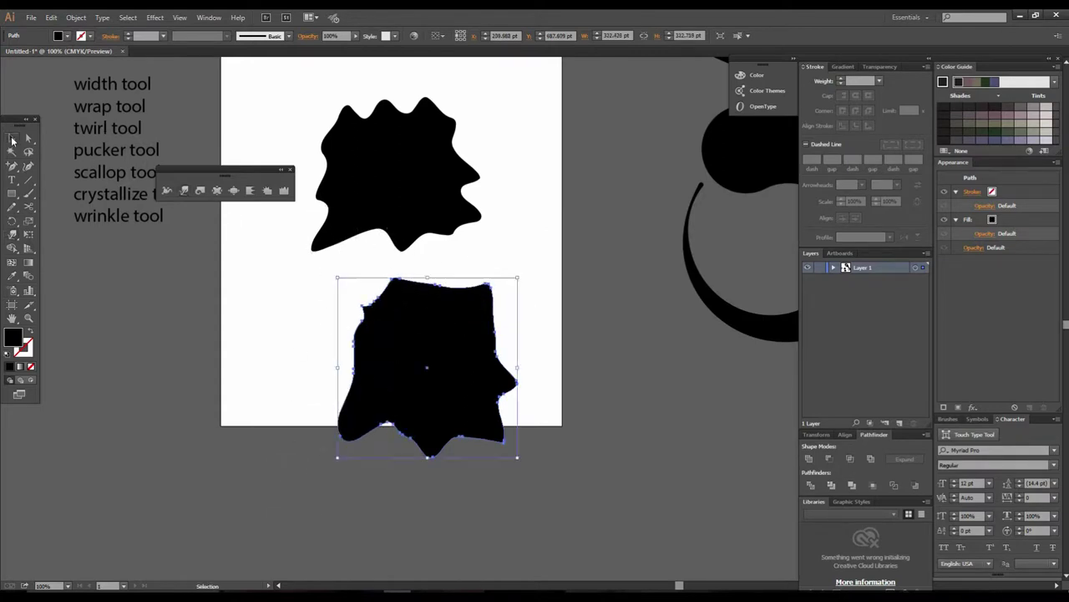
- Move the widened square and the tapered circle upward to free the space beside the artboard
{"action": "scroll", "coordinate": [528, 309], "scroll_direction": "down", "scroll_amount": 1}
{"action": "left_click_drag", "start_coordinate": [530, 309], "coordinate": [494, 346]}
{"action": "left_click_drag", "start_coordinate": [386, 241], "coordinate": [326, 442]}
{"action": "left_click_drag", "start_coordinate": [508, 311], "coordinate": [494, 390]}
{"action": "scroll", "coordinate": [493, 390], "scroll_direction": "down", "scroll_amount": 1}
{"action": "left_click_drag", "start_coordinate": [561, 331], "coordinate": [569, 394]}
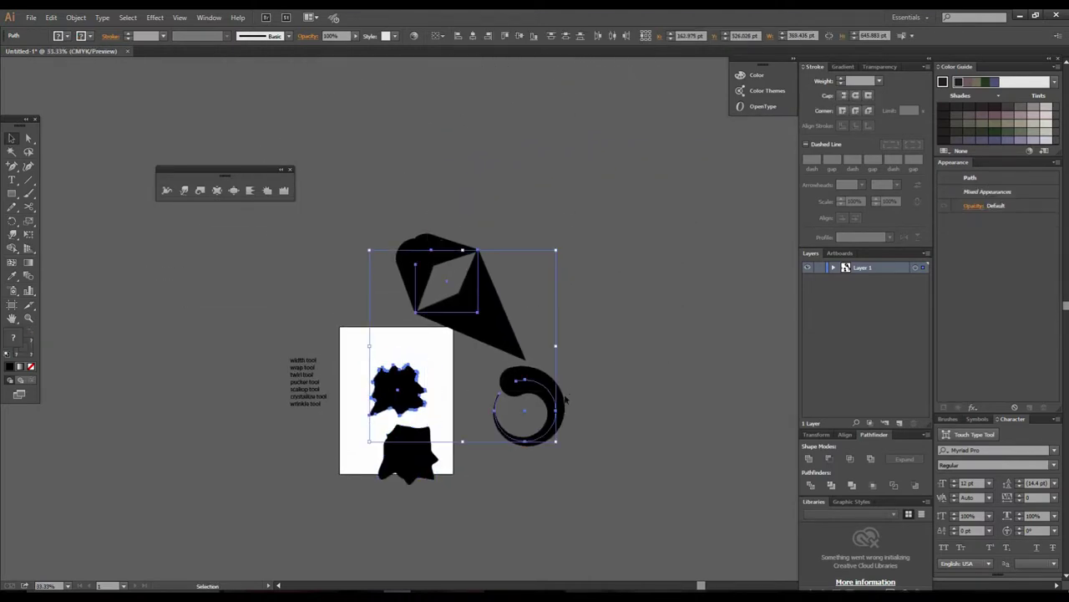
{"action": "left_click", "coordinate": [592, 422]}
{"action": "left_click", "coordinate": [557, 409]}
{"action": "left_click", "coordinate": [501, 319], "text": "shift"}
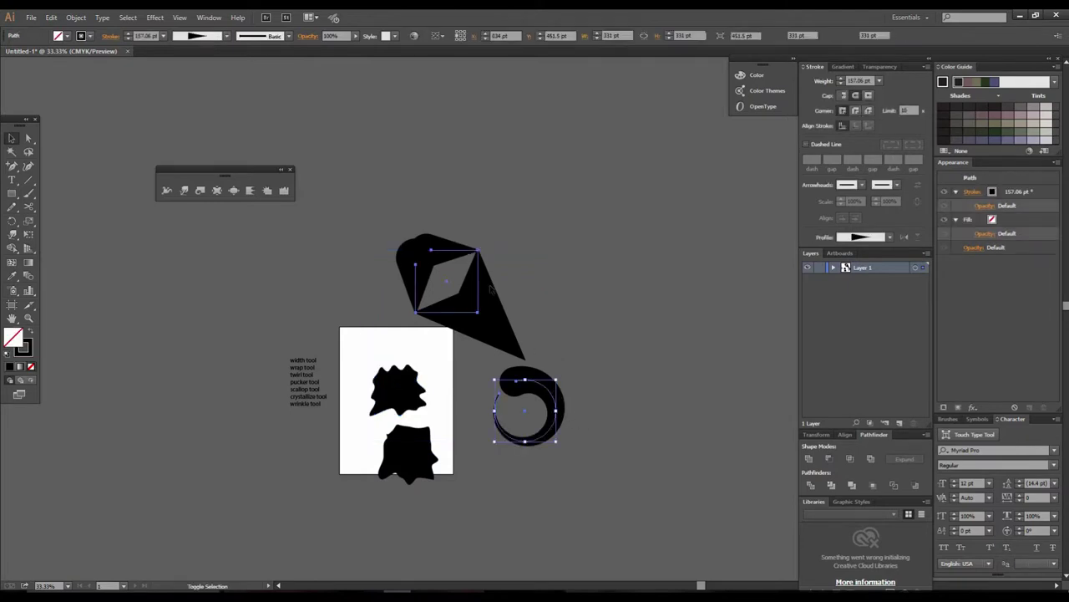
{"action": "left_click_drag", "start_coordinate": [558, 442], "coordinate": [533, 411]}
{"action": "left_click_drag", "start_coordinate": [490, 339], "coordinate": [551, 227]}
{"action": "left_click", "coordinate": [574, 420]}
- Move both warped black shapes off the artboard to the right and deselect them
{"action": "left_click_drag", "start_coordinate": [584, 299], "coordinate": [533, 307]}
{"action": "left_click_drag", "start_coordinate": [524, 493], "coordinate": [376, 346]}
{"action": "left_click_drag", "start_coordinate": [428, 465], "coordinate": [578, 445]}
{"action": "left_click", "coordinate": [491, 387]}
- Draw a 355 pt square on the empty artboard with the Rectangle Tool
{"action": "left_click", "coordinate": [490, 386], "text": "ctrl"}
{"action": "left_click", "coordinate": [478, 322], "text": "ctrl"}
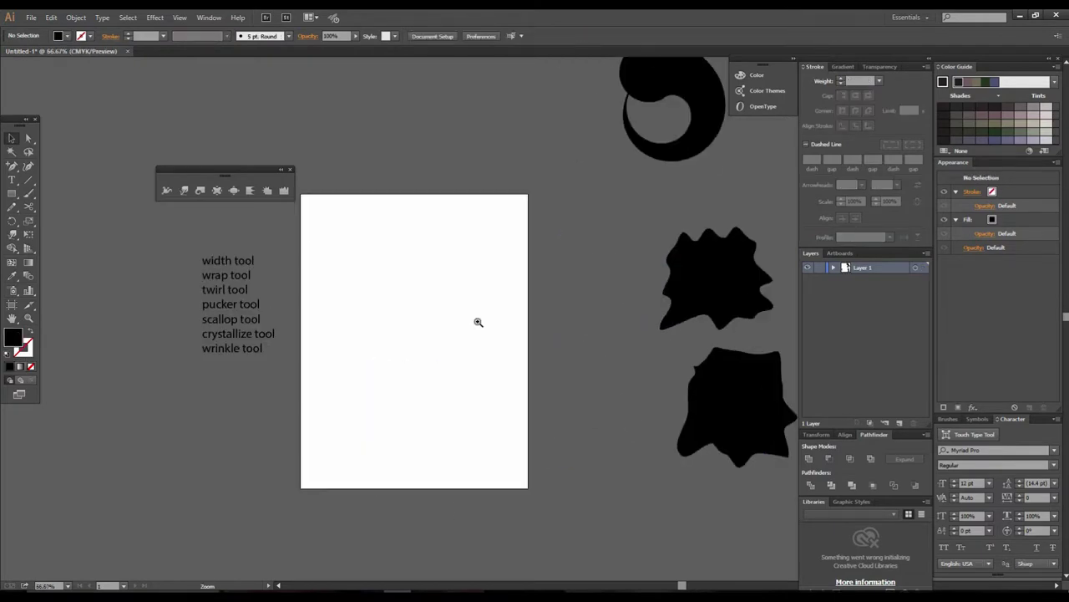
{"action": "left_click", "coordinate": [478, 323]}
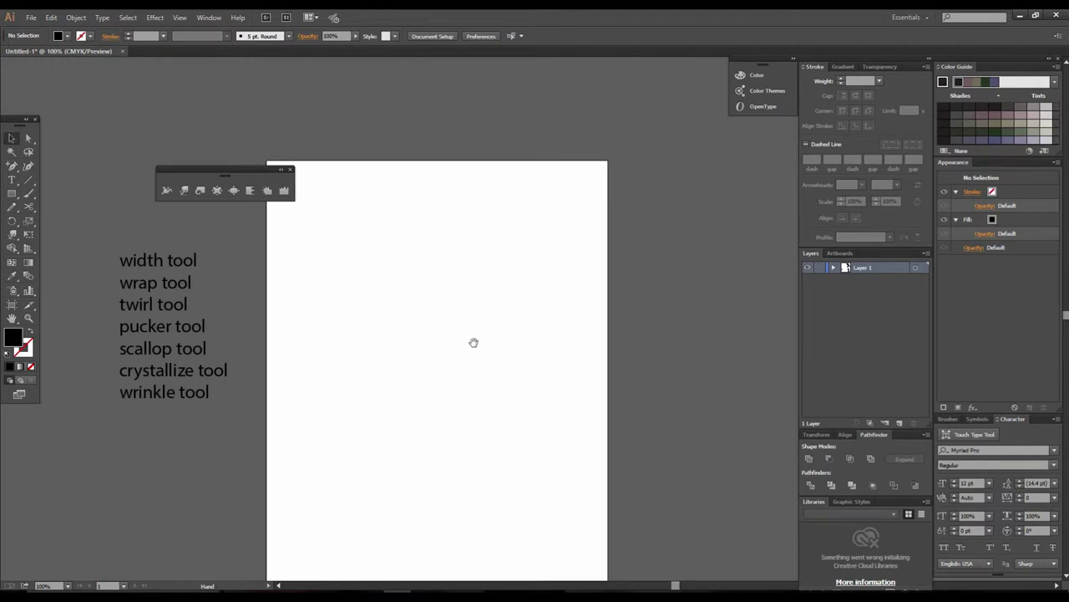
{"action": "left_click_drag", "start_coordinate": [434, 349], "coordinate": [440, 367]}
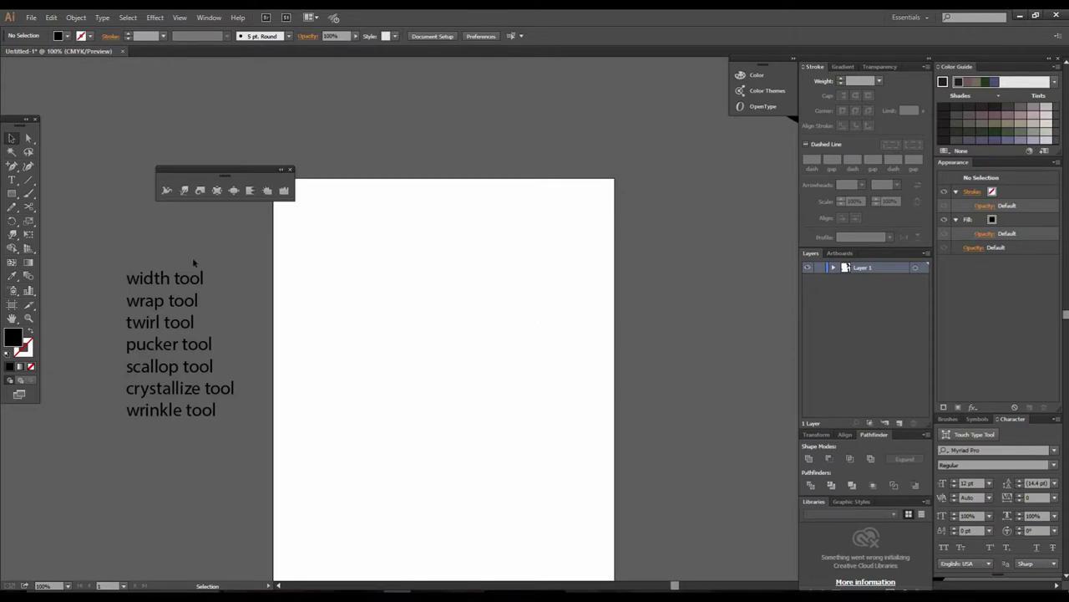
{"action": "left_click", "coordinate": [12, 193]}
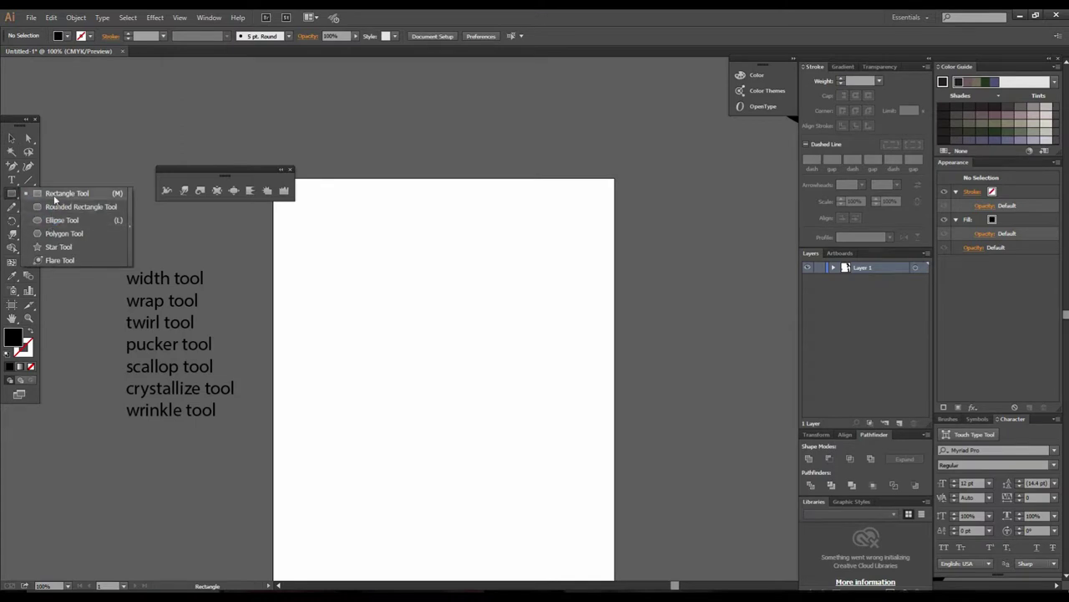
{"action": "left_click", "coordinate": [54, 193]}
{"action": "left_click_drag", "start_coordinate": [342, 268], "coordinate": [540, 464]}
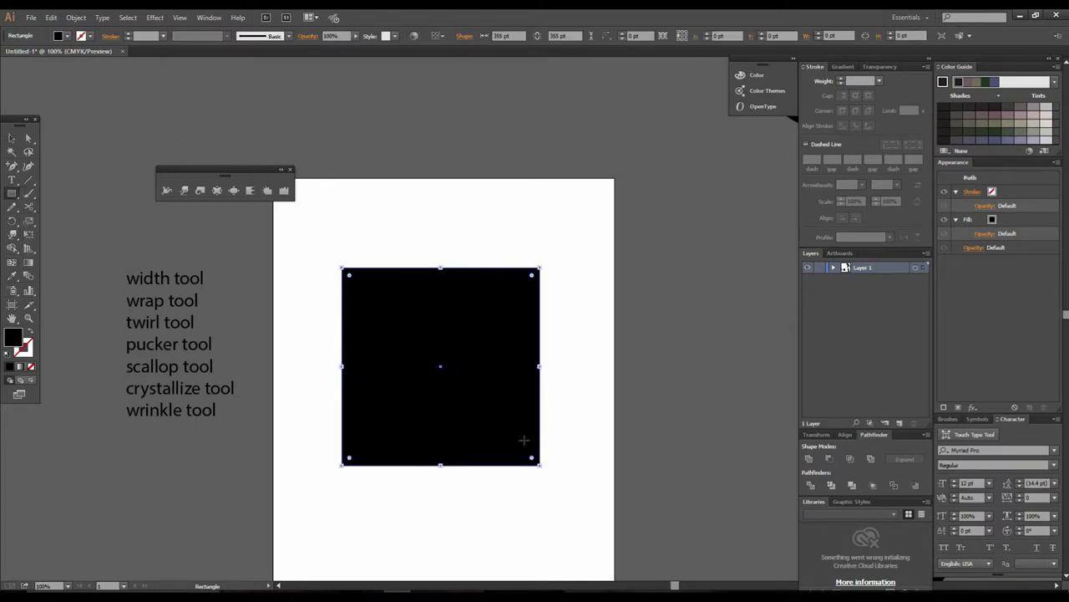
- Remove the square's fill, give it a black 9 pt stroke and deselect it
{"action": "left_click", "coordinate": [72, 36]}
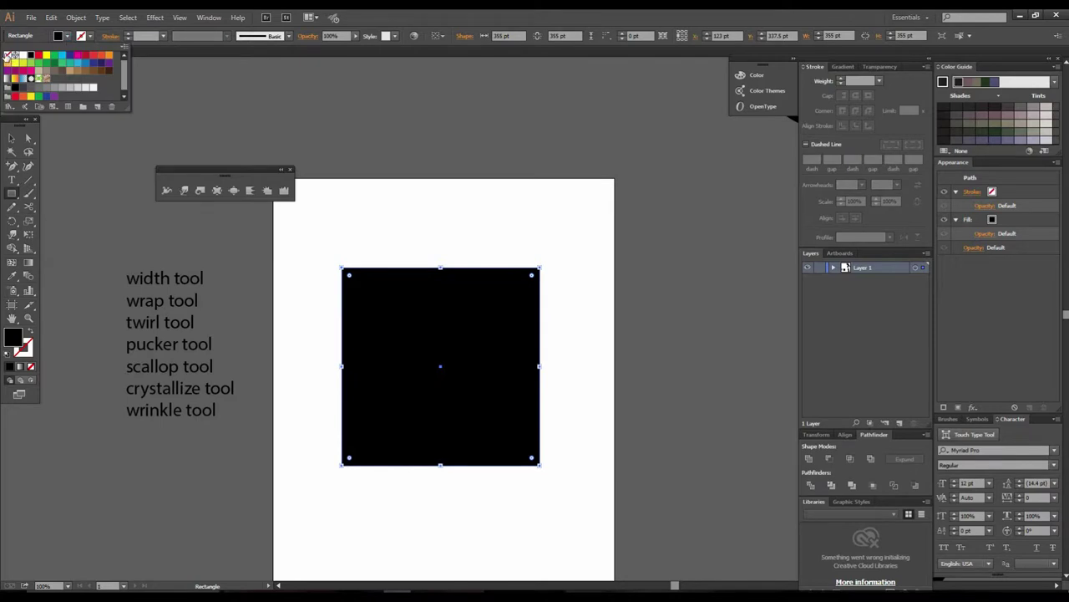
{"action": "left_click", "coordinate": [9, 55]}
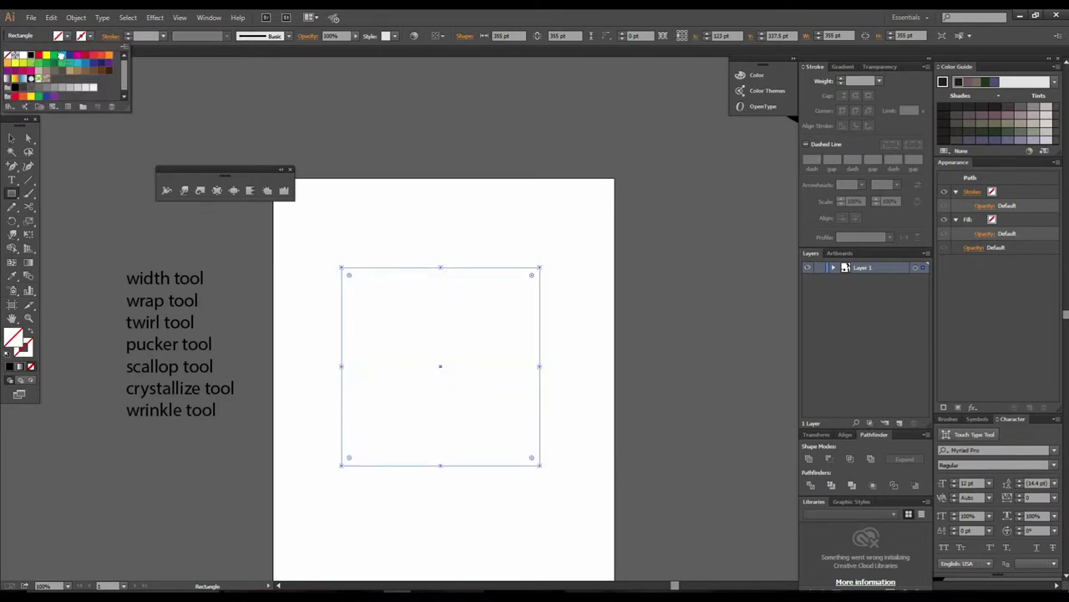
{"action": "left_click", "coordinate": [38, 56]}
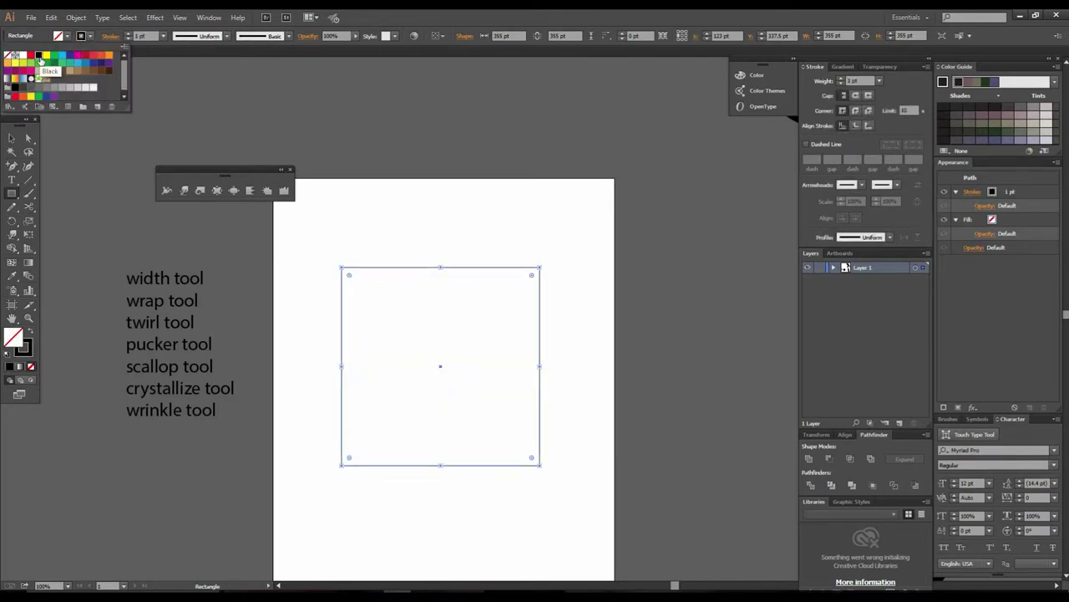
{"action": "left_click", "coordinate": [165, 38]}
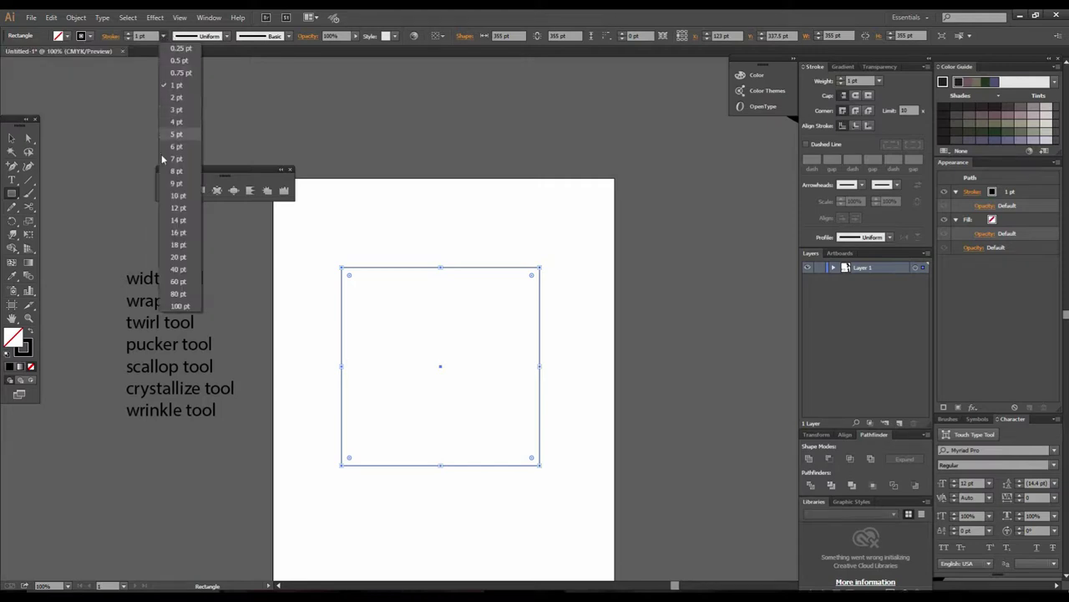
{"action": "left_click", "coordinate": [176, 190]}
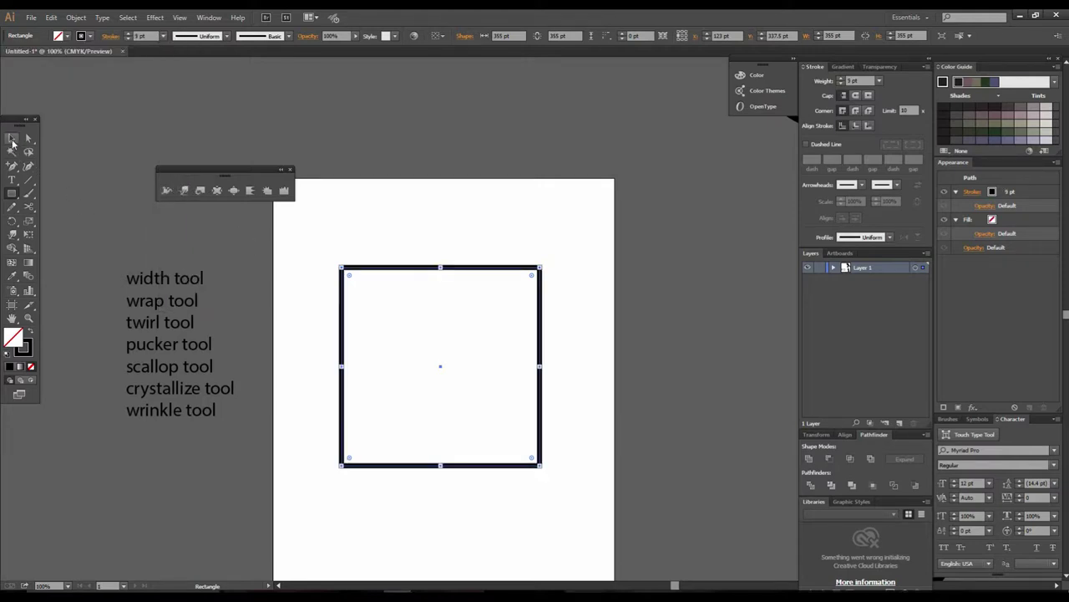
{"action": "left_click", "coordinate": [12, 138]}
{"action": "left_click", "coordinate": [492, 258]}
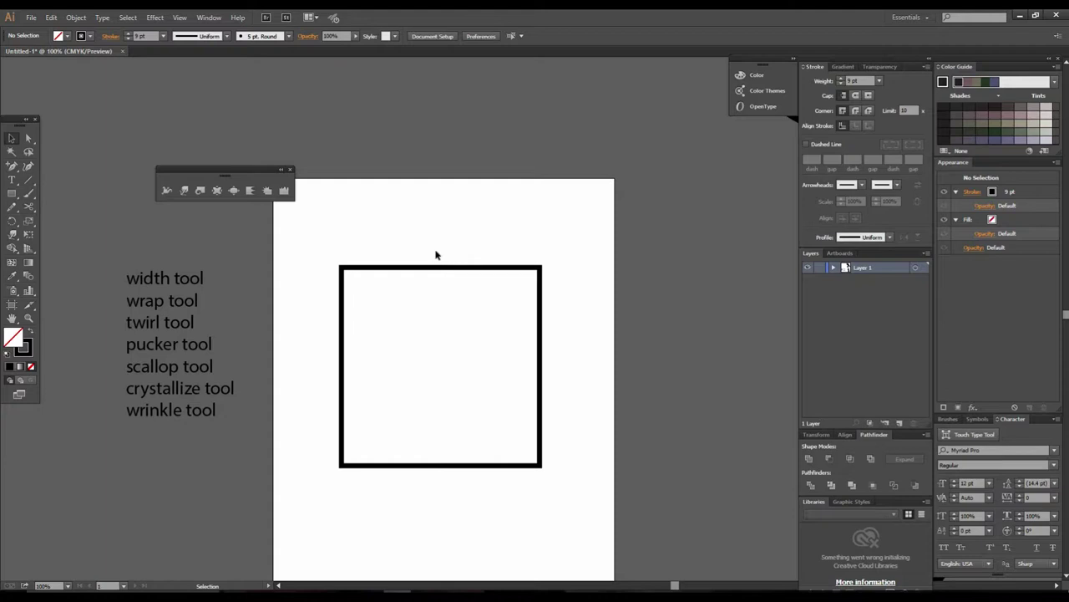
{"action": "left_click_drag", "start_coordinate": [452, 281], "coordinate": [432, 269]}
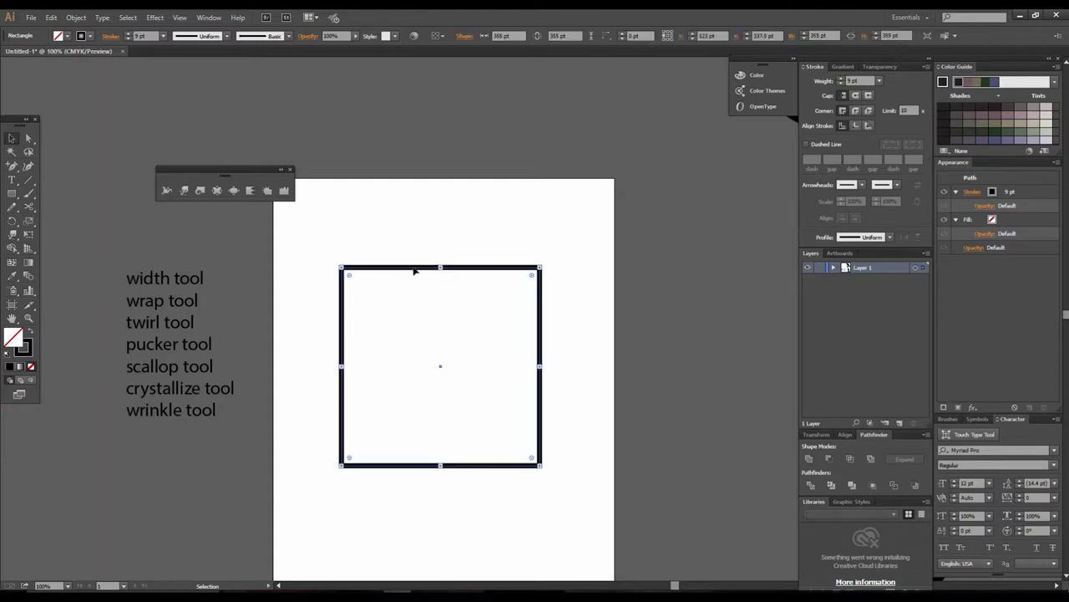
{"action": "left_click", "coordinate": [183, 323]}
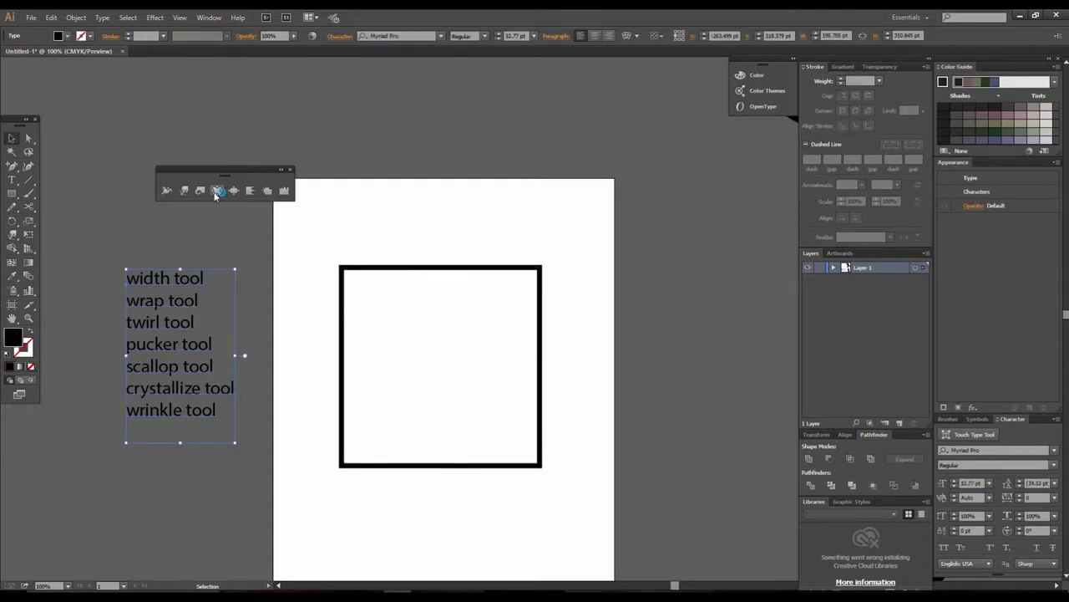
{"action": "left_click", "coordinate": [199, 191]}
{"action": "left_click", "coordinate": [12, 138]}
- Select the outlined square and curl each of its four corners into a spiral with the Twirl Tool
{"action": "left_click", "coordinate": [358, 264]}
{"action": "left_click", "coordinate": [353, 268]}
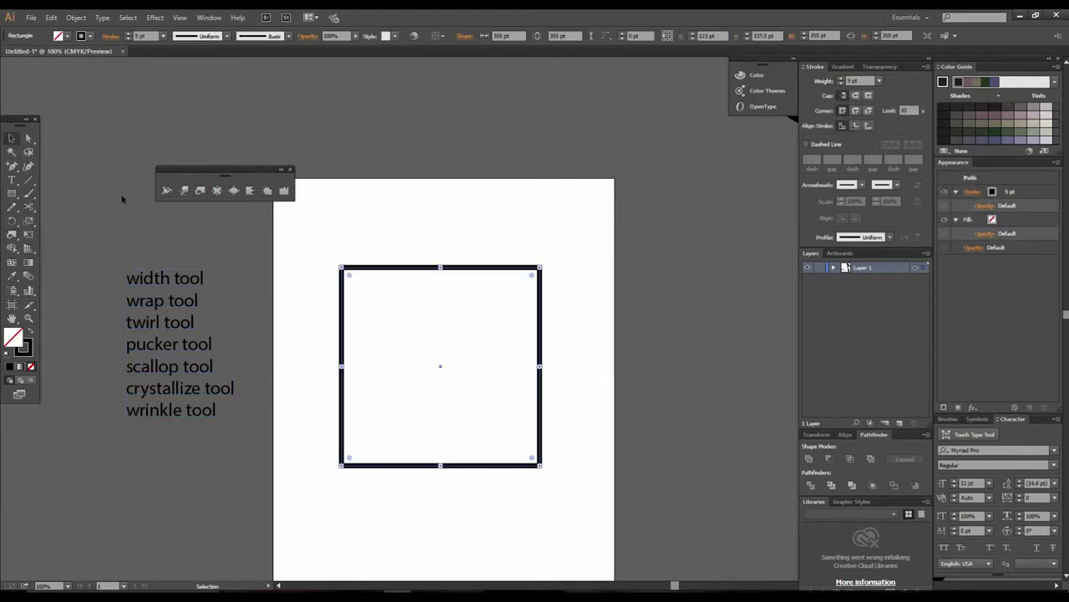
{"action": "left_click", "coordinate": [200, 190]}
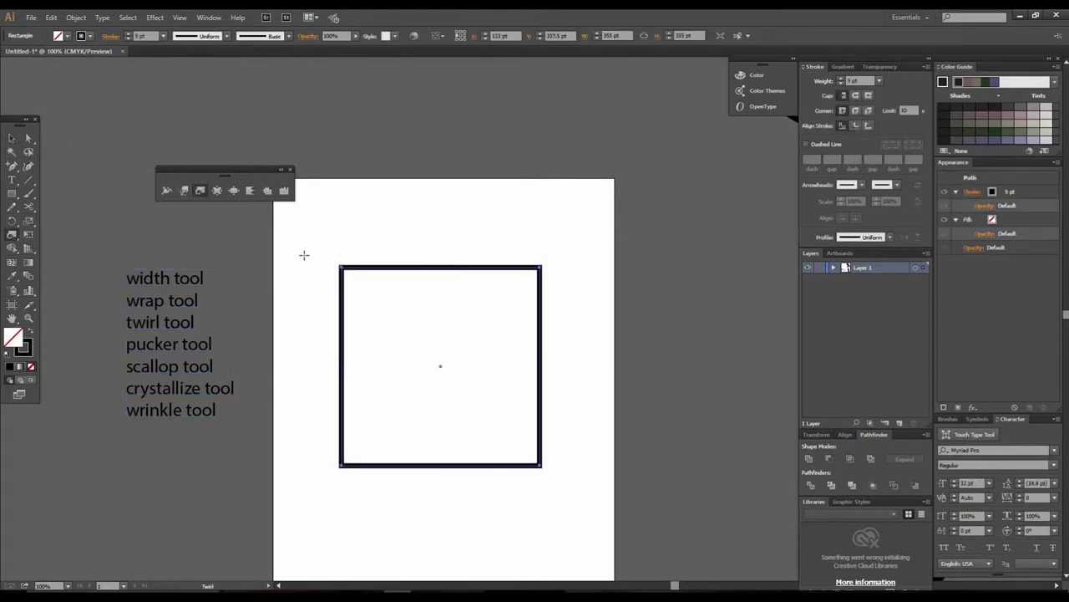
{"action": "left_click_drag", "start_coordinate": [342, 269], "coordinate": [343, 268]}
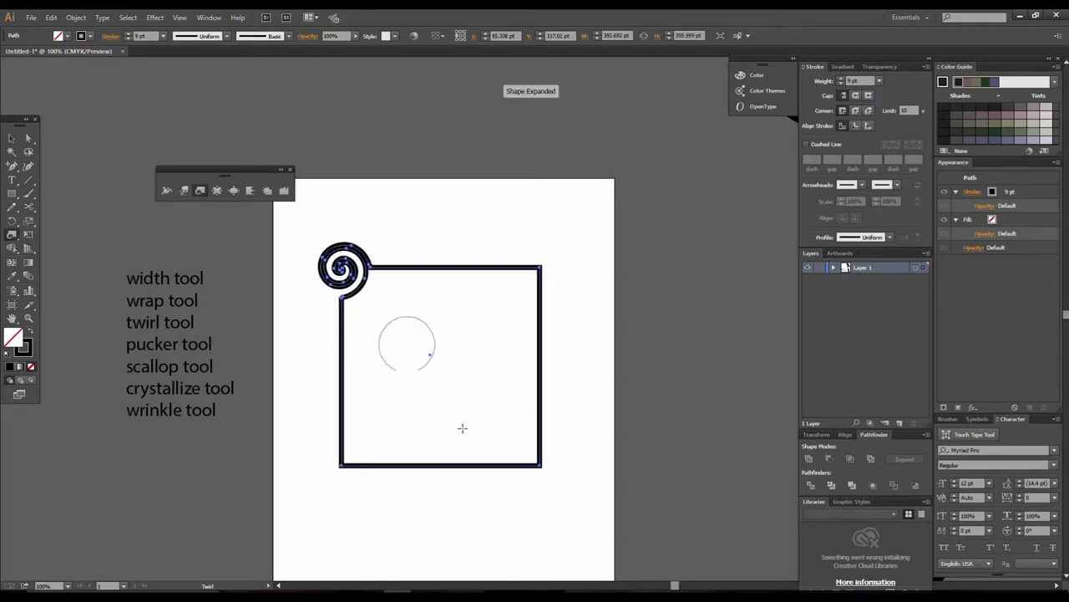
{"action": "left_click_drag", "start_coordinate": [539, 269], "coordinate": [538, 269]}
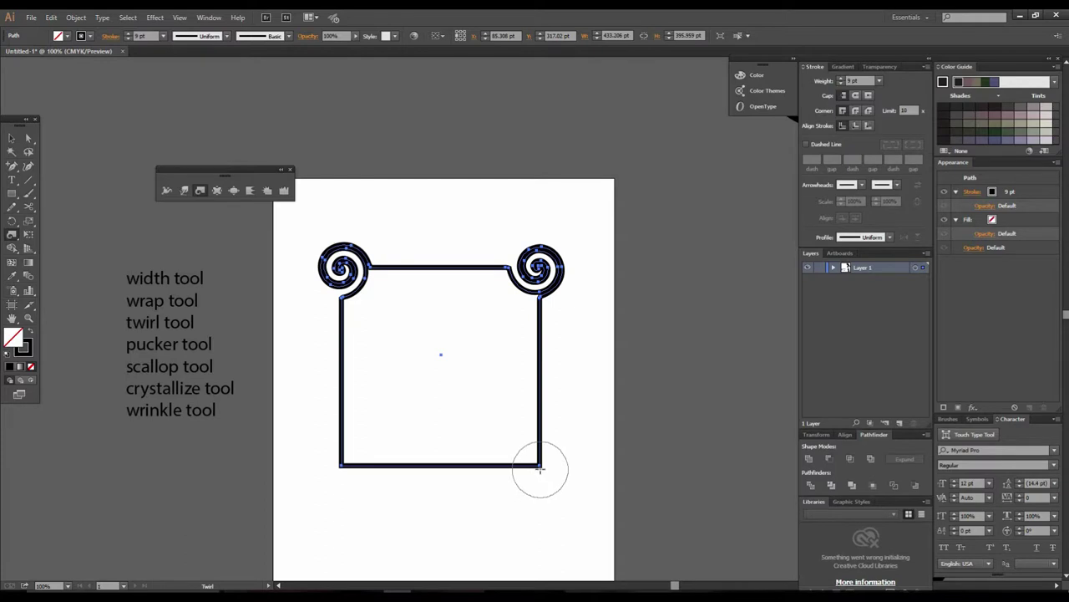
{"action": "left_click_drag", "start_coordinate": [540, 471], "coordinate": [540, 470]}
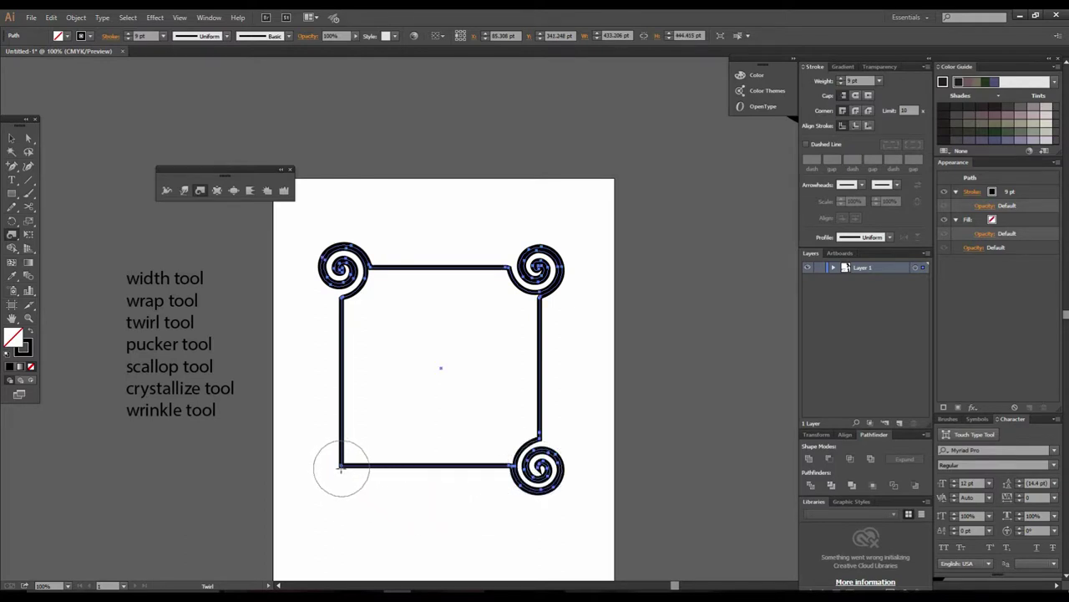
{"action": "left_click_drag", "start_coordinate": [343, 468], "coordinate": [343, 465]}
- Twirl a spiral into the middle of each of the square's four sides
{"action": "left_click_drag", "start_coordinate": [538, 349], "coordinate": [542, 351]}
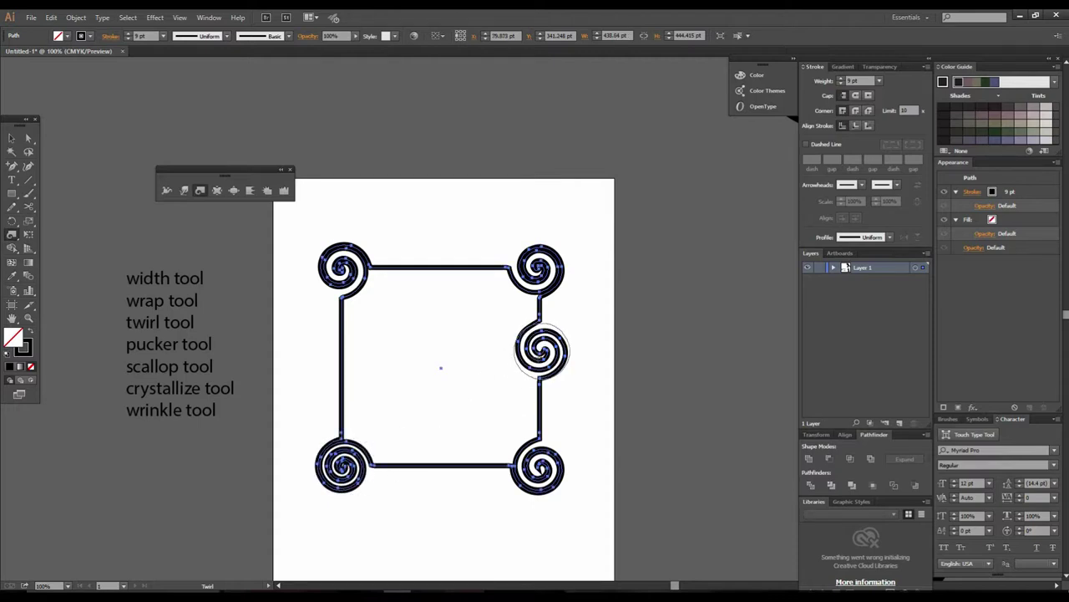
{"action": "left_click_drag", "start_coordinate": [338, 359], "coordinate": [339, 359]}
{"action": "left_click_drag", "start_coordinate": [433, 262], "coordinate": [434, 263]}
{"action": "left_click_drag", "start_coordinate": [443, 472], "coordinate": [444, 472]}
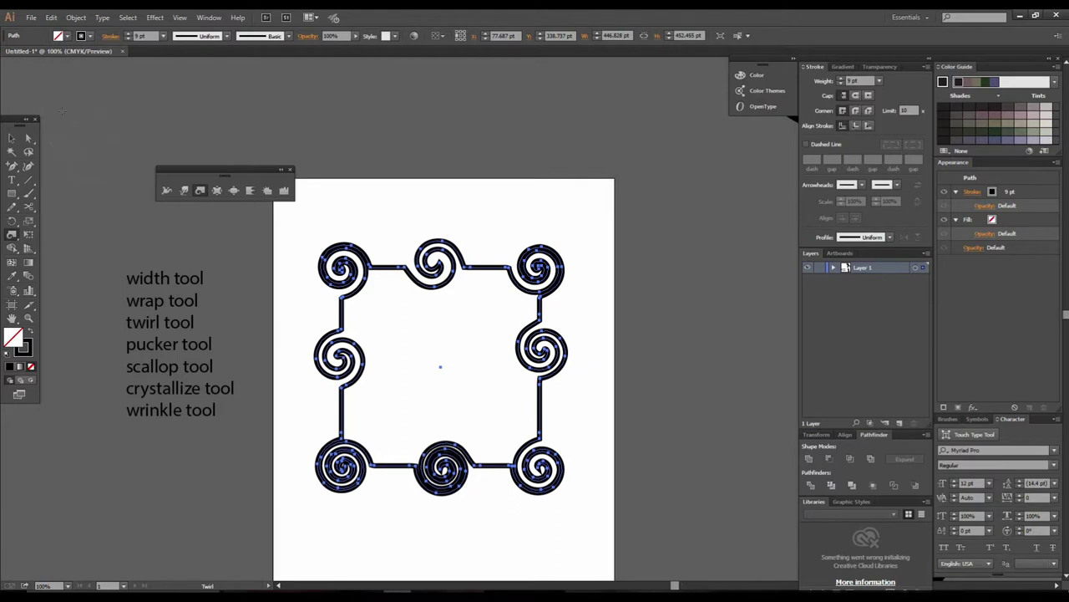
- Set the twirled frame's stroke weight to 4 pt and deselect it
{"action": "left_click", "coordinate": [11, 139]}
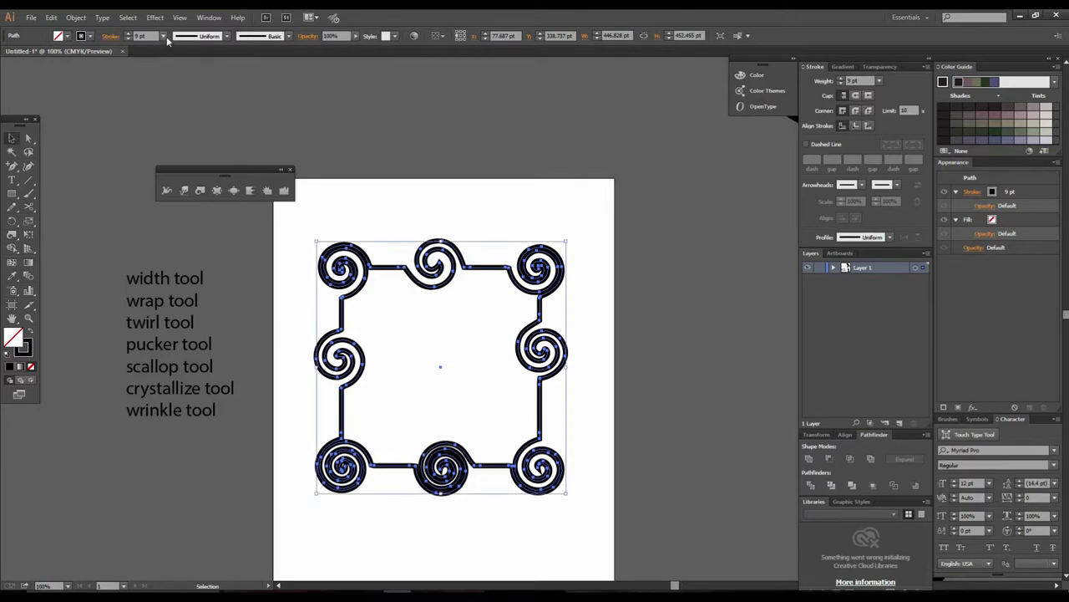
{"action": "left_click", "coordinate": [164, 36]}
{"action": "left_click", "coordinate": [177, 121]}
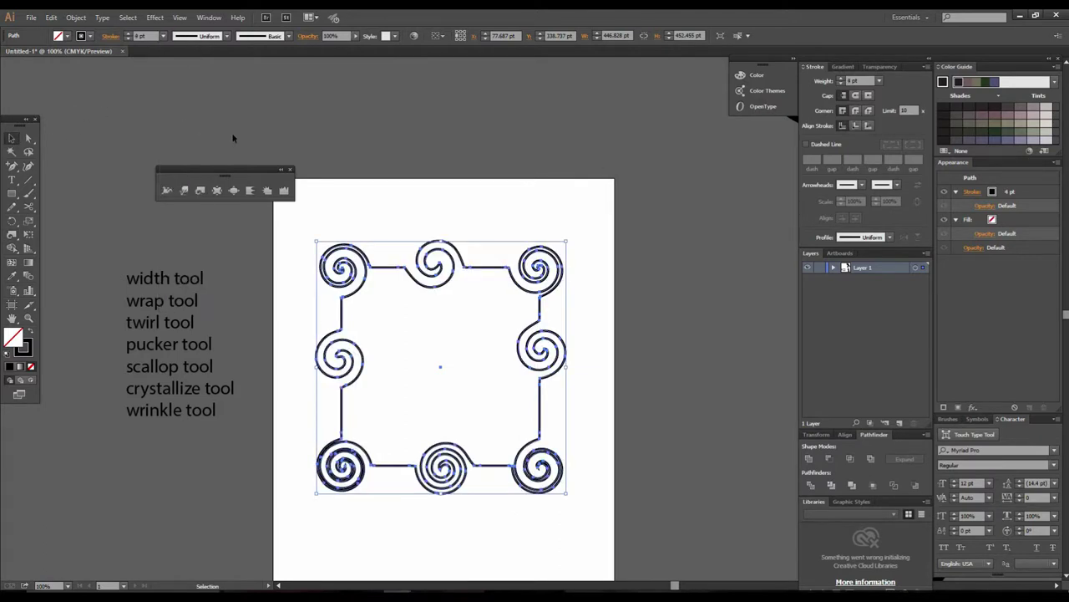
{"action": "left_click", "coordinate": [633, 404]}
{"action": "left_click", "coordinate": [598, 365], "text": "alt"}
{"action": "left_click_drag", "start_coordinate": [598, 364], "coordinate": [469, 368]}
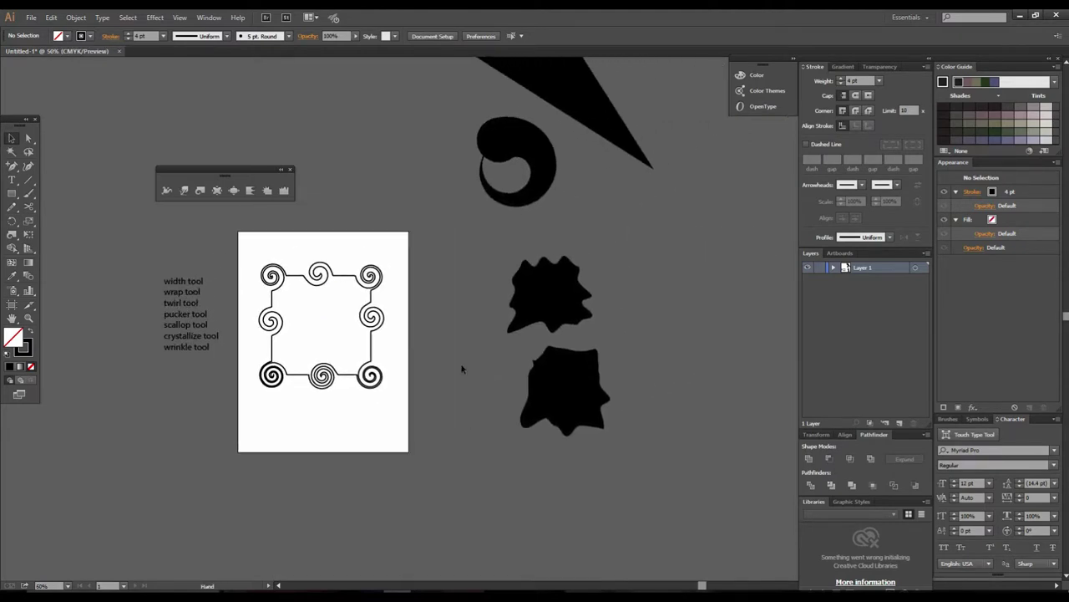
- Move the twirled square frame off the artboard to the empty area below its lower-right corner and deselect it
{"action": "left_click_drag", "start_coordinate": [401, 413], "coordinate": [402, 414]}
{"action": "left_click_drag", "start_coordinate": [354, 378], "coordinate": [489, 564]}
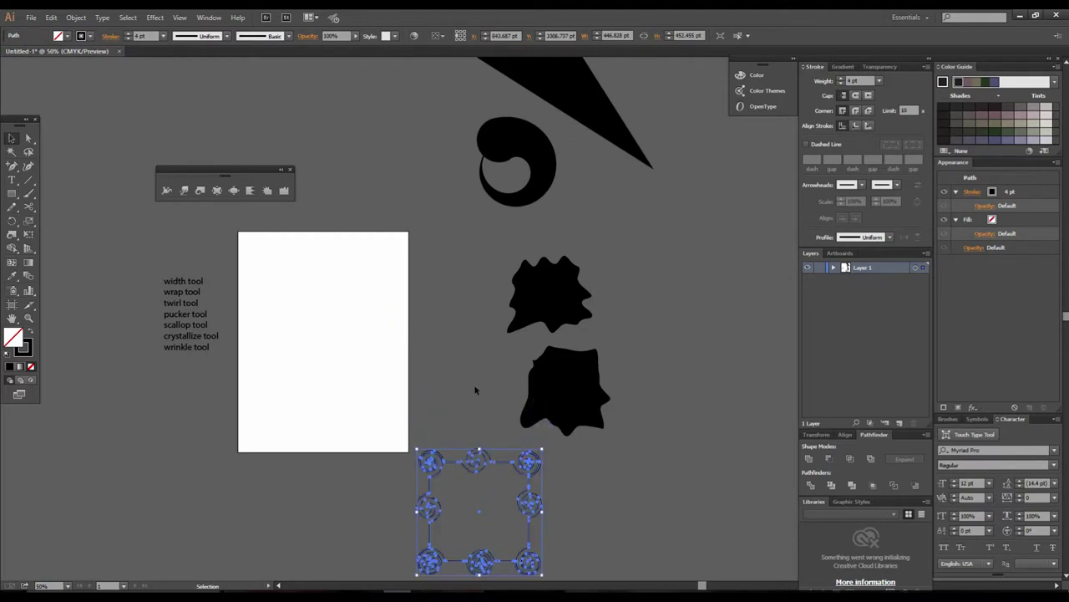
{"action": "left_click", "coordinate": [473, 386]}
{"action": "left_click", "coordinate": [473, 384], "text": "ctrl"}
{"action": "left_click_drag", "start_coordinate": [449, 325], "coordinate": [332, 208]}
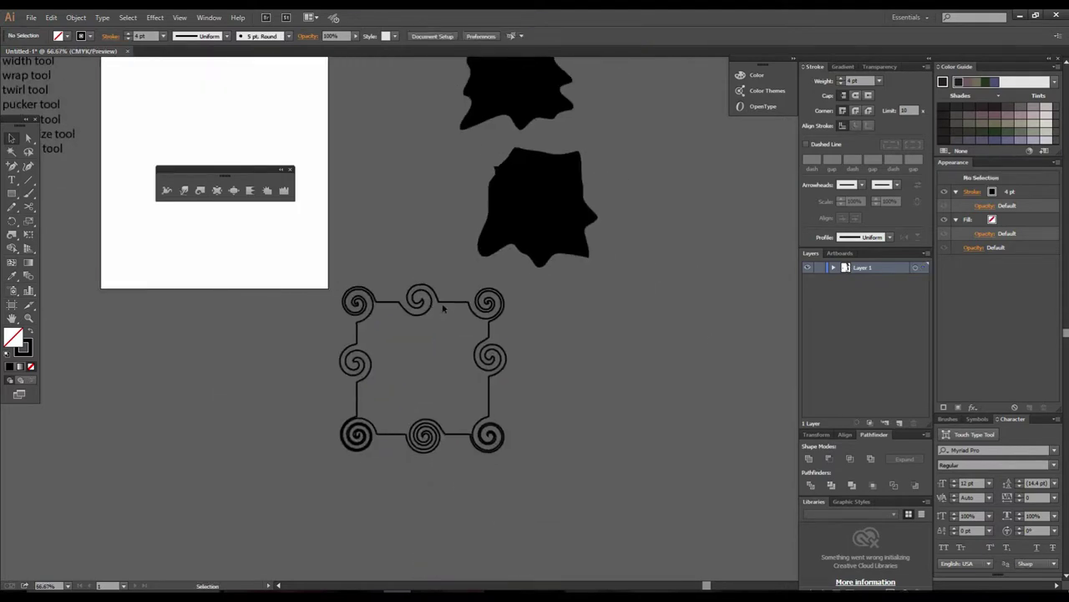
- Scale the twirled frame down to about 309 by 313 pt and place it beneath the two warped black shapes
{"action": "left_click", "coordinate": [421, 300]}
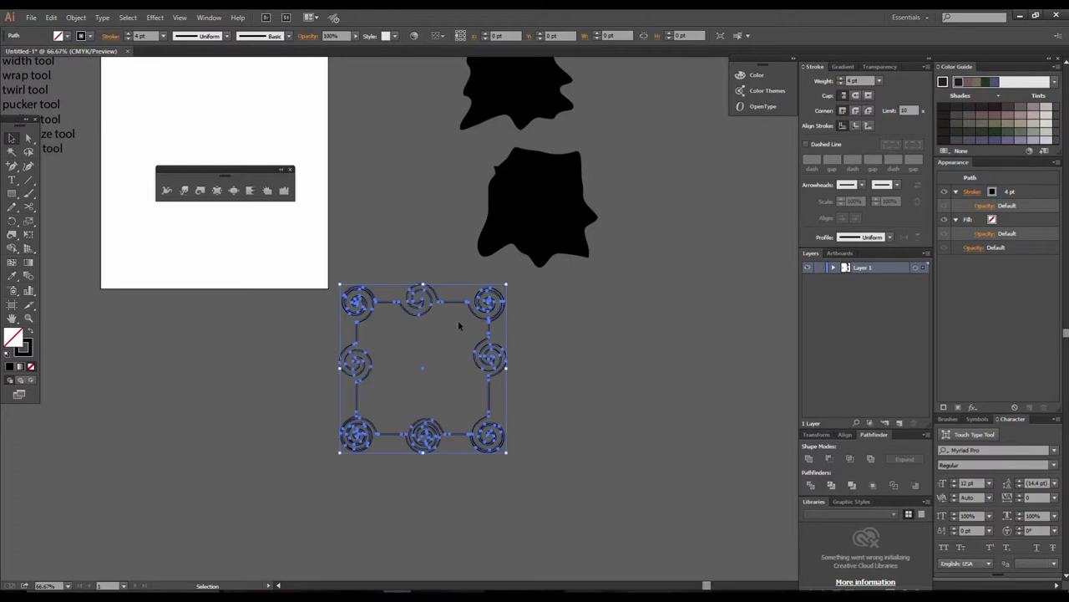
{"action": "left_click_drag", "start_coordinate": [506, 285], "coordinate": [467, 329]}
{"action": "left_click", "coordinate": [531, 297], "text": "ctrl+alt"}
{"action": "left_click", "coordinate": [531, 298], "text": "ctrl+alt"}
{"action": "left_click_drag", "start_coordinate": [549, 273], "coordinate": [551, 342]}
{"action": "key", "text": "ctrl+minus"}
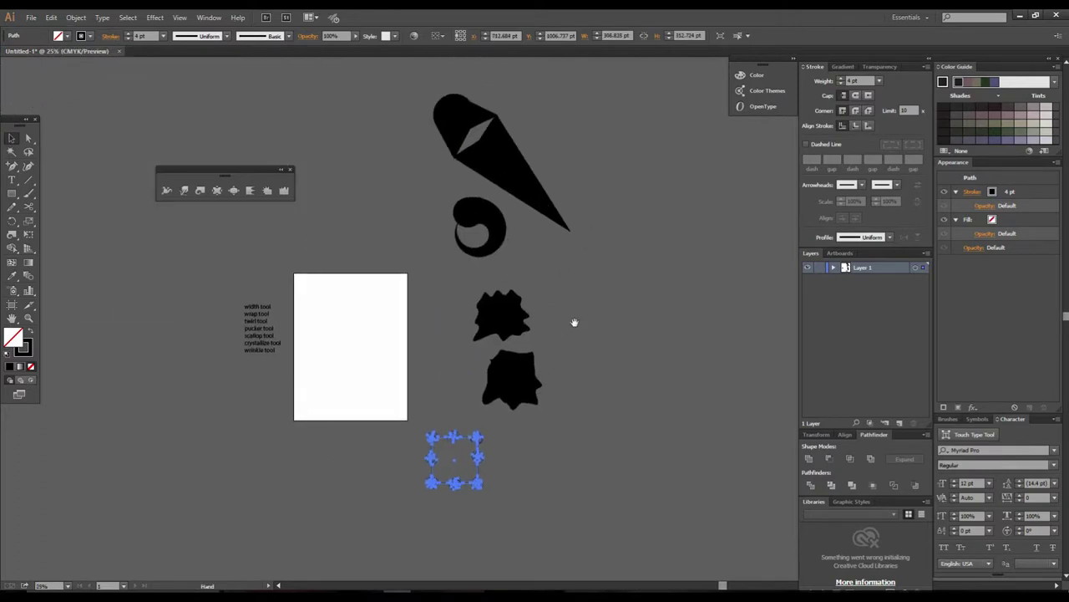
{"action": "left_click_drag", "start_coordinate": [443, 419], "coordinate": [499, 423]}
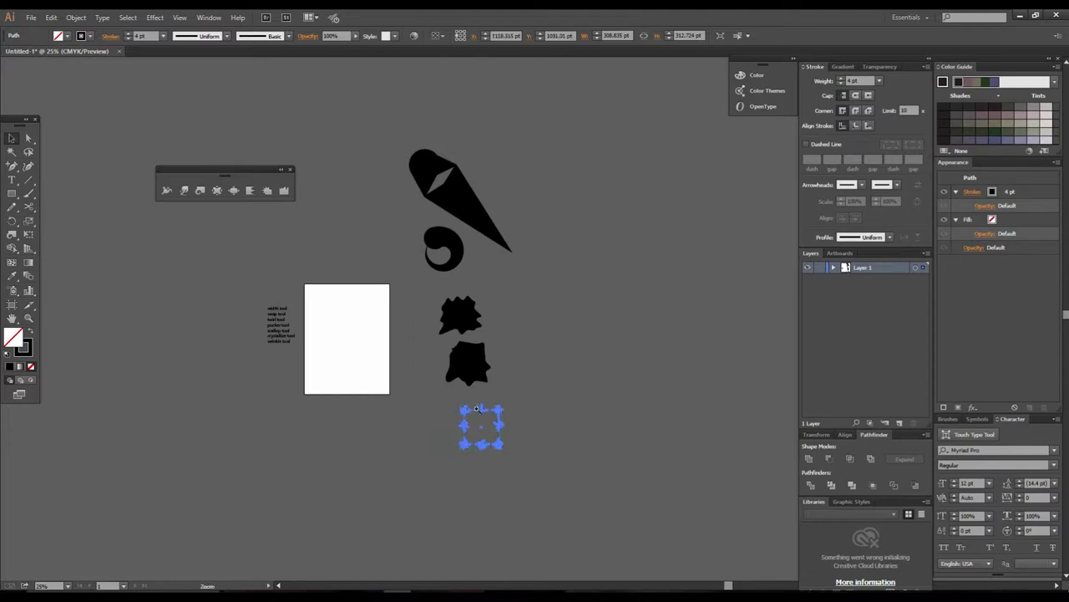
{"action": "left_click", "coordinate": [481, 411], "text": "ctrl"}
{"action": "left_click", "coordinate": [505, 362], "text": "ctrl"}
{"action": "left_click_drag", "start_coordinate": [517, 373], "coordinate": [524, 427]}
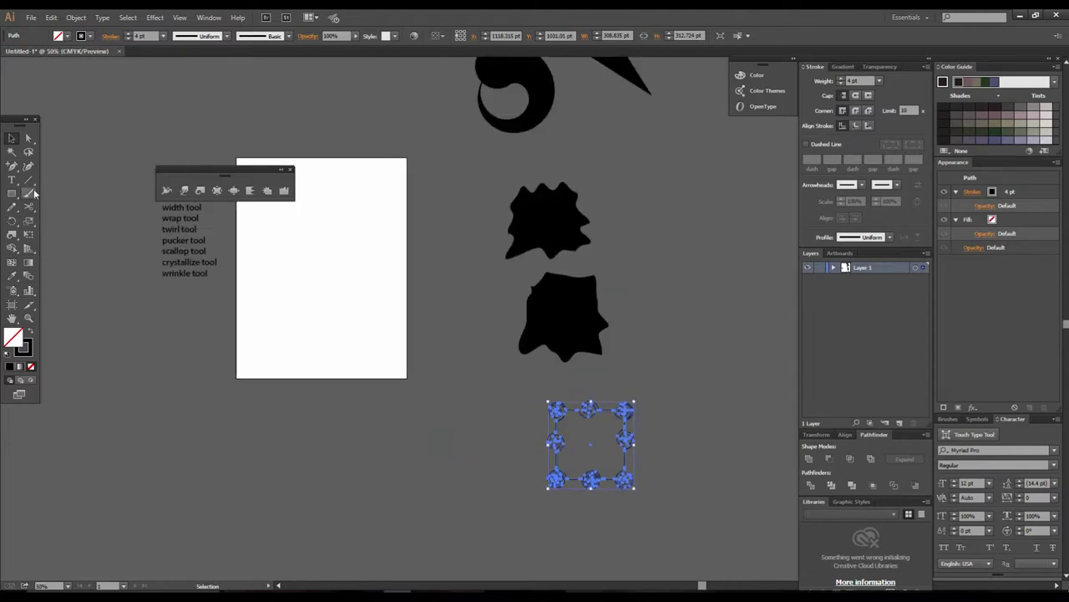
- Draw an unfilled circle about 334 pt across with a 4 pt black stroke on the artboard
{"action": "left_click_drag", "start_coordinate": [12, 194], "coordinate": [48, 224]}
{"action": "left_click", "coordinate": [316, 282]}
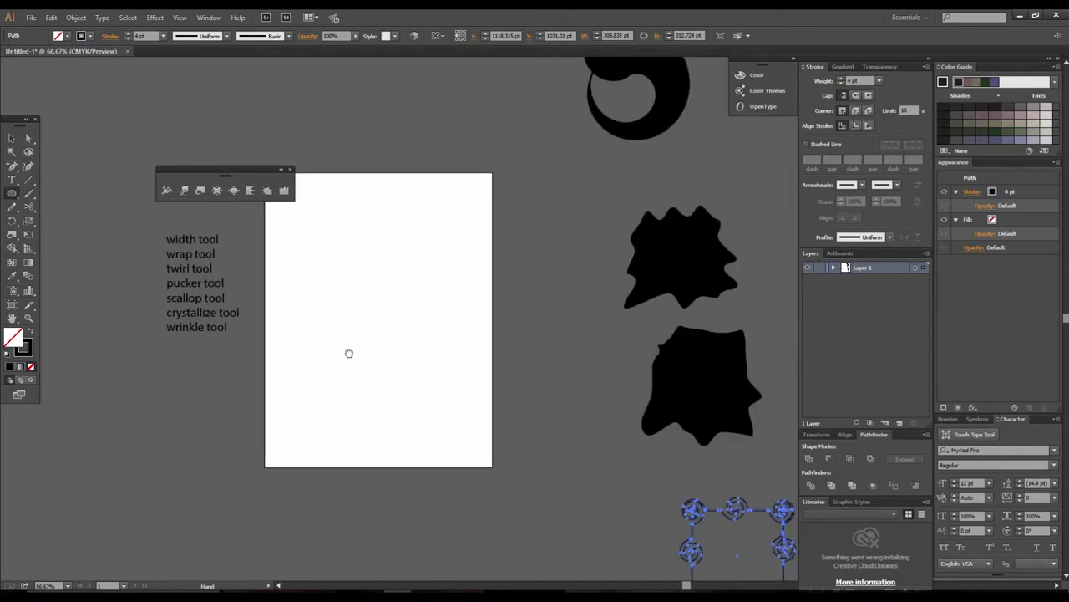
{"action": "left_click_drag", "start_coordinate": [275, 300], "coordinate": [398, 422]}
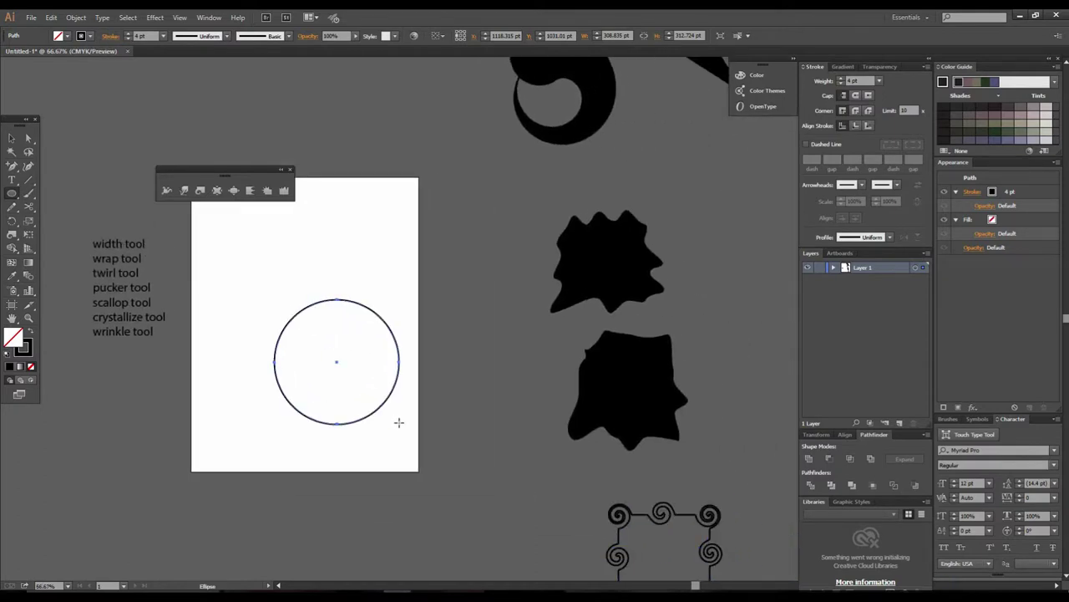
{"action": "left_click", "coordinate": [12, 142]}
{"action": "left_click", "coordinate": [405, 336], "text": "ctrl"}
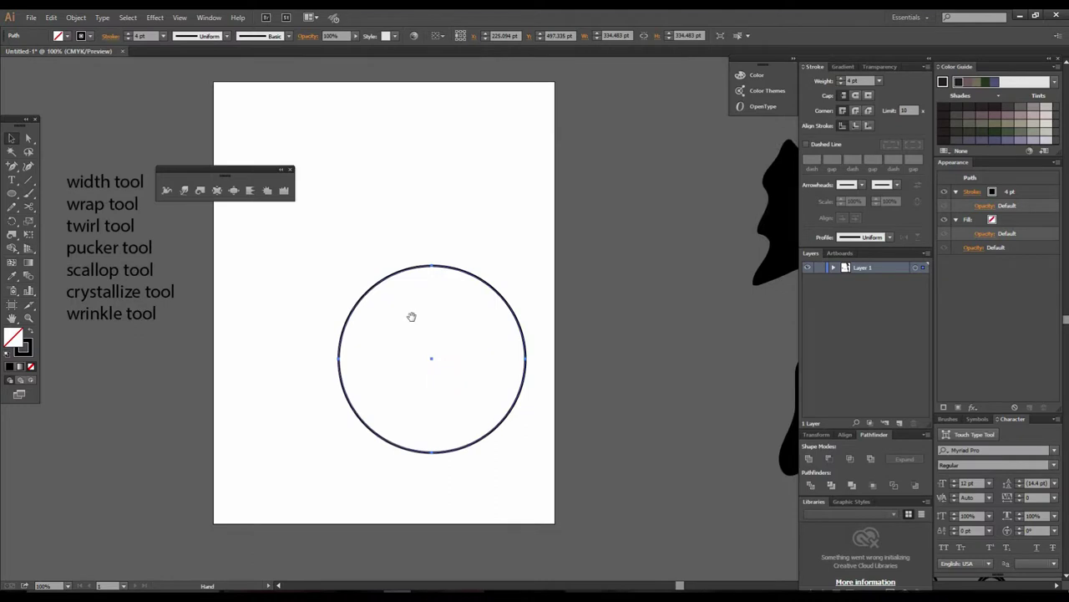
{"action": "left_click_drag", "start_coordinate": [410, 318], "coordinate": [281, 294]}
- Curl seven spirals around the circle's outline with the Twirl Tool, winding the lower-right one the tightest
{"action": "left_click", "coordinate": [199, 190]}
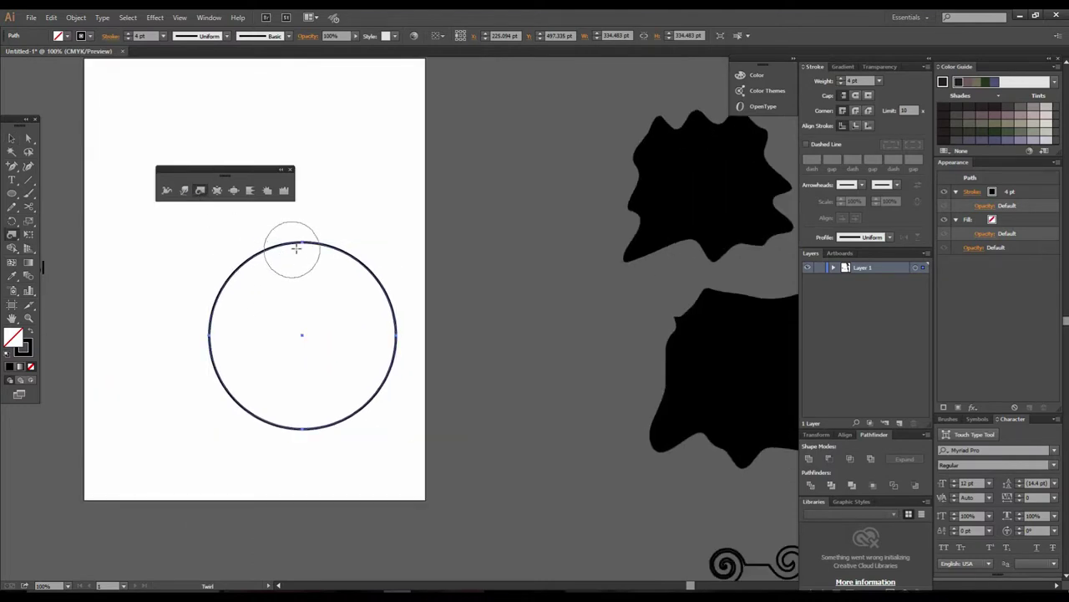
{"action": "left_click_drag", "start_coordinate": [304, 242], "coordinate": [305, 243]}
{"action": "left_click_drag", "start_coordinate": [228, 279], "coordinate": [229, 279]}
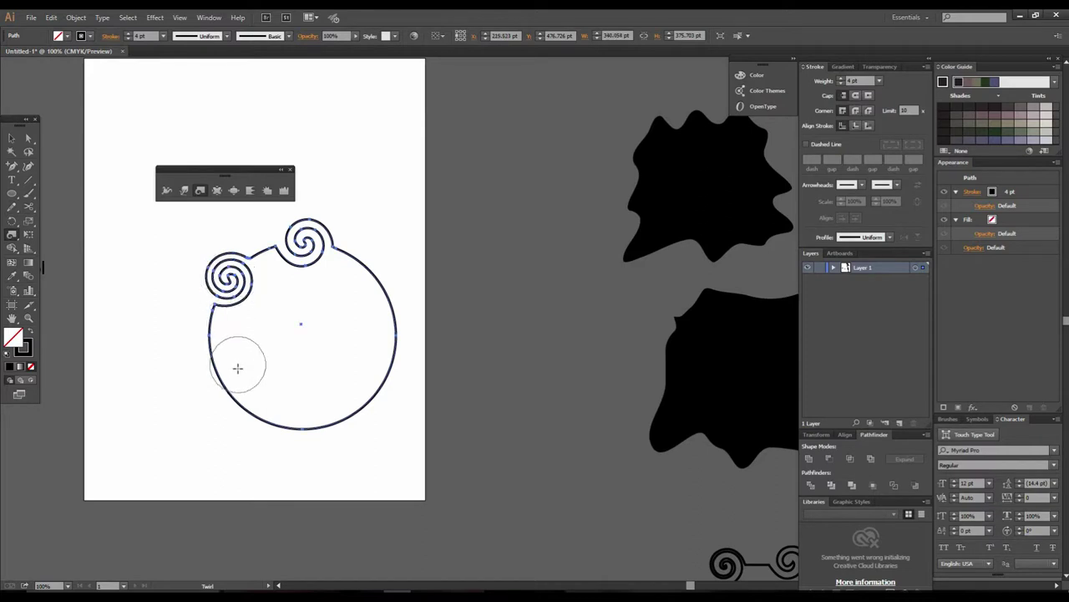
{"action": "left_click_drag", "start_coordinate": [231, 384], "coordinate": [232, 385]}
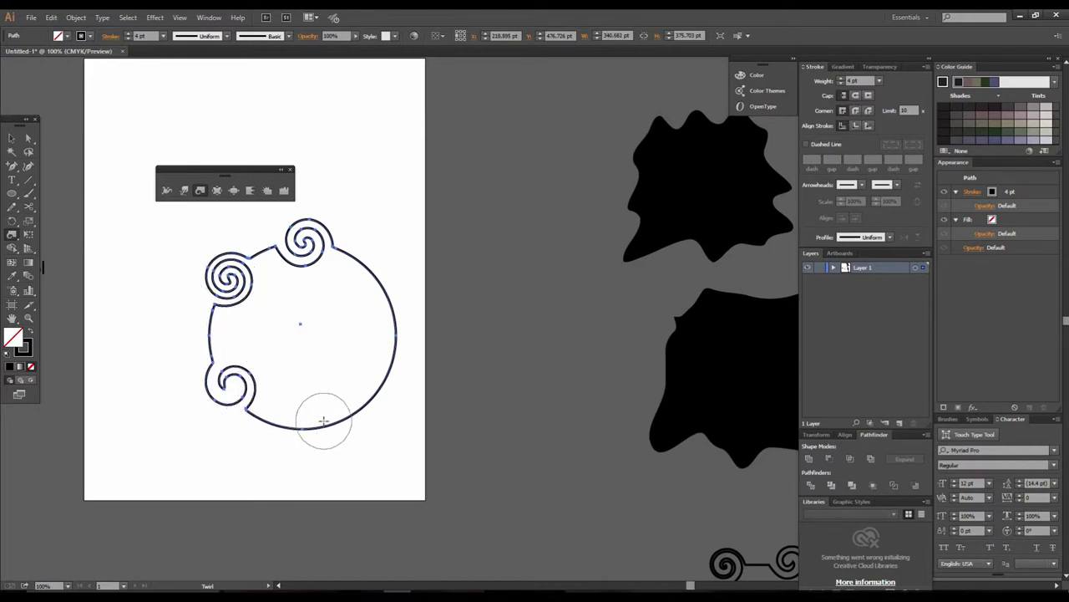
{"action": "left_click_drag", "start_coordinate": [324, 419], "coordinate": [324, 419]}
{"action": "left_click_drag", "start_coordinate": [393, 354], "coordinate": [394, 346]}
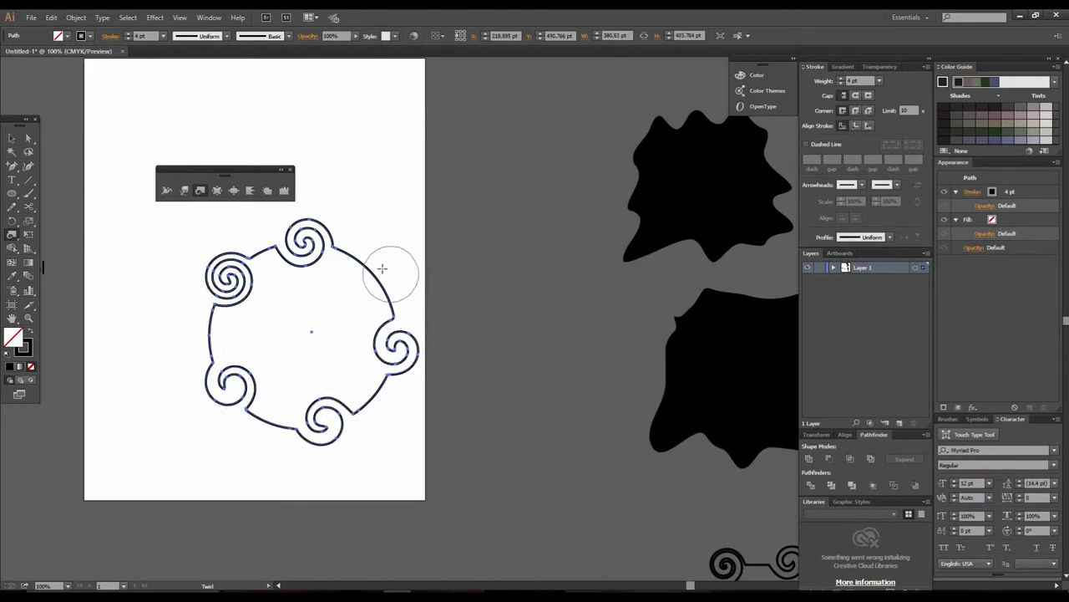
{"action": "left_click_drag", "start_coordinate": [369, 266], "coordinate": [368, 265]}
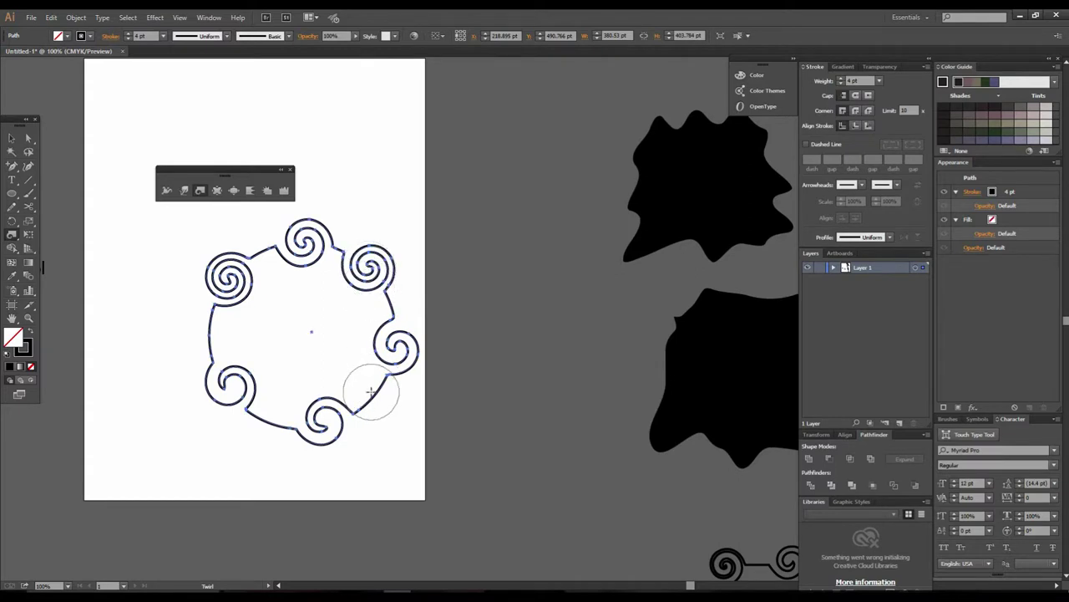
{"action": "left_click_drag", "start_coordinate": [371, 391], "coordinate": [372, 391]}
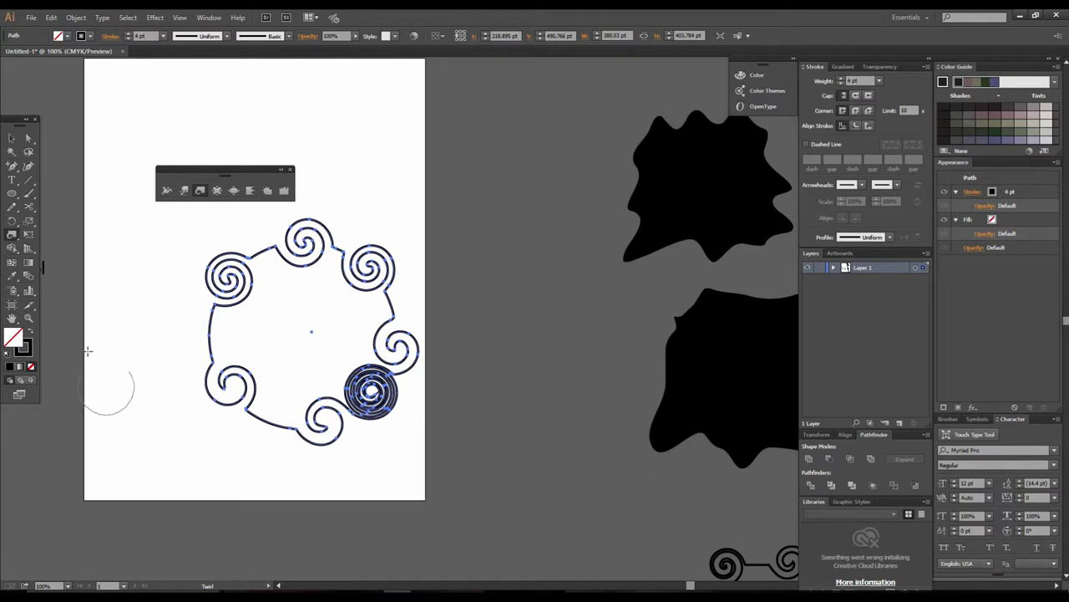
- Move the twirled circle off the artboard to sit beside the twirled square frame and deselect it
{"action": "left_click", "coordinate": [12, 138]}
{"action": "left_click", "coordinate": [452, 405]}
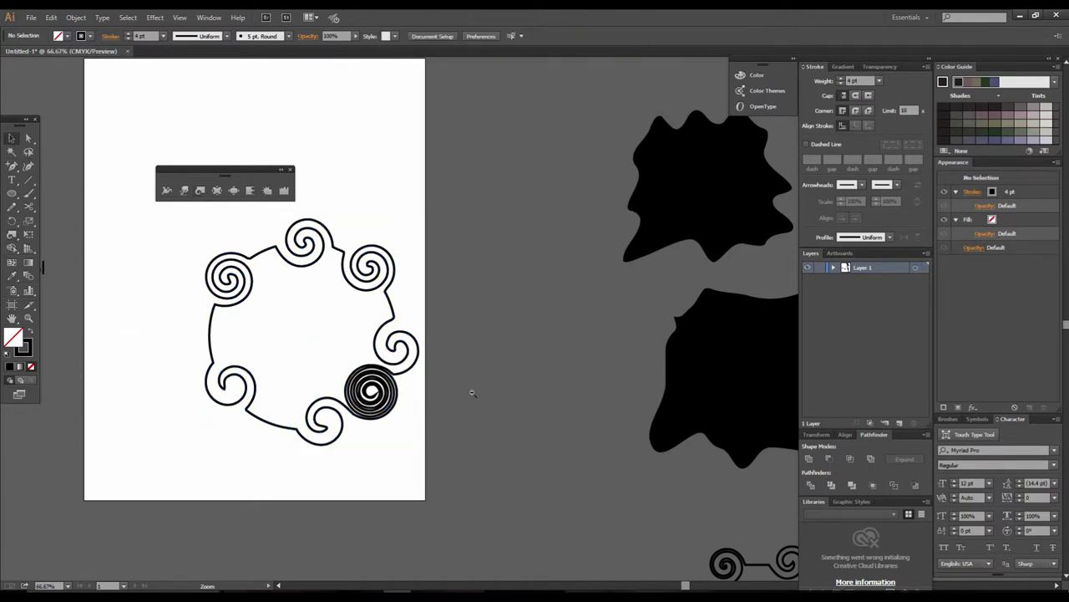
{"action": "left_click", "coordinate": [472, 393], "text": "ctrl+alt"}
{"action": "left_click_drag", "start_coordinate": [532, 333], "coordinate": [397, 327]}
{"action": "left_click_drag", "start_coordinate": [329, 150], "coordinate": [410, 307]}
{"action": "left_click_drag", "start_coordinate": [386, 267], "coordinate": [492, 411]}
{"action": "left_click", "coordinate": [500, 495]}
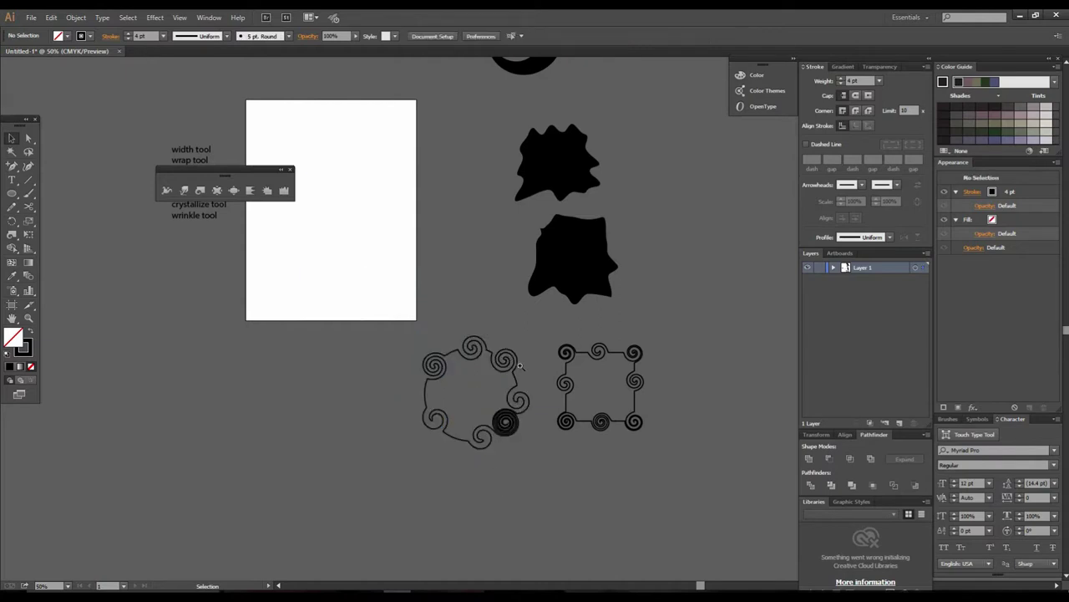
- Draw a square about 243 pt wide on the empty artboard
{"action": "left_click", "coordinate": [521, 355], "text": "ctrl"}
{"action": "left_click_drag", "start_coordinate": [484, 297], "coordinate": [507, 388]}
{"action": "left_click", "coordinate": [500, 298], "text": "ctrl"}
{"action": "left_click_drag", "start_coordinate": [463, 255], "coordinate": [448, 329]}
{"action": "left_click", "coordinate": [439, 276], "text": "ctrl"}
{"action": "left_click", "coordinate": [463, 315], "text": "ctrl+alt"}
{"action": "left_click", "coordinate": [462, 316], "text": "ctrl+alt"}
{"action": "left_click_drag", "start_coordinate": [526, 295], "coordinate": [478, 321]}
{"action": "left_click", "coordinate": [479, 312], "text": "ctrl"}
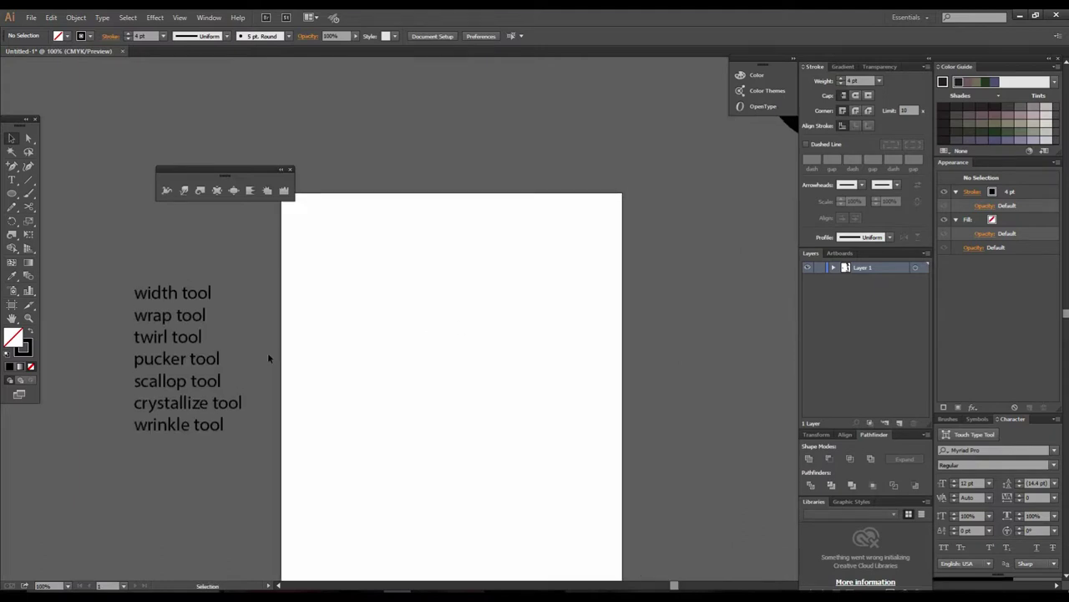
{"action": "left_click", "coordinate": [496, 318]}
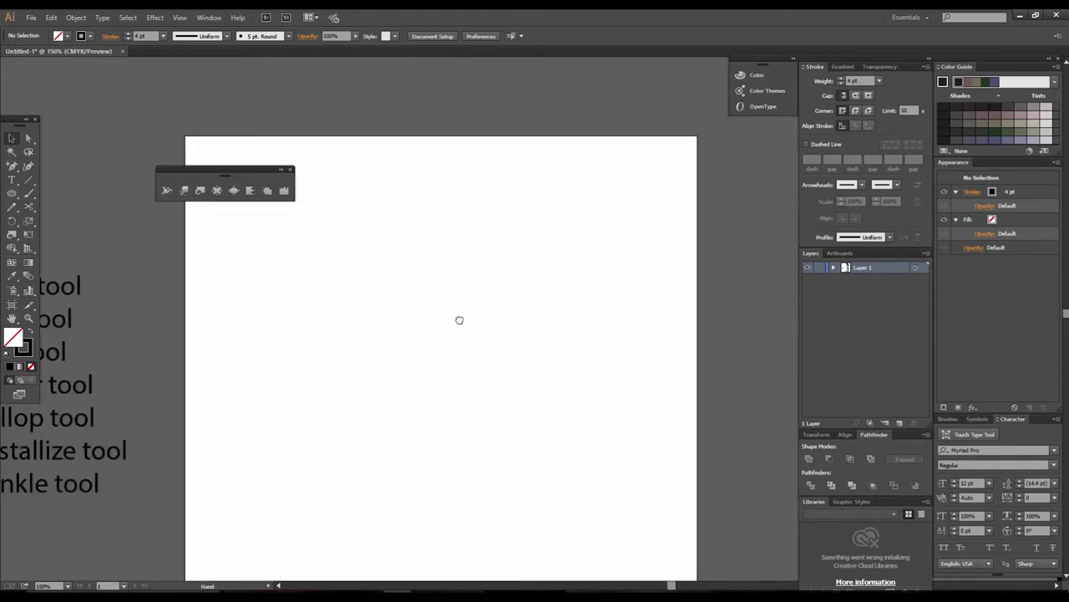
{"action": "left_click_drag", "start_coordinate": [11, 194], "coordinate": [52, 193]}
{"action": "left_click_drag", "start_coordinate": [290, 261], "coordinate": [493, 464]}
- Fill the square with black and remove its stroke
{"action": "left_click", "coordinate": [67, 37]}
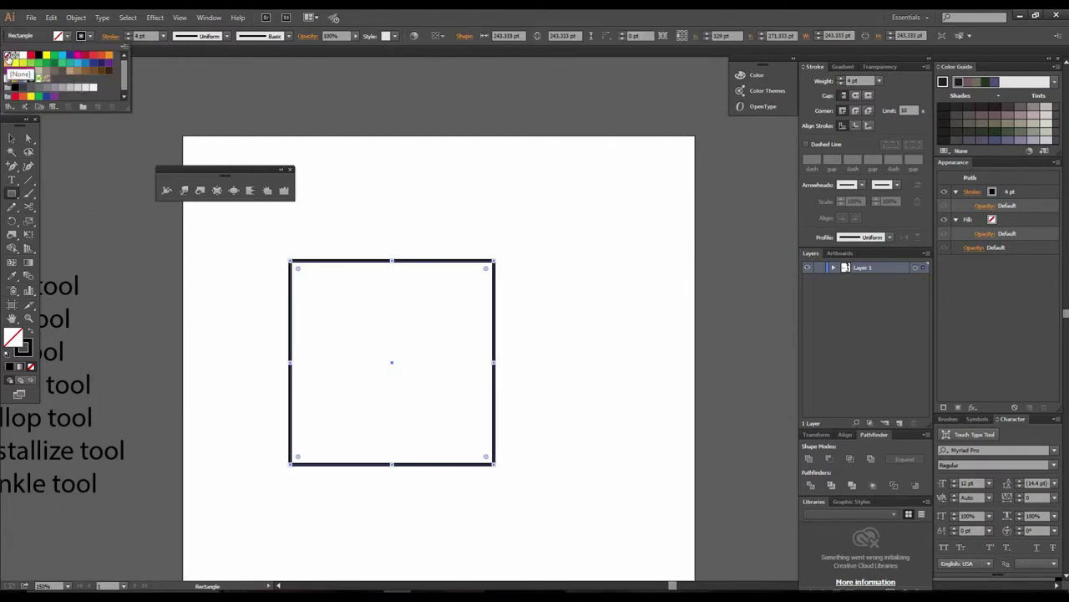
{"action": "left_click", "coordinate": [36, 56]}
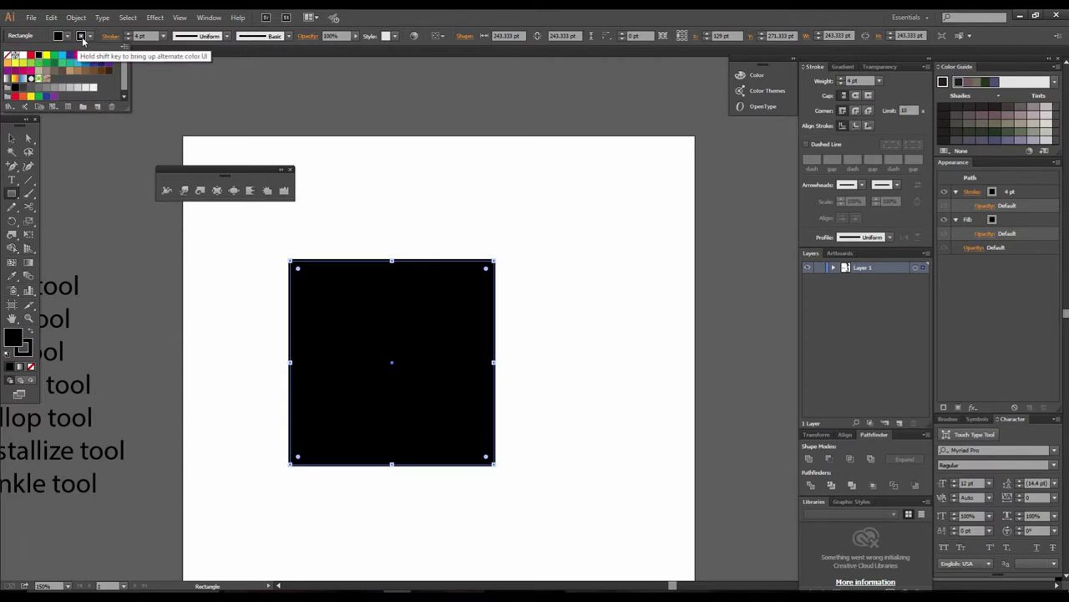
{"action": "left_click", "coordinate": [9, 56]}
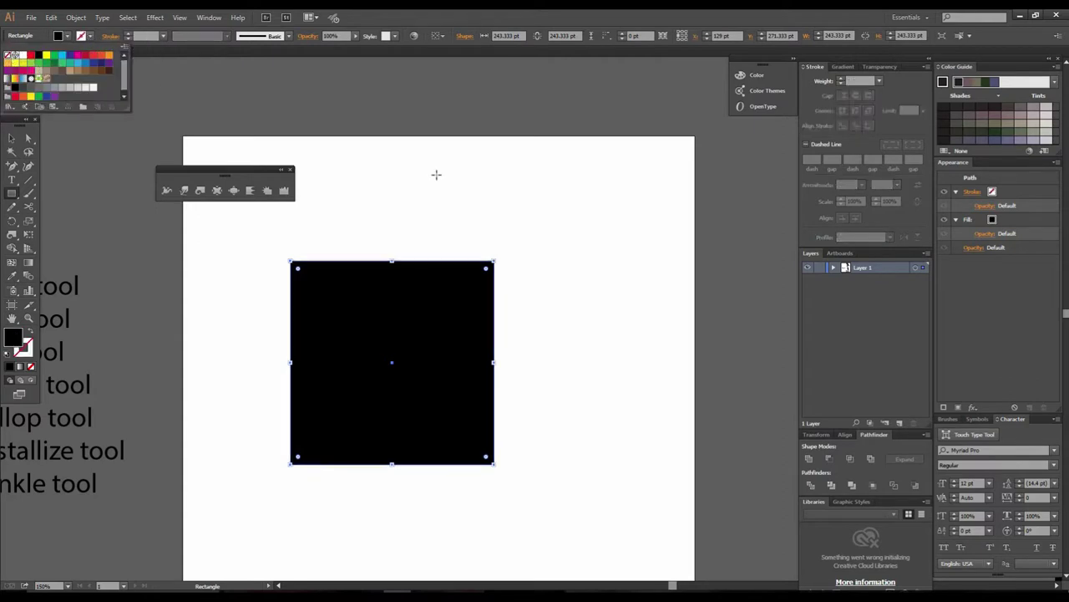
{"action": "left_click", "coordinate": [535, 291]}
- Pinch the black square with several diagonal strokes of the Pucker Tool, splitting it into leaf-like lobes
{"action": "left_click", "coordinate": [522, 296], "text": "ctrl"}
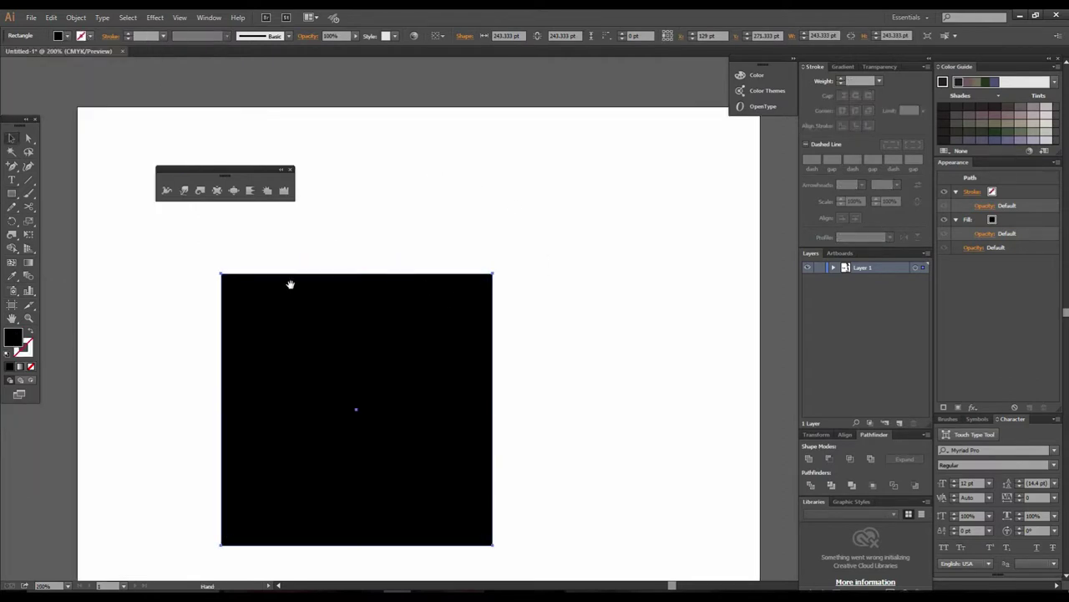
{"action": "left_click", "coordinate": [217, 190]}
{"action": "mouse_move", "coordinate": [451, 248]}
{"action": "left_mouse_down"}
{"action": "mouse_move", "coordinate": [446, 239]}
{"action": "mouse_move", "coordinate": [302, 348]}
{"action": "mouse_move", "coordinate": [234, 375]}
{"action": "mouse_move", "coordinate": [192, 446]}
{"action": "left_mouse_up"}
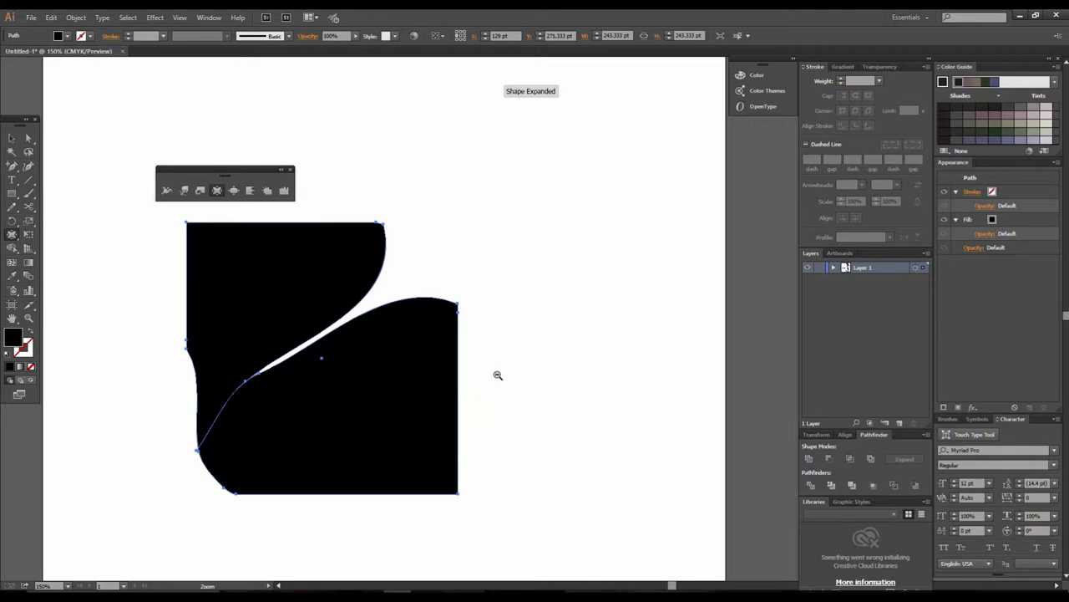
{"action": "key", "text": "ctrl+1"}
{"action": "mouse_move", "coordinate": [536, 343]}
{"action": "left_mouse_down"}
{"action": "mouse_move", "coordinate": [478, 279]}
{"action": "mouse_move", "coordinate": [407, 242]}
{"action": "left_mouse_up"}
{"action": "mouse_move", "coordinate": [402, 193]}
{"action": "left_mouse_down"}
{"action": "mouse_move", "coordinate": [433, 203]}
{"action": "mouse_move", "coordinate": [529, 311]}
{"action": "mouse_move", "coordinate": [533, 333]}
{"action": "left_mouse_up"}
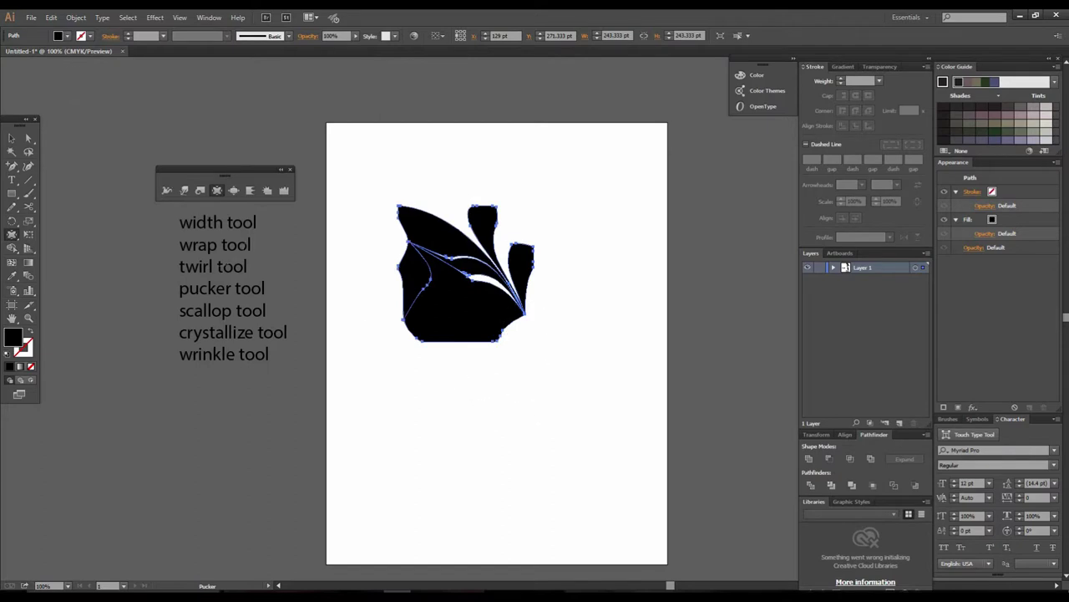
- Move the puckered square off the artboard to the empty area just below it
{"action": "left_click", "coordinate": [12, 139]}
{"action": "left_click", "coordinate": [566, 417]}
{"action": "left_click_drag", "start_coordinate": [488, 370], "coordinate": [416, 386]}
{"action": "left_click", "coordinate": [548, 345], "text": "ctrl+alt"}
{"action": "left_click_drag", "start_coordinate": [537, 338], "coordinate": [442, 334]}
{"action": "left_click", "coordinate": [442, 333], "text": "ctrl"}
{"action": "left_click_drag", "start_coordinate": [510, 332], "coordinate": [500, 216]}
{"action": "left_click", "coordinate": [513, 293], "text": "ctrl+alt"}
{"action": "left_click_drag", "start_coordinate": [426, 235], "coordinate": [434, 486]}
- Draw a black circle about 228 pt across and move it to the horizontal middle of the artboard
{"action": "scroll", "coordinate": [432, 348], "scroll_direction": "down", "scroll_amount": 4}
{"action": "left_click", "coordinate": [477, 343], "text": "ctrl"}
{"action": "left_click_drag", "start_coordinate": [476, 286], "coordinate": [448, 382]}
{"action": "left_click_drag", "start_coordinate": [477, 329], "coordinate": [482, 370]}
{"action": "left_click", "coordinate": [508, 331], "text": "ctrl+alt"}
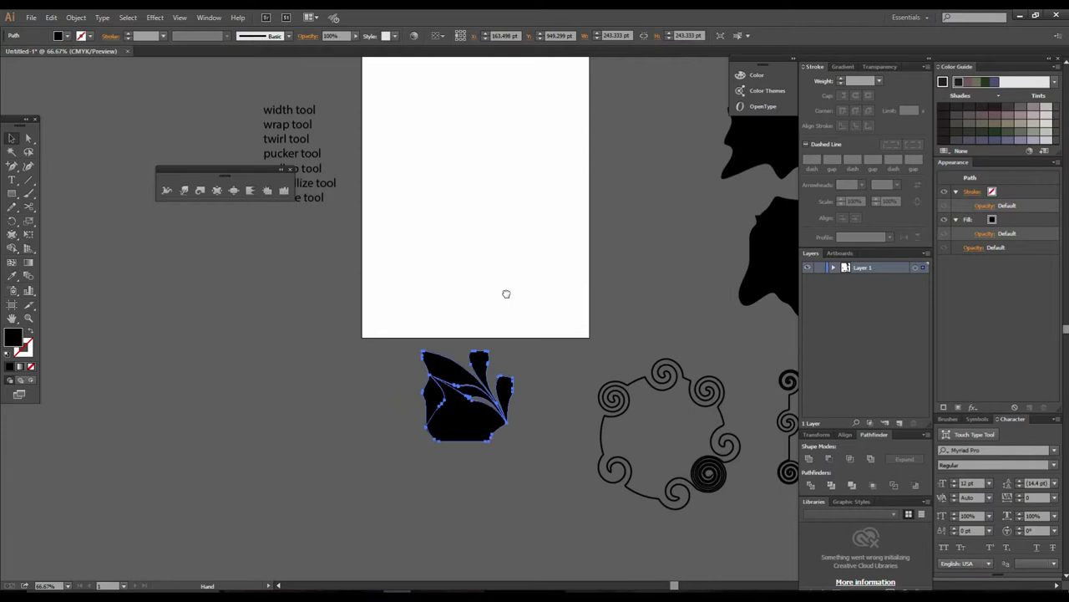
{"action": "left_click_drag", "start_coordinate": [510, 275], "coordinate": [497, 319]}
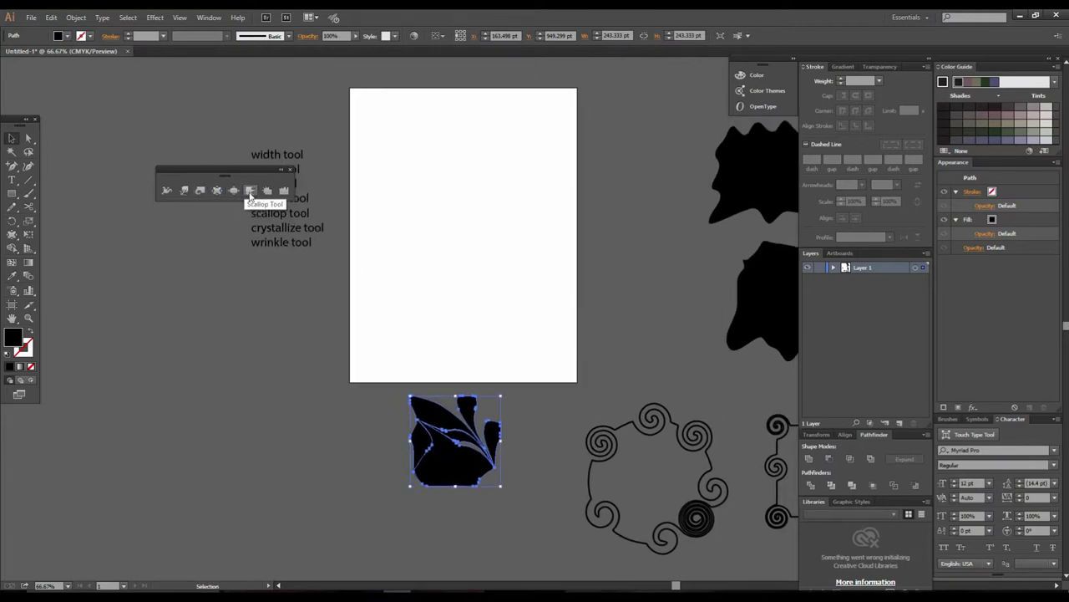
{"action": "left_click_drag", "start_coordinate": [465, 336], "coordinate": [397, 356]}
{"action": "left_click", "coordinate": [407, 344], "text": "ctrl"}
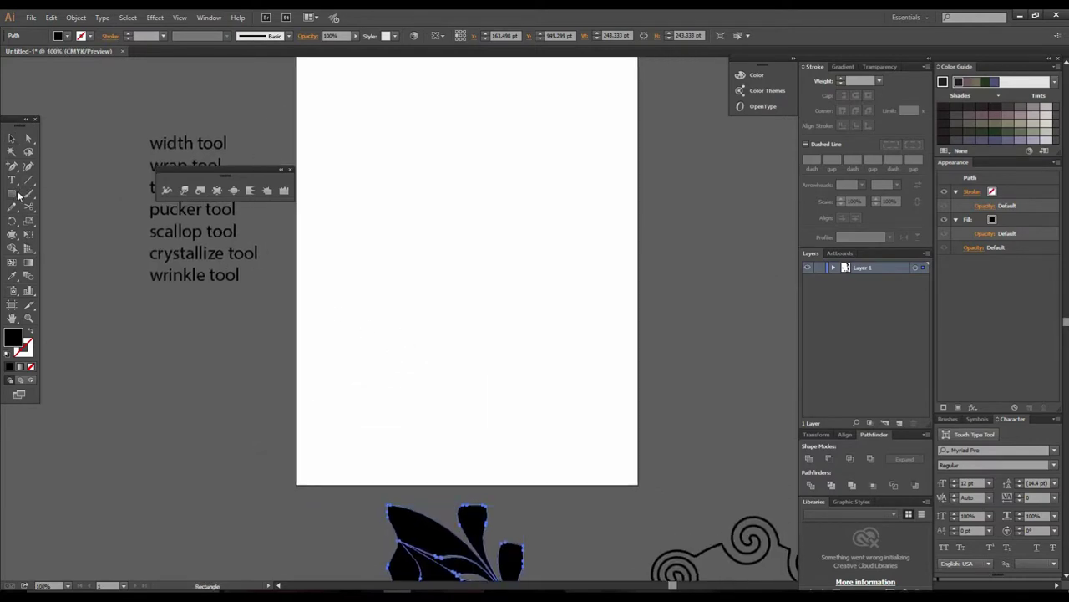
{"action": "left_click_drag", "start_coordinate": [19, 194], "coordinate": [50, 223]}
{"action": "left_click_drag", "start_coordinate": [510, 234], "coordinate": [637, 361]}
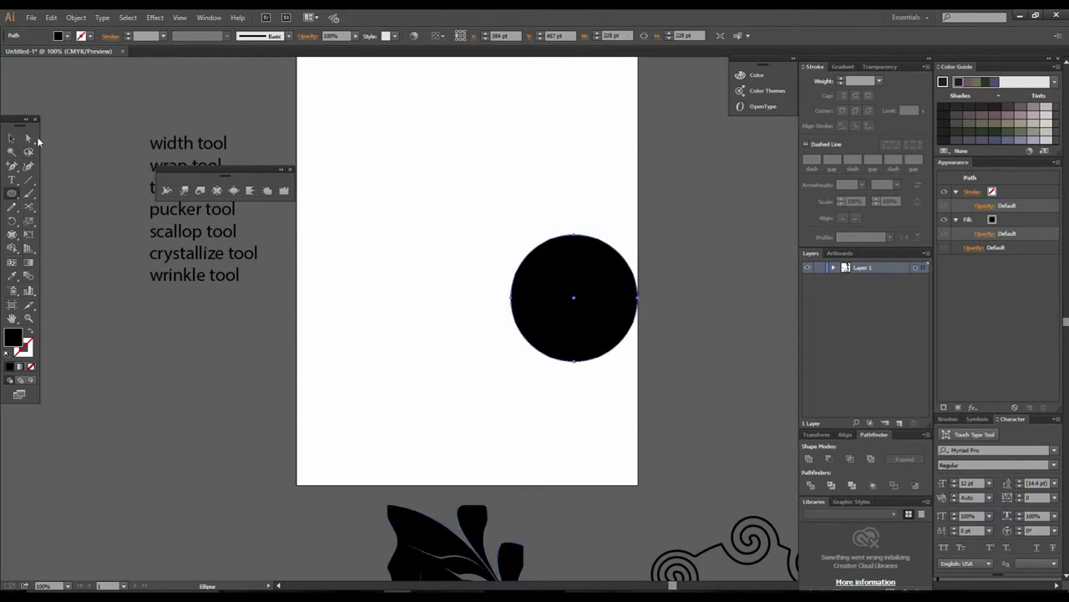
{"action": "left_click", "coordinate": [17, 140]}
{"action": "left_click_drag", "start_coordinate": [576, 294], "coordinate": [477, 297]}
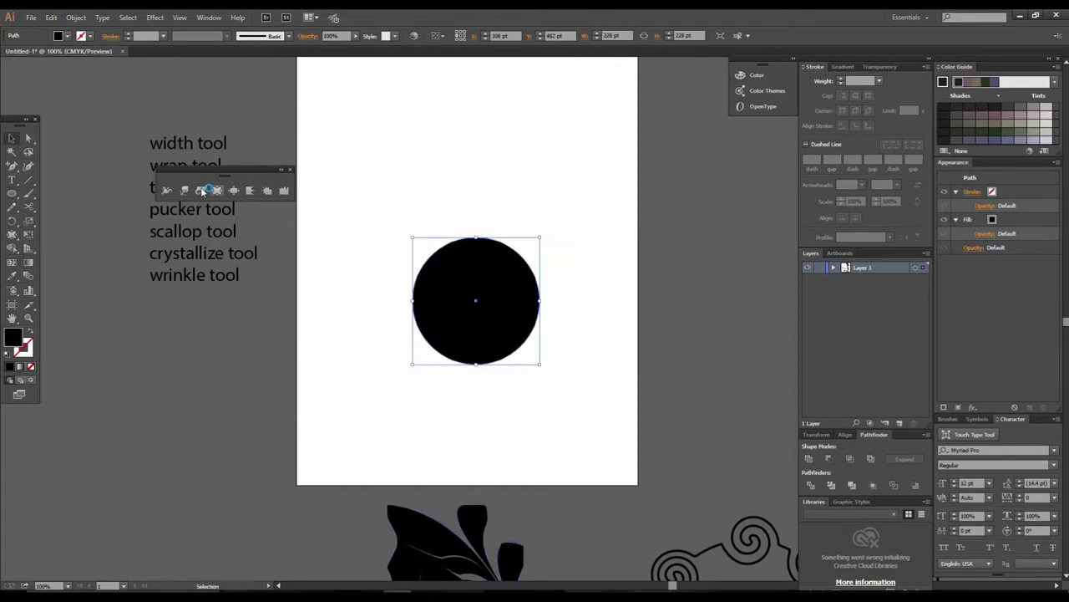
- Pinch the black circle inward from its top and right edges with the Pucker Tool
{"action": "left_click", "coordinate": [217, 190]}
{"action": "mouse_move", "coordinate": [477, 241]}
{"action": "left_mouse_down"}
{"action": "mouse_move", "coordinate": [454, 298]}
{"action": "mouse_move", "coordinate": [451, 361]}
{"action": "left_mouse_up"}
{"action": "mouse_move", "coordinate": [541, 298]}
{"action": "left_mouse_down"}
{"action": "mouse_move", "coordinate": [510, 286]}
{"action": "mouse_move", "coordinate": [523, 311]}
{"action": "mouse_move", "coordinate": [500, 338]}
{"action": "mouse_move", "coordinate": [476, 301]}
{"action": "mouse_move", "coordinate": [393, 306]}
{"action": "mouse_move", "coordinate": [441, 258]}
{"action": "mouse_move", "coordinate": [484, 343]}
{"action": "mouse_move", "coordinate": [488, 401]}
{"action": "left_mouse_up"}
- Move the puckered circle below the artboard and shift the puckered square down next to it
{"action": "left_click", "coordinate": [11, 138]}
{"action": "left_click", "coordinate": [464, 262], "text": "ctrl+alt"}
{"action": "left_click", "coordinate": [464, 260], "text": "ctrl+alt"}
{"action": "left_click_drag", "start_coordinate": [536, 282], "coordinate": [445, 126]}
{"action": "left_click_drag", "start_coordinate": [526, 248], "coordinate": [431, 361]}
{"action": "left_click_drag", "start_coordinate": [422, 412], "coordinate": [423, 413]}
{"action": "left_click", "coordinate": [512, 429]}
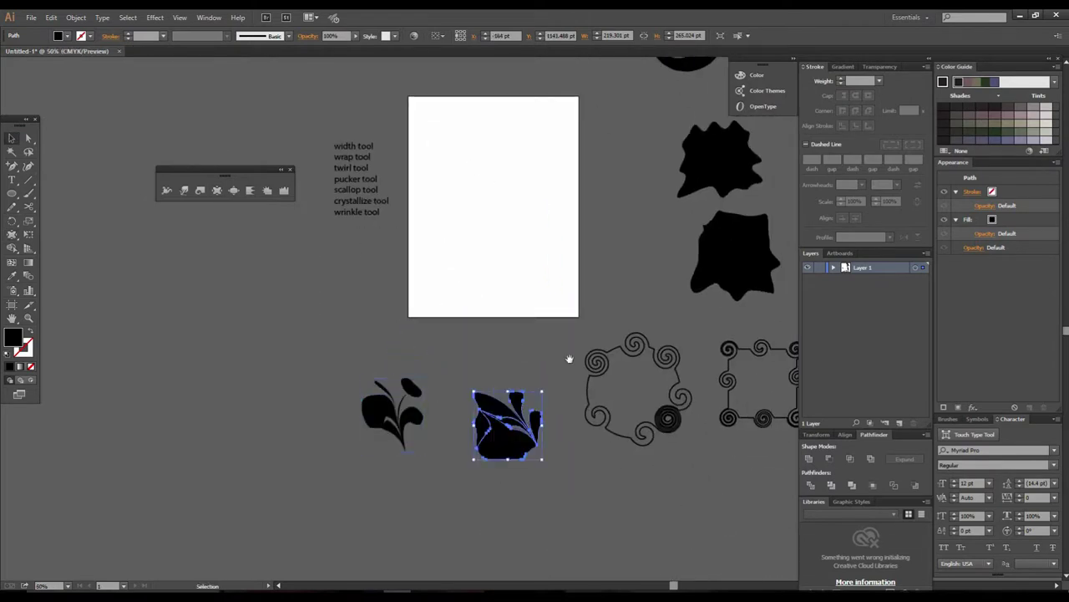
- Bring the empty artboard and the list of tool names beside it into close view
{"action": "left_click_drag", "start_coordinate": [569, 317], "coordinate": [558, 420]}
{"action": "left_click", "coordinate": [526, 347], "text": "ctrl"}
{"action": "left_click", "coordinate": [515, 282], "text": "ctrl"}
{"action": "left_click_drag", "start_coordinate": [513, 337], "coordinate": [506, 415]}
{"action": "left_click", "coordinate": [459, 350], "text": "ctrl"}
{"action": "left_click_drag", "start_coordinate": [464, 358], "coordinate": [484, 413]}
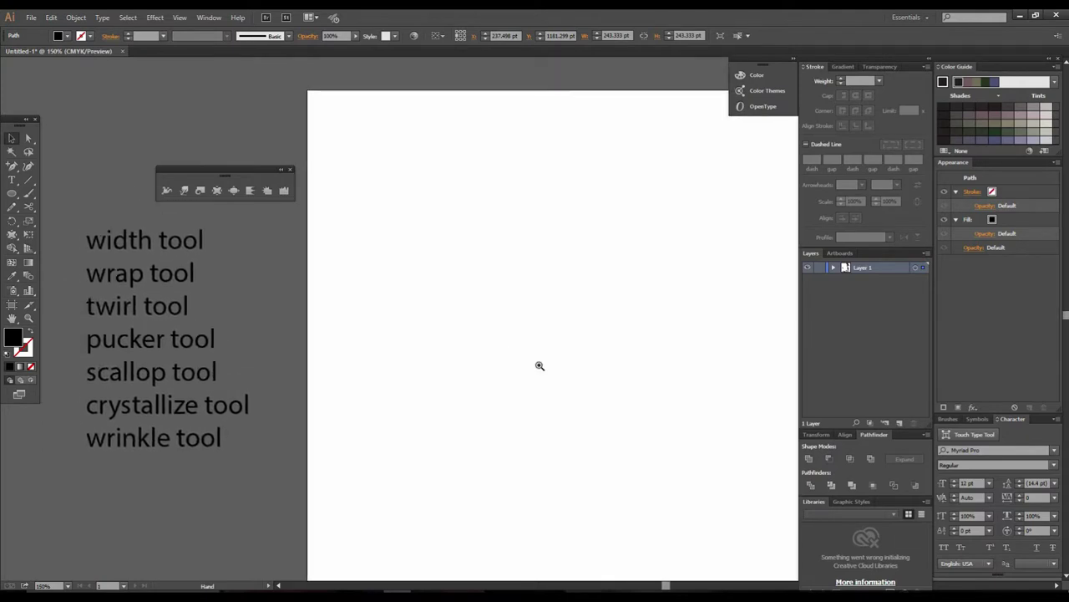
{"action": "left_click", "coordinate": [540, 367], "text": "ctrl+alt"}
{"action": "left_click_drag", "start_coordinate": [541, 360], "coordinate": [526, 403]}
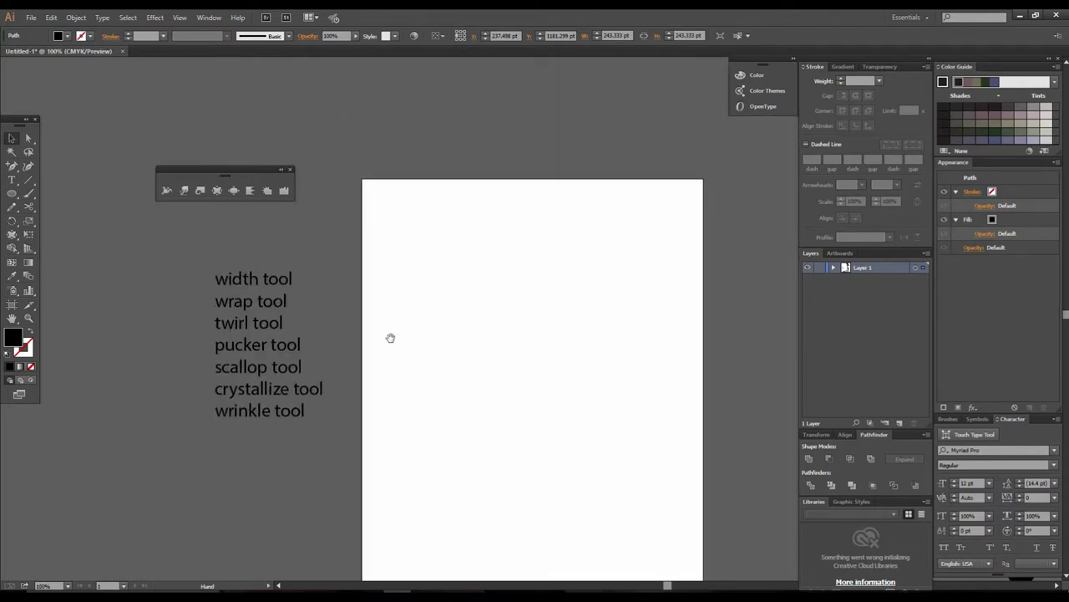
{"action": "left_click_drag", "start_coordinate": [394, 335], "coordinate": [347, 351]}
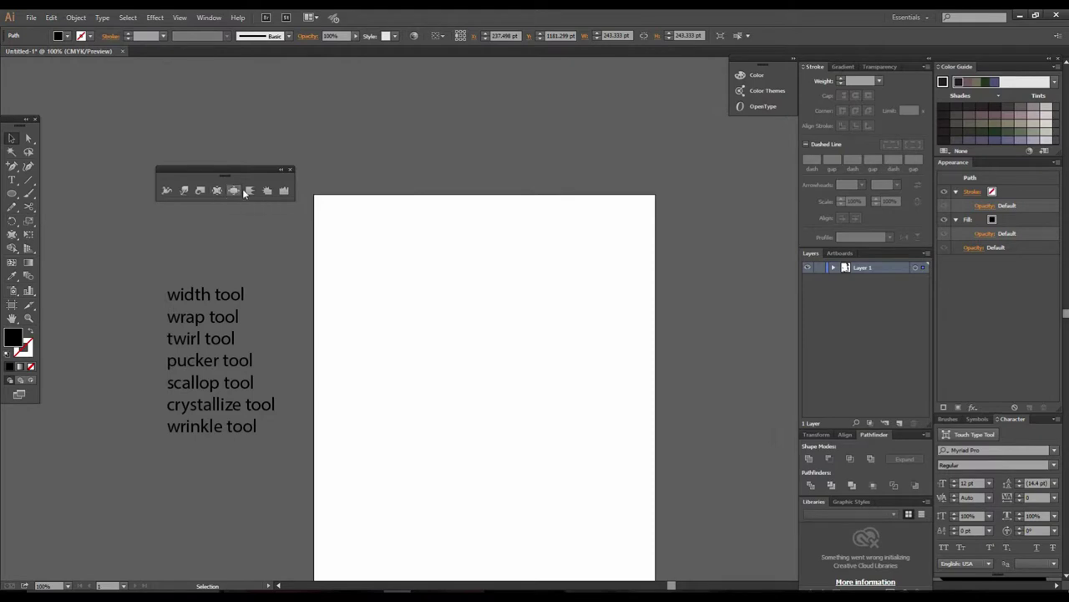
{"action": "left_click_drag", "start_coordinate": [455, 318], "coordinate": [421, 311]}
{"action": "left_click", "coordinate": [445, 312], "text": "ctrl"}
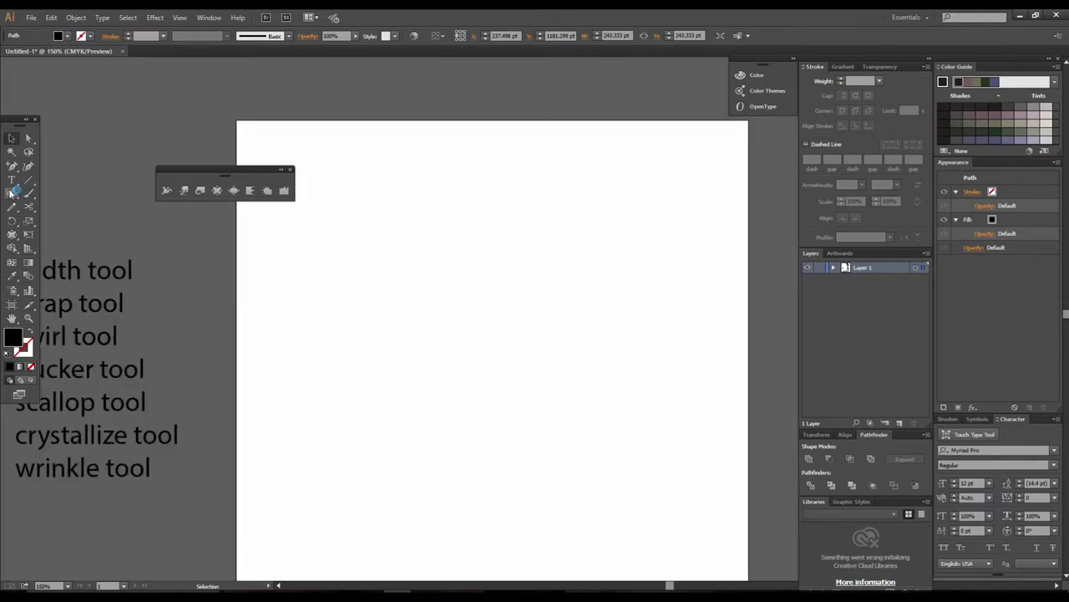
- Draw a black circle about 220 pt across in the upper half of the artboard
{"action": "left_click", "coordinate": [12, 195]}
{"action": "left_click_drag", "start_coordinate": [458, 292], "coordinate": [642, 453]}
{"action": "left_click", "coordinate": [10, 140]}
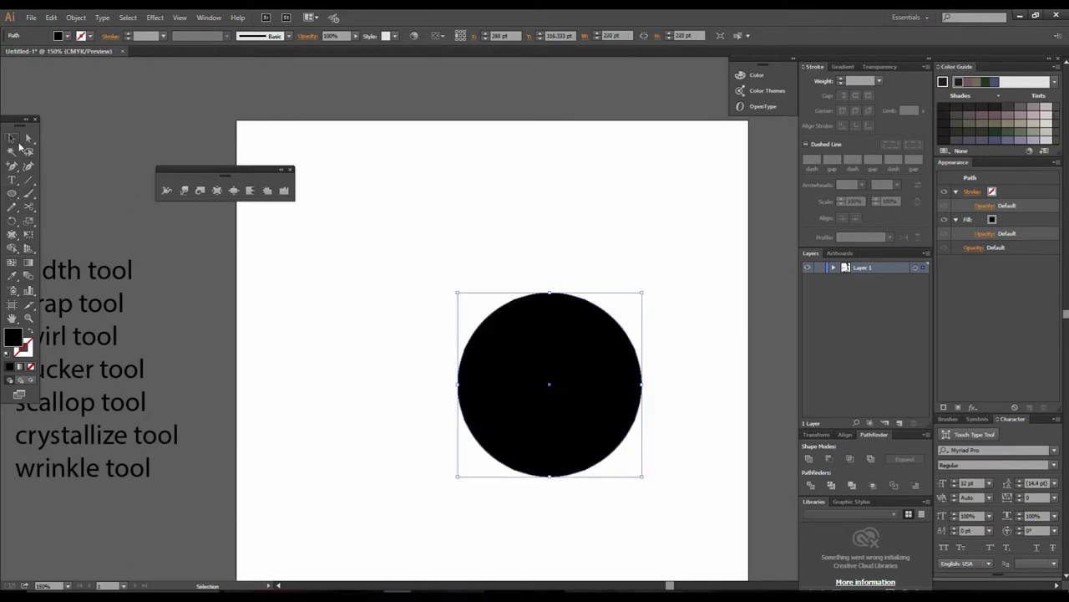
- Carve spiky notches all around the black circle's edge with the Scallop Tool and deselect it
{"action": "left_click", "coordinate": [250, 191]}
{"action": "left_click_drag", "start_coordinate": [505, 288], "coordinate": [544, 298]}
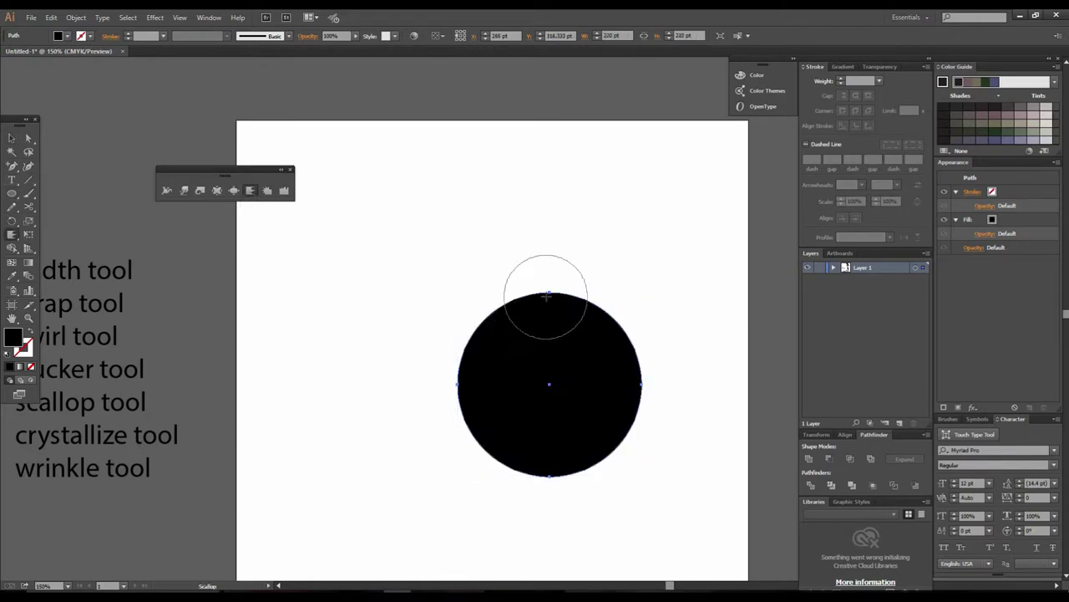
{"action": "left_click_drag", "start_coordinate": [473, 436], "coordinate": [506, 437]}
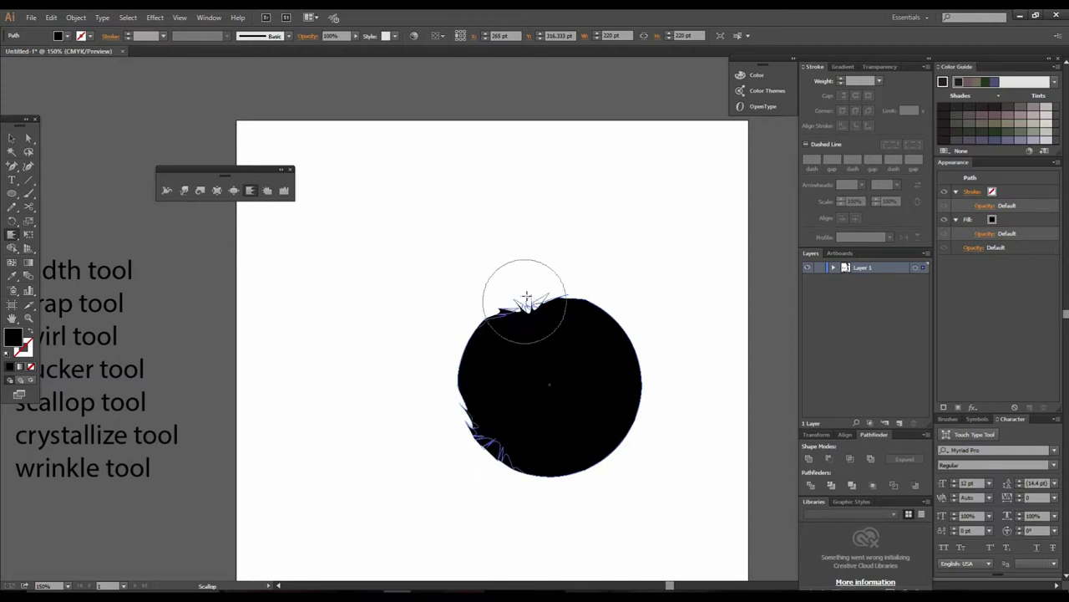
{"action": "left_click_drag", "start_coordinate": [641, 415], "coordinate": [595, 399]}
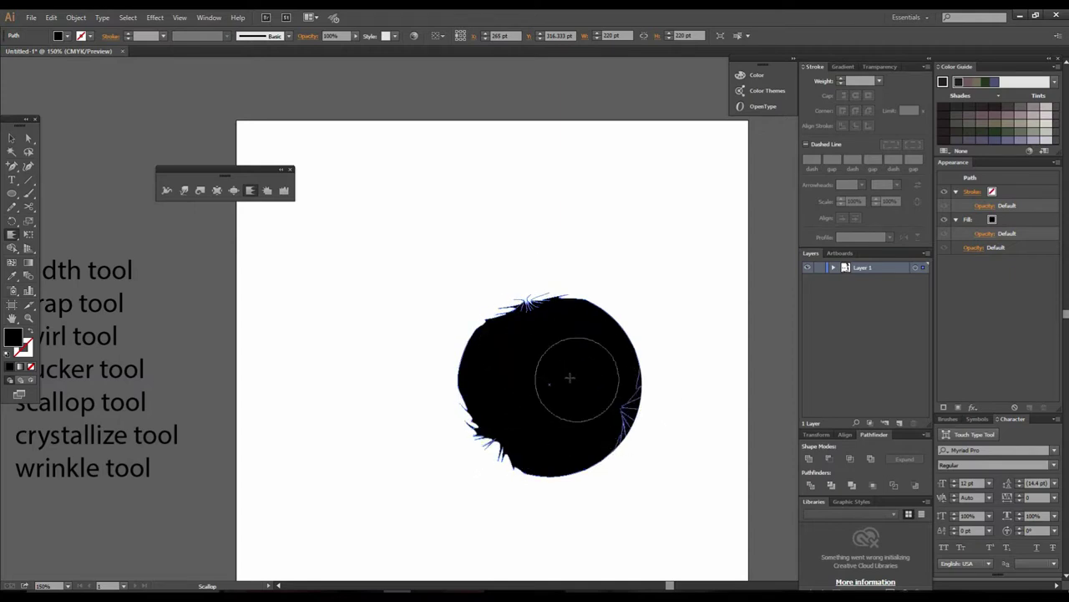
{"action": "mouse_move", "coordinate": [620, 357]}
{"action": "left_mouse_down"}
{"action": "mouse_move", "coordinate": [544, 406]}
{"action": "mouse_move", "coordinate": [518, 354]}
{"action": "mouse_move", "coordinate": [485, 353]}
{"action": "mouse_move", "coordinate": [461, 335]}
{"action": "mouse_move", "coordinate": [548, 423]}
{"action": "mouse_move", "coordinate": [489, 365]}
{"action": "mouse_move", "coordinate": [546, 382]}
{"action": "mouse_move", "coordinate": [541, 448]}
{"action": "mouse_move", "coordinate": [556, 334]}
{"action": "mouse_move", "coordinate": [585, 320]}
{"action": "mouse_move", "coordinate": [513, 406]}
{"action": "mouse_move", "coordinate": [608, 345]}
{"action": "mouse_move", "coordinate": [544, 382]}
{"action": "mouse_move", "coordinate": [602, 413]}
{"action": "mouse_move", "coordinate": [538, 382]}
{"action": "mouse_move", "coordinate": [601, 426]}
{"action": "mouse_move", "coordinate": [513, 370]}
{"action": "mouse_move", "coordinate": [589, 387]}
{"action": "mouse_move", "coordinate": [463, 313]}
{"action": "mouse_move", "coordinate": [547, 420]}
{"action": "mouse_move", "coordinate": [513, 342]}
{"action": "mouse_move", "coordinate": [493, 334]}
{"action": "left_mouse_up"}
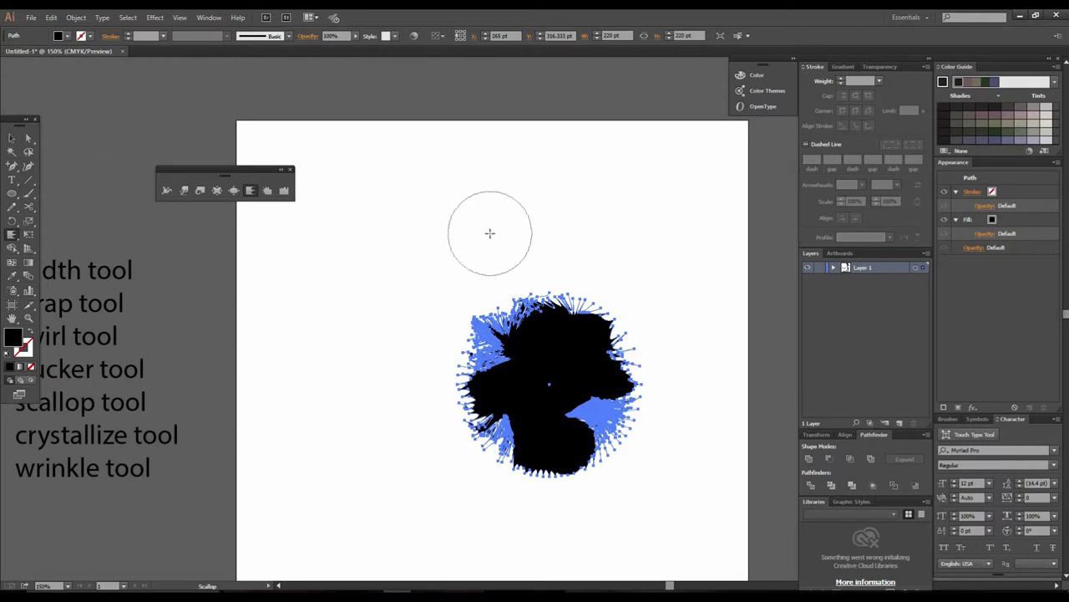
{"action": "left_click", "coordinate": [12, 138]}
{"action": "left_click", "coordinate": [598, 272]}
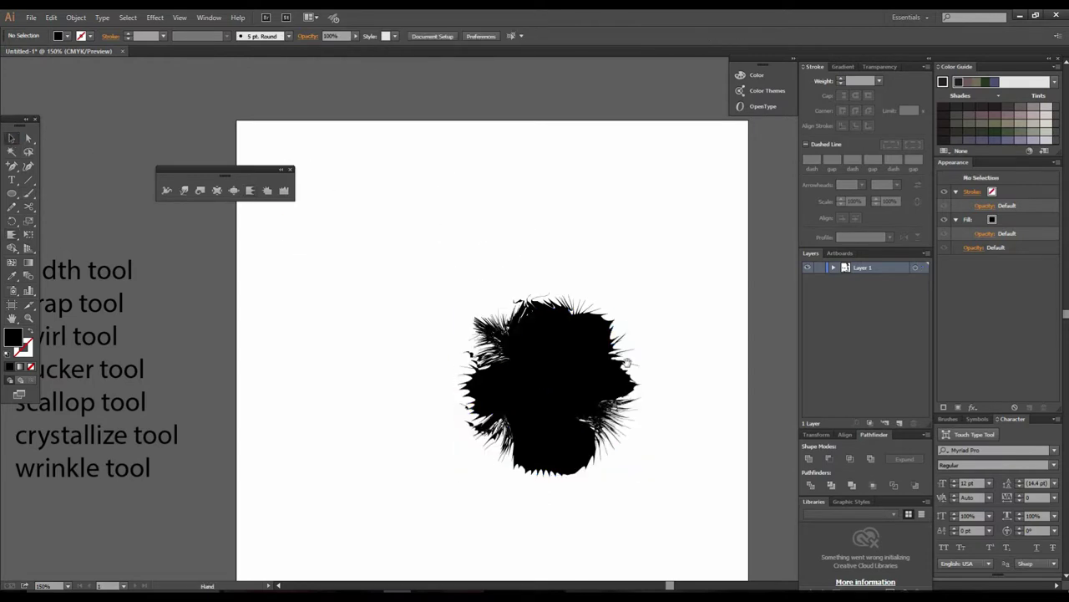
- Examine the scalloped circle's jagged outline up close
{"action": "left_click_drag", "start_coordinate": [627, 376], "coordinate": [527, 279]}
{"action": "left_click", "coordinate": [527, 283], "text": "ctrl"}
{"action": "left_click", "coordinate": [521, 287]}
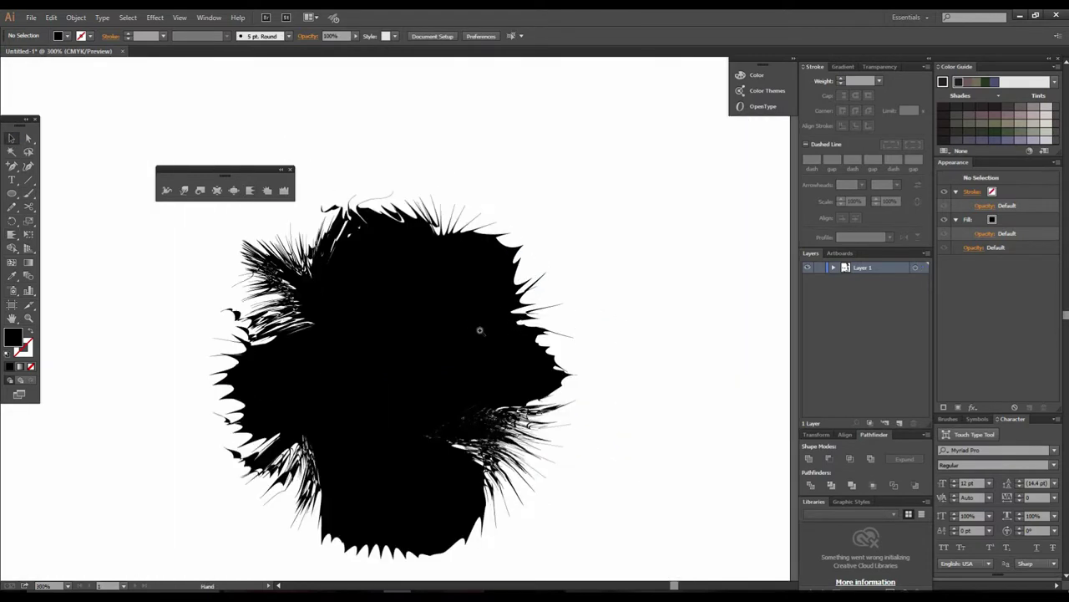
{"action": "left_click", "coordinate": [477, 331], "text": "ctrl"}
{"action": "left_click_drag", "start_coordinate": [479, 332], "coordinate": [551, 325]}
{"action": "left_click", "coordinate": [591, 340], "text": "ctrl+alt"}
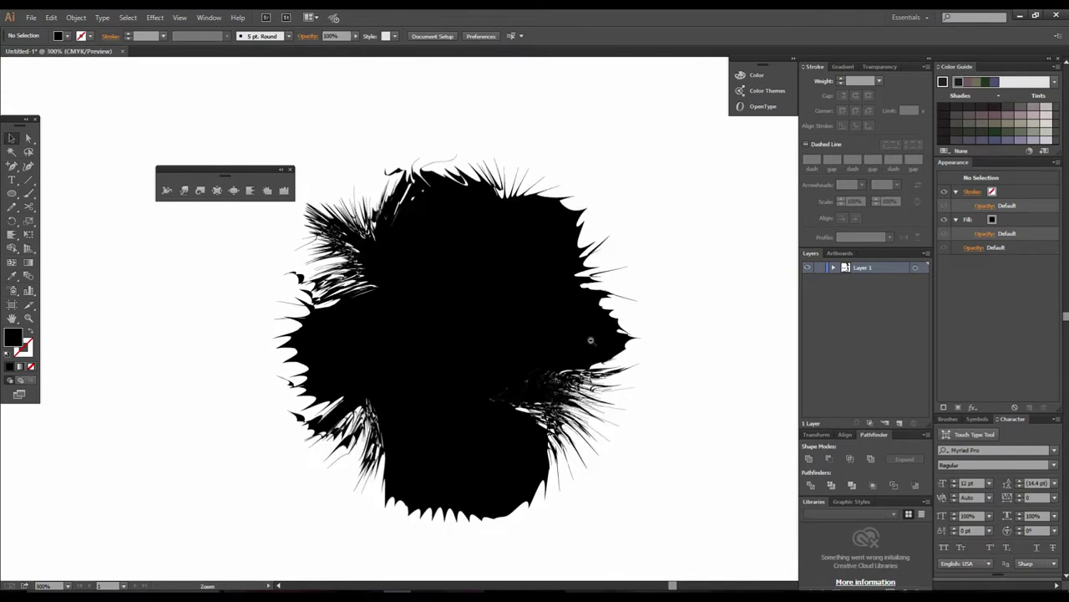
{"action": "left_click", "coordinate": [591, 340], "text": "ctrl+alt"}
{"action": "left_click", "coordinate": [513, 333], "text": "ctrl+alt"}
{"action": "left_click", "coordinate": [516, 333], "text": "ctrl+alt"}
- Move the scalloped circle off the artboard to the empty area at its lower left
{"action": "left_click", "coordinate": [524, 325]}
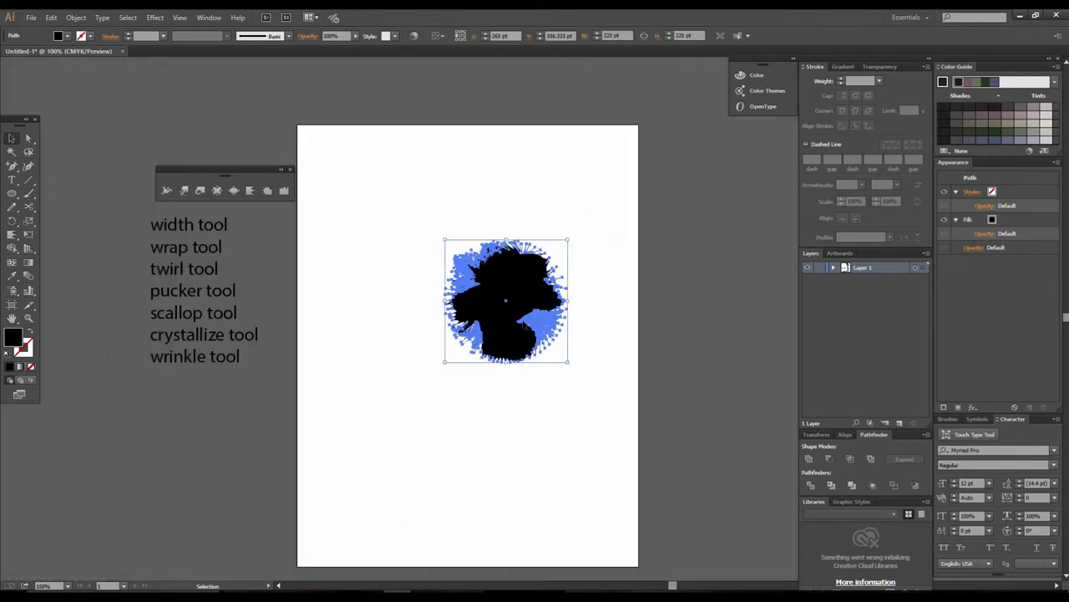
{"action": "left_click_drag", "start_coordinate": [525, 336], "coordinate": [518, 385]}
{"action": "left_click", "coordinate": [505, 362], "text": "ctrl+alt"}
{"action": "left_click", "coordinate": [499, 361], "text": "ctrl"}
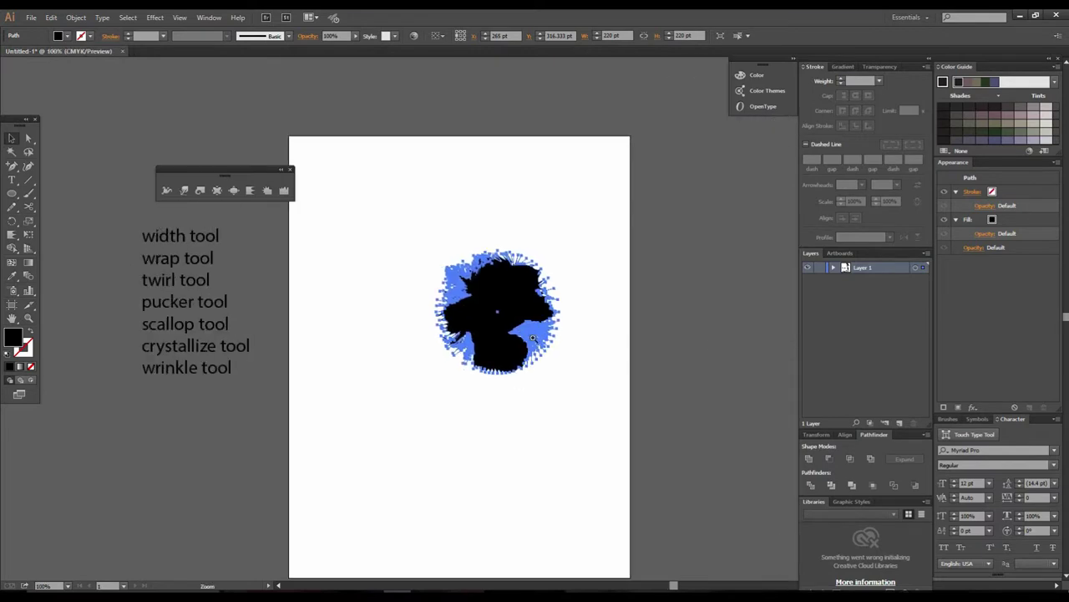
{"action": "left_click", "coordinate": [529, 340]}
{"action": "left_click", "coordinate": [547, 318], "text": "ctrl+alt"}
{"action": "left_click", "coordinate": [547, 319], "text": "ctrl+alt"}
{"action": "left_click", "coordinate": [548, 318], "text": "ctrl+alt"}
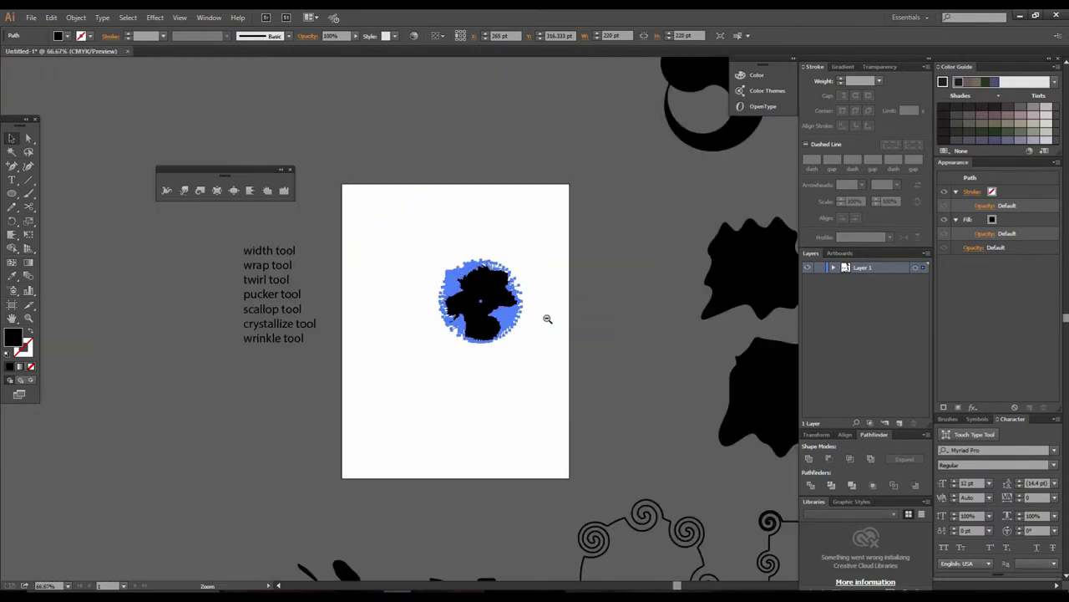
{"action": "left_click", "coordinate": [547, 318], "text": "ctrl+alt"}
{"action": "left_click_drag", "start_coordinate": [471, 332], "coordinate": [253, 490]}
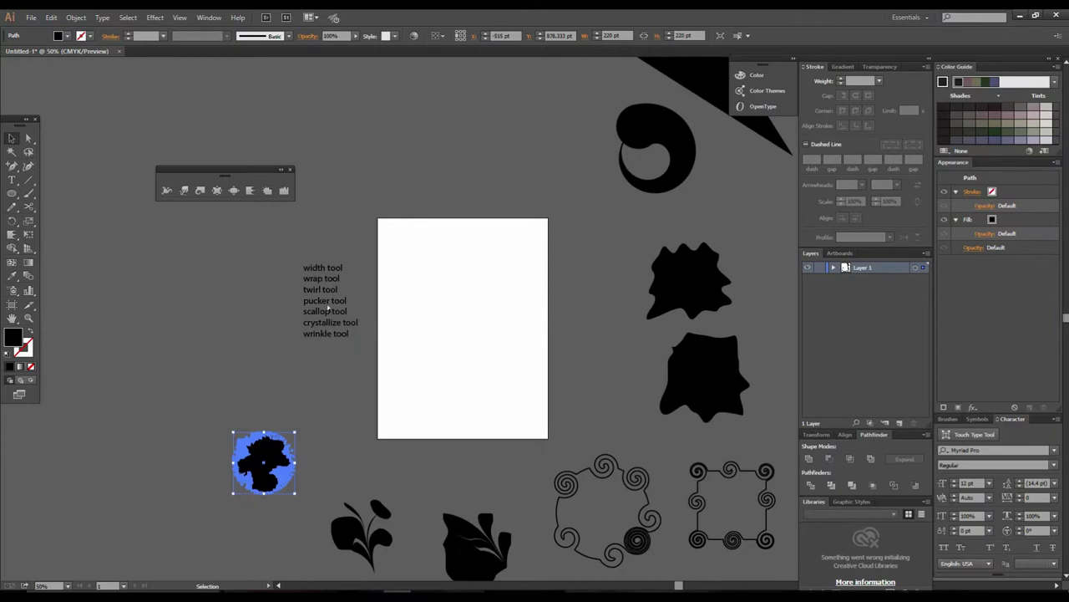
- Draw a black square about 233 pt wide in the upper half of the artboard
{"action": "key", "text": "ctrl+plus"}
{"action": "left_click", "coordinate": [466, 345], "text": "ctrl"}
{"action": "left_click_drag", "start_coordinate": [459, 338], "coordinate": [468, 406]}
{"action": "left_click", "coordinate": [519, 343], "text": "ctrl+alt"}
{"action": "left_click", "coordinate": [507, 350], "text": "ctrl"}
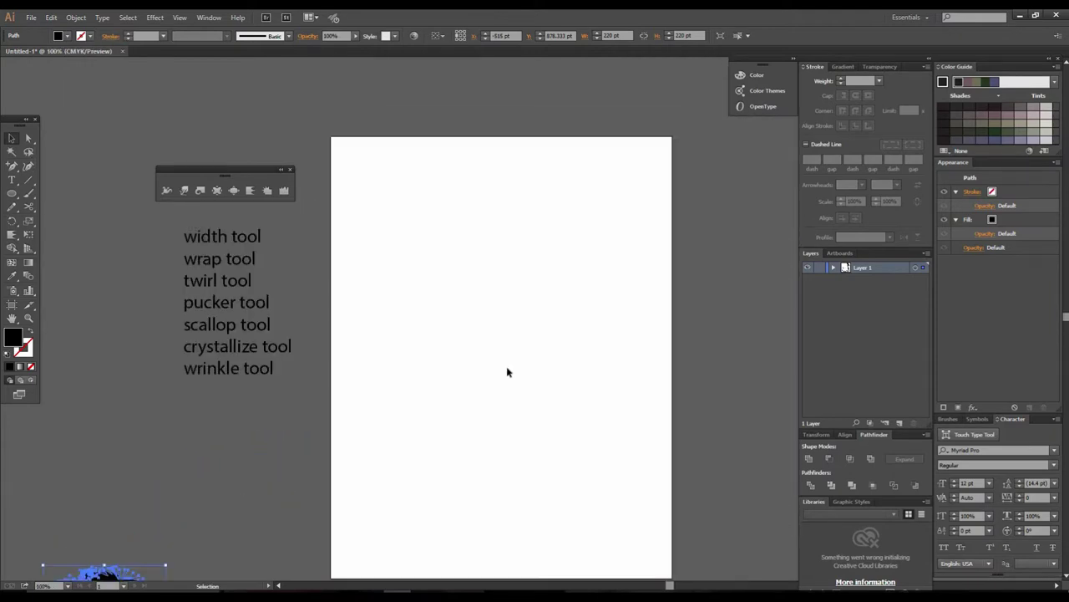
{"action": "left_click", "coordinate": [507, 370]}
{"action": "left_click_drag", "start_coordinate": [511, 355], "coordinate": [522, 330]}
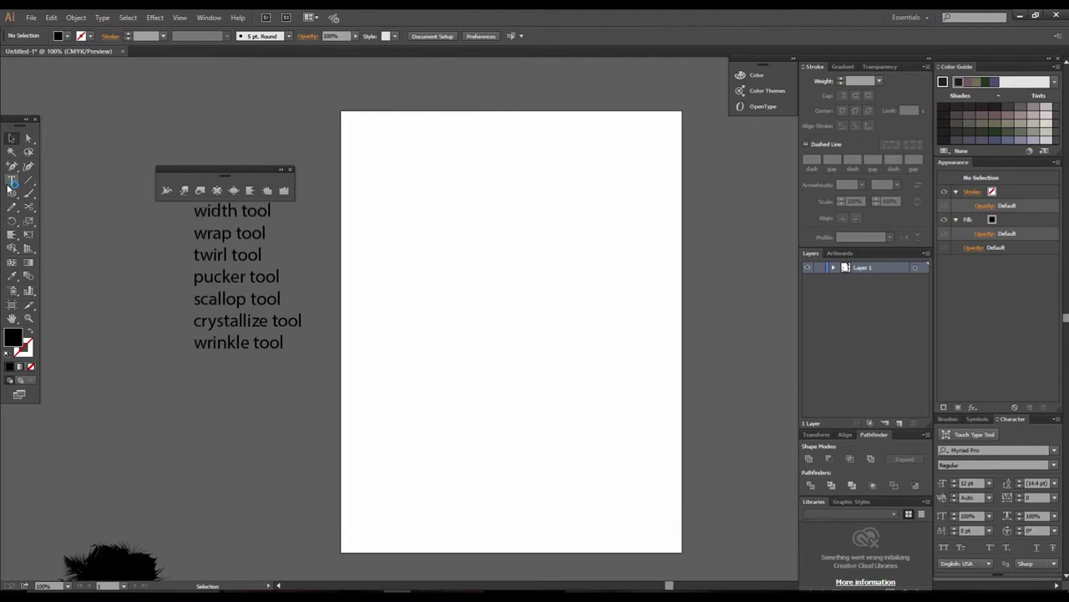
{"action": "left_click_drag", "start_coordinate": [12, 194], "coordinate": [49, 193]}
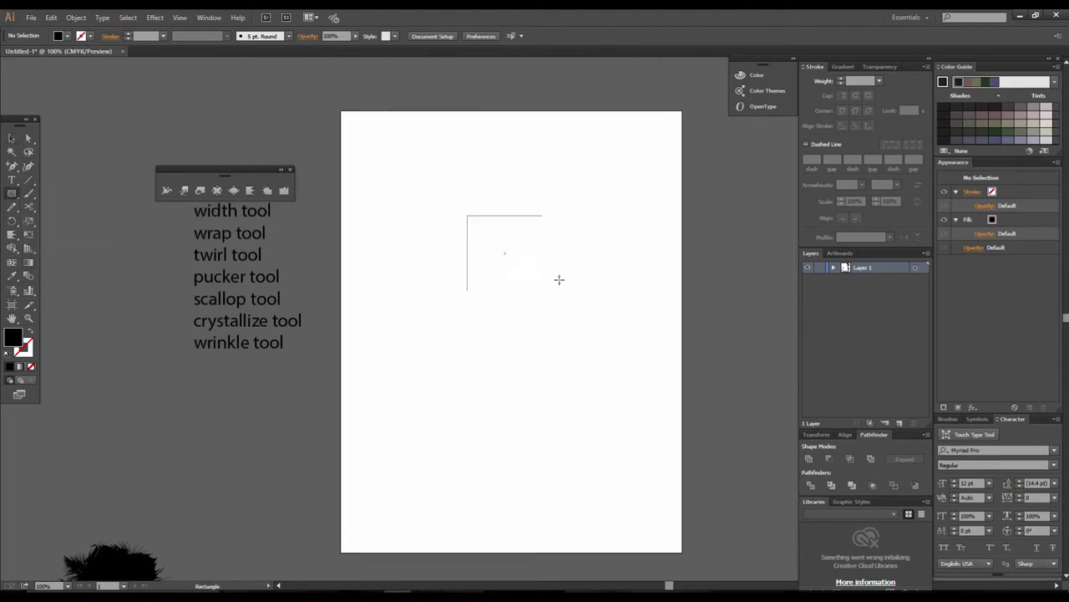
{"action": "left_click_drag", "start_coordinate": [605, 316], "coordinate": [604, 315]}
{"action": "left_click", "coordinate": [13, 139]}
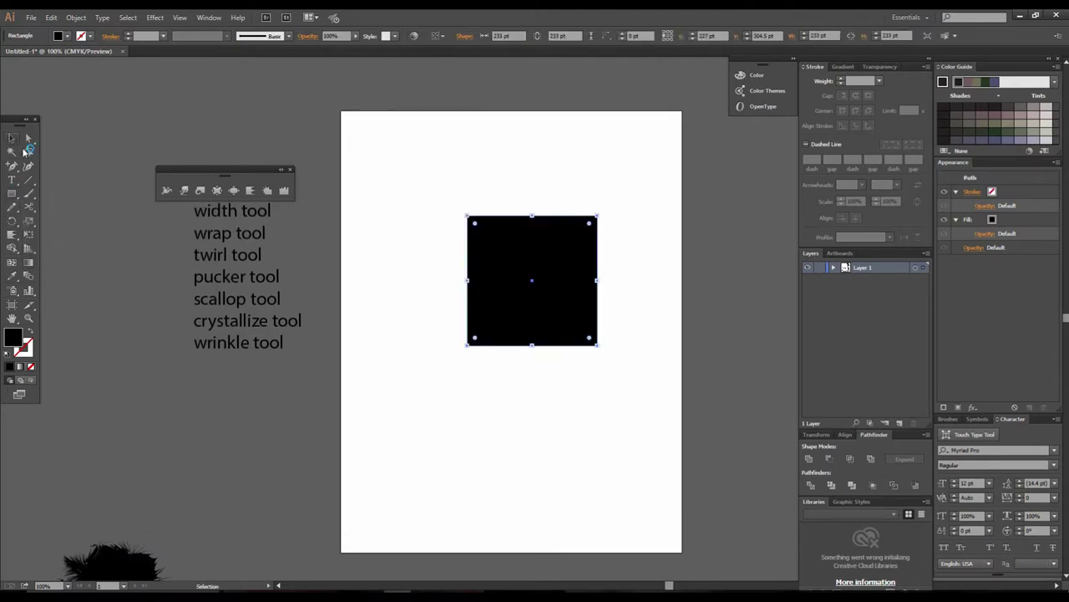
- Roughen the corners and sides of the black square with the Scallop Tool
{"action": "left_click", "coordinate": [32, 194]}
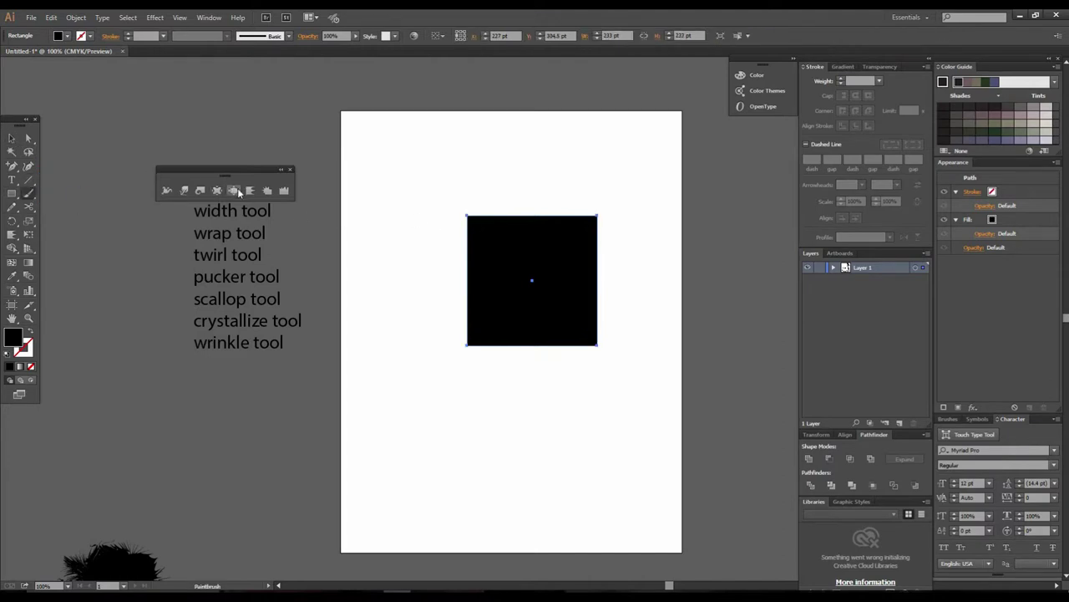
{"action": "left_click_drag", "start_coordinate": [470, 212], "coordinate": [542, 342]}
{"action": "mouse_move", "coordinate": [587, 222]}
{"action": "left_mouse_down"}
{"action": "mouse_move", "coordinate": [481, 343]}
{"action": "mouse_move", "coordinate": [565, 319]}
{"action": "mouse_move", "coordinate": [588, 327]}
{"action": "mouse_move", "coordinate": [435, 252]}
{"action": "mouse_move", "coordinate": [481, 285]}
{"action": "mouse_move", "coordinate": [600, 283]}
{"action": "mouse_move", "coordinate": [603, 269]}
{"action": "mouse_move", "coordinate": [482, 299]}
{"action": "mouse_move", "coordinate": [509, 263]}
{"action": "mouse_move", "coordinate": [538, 332]}
{"action": "mouse_move", "coordinate": [530, 201]}
{"action": "left_mouse_up"}
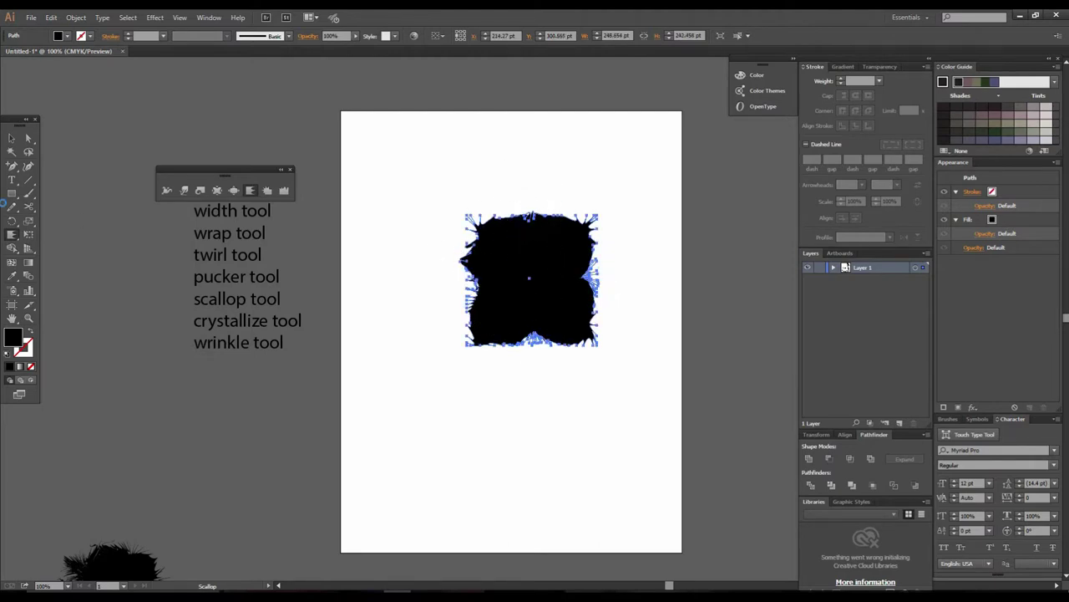
- Move the scalloped square off the artboard to below and left of the scalloped circle
{"action": "left_click", "coordinate": [12, 139]}
{"action": "left_click", "coordinate": [582, 329], "text": "ctrl+alt"}
{"action": "left_click", "coordinate": [582, 329], "text": "ctrl+alt"}
{"action": "left_click", "coordinate": [582, 329], "text": "ctrl+alt"}
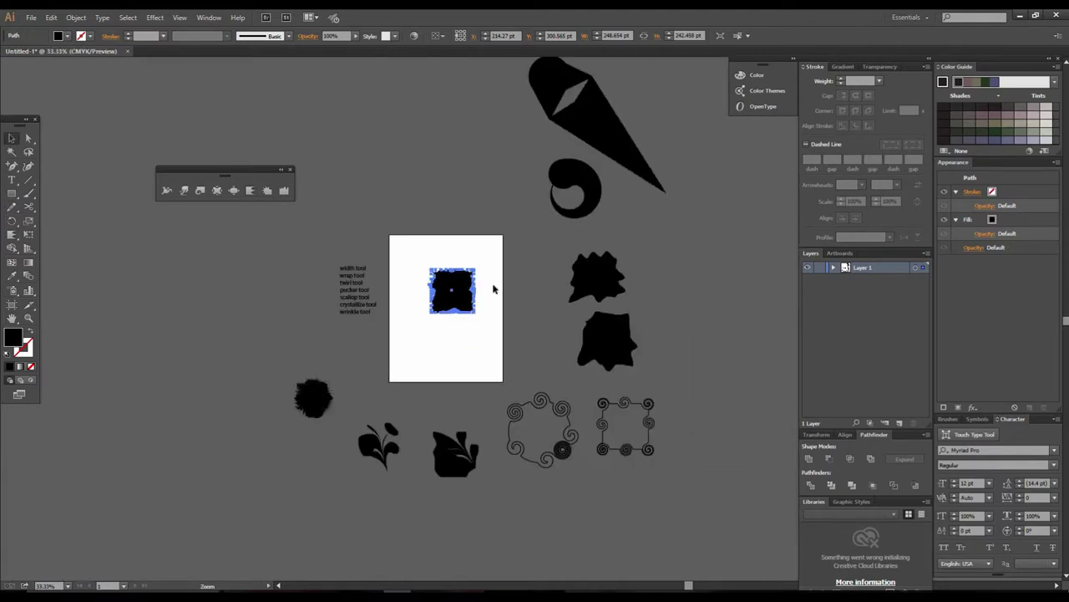
{"action": "left_click_drag", "start_coordinate": [453, 299], "coordinate": [274, 463]}
- Draw a black square about 287 pt wide on the empty artboard
{"action": "left_click", "coordinate": [443, 365], "text": "ctrl"}
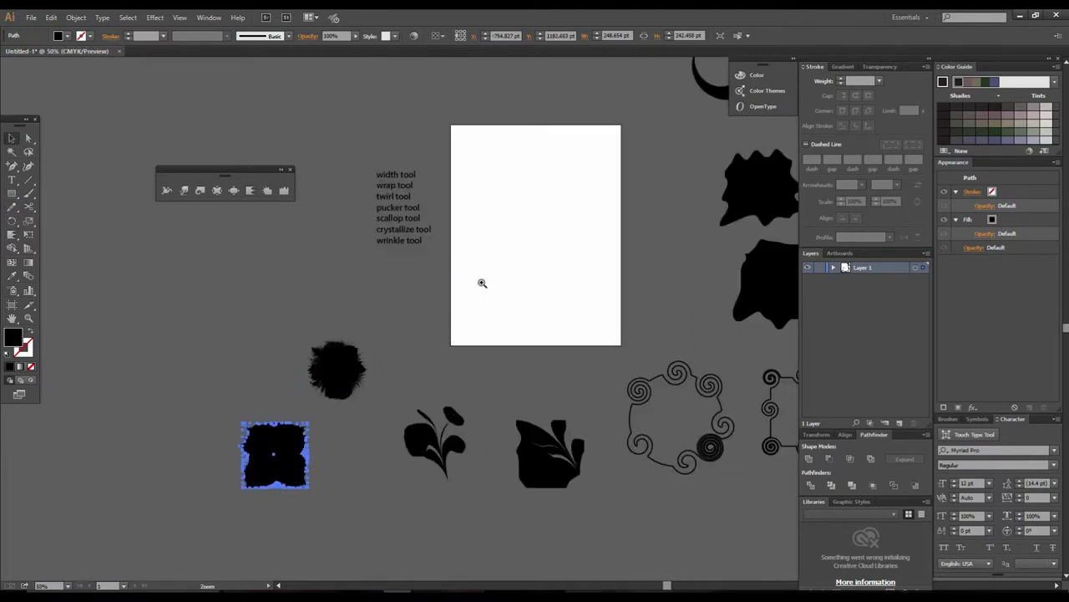
{"action": "left_click", "coordinate": [524, 259], "text": "ctrl"}
{"action": "left_click", "coordinate": [524, 259], "text": "ctrl"}
{"action": "left_click_drag", "start_coordinate": [547, 257], "coordinate": [438, 264]}
{"action": "left_click_drag", "start_coordinate": [457, 350], "coordinate": [499, 355]}
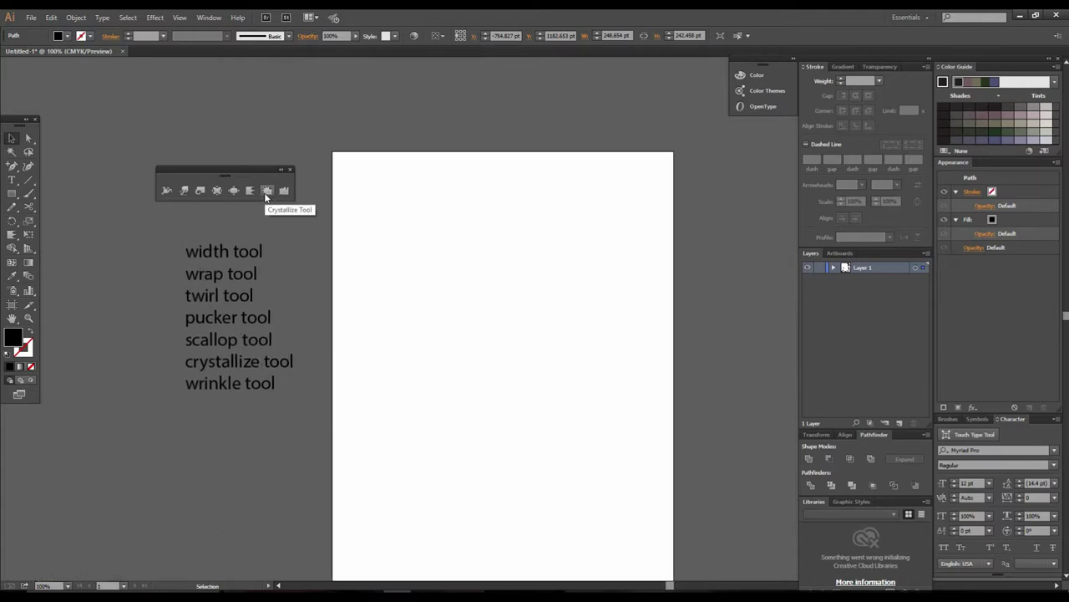
{"action": "left_click", "coordinate": [12, 193]}
{"action": "left_click_drag", "start_coordinate": [607, 390], "coordinate": [633, 427]}
{"action": "key", "text": "v"}
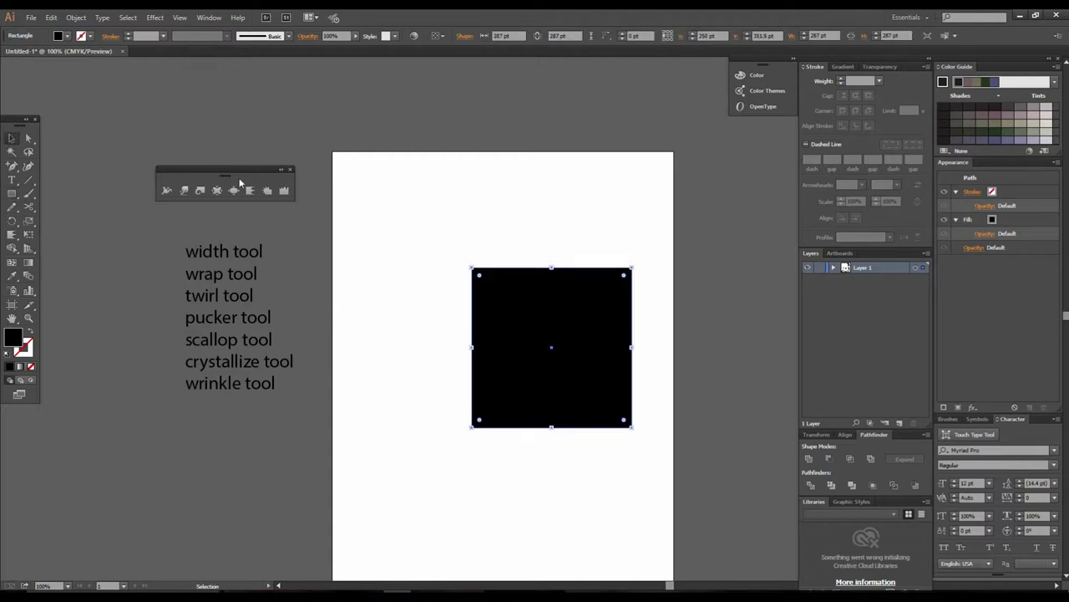
- Push spikes out of the black square's corners with the Crystallize Tool
{"action": "left_click", "coordinate": [266, 191]}
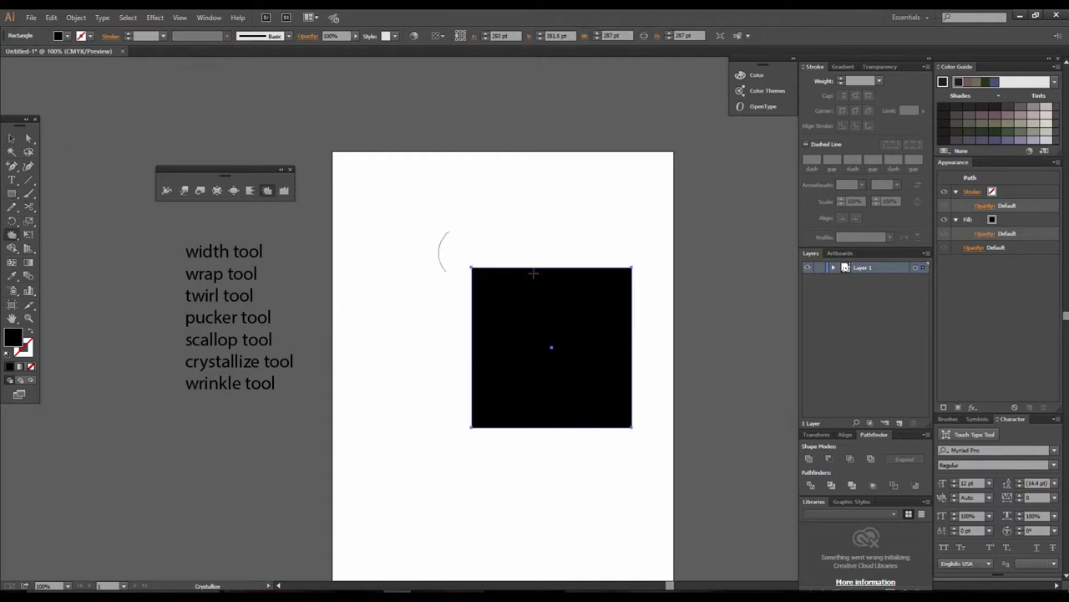
{"action": "left_click", "coordinate": [474, 269]}
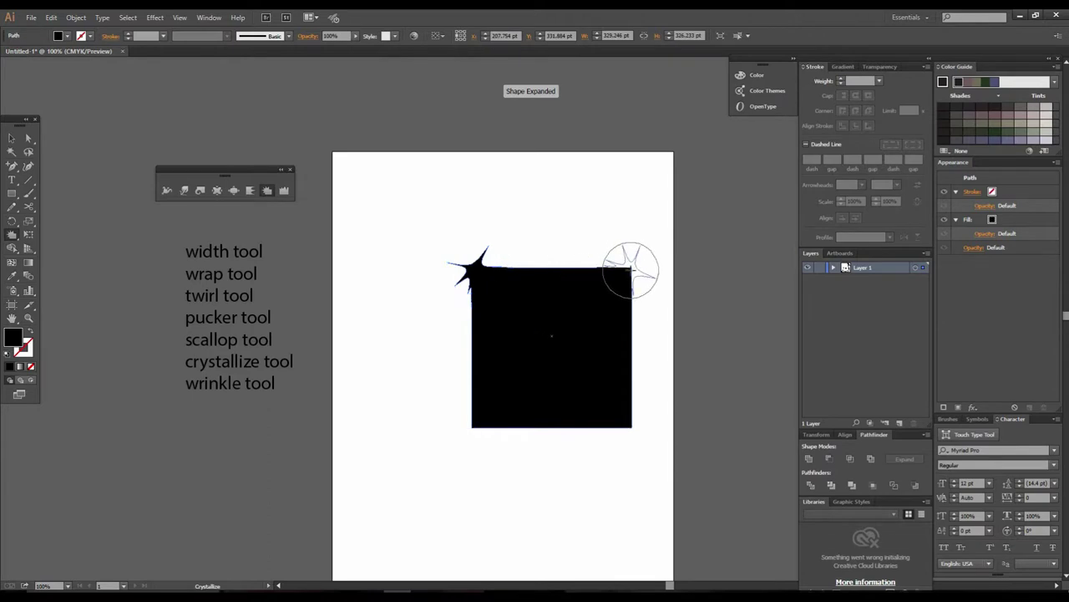
{"action": "left_click", "coordinate": [630, 270]}
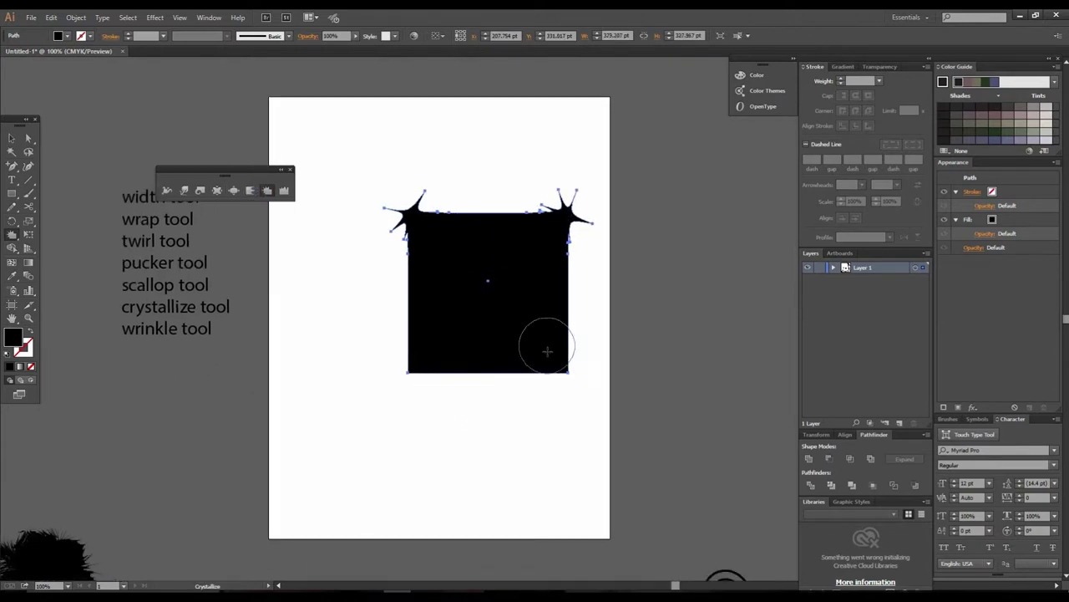
{"action": "left_click", "coordinate": [565, 368]}
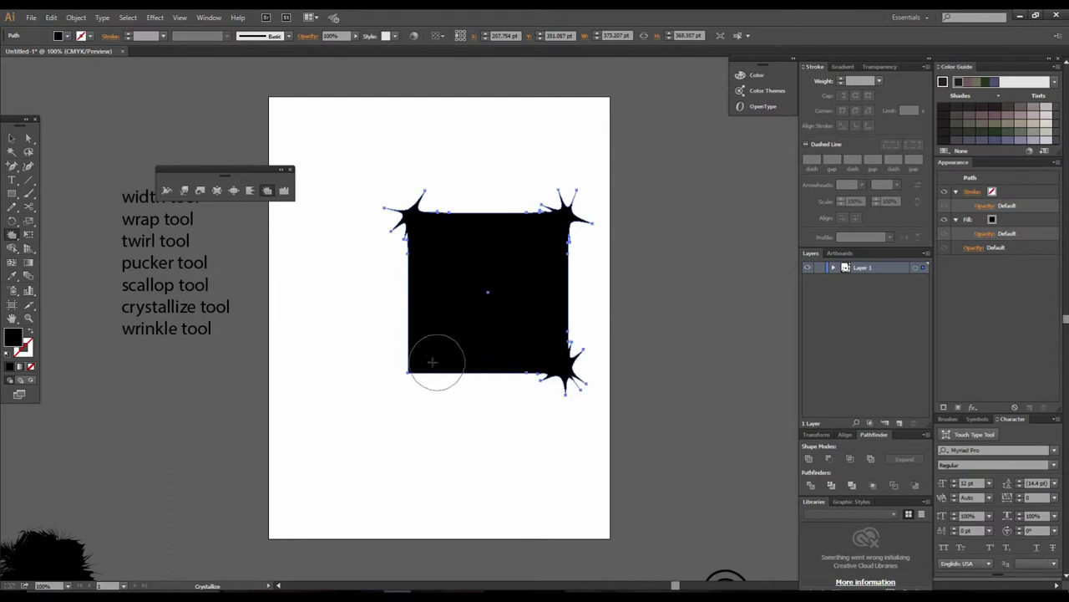
- Draw a small black circle about 55 pt across below the crystallized square
{"action": "left_click", "coordinate": [495, 328], "text": "ctrl"}
{"action": "left_click_drag", "start_coordinate": [497, 300], "coordinate": [502, 140]}
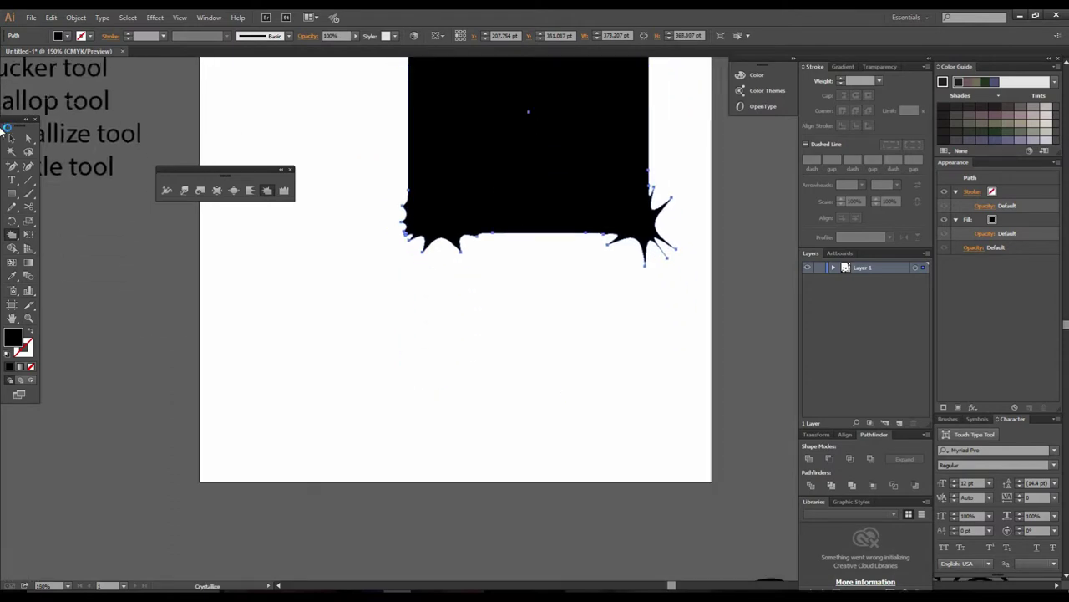
{"action": "left_click_drag", "start_coordinate": [12, 194], "coordinate": [51, 219]}
{"action": "left_click_drag", "start_coordinate": [403, 315], "coordinate": [450, 362]}
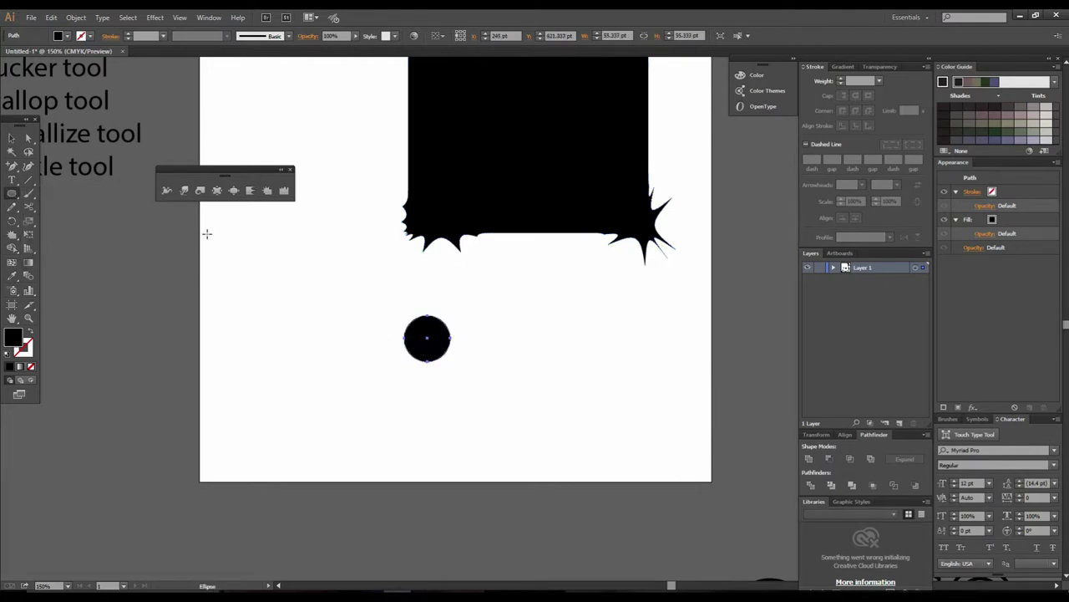
- Push spikes outward all around the small circle with the Crystallize Tool and deselect it
{"action": "left_click", "coordinate": [268, 190]}
{"action": "left_click_drag", "start_coordinate": [417, 310], "coordinate": [435, 346]}
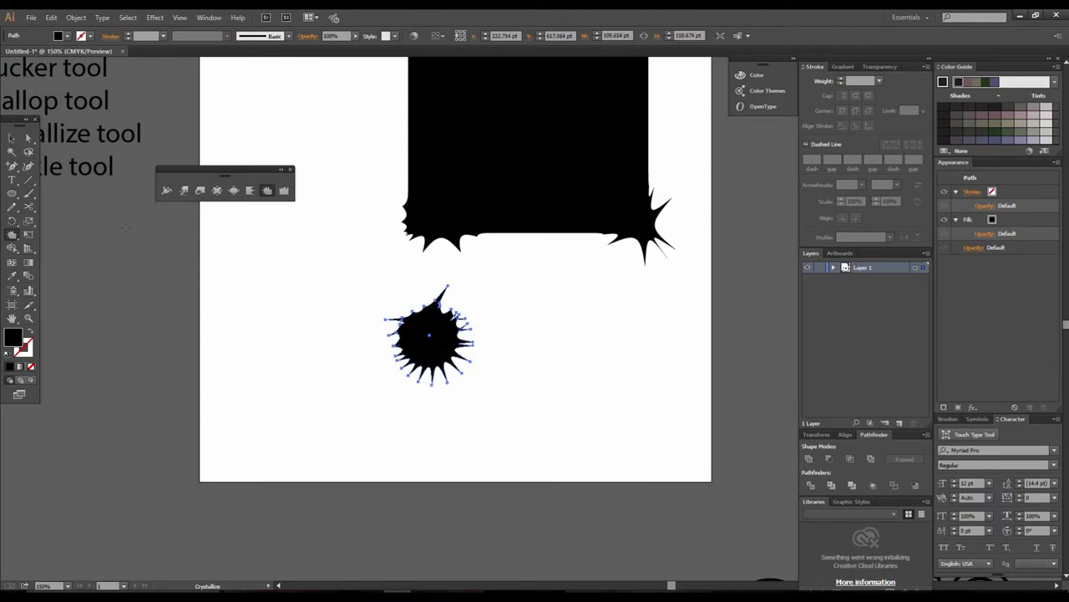
{"action": "left_click", "coordinate": [9, 138]}
{"action": "left_click", "coordinate": [538, 355]}
- Move the crystallized circle and square off the artboard, to the left of the scalloped circle
{"action": "left_click", "coordinate": [537, 354], "text": "ctrl+alt"}
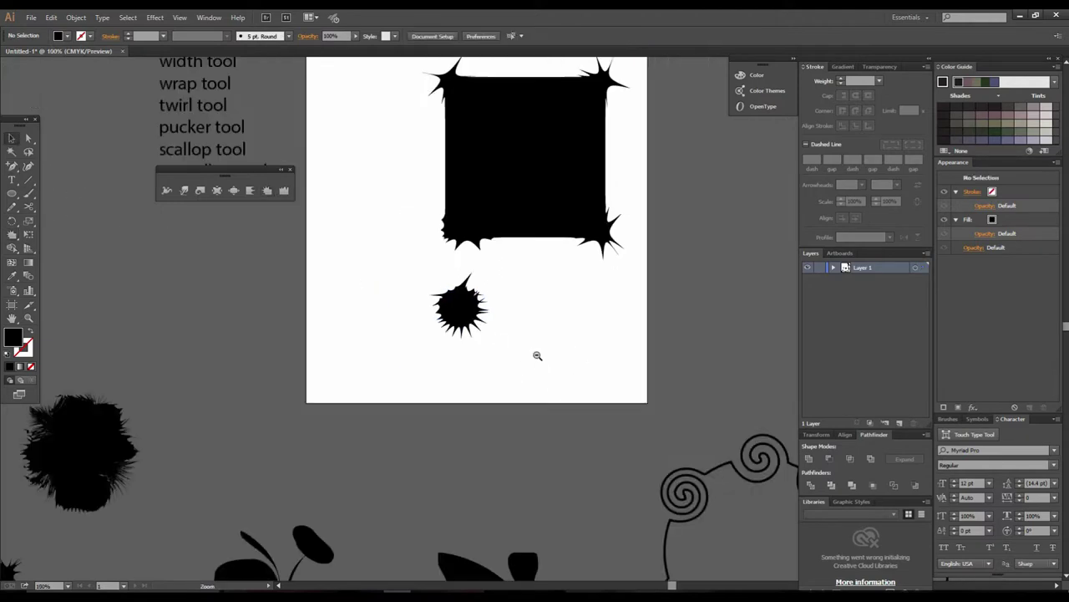
{"action": "left_click", "coordinate": [537, 355], "text": "ctrl+alt"}
{"action": "left_click", "coordinate": [537, 355], "text": "ctrl+alt"}
{"action": "scroll", "coordinate": [529, 340], "scroll_direction": "down", "scroll_amount": 1}
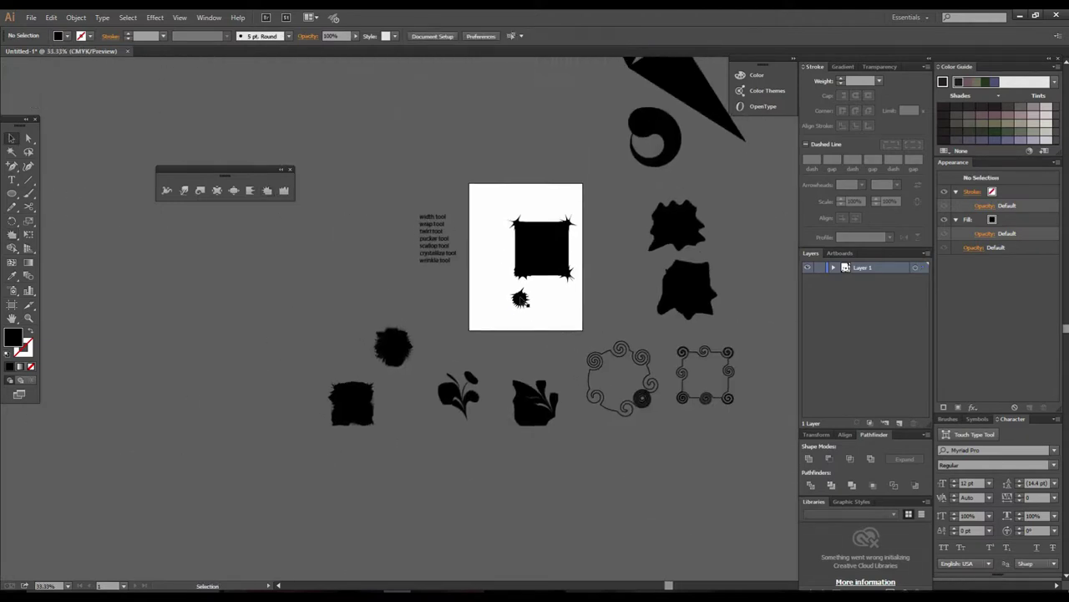
{"action": "scroll", "coordinate": [543, 296], "scroll_direction": "up", "scroll_amount": 1}
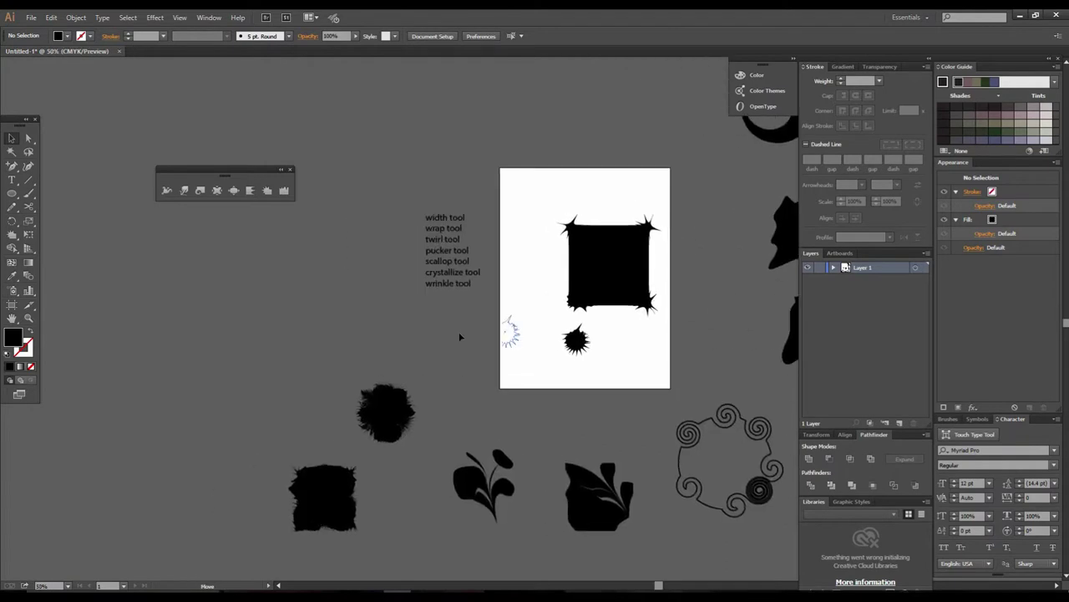
{"action": "left_click_drag", "start_coordinate": [583, 349], "coordinate": [282, 379]}
{"action": "left_click_drag", "start_coordinate": [604, 262], "coordinate": [137, 348]}
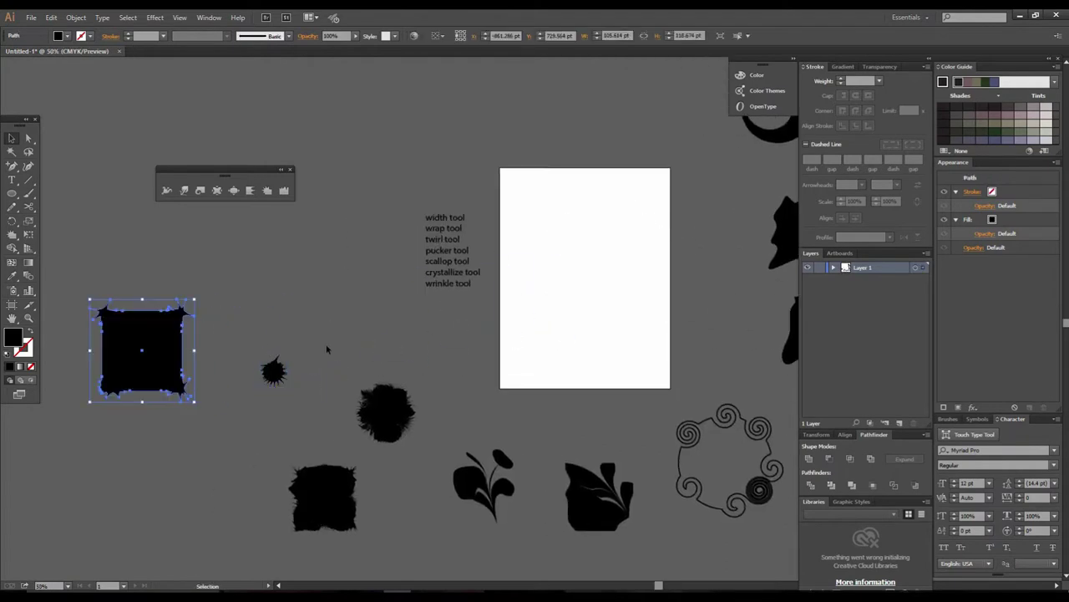
- Bring the cleared artboard and the adjacent list of tool names back into close view
{"action": "scroll", "coordinate": [513, 320], "scroll_direction": "up", "scroll_amount": 1}
{"action": "scroll", "coordinate": [420, 329], "scroll_direction": "up", "scroll_amount": 1}
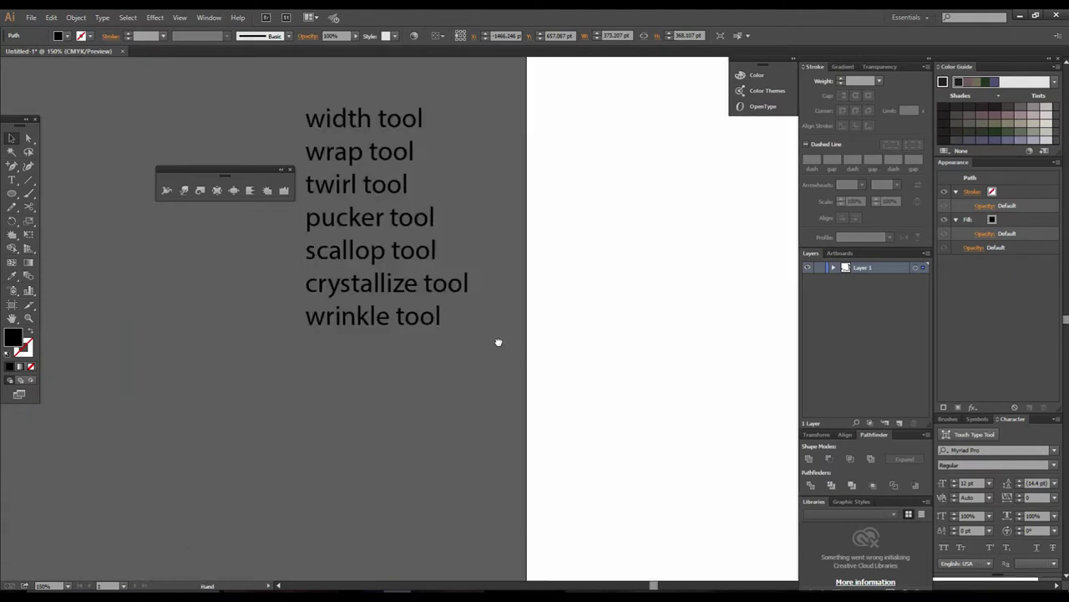
{"action": "left_click_drag", "start_coordinate": [657, 328], "coordinate": [432, 363]}
{"action": "left_click_drag", "start_coordinate": [518, 326], "coordinate": [440, 380]}
{"action": "left_click", "coordinate": [529, 335], "text": "alt"}
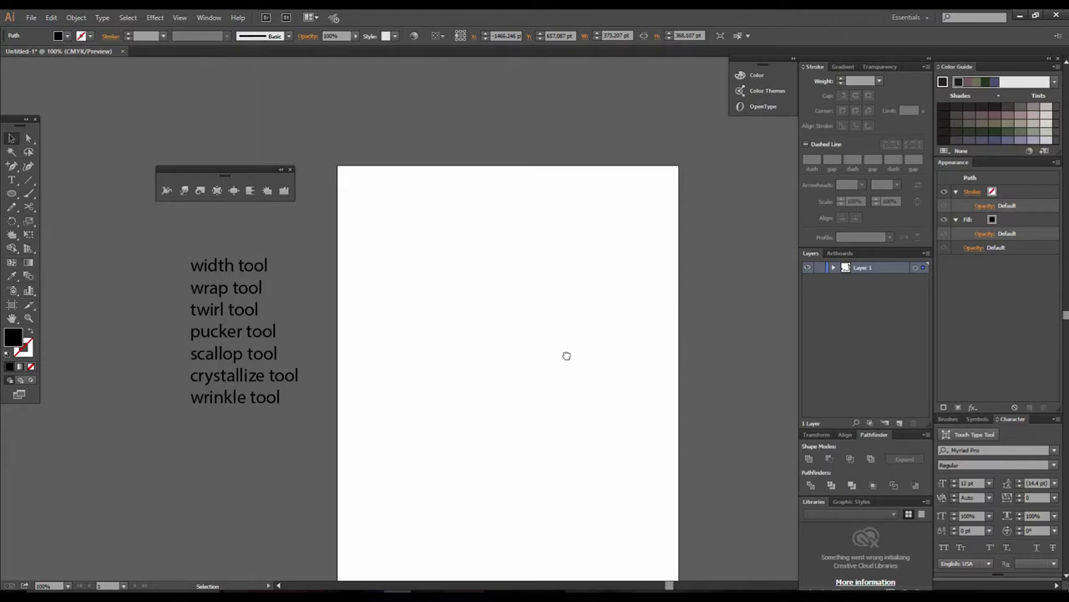
- Draw a black square about 168 pt wide on the upper part of the empty artboard
{"action": "left_click", "coordinate": [582, 352], "text": "ctrl"}
{"action": "left_click_drag", "start_coordinate": [574, 338], "coordinate": [618, 407]}
{"action": "left_click_drag", "start_coordinate": [534, 365], "coordinate": [640, 368]}
{"action": "left_click_drag", "start_coordinate": [11, 200], "coordinate": [67, 193]}
{"action": "left_click_drag", "start_coordinate": [458, 253], "coordinate": [598, 360]}
{"action": "left_click", "coordinate": [12, 138]}
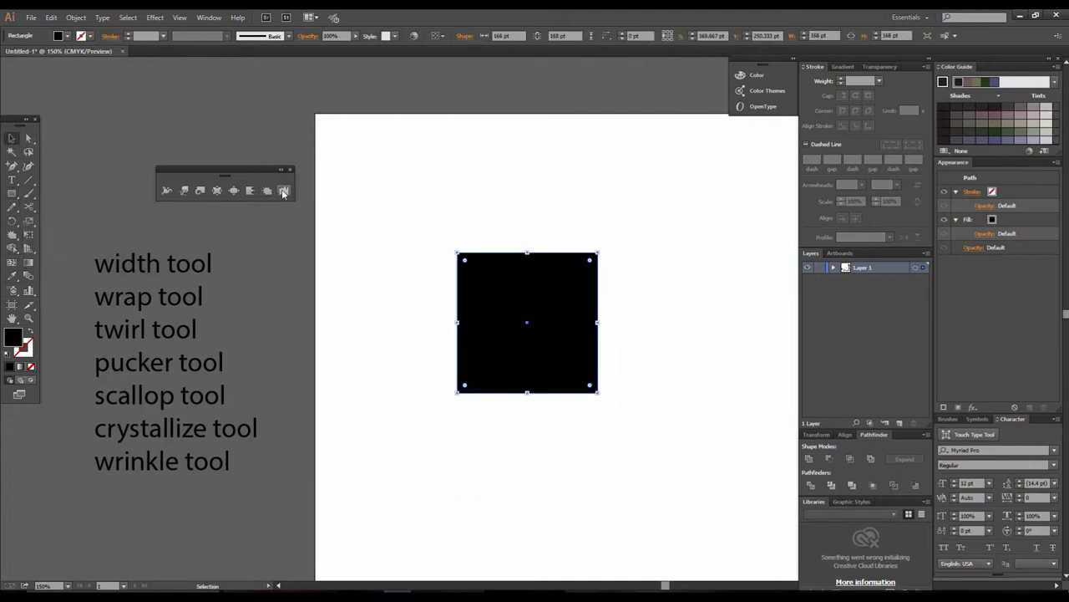
- Roughen the top and bottom edges of the square with the Wrinkle Tool
{"action": "left_click", "coordinate": [283, 191]}
{"action": "mouse_move", "coordinate": [453, 251]}
{"action": "left_mouse_down"}
{"action": "mouse_move", "coordinate": [561, 278]}
{"action": "mouse_move", "coordinate": [560, 318]}
{"action": "mouse_move", "coordinate": [531, 316]}
{"action": "mouse_move", "coordinate": [599, 321]}
{"action": "mouse_move", "coordinate": [580, 349]}
{"action": "mouse_move", "coordinate": [567, 310]}
{"action": "mouse_move", "coordinate": [532, 359]}
{"action": "mouse_move", "coordinate": [513, 313]}
{"action": "mouse_move", "coordinate": [499, 340]}
{"action": "mouse_move", "coordinate": [519, 295]}
{"action": "mouse_move", "coordinate": [487, 311]}
{"action": "mouse_move", "coordinate": [546, 280]}
{"action": "mouse_move", "coordinate": [461, 311]}
{"action": "mouse_move", "coordinate": [482, 323]}
{"action": "mouse_move", "coordinate": [454, 309]}
{"action": "mouse_move", "coordinate": [476, 367]}
{"action": "left_mouse_up"}
{"action": "key", "text": "v"}
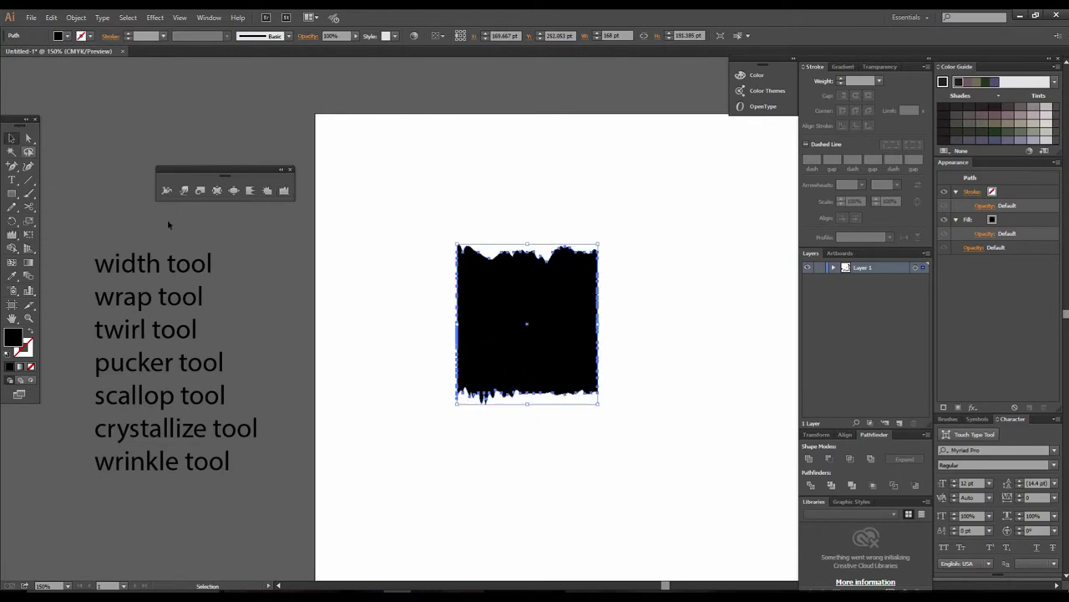
- Move the wrinkled square off the artboard, to the left of the tool-name list, and deselect it
{"action": "left_click", "coordinate": [540, 447]}
{"action": "left_click", "coordinate": [582, 339], "text": "ctrl+alt"}
{"action": "left_click", "coordinate": [582, 339], "text": "ctrl+alt"}
{"action": "left_click", "coordinate": [580, 338], "text": "ctrl+alt"}
{"action": "left_click_drag", "start_coordinate": [559, 341], "coordinate": [643, 333]}
{"action": "left_click_drag", "start_coordinate": [331, 364], "coordinate": [313, 362]}
{"action": "left_click", "coordinate": [511, 361]}
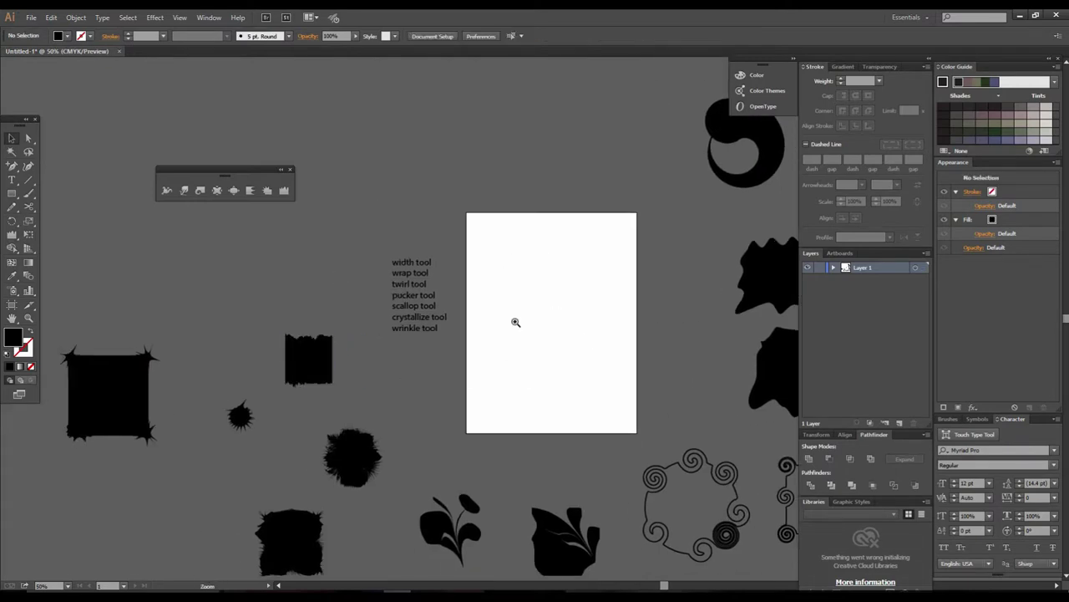
- Draw a black circle about 201 pt across on the upper part of the artboard
{"action": "left_click", "coordinate": [516, 322], "text": "ctrl"}
{"action": "left_click_drag", "start_coordinate": [506, 357], "coordinate": [488, 426]}
{"action": "left_click", "coordinate": [535, 323]}
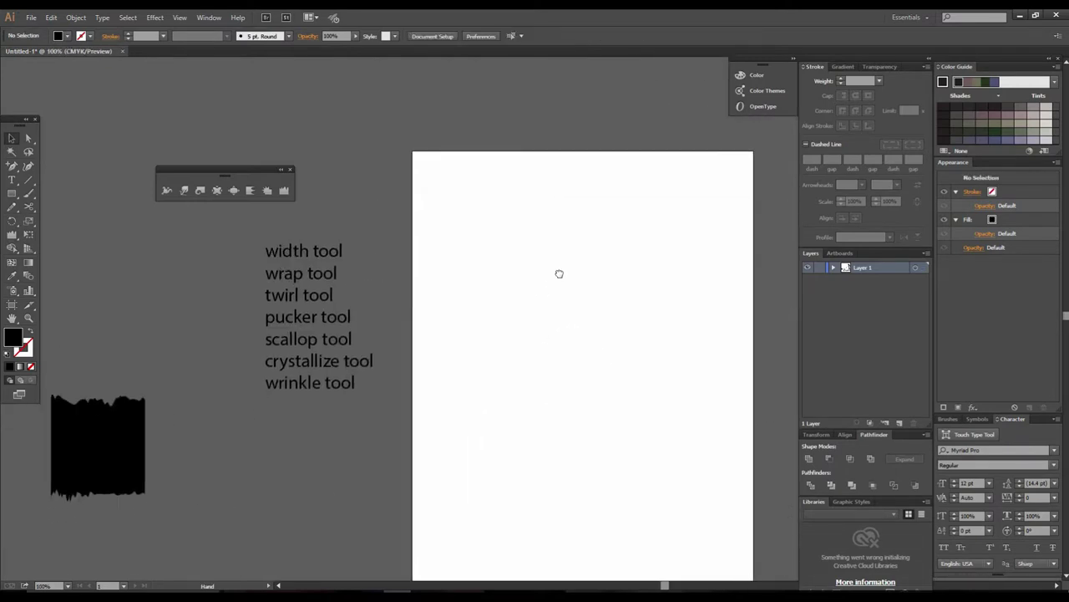
{"action": "left_click_drag", "start_coordinate": [10, 197], "coordinate": [48, 222]}
{"action": "left_click_drag", "start_coordinate": [595, 305], "coordinate": [657, 363]}
- Roughen the circle's whole outline with the Wrinkle Tool and move it off the artboard beside the wrinkled square
{"action": "left_click", "coordinate": [284, 191]}
{"action": "left_click", "coordinate": [605, 252]}
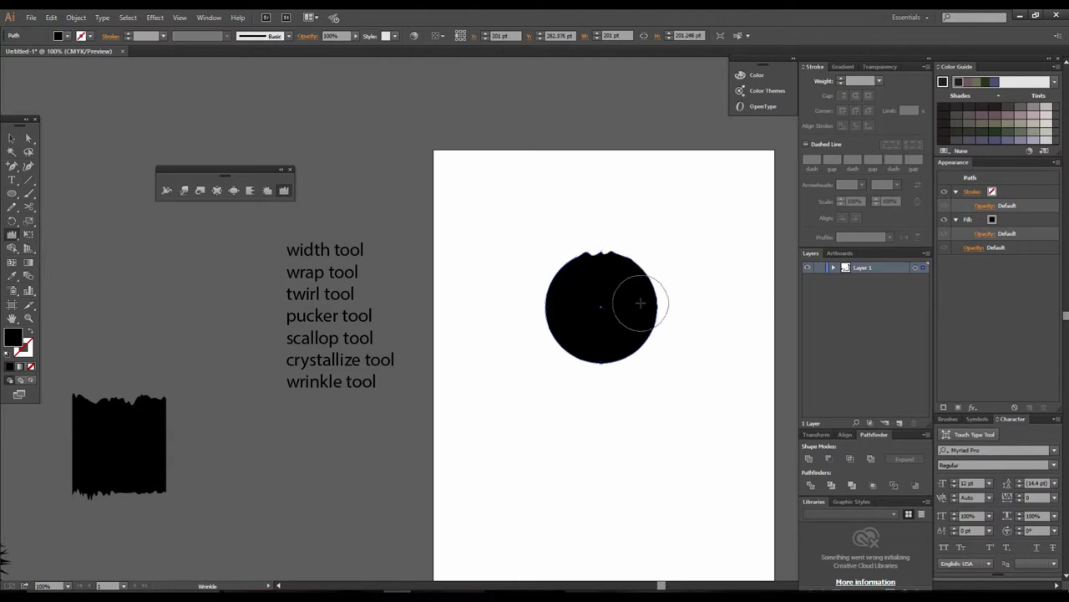
{"action": "mouse_move", "coordinate": [657, 309]}
{"action": "left_mouse_down"}
{"action": "mouse_move", "coordinate": [624, 315]}
{"action": "mouse_move", "coordinate": [632, 358]}
{"action": "mouse_move", "coordinate": [601, 293]}
{"action": "mouse_move", "coordinate": [580, 286]}
{"action": "mouse_move", "coordinate": [560, 323]}
{"action": "mouse_move", "coordinate": [548, 297]}
{"action": "mouse_move", "coordinate": [609, 271]}
{"action": "mouse_move", "coordinate": [570, 306]}
{"action": "mouse_move", "coordinate": [558, 252]}
{"action": "left_mouse_up"}
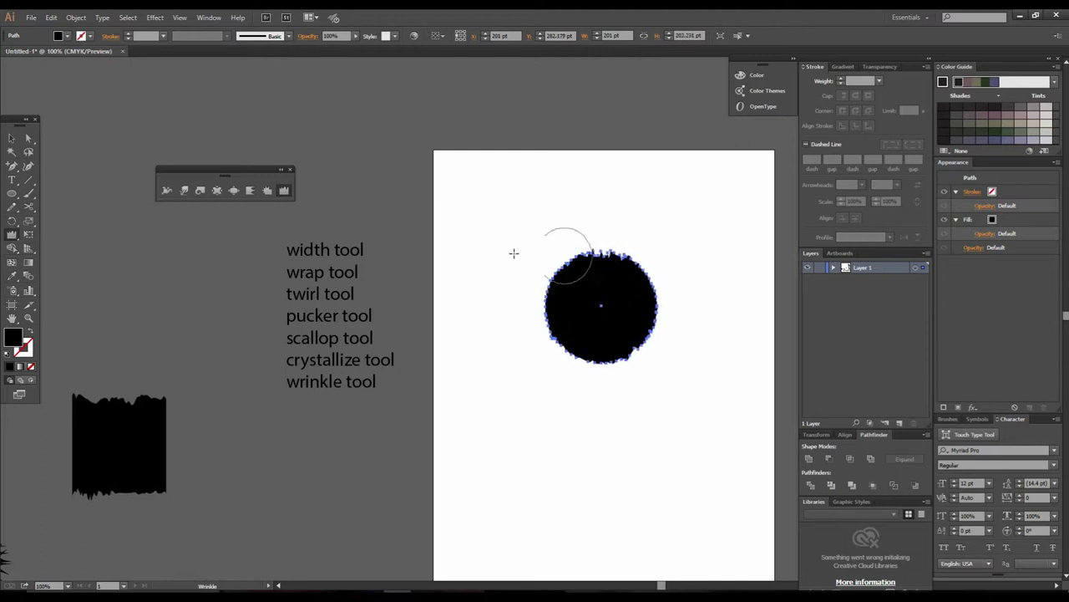
{"action": "left_click", "coordinate": [11, 138]}
{"action": "left_click", "coordinate": [543, 406]}
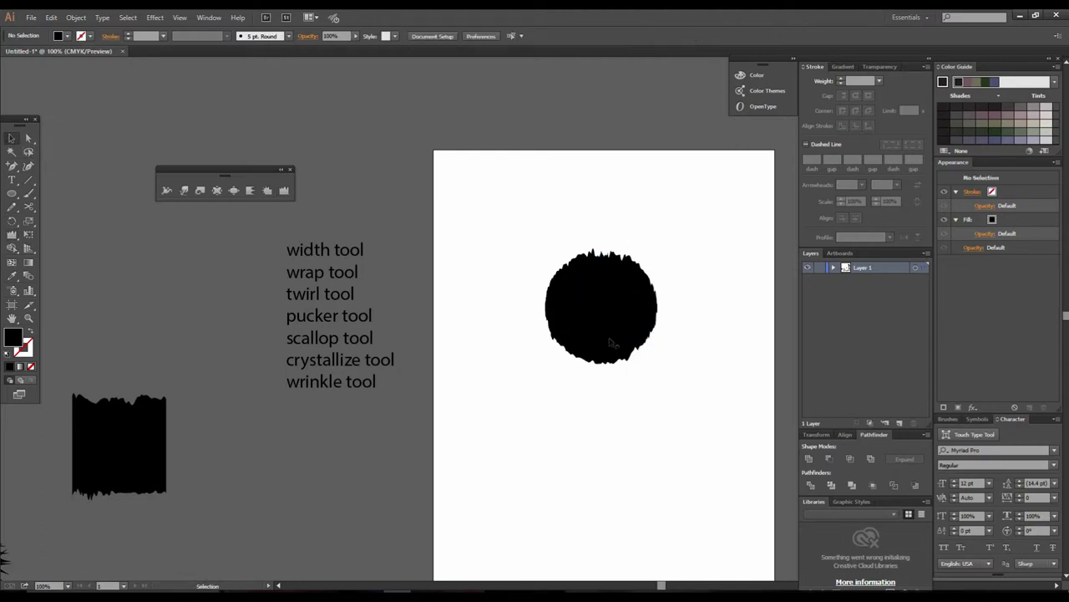
{"action": "left_click_drag", "start_coordinate": [259, 514], "coordinate": [253, 524]}
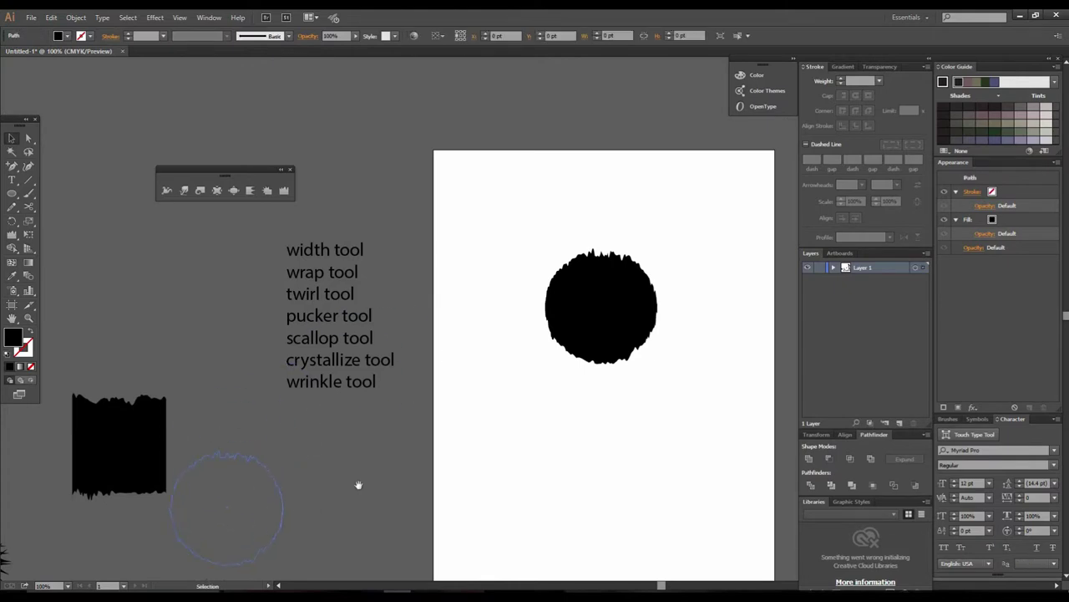
- Draw a black square about 190 pt wide on the upper part of the cleared artboard
{"action": "left_click_drag", "start_coordinate": [457, 423], "coordinate": [440, 461]}
{"action": "left_click", "coordinate": [480, 363], "text": "ctrl"}
{"action": "left_click_drag", "start_coordinate": [564, 331], "coordinate": [496, 404]}
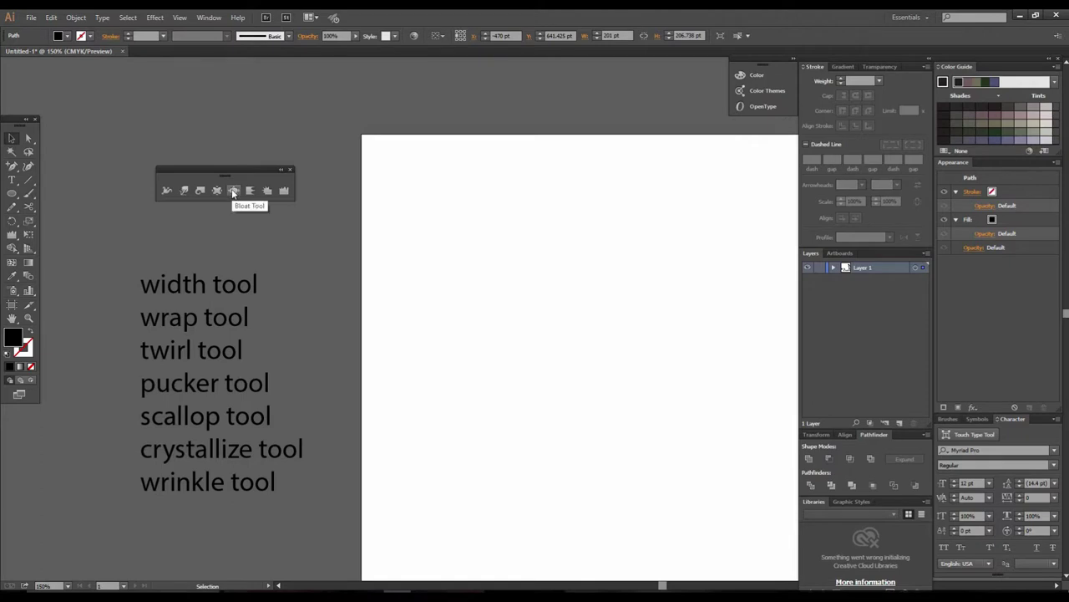
{"action": "left_click_drag", "start_coordinate": [603, 371], "coordinate": [555, 372]}
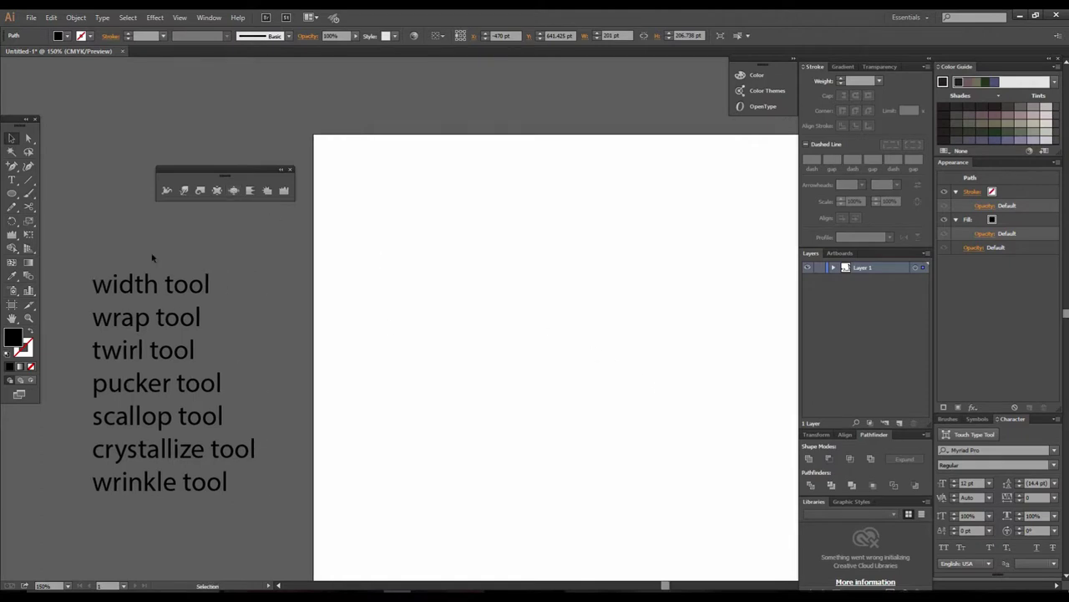
{"action": "left_click_drag", "start_coordinate": [10, 195], "coordinate": [63, 194]}
{"action": "left_click_drag", "start_coordinate": [410, 269], "coordinate": [569, 374]}
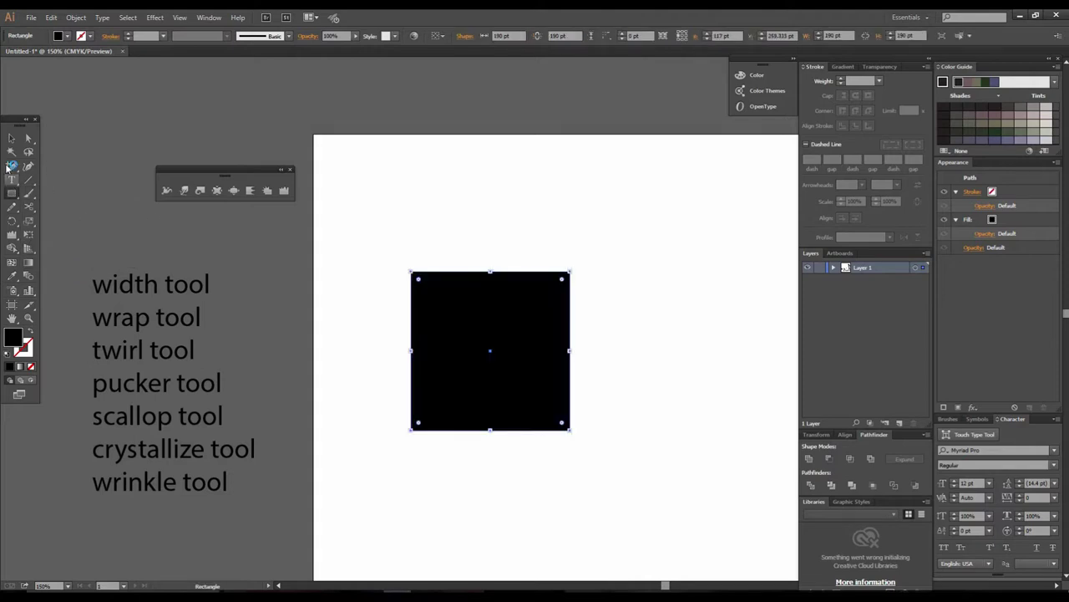
{"action": "left_click", "coordinate": [10, 139]}
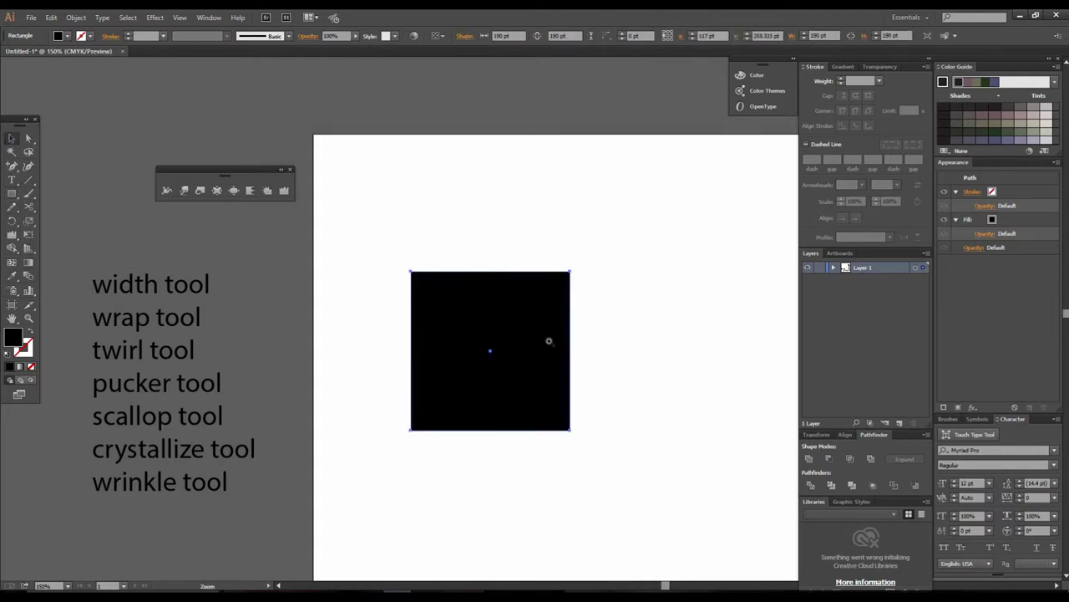
- Bulge the square's upper-left corner and stretch its upper-right corner and top edge outward into arms with the Bloat Tool
{"action": "left_click", "coordinate": [549, 341]}
{"action": "left_click_drag", "start_coordinate": [532, 343], "coordinate": [545, 383]}
{"action": "left_click", "coordinate": [618, 383]}
{"action": "key", "text": "space"}
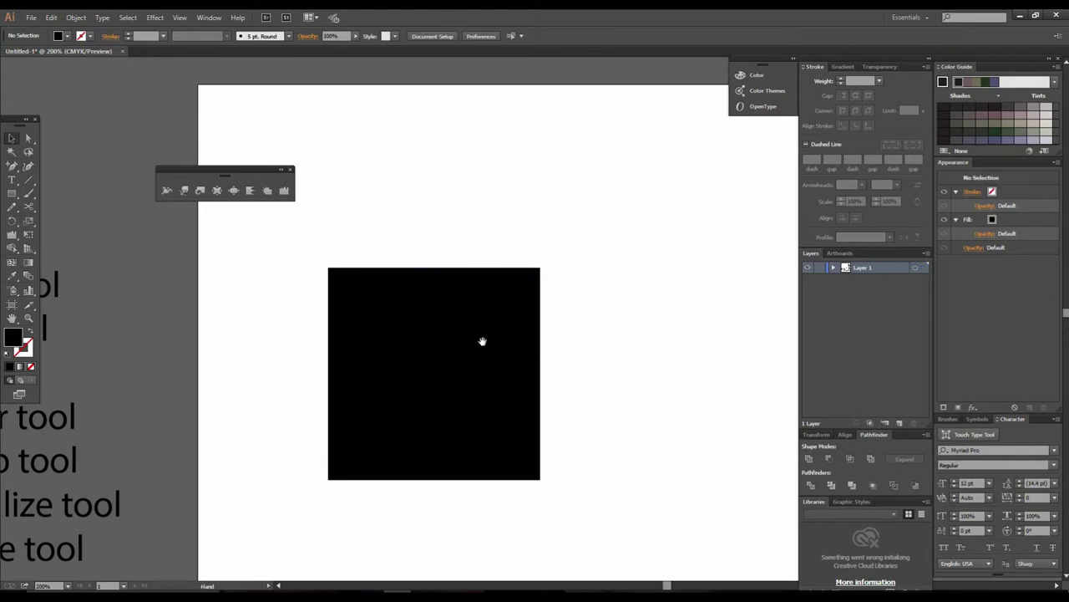
{"action": "left_click", "coordinate": [502, 329]}
{"action": "left_click", "coordinate": [513, 328]}
{"action": "left_click_drag", "start_coordinate": [492, 334], "coordinate": [522, 347]}
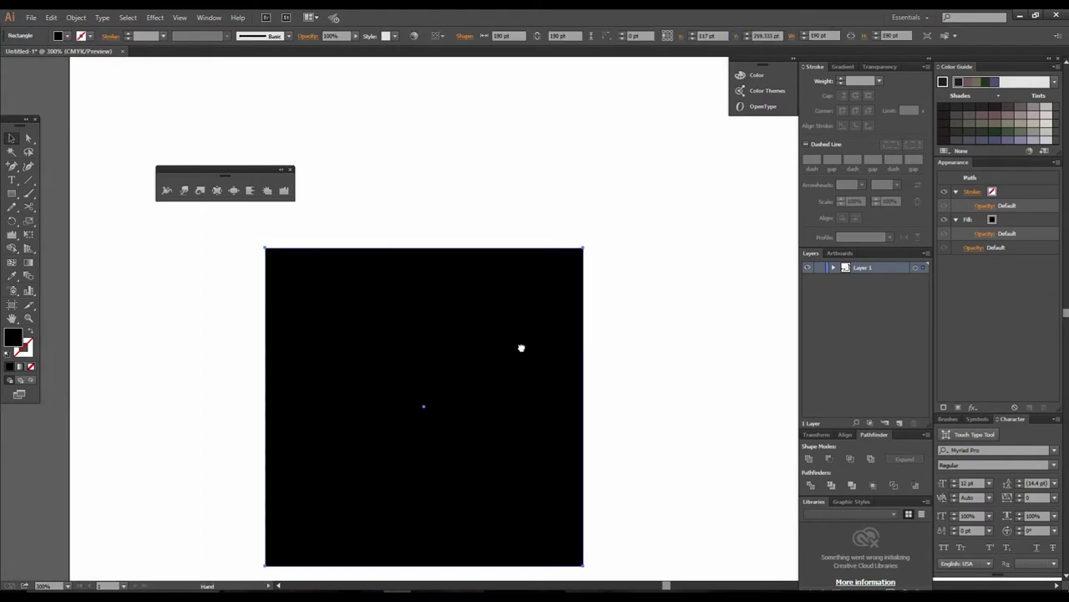
{"action": "left_click", "coordinate": [234, 191]}
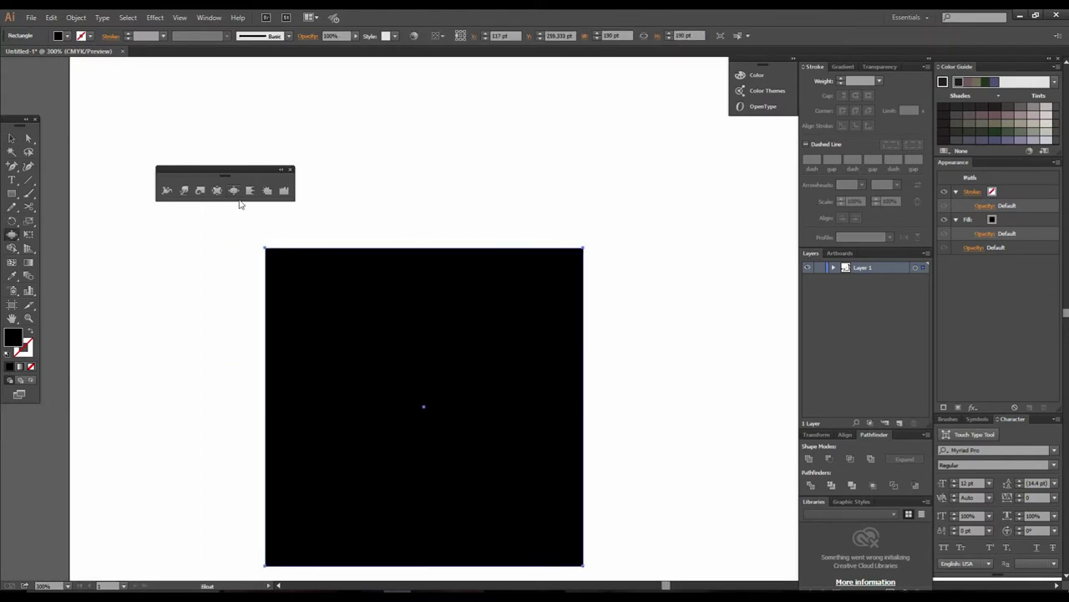
{"action": "left_click_drag", "start_coordinate": [322, 316], "coordinate": [418, 387]}
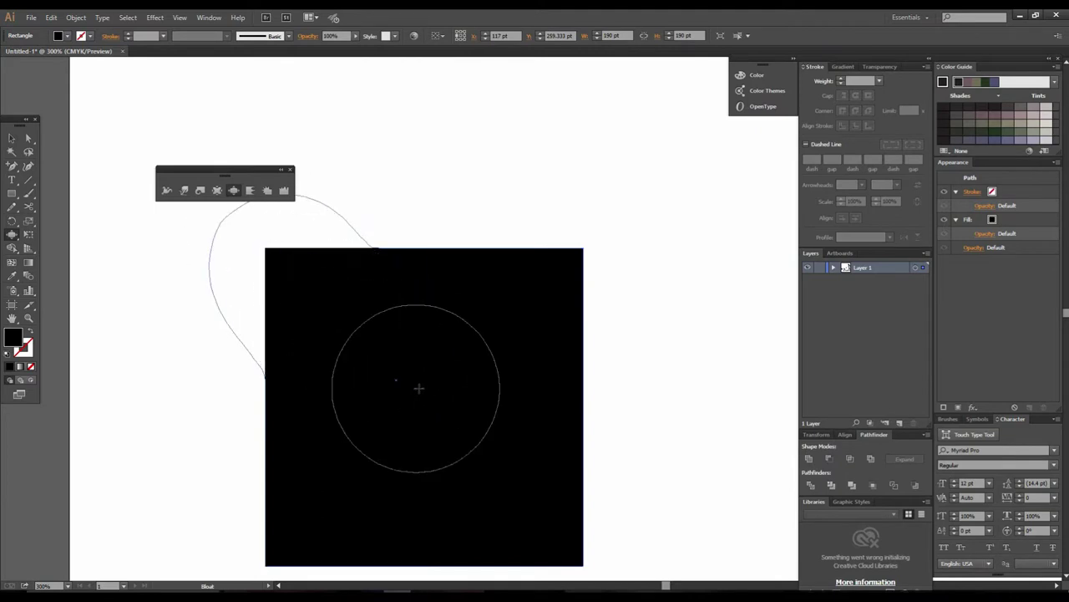
{"action": "key", "text": "space"}
{"action": "left_click", "coordinate": [522, 329], "text": "ctrl+alt"}
{"action": "left_click", "coordinate": [535, 314], "text": "ctrl+alt"}
{"action": "left_click_drag", "start_coordinate": [540, 289], "coordinate": [620, 224]}
{"action": "mouse_move", "coordinate": [504, 291]}
{"action": "left_mouse_down"}
{"action": "mouse_move", "coordinate": [466, 148]}
{"action": "mouse_move", "coordinate": [461, 172]}
{"action": "left_mouse_up"}
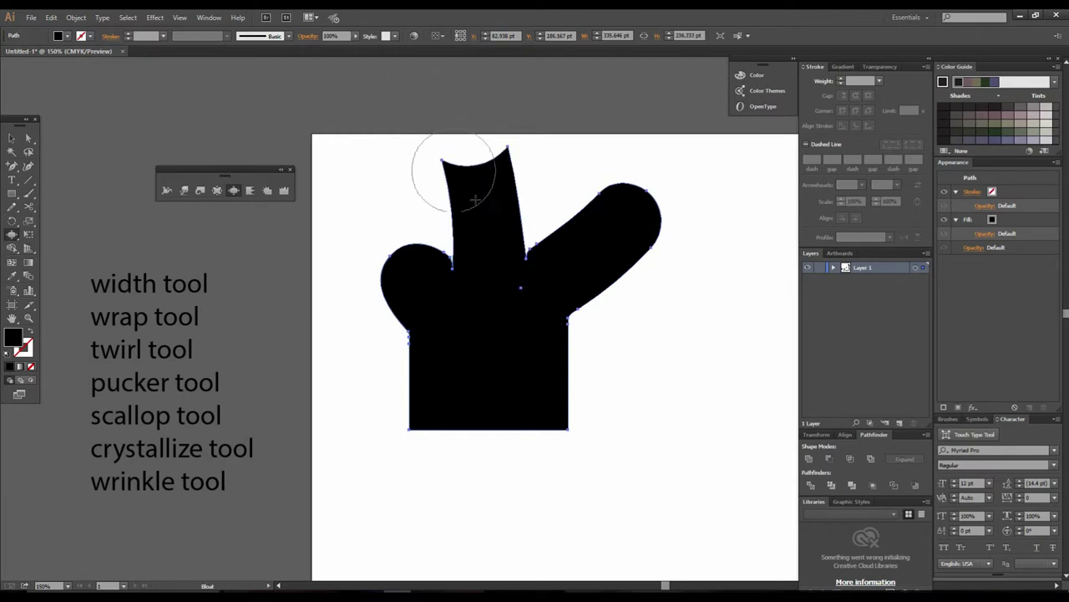
- Pull thick curved arms out of the square's lower corners and bottom edge with the Bloat Tool
{"action": "left_click_drag", "start_coordinate": [448, 382], "coordinate": [343, 459]}
{"action": "mouse_move", "coordinate": [535, 360]}
{"action": "left_mouse_down"}
{"action": "mouse_move", "coordinate": [605, 393]}
{"action": "mouse_move", "coordinate": [635, 430]}
{"action": "left_mouse_up"}
{"action": "left_click_drag", "start_coordinate": [492, 387], "coordinate": [595, 524]}
{"action": "left_click_drag", "start_coordinate": [623, 434], "coordinate": [640, 499]}
{"action": "mouse_move", "coordinate": [471, 406]}
{"action": "left_mouse_down"}
{"action": "mouse_move", "coordinate": [426, 496]}
{"action": "mouse_move", "coordinate": [401, 494]}
{"action": "left_mouse_up"}
- Move the bloated square off the artboard, to the upper left of the tool-name list
{"action": "left_click", "coordinate": [567, 381], "text": "ctrl+alt"}
{"action": "left_click", "coordinate": [568, 381], "text": "ctrl+alt"}
{"action": "left_click", "coordinate": [568, 382], "text": "ctrl+alt"}
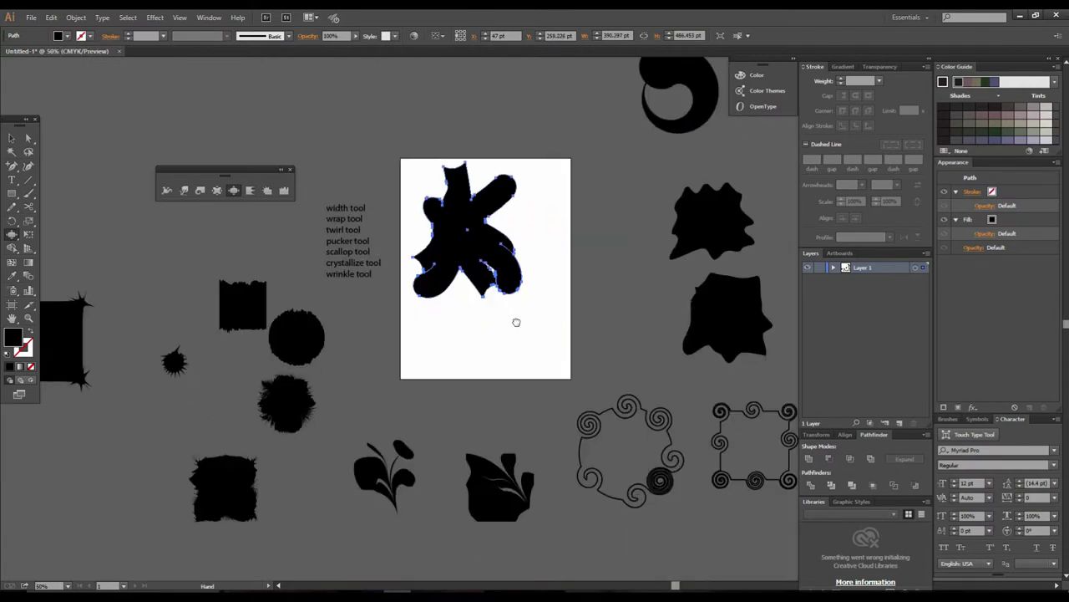
{"action": "left_click_drag", "start_coordinate": [482, 288], "coordinate": [570, 391]}
{"action": "left_click", "coordinate": [593, 324], "text": "ctrl+alt"}
{"action": "left_click", "coordinate": [9, 138]}
{"action": "left_click", "coordinate": [445, 334], "text": "ctrl"}
{"action": "left_click_drag", "start_coordinate": [566, 353], "coordinate": [369, 324]}
{"action": "left_click_drag", "start_coordinate": [235, 285], "coordinate": [229, 286]}
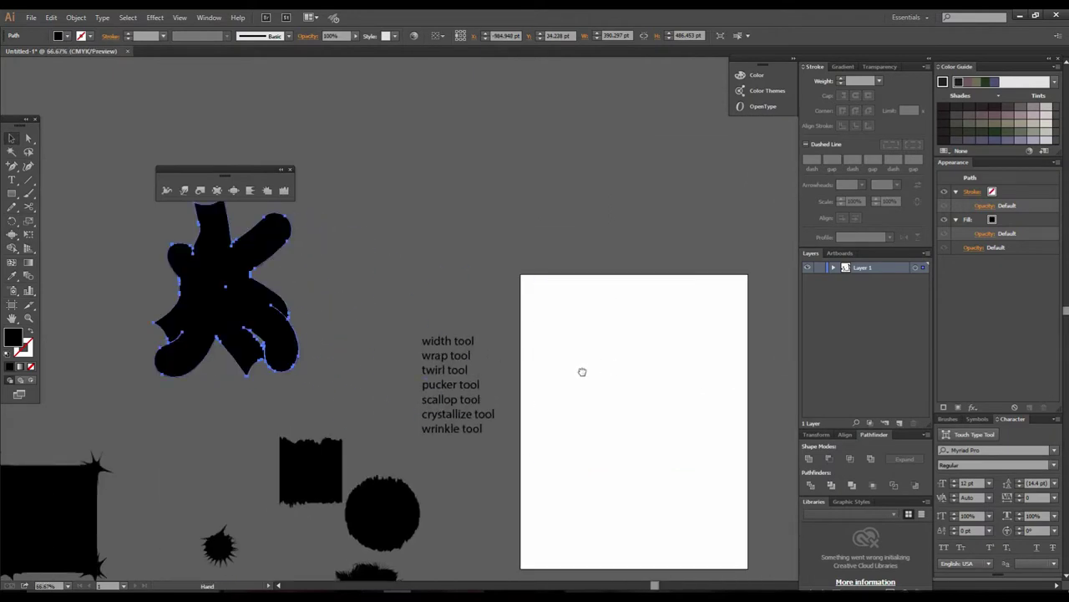
- Draw a black circle about 161 pt across near the middle of the artboard's upper half
{"action": "left_click_drag", "start_coordinate": [607, 369], "coordinate": [527, 376]}
{"action": "left_click", "coordinate": [566, 367], "text": "ctrl"}
{"action": "left_click_drag", "start_coordinate": [16, 194], "coordinate": [50, 221]}
{"action": "left_click_drag", "start_coordinate": [472, 305], "coordinate": [549, 388]}
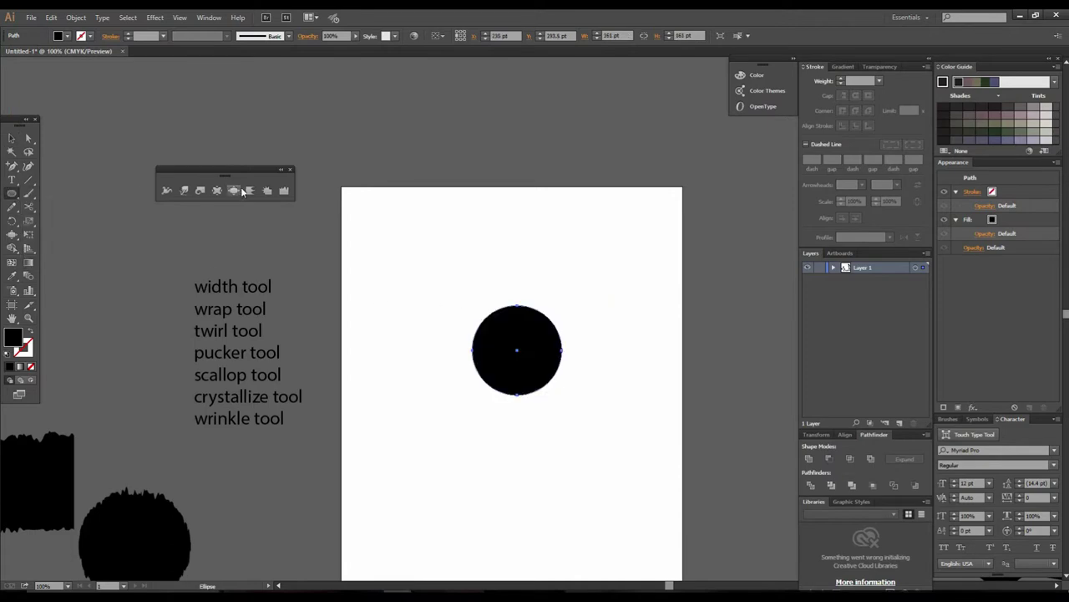
- Swell the circle into rounded lobes with the Bloat Tool and move it off the artboard beside the bloated square
{"action": "left_click", "coordinate": [235, 190]}
{"action": "mouse_move", "coordinate": [525, 310]}
{"action": "left_mouse_down"}
{"action": "mouse_move", "coordinate": [513, 299]}
{"action": "mouse_move", "coordinate": [506, 336]}
{"action": "mouse_move", "coordinate": [485, 322]}
{"action": "mouse_move", "coordinate": [507, 348]}
{"action": "mouse_move", "coordinate": [466, 390]}
{"action": "mouse_move", "coordinate": [570, 394]}
{"action": "mouse_move", "coordinate": [521, 342]}
{"action": "mouse_move", "coordinate": [566, 461]}
{"action": "mouse_move", "coordinate": [566, 403]}
{"action": "mouse_move", "coordinate": [520, 448]}
{"action": "mouse_move", "coordinate": [471, 287]}
{"action": "mouse_move", "coordinate": [470, 411]}
{"action": "mouse_move", "coordinate": [471, 284]}
{"action": "mouse_move", "coordinate": [477, 377]}
{"action": "left_mouse_up"}
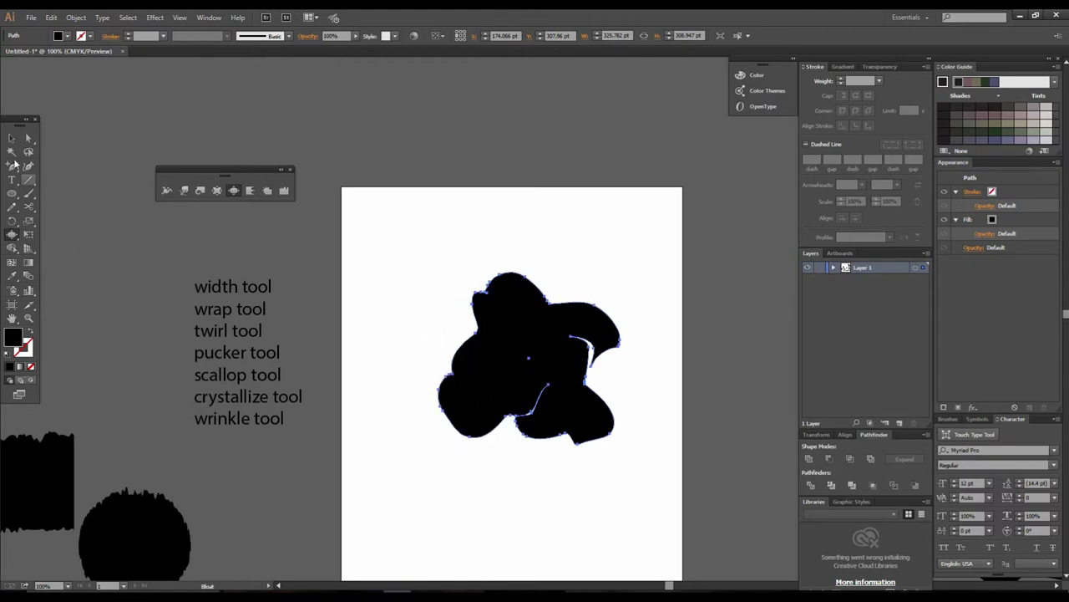
{"action": "left_click", "coordinate": [13, 140]}
{"action": "scroll", "coordinate": [551, 380], "scroll_direction": "down", "scroll_amount": 2}
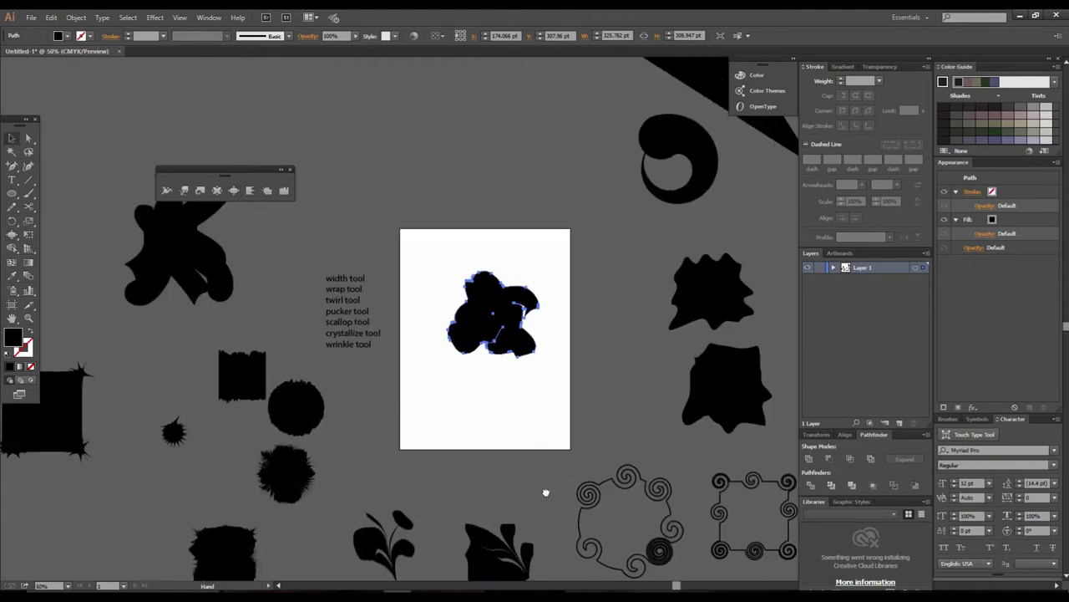
{"action": "left_click_drag", "start_coordinate": [528, 376], "coordinate": [194, 296]}
{"action": "left_click_drag", "start_coordinate": [117, 243], "coordinate": [115, 240]}
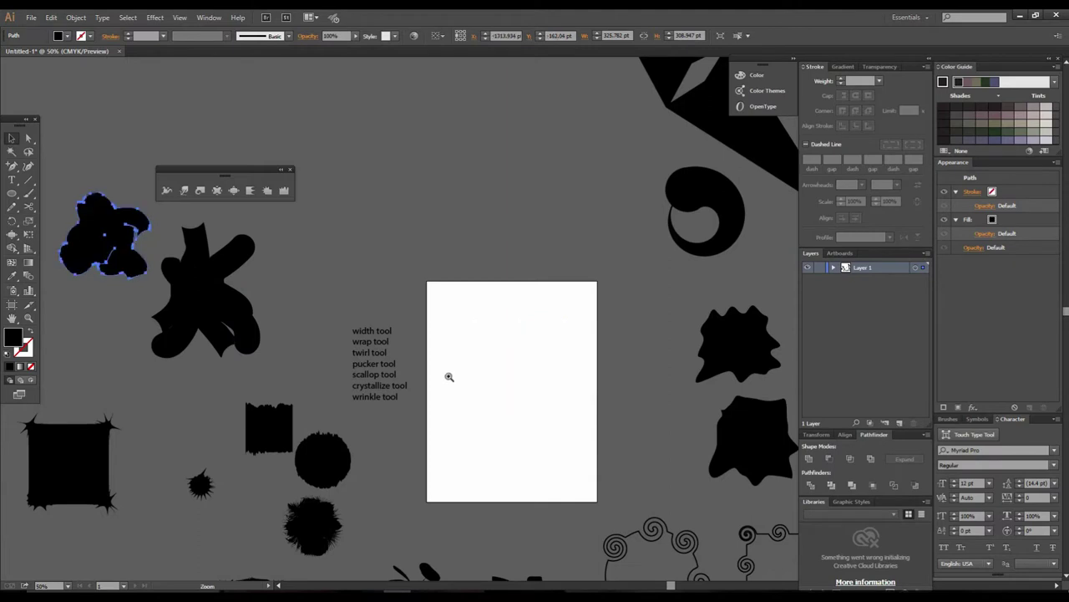
- Review the distorted sample shapes arranged around the artboard and the list of tool names
{"action": "scroll", "coordinate": [456, 371], "scroll_direction": "up", "scroll_amount": 1}
{"action": "left_click_drag", "start_coordinate": [474, 305], "coordinate": [430, 369]}
{"action": "left_click_drag", "start_coordinate": [514, 330], "coordinate": [422, 381]}
{"action": "left_click", "coordinate": [527, 365], "text": "ctrl+alt"}
{"action": "left_click", "coordinate": [528, 366], "text": "ctrl+alt"}
{"action": "left_click", "coordinate": [522, 314], "text": "ctrl"}
{"action": "scroll", "coordinate": [500, 321], "scroll_direction": "up", "scroll_amount": 1}
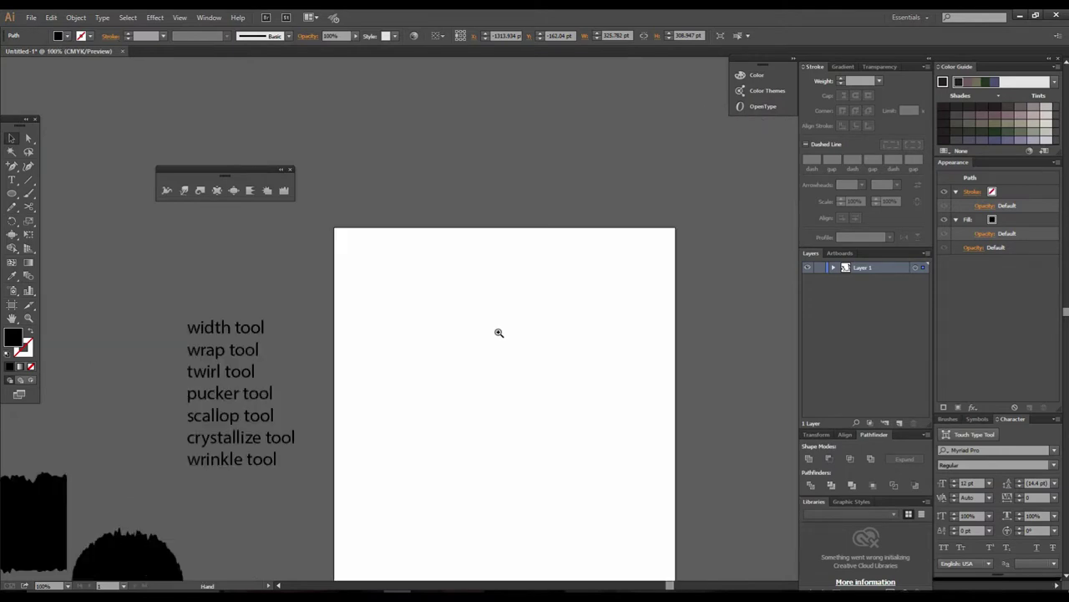
{"action": "left_click", "coordinate": [496, 336], "text": "ctrl+alt"}
{"action": "left_click_drag", "start_coordinate": [438, 335], "coordinate": [304, 354]}
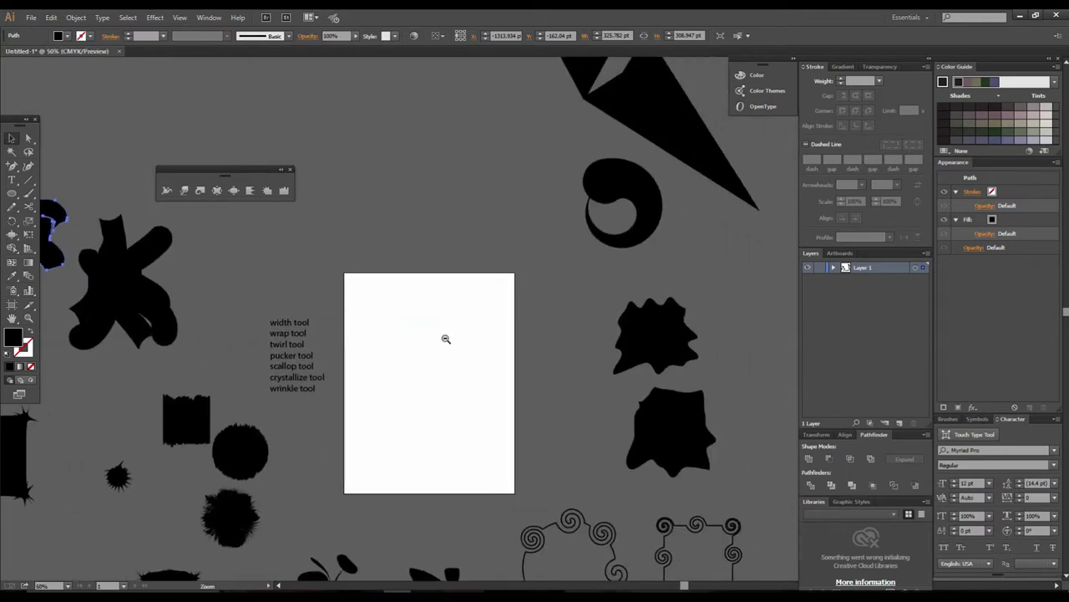
{"action": "left_click", "coordinate": [446, 339], "text": "ctrl+alt"}
{"action": "left_click", "coordinate": [446, 339], "text": "ctrl+alt"}
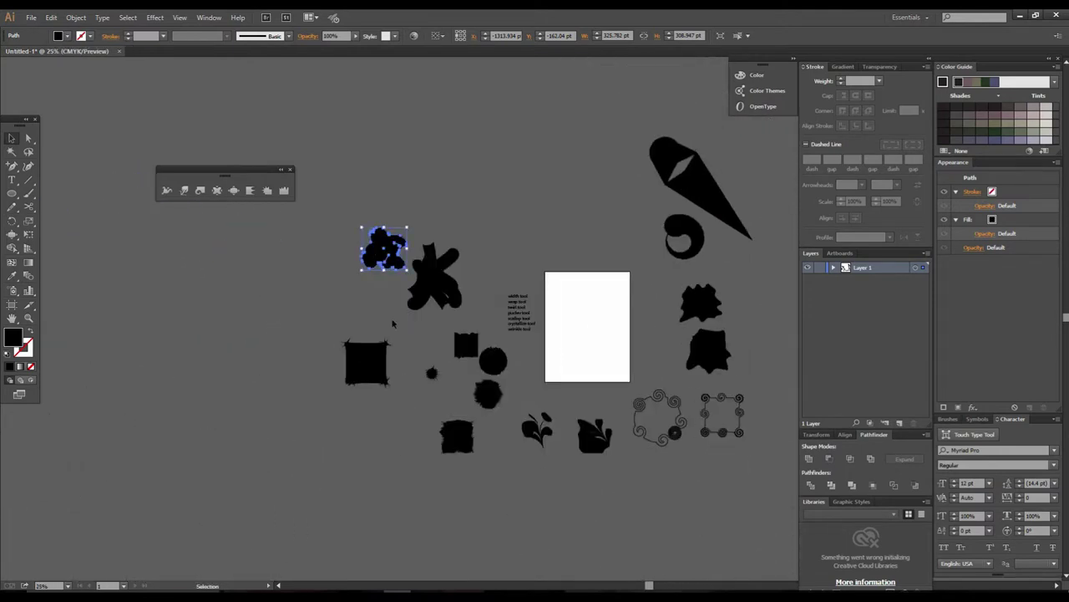
{"action": "left_click", "coordinate": [589, 335], "text": "ctrl"}
{"action": "left_click", "coordinate": [605, 306], "text": "ctrl"}
{"action": "left_click", "coordinate": [547, 303], "text": "ctrl"}
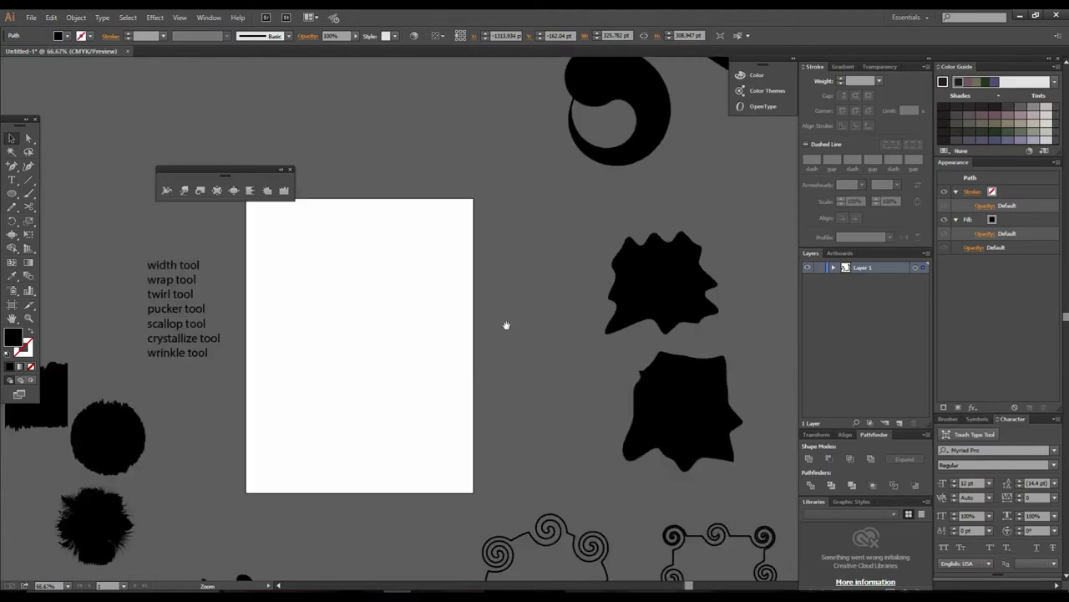
{"action": "left_click_drag", "start_coordinate": [490, 335], "coordinate": [496, 426]}
{"action": "scroll", "coordinate": [507, 365], "scroll_direction": "down", "scroll_amount": 2}
{"action": "left_click_drag", "start_coordinate": [538, 340], "coordinate": [486, 402]}
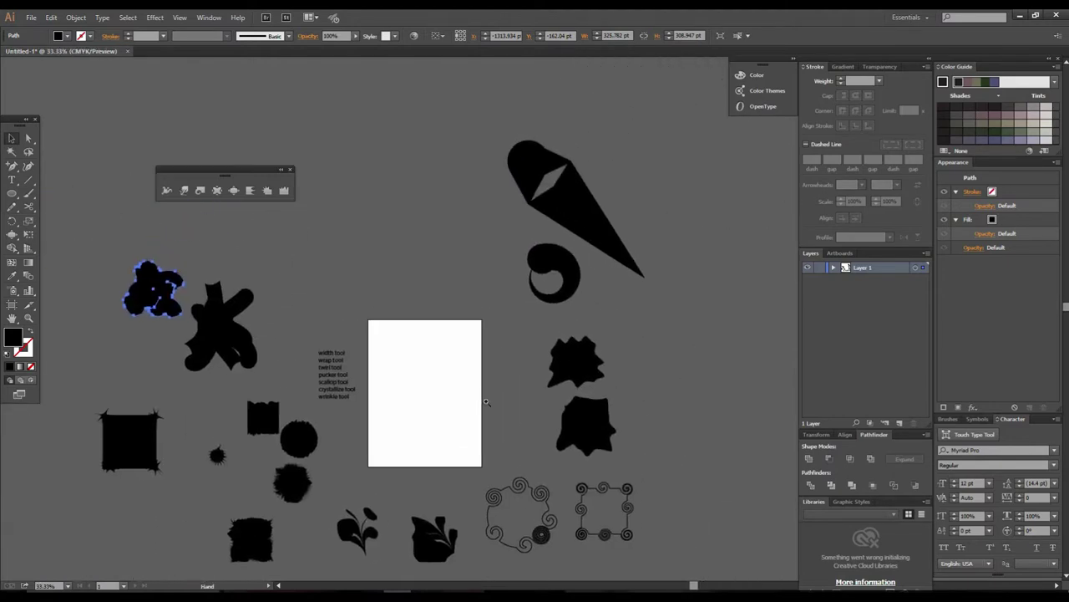
{"action": "left_click", "coordinate": [494, 346], "text": "ctrl"}
{"action": "left_click", "coordinate": [497, 346], "text": "ctrl"}
{"action": "left_click_drag", "start_coordinate": [449, 330], "coordinate": [444, 454]}
{"action": "left_click", "coordinate": [467, 322], "text": "ctrl"}
{"action": "left_click", "coordinate": [479, 366], "text": "ctrl+alt"}
{"action": "left_click_drag", "start_coordinate": [475, 327], "coordinate": [342, 366]}
{"action": "left_click", "coordinate": [475, 346], "text": "ctrl"}
{"action": "left_click", "coordinate": [518, 360], "text": "ctrl+alt"}
{"action": "left_click_drag", "start_coordinate": [503, 365], "coordinate": [433, 418]}
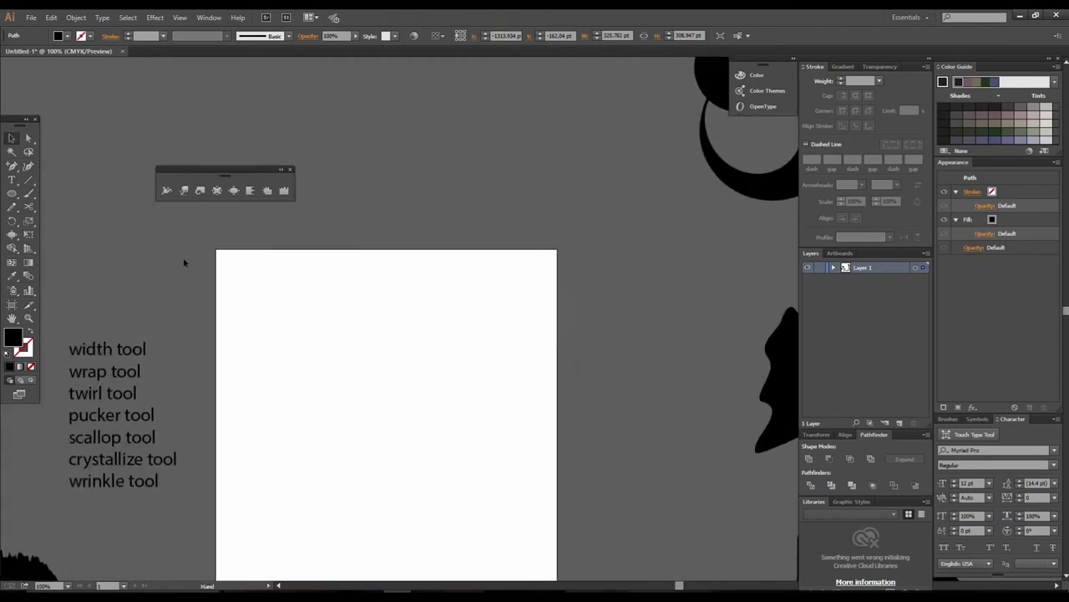
- Add the text "artistic mentor", enlarge it to about 115 pt type and place it across the artboard's upper part
{"action": "left_click", "coordinate": [339, 380]}
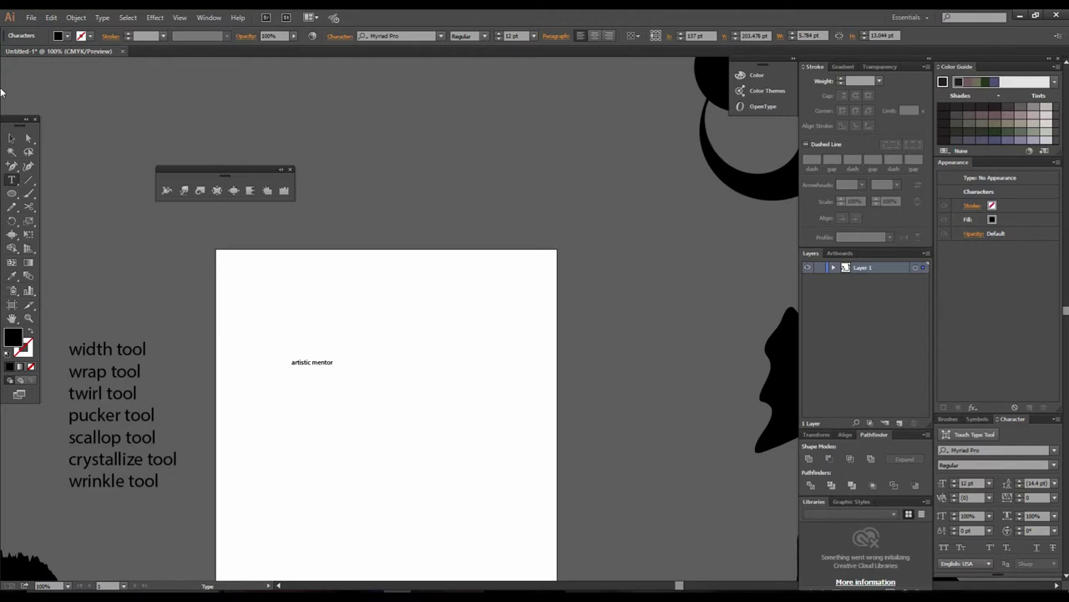
{"action": "left_click", "coordinate": [10, 140]}
{"action": "left_click_drag", "start_coordinate": [374, 396], "coordinate": [504, 453]}
{"action": "left_click_drag", "start_coordinate": [185, 362], "coordinate": [294, 356]}
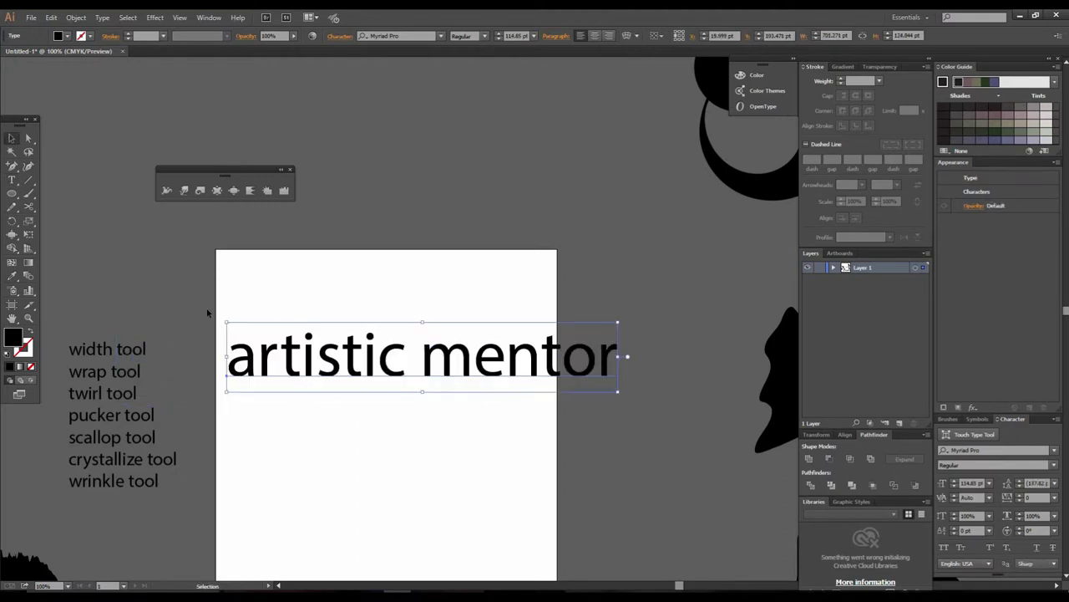
- Try to apply the Width Tool to the live "artistic mentor" text
{"action": "left_click", "coordinate": [166, 191]}
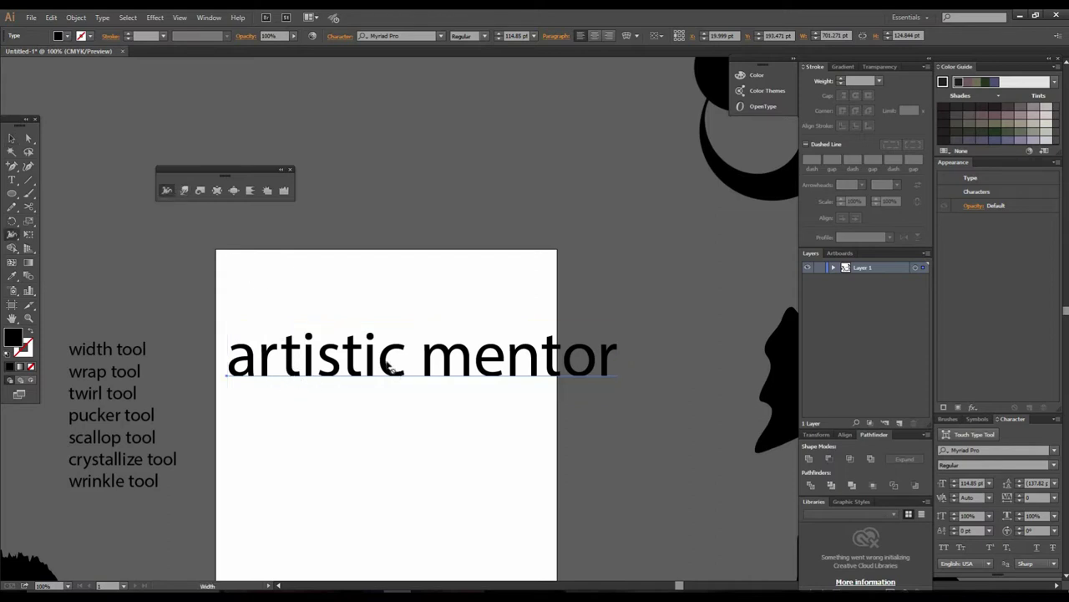
{"action": "scroll", "coordinate": [386, 357], "scroll_direction": "up", "scroll_amount": 1}
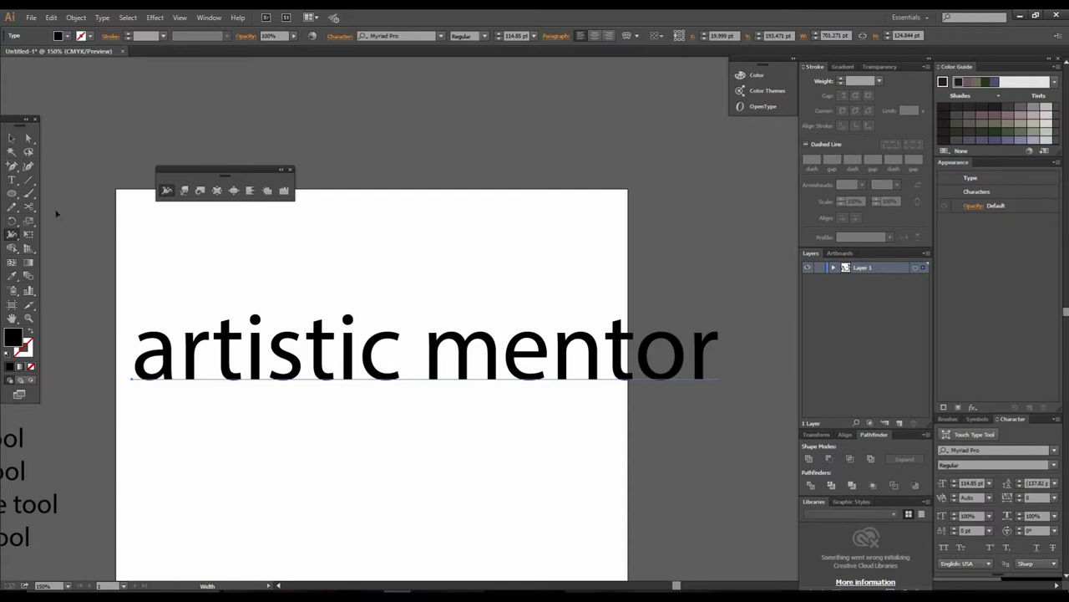
- Convert the "artistic mentor" text to outlines and try to apply the Width Tool to its letters
{"action": "left_click", "coordinate": [17, 137]}
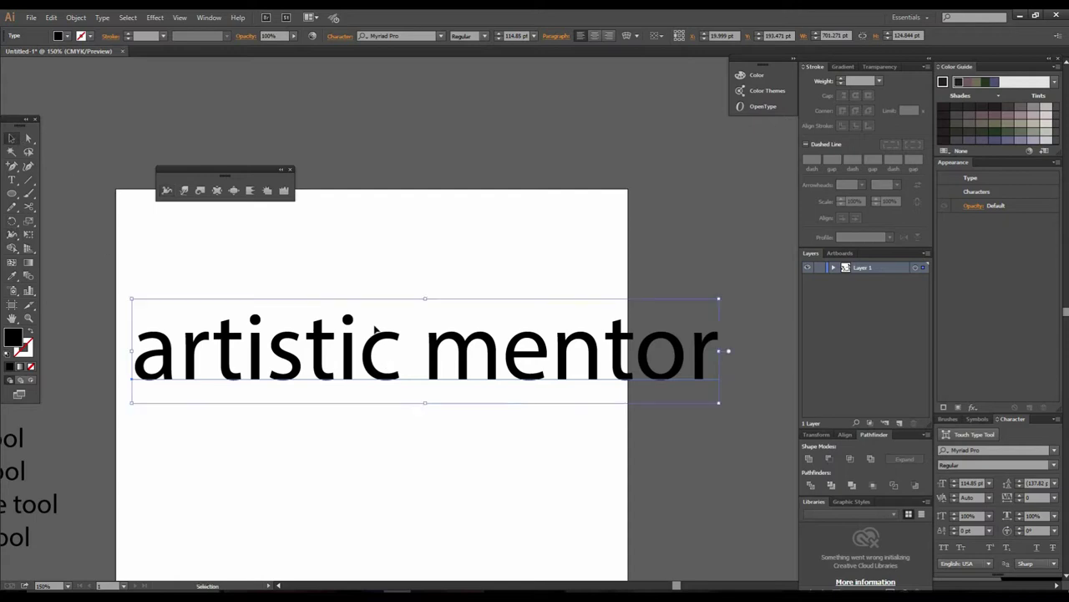
{"action": "right_click", "coordinate": [402, 364]}
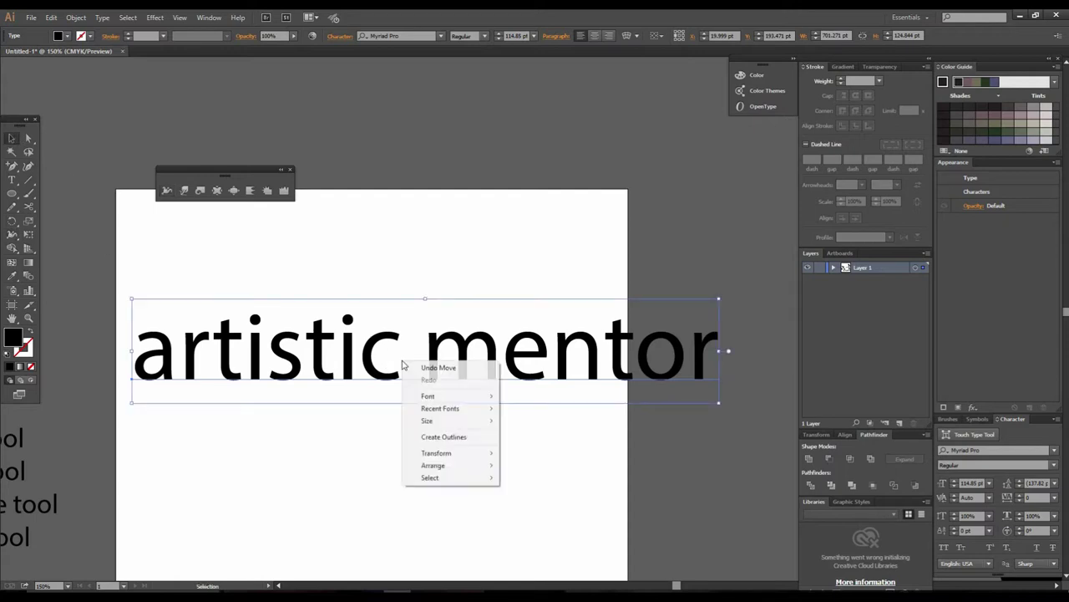
{"action": "left_click", "coordinate": [448, 438]}
{"action": "key", "text": "shift+w"}
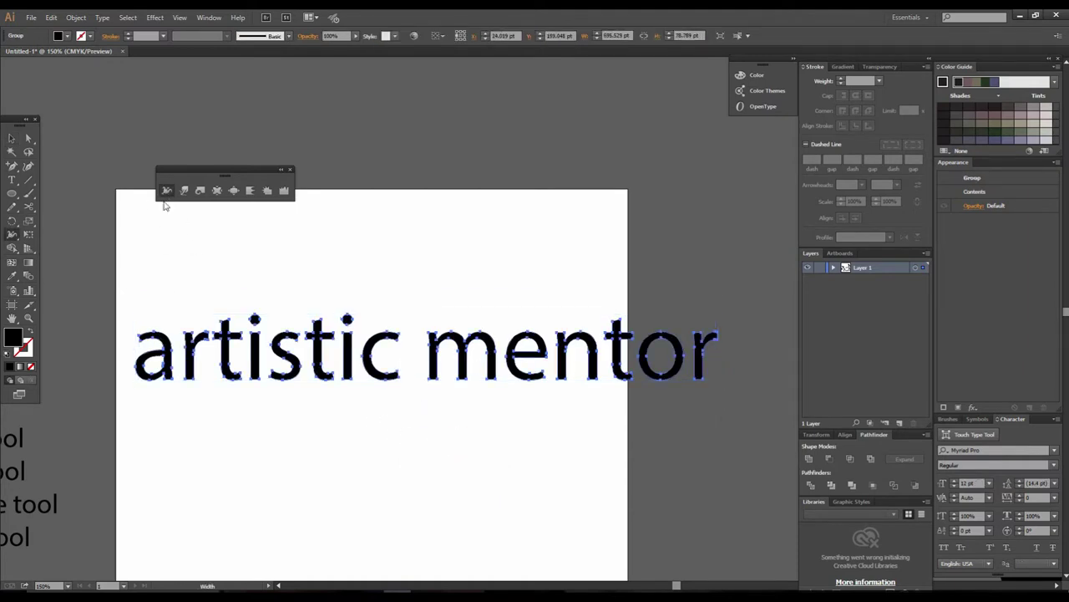
{"action": "left_click", "coordinate": [229, 348], "text": "ctrl"}
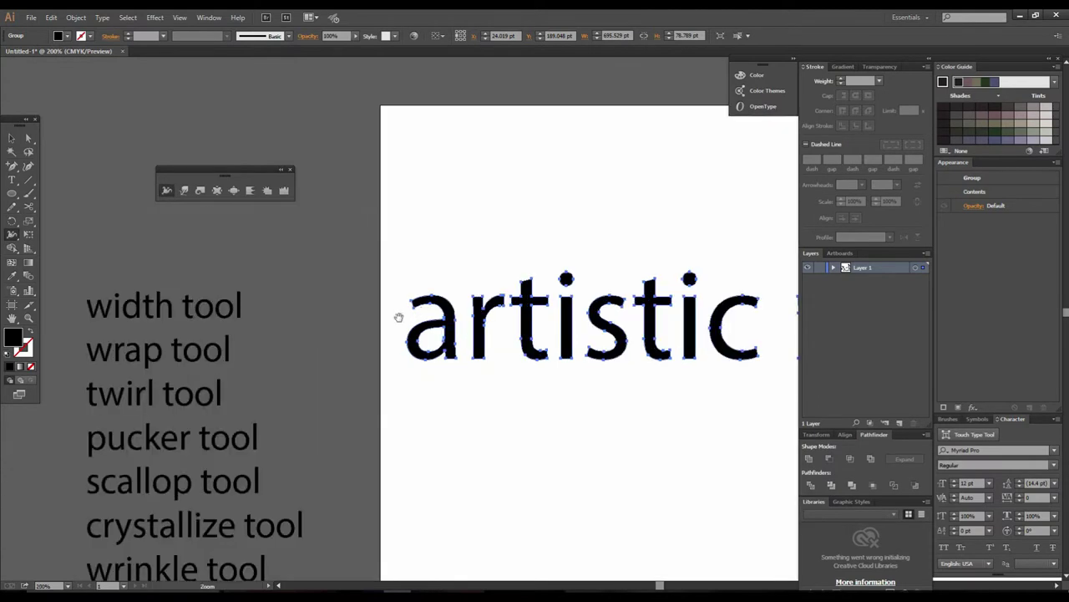
{"action": "left_click_drag", "start_coordinate": [439, 306], "coordinate": [319, 338]}
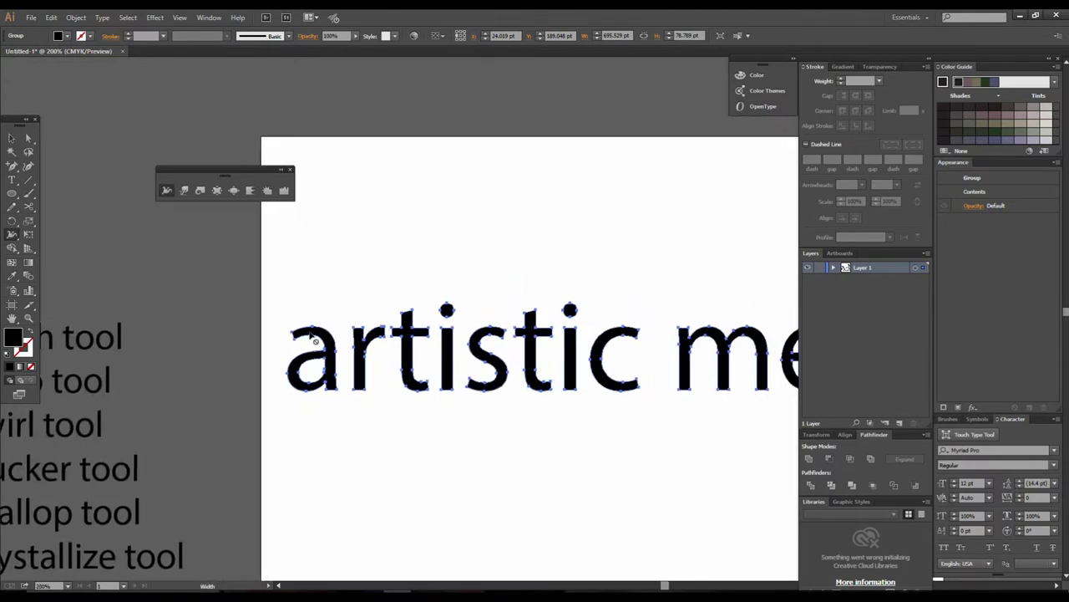
- Distort the outlined "artistic mentor" letters along their upper and lower edges with the Warp Tool
{"action": "mouse_move", "coordinate": [306, 323]}
{"action": "left_mouse_down"}
{"action": "mouse_move", "coordinate": [286, 304]}
{"action": "mouse_move", "coordinate": [286, 280]}
{"action": "mouse_move", "coordinate": [364, 287]}
{"action": "mouse_move", "coordinate": [349, 248]}
{"action": "mouse_move", "coordinate": [427, 288]}
{"action": "mouse_move", "coordinate": [432, 252]}
{"action": "mouse_move", "coordinate": [511, 256]}
{"action": "mouse_move", "coordinate": [390, 301]}
{"action": "left_mouse_up"}
{"action": "mouse_move", "coordinate": [449, 251]}
{"action": "left_mouse_down"}
{"action": "mouse_move", "coordinate": [490, 289]}
{"action": "mouse_move", "coordinate": [488, 279]}
{"action": "mouse_move", "coordinate": [551, 250]}
{"action": "left_mouse_up"}
{"action": "left_click_drag", "start_coordinate": [642, 324], "coordinate": [643, 251]}
{"action": "mouse_move", "coordinate": [684, 314]}
{"action": "left_mouse_down"}
{"action": "mouse_move", "coordinate": [504, 292]}
{"action": "mouse_move", "coordinate": [585, 299]}
{"action": "left_mouse_up"}
{"action": "mouse_move", "coordinate": [549, 347]}
{"action": "left_mouse_down"}
{"action": "mouse_move", "coordinate": [513, 371]}
{"action": "mouse_move", "coordinate": [476, 367]}
{"action": "mouse_move", "coordinate": [412, 389]}
{"action": "left_mouse_up"}
{"action": "mouse_move", "coordinate": [396, 343]}
{"action": "left_mouse_down"}
{"action": "mouse_move", "coordinate": [313, 389]}
{"action": "mouse_move", "coordinate": [292, 370]}
{"action": "mouse_move", "coordinate": [322, 382]}
{"action": "mouse_move", "coordinate": [282, 418]}
{"action": "mouse_move", "coordinate": [292, 402]}
{"action": "mouse_move", "coordinate": [533, 370]}
{"action": "left_mouse_up"}
{"action": "left_click_drag", "start_coordinate": [371, 310], "coordinate": [393, 380]}
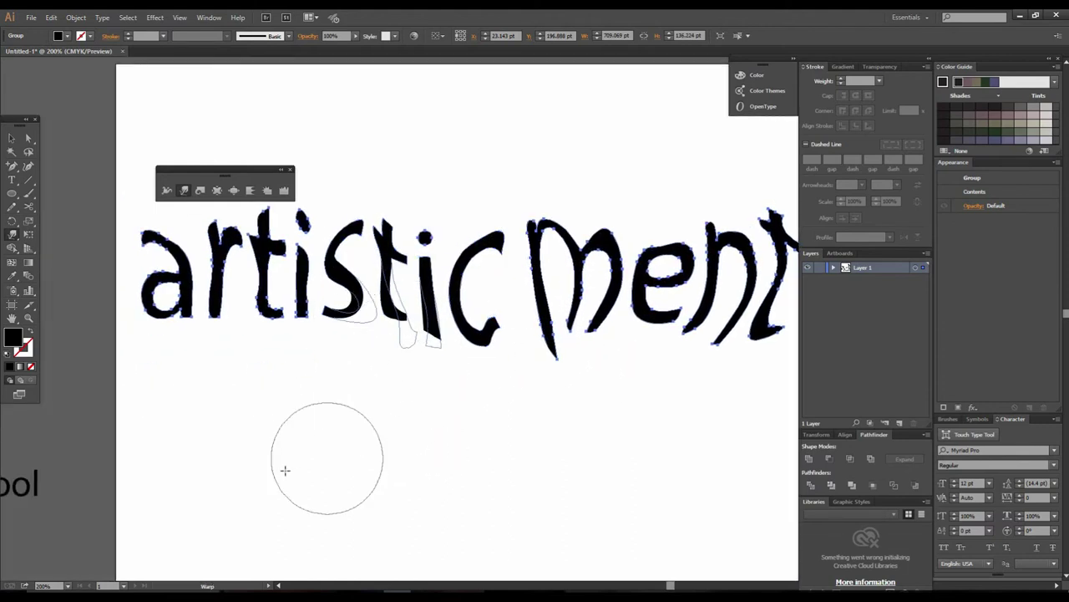
{"action": "left_click_drag", "start_coordinate": [286, 308], "coordinate": [313, 380]}
{"action": "mouse_move", "coordinate": [192, 296]}
{"action": "left_mouse_down"}
{"action": "mouse_move", "coordinate": [196, 398]}
{"action": "mouse_move", "coordinate": [136, 485]}
{"action": "left_mouse_up"}
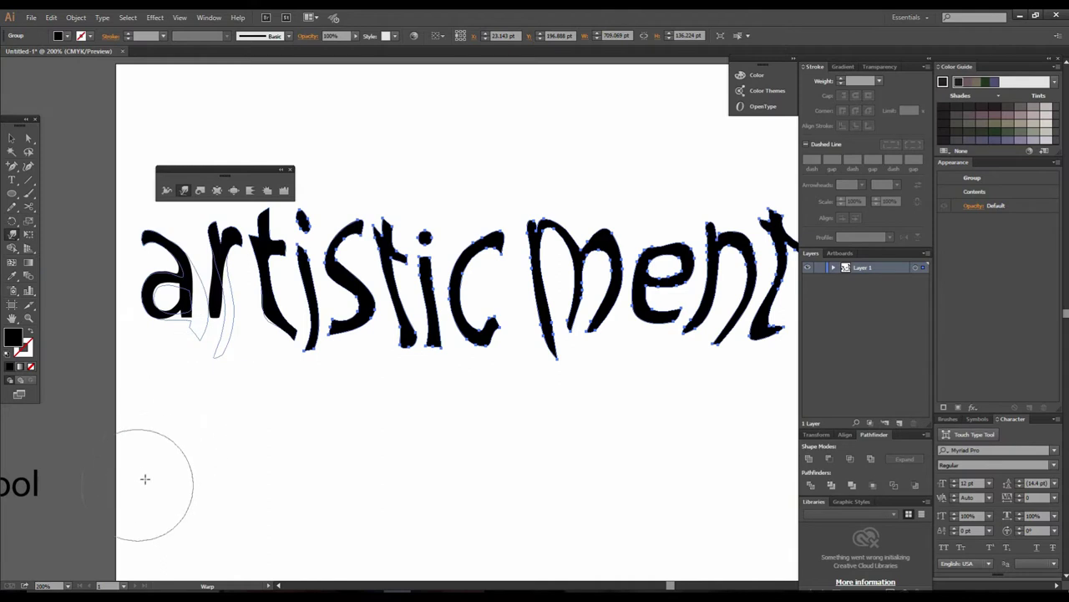
- Scale the warped lettering down to about 501 pt wide and move it up near the artboard's upper edge
{"action": "left_click", "coordinate": [528, 339], "text": "ctrl+alt"}
{"action": "left_click", "coordinate": [527, 339], "text": "ctrl+alt"}
{"action": "left_click", "coordinate": [528, 340], "text": "ctrl+alt"}
{"action": "left_click", "coordinate": [11, 139]}
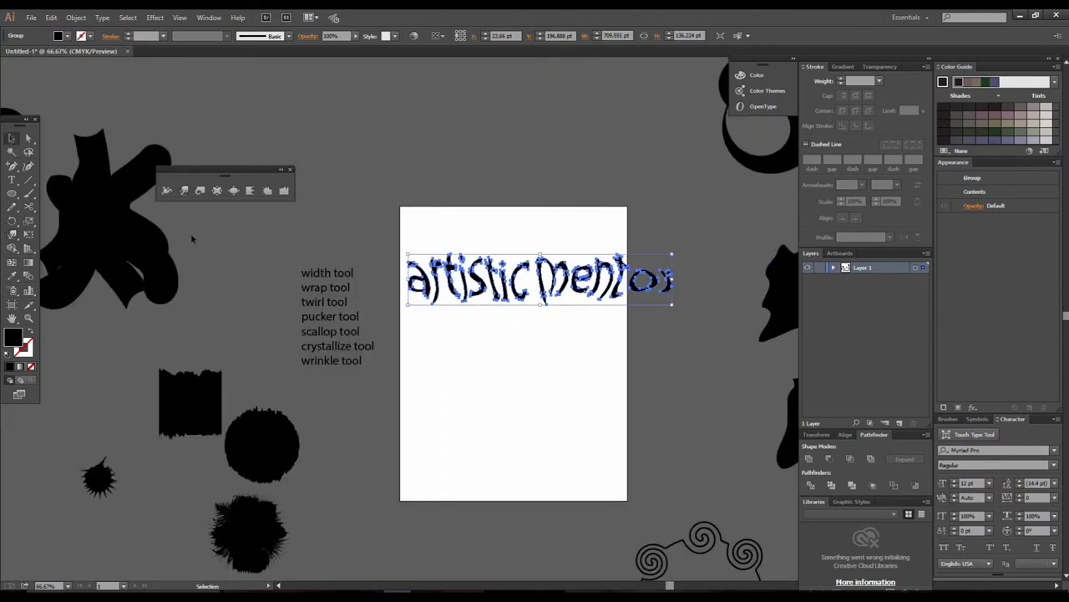
{"action": "left_click", "coordinate": [538, 422]}
{"action": "left_click_drag", "start_coordinate": [552, 389], "coordinate": [439, 425]}
{"action": "left_click", "coordinate": [470, 356]}
{"action": "left_click_drag", "start_coordinate": [453, 329], "coordinate": [373, 338]}
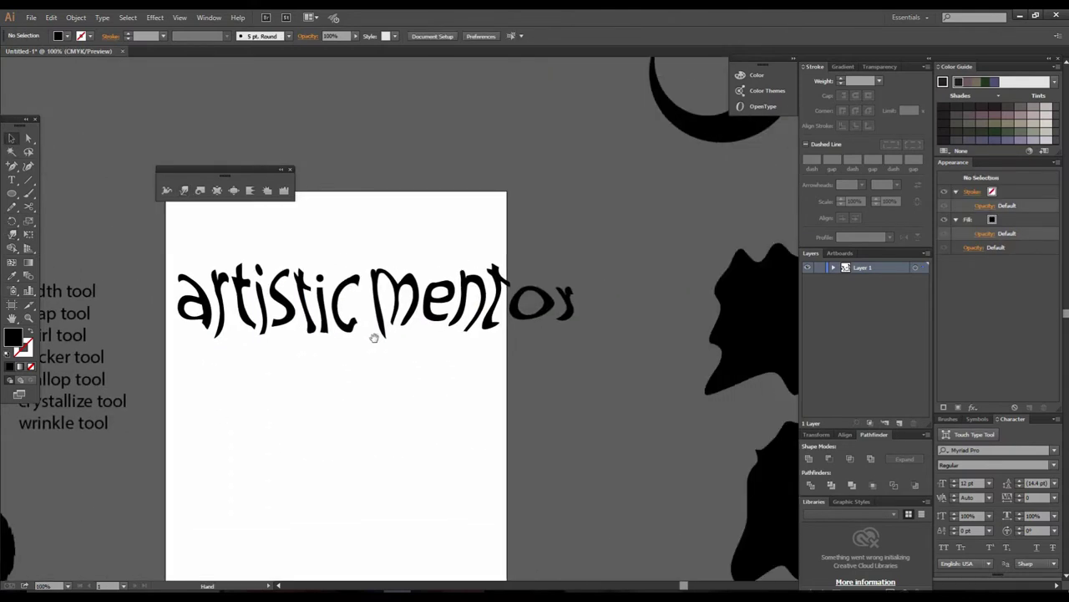
{"action": "left_click", "coordinate": [488, 311]}
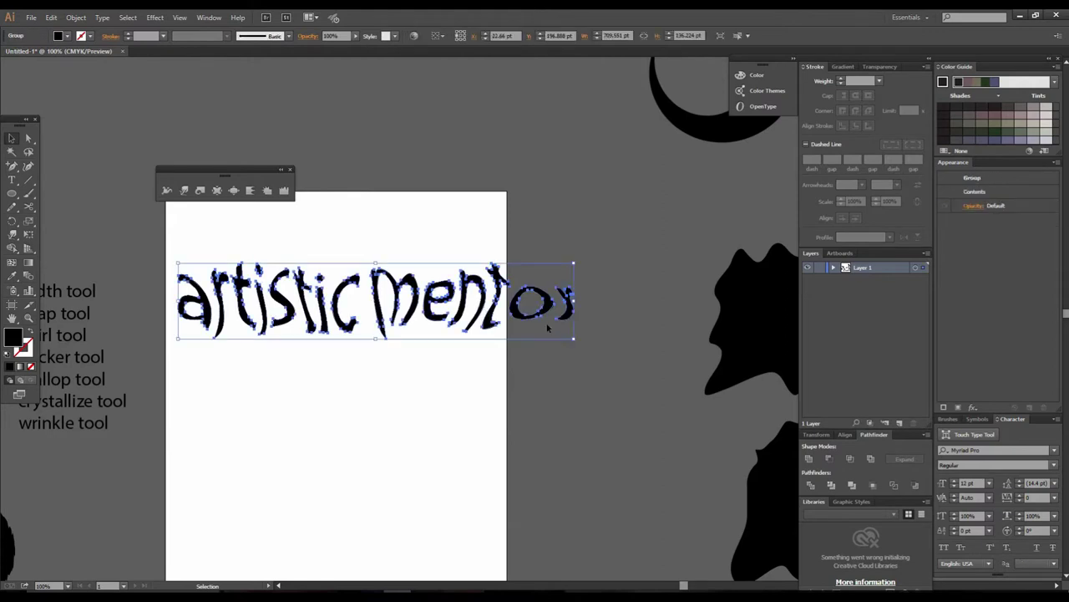
{"action": "left_click_drag", "start_coordinate": [574, 339], "coordinate": [516, 327]}
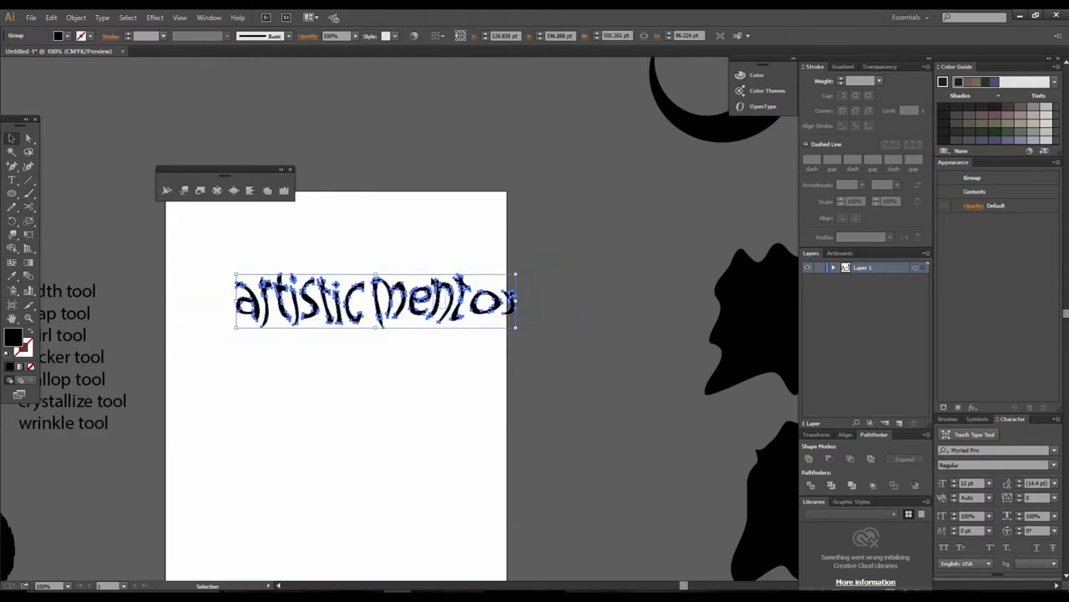
{"action": "left_click_drag", "start_coordinate": [399, 305], "coordinate": [391, 278]}
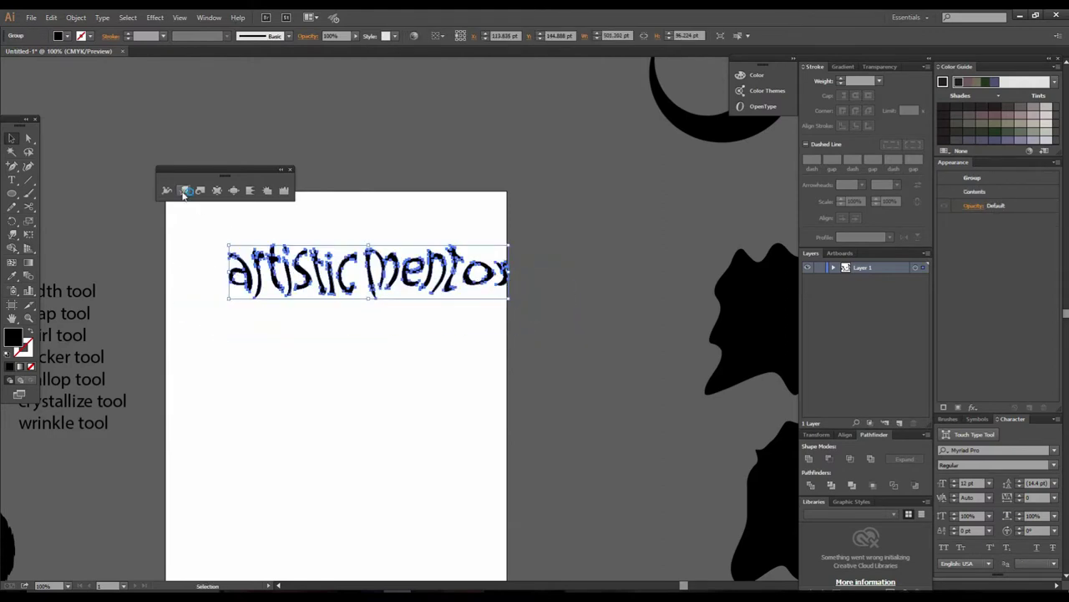
- Add a new "artistic mentor" text below the warped lettering and enlarge it to about 75.5 pt
{"action": "key", "text": "ctrl+plus"}
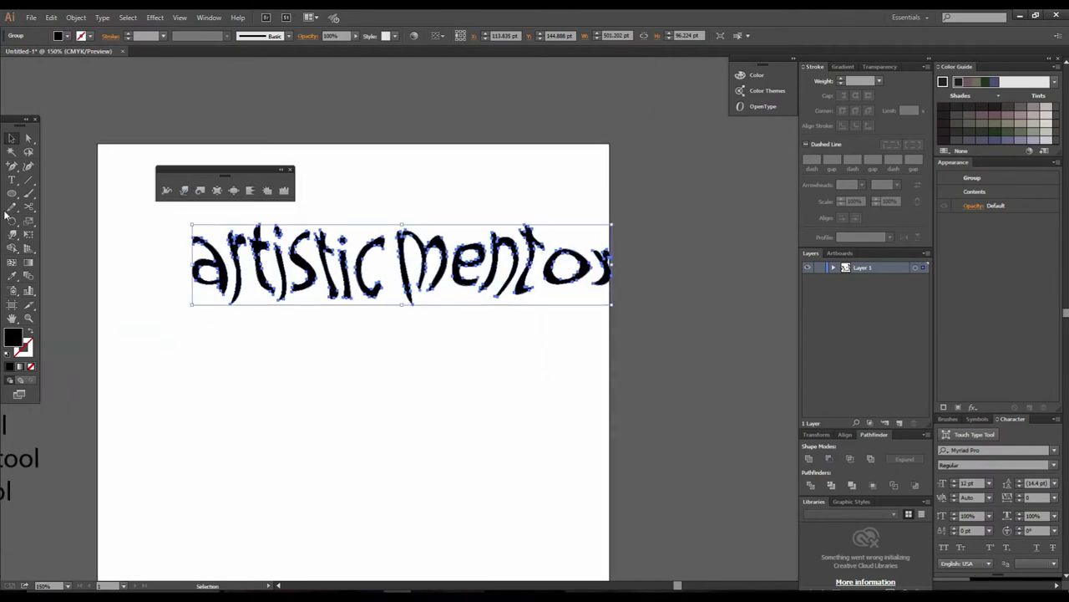
{"action": "left_click", "coordinate": [13, 181]}
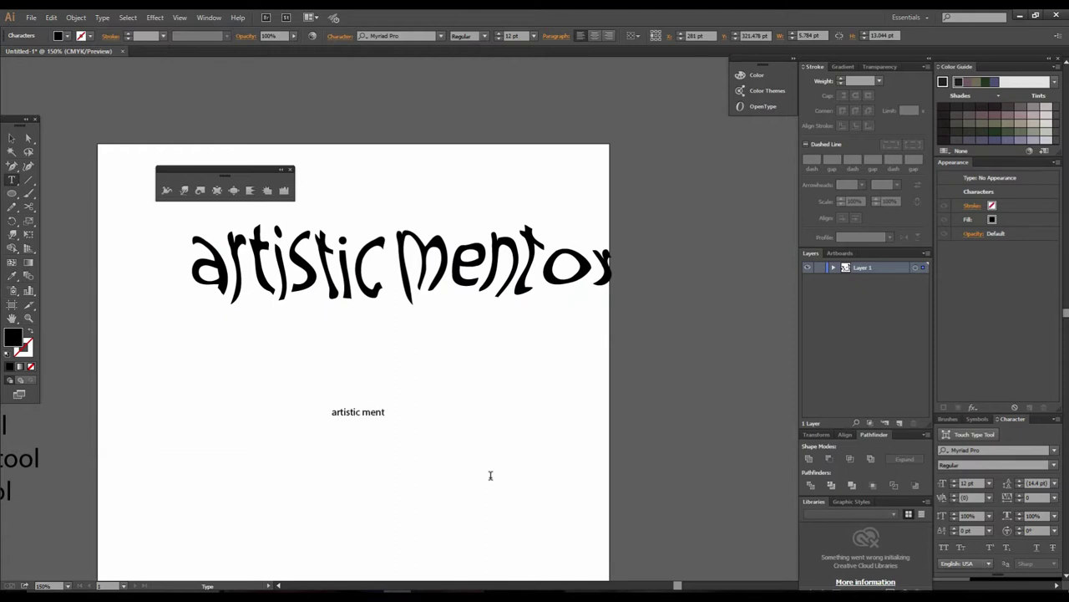
{"action": "left_click", "coordinate": [15, 141]}
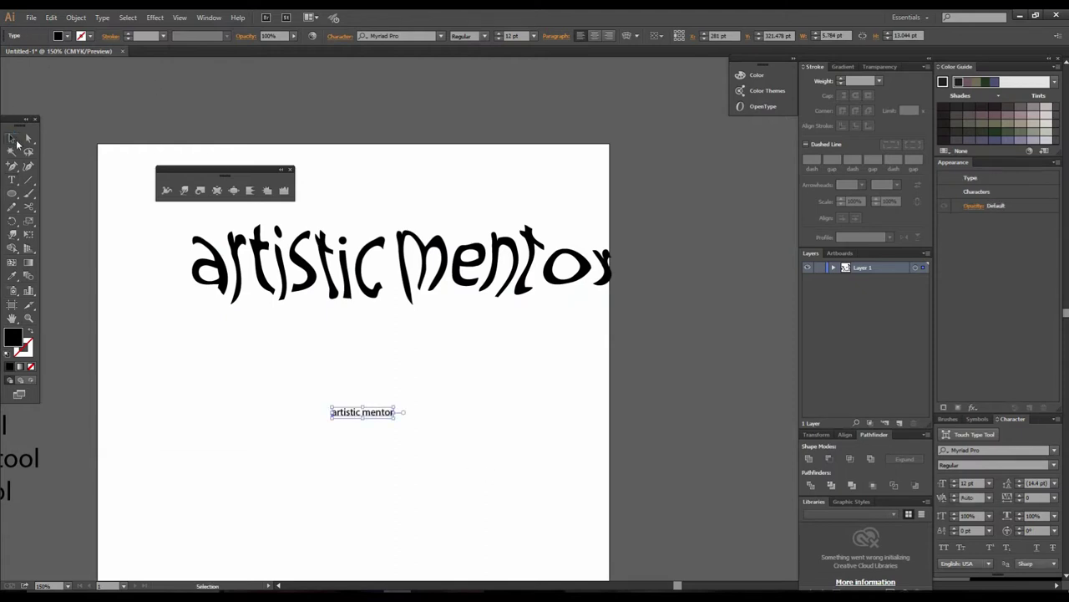
{"action": "left_click_drag", "start_coordinate": [395, 418], "coordinate": [553, 445]}
- Duplicate the new "artistic mentor" text five times, stacking the copies down and just past the artboard's lower edge
{"action": "left_click", "coordinate": [527, 396], "text": "ctrl+alt"}
{"action": "left_click", "coordinate": [524, 394], "text": "ctrl+alt"}
{"action": "left_click", "coordinate": [472, 278]}
{"action": "left_click_drag", "start_coordinate": [471, 278], "coordinate": [477, 306]}
{"action": "left_click_drag", "start_coordinate": [477, 306], "coordinate": [483, 443]}
{"action": "left_click_drag", "start_coordinate": [483, 442], "coordinate": [481, 483]}
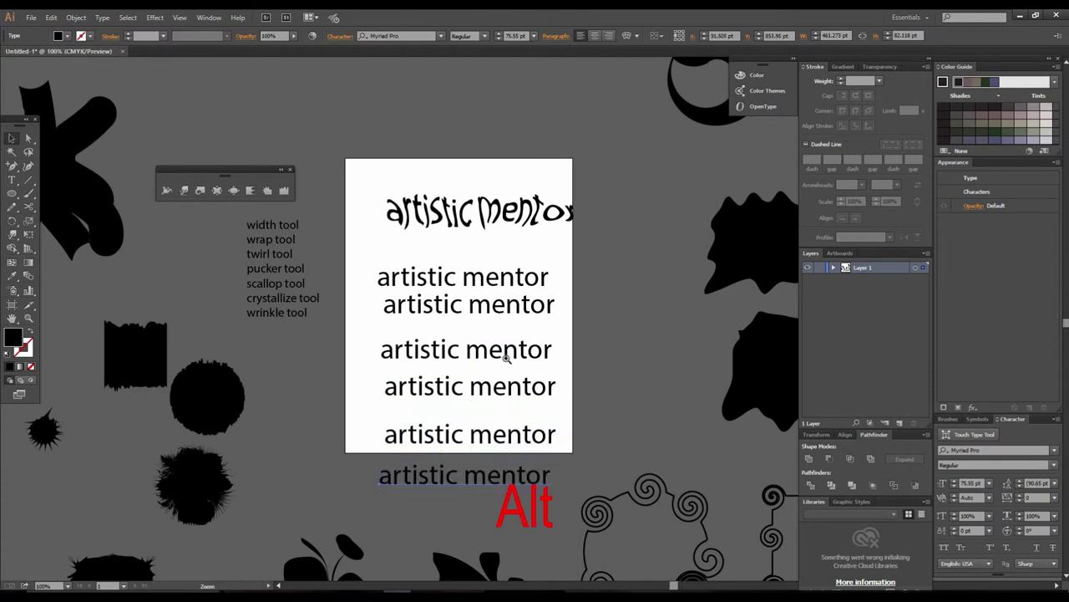
- Move the second plain "artistic mentor" line down to clear space below the first plain line
{"action": "left_click", "coordinate": [506, 357], "text": "ctrl"}
{"action": "left_click", "coordinate": [495, 303], "text": "ctrl"}
{"action": "left_click", "coordinate": [495, 304], "text": "ctrl"}
{"action": "left_click_drag", "start_coordinate": [506, 299], "coordinate": [439, 472]}
{"action": "left_click_drag", "start_coordinate": [449, 405], "coordinate": [447, 565]}
{"action": "left_click_drag", "start_coordinate": [481, 451], "coordinate": [470, 547]}
{"action": "left_click", "coordinate": [480, 406], "text": "ctrl"}
{"action": "left_click_drag", "start_coordinate": [494, 422], "coordinate": [456, 540]}
{"action": "left_click", "coordinate": [487, 440], "text": "ctrl+alt"}
{"action": "left_click_drag", "start_coordinate": [489, 396], "coordinate": [487, 465]}
- Convert the topmost plain "artistic mentor" line to outlines and move it up beneath the warped lettering
{"action": "left_click", "coordinate": [488, 422]}
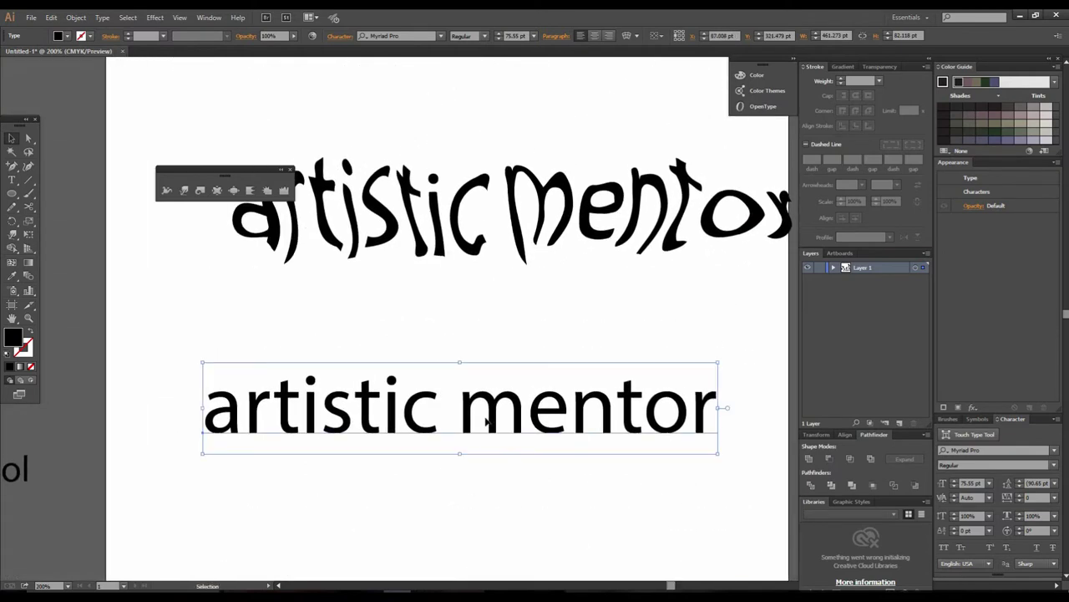
{"action": "right_click", "coordinate": [489, 422]}
{"action": "left_click", "coordinate": [518, 492]}
{"action": "left_click_drag", "start_coordinate": [420, 459], "coordinate": [476, 421]}
- Twist the letters of the outlined second line with the Twirl Tool
{"action": "left_click", "coordinate": [201, 192]}
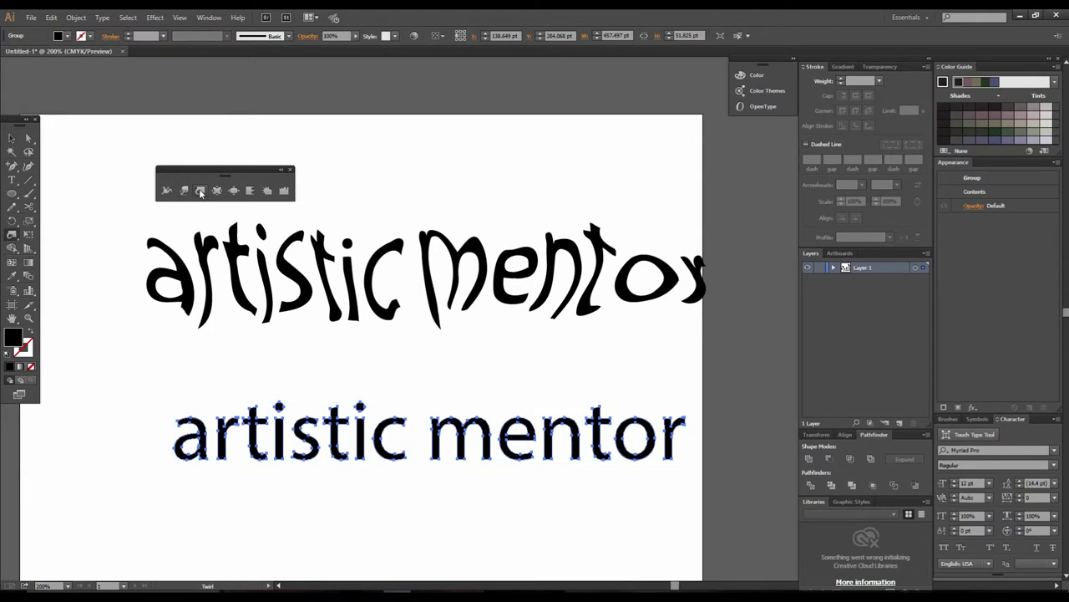
{"action": "left_click", "coordinate": [383, 391]}
{"action": "mouse_move", "coordinate": [222, 368]}
{"action": "left_mouse_down"}
{"action": "mouse_move", "coordinate": [311, 361]}
{"action": "mouse_move", "coordinate": [334, 347]}
{"action": "mouse_move", "coordinate": [448, 370]}
{"action": "mouse_move", "coordinate": [482, 342]}
{"action": "mouse_move", "coordinate": [560, 376]}
{"action": "mouse_move", "coordinate": [411, 328]}
{"action": "mouse_move", "coordinate": [657, 334]}
{"action": "mouse_move", "coordinate": [623, 368]}
{"action": "left_mouse_up"}
- Move a plain "artistic mentor" copy up beneath the twirled line and convert it to outlines
{"action": "key", "text": "ctrl+minus"}
{"action": "key", "text": "ctrl+minus"}
{"action": "key", "text": "ctrl+minus"}
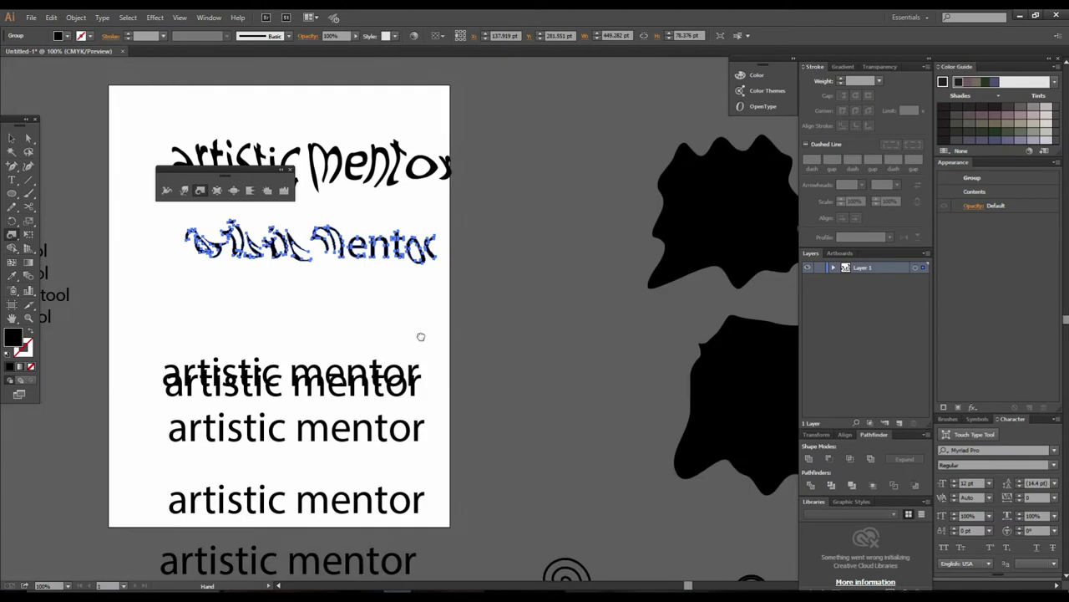
{"action": "left_click_drag", "start_coordinate": [420, 337], "coordinate": [511, 383]}
{"action": "left_click", "coordinate": [15, 140]}
{"action": "left_click", "coordinate": [441, 340]}
{"action": "left_click_drag", "start_coordinate": [443, 345], "coordinate": [475, 420]}
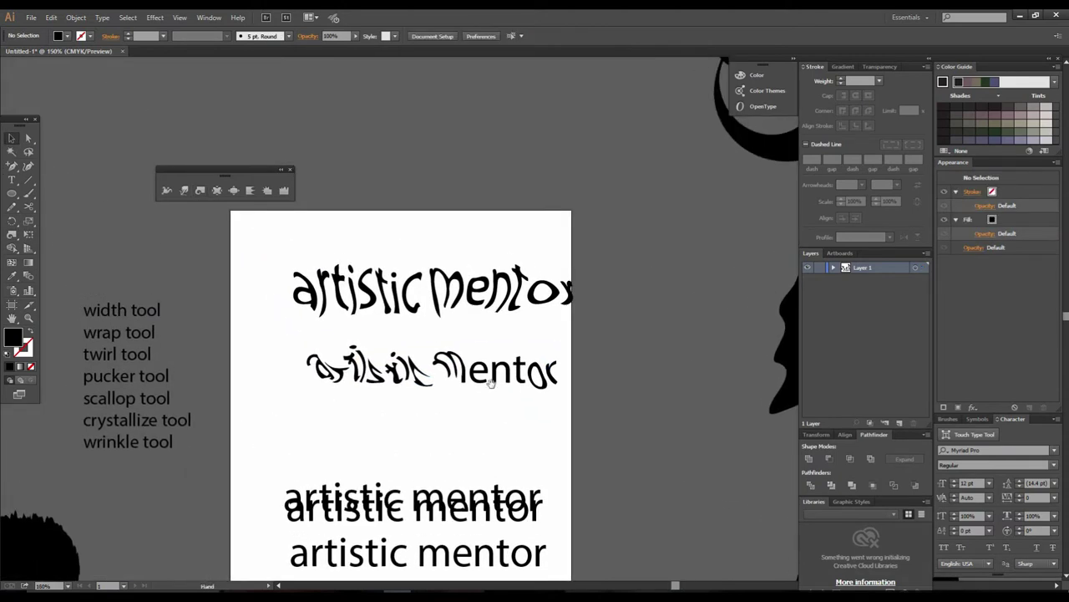
{"action": "left_click", "coordinate": [491, 384], "text": "ctrl"}
{"action": "left_click_drag", "start_coordinate": [431, 486], "coordinate": [370, 501]}
{"action": "left_click", "coordinate": [456, 397], "text": "ctrl"}
{"action": "right_click", "coordinate": [398, 342]}
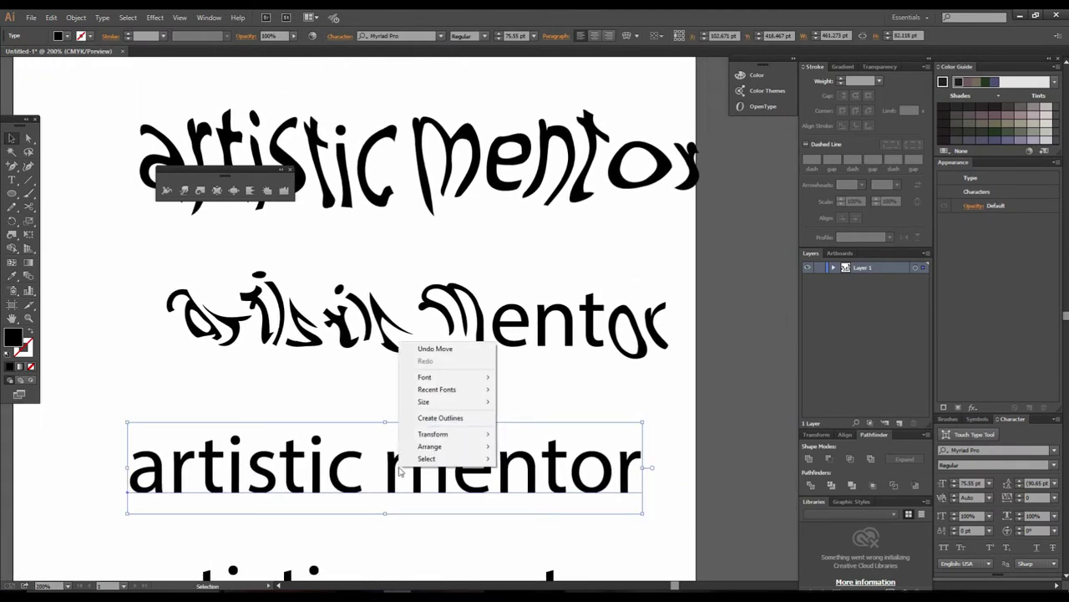
{"action": "left_click", "coordinate": [448, 418]}
{"action": "left_click_drag", "start_coordinate": [443, 464], "coordinate": [442, 431]}
- Pinch the letters of the outlined third line across its full width with the Pucker Tool
{"action": "left_click", "coordinate": [398, 381], "text": "ctrl"}
{"action": "left_click_drag", "start_coordinate": [396, 373], "coordinate": [389, 382]}
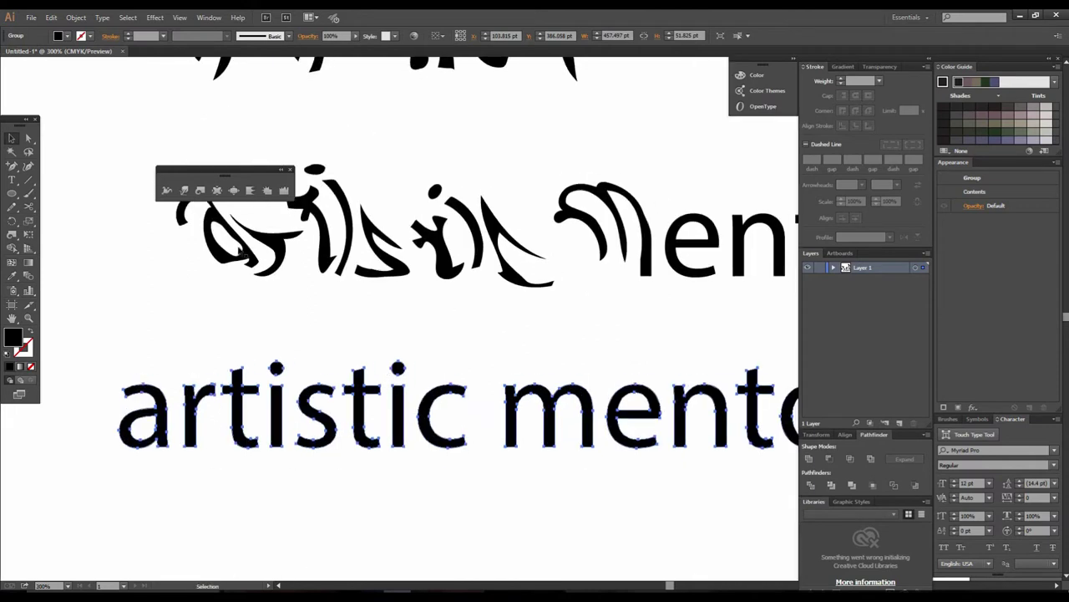
{"action": "left_click", "coordinate": [216, 192]}
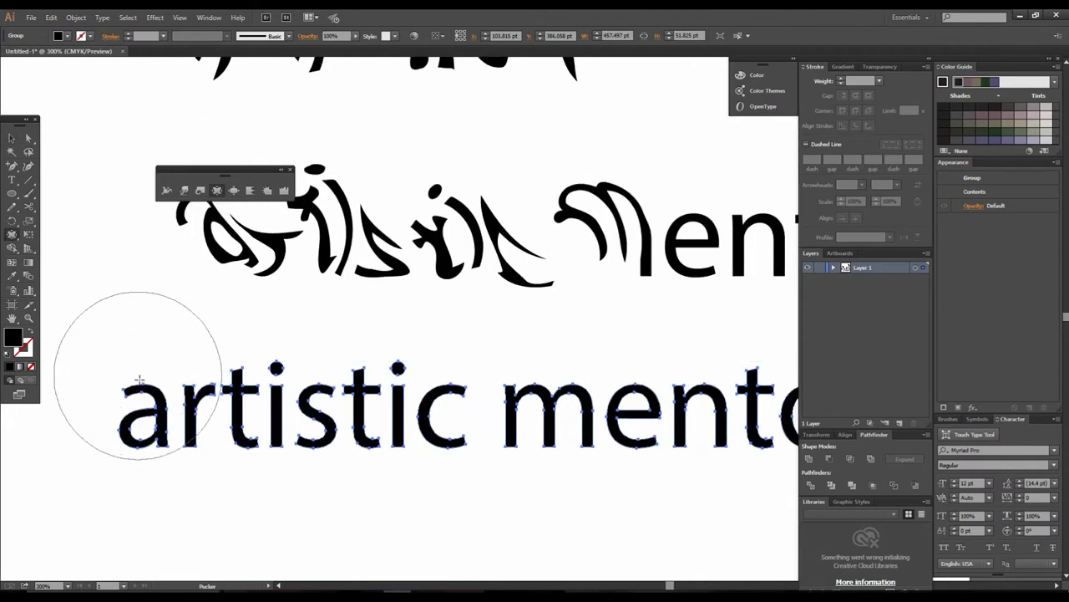
{"action": "left_click_drag", "start_coordinate": [148, 378], "coordinate": [127, 395]}
{"action": "key", "text": "ctrl+z"}
{"action": "mouse_move", "coordinate": [262, 392]}
{"action": "left_mouse_down"}
{"action": "mouse_move", "coordinate": [540, 406]}
{"action": "mouse_move", "coordinate": [376, 414]}
{"action": "left_mouse_up"}
{"action": "key", "text": "space"}
{"action": "left_click_drag", "start_coordinate": [482, 395], "coordinate": [652, 406]}
- Move the puckered line up close beneath the twirled line
{"action": "key", "text": "space"}
{"action": "key", "text": "ctrl+minus"}
{"action": "key", "text": "v"}
{"action": "scroll", "coordinate": [489, 401], "scroll_direction": "up", "scroll_amount": 2}
{"action": "left_click", "coordinate": [489, 401]}
{"action": "left_click_drag", "start_coordinate": [430, 377], "coordinate": [434, 356]}
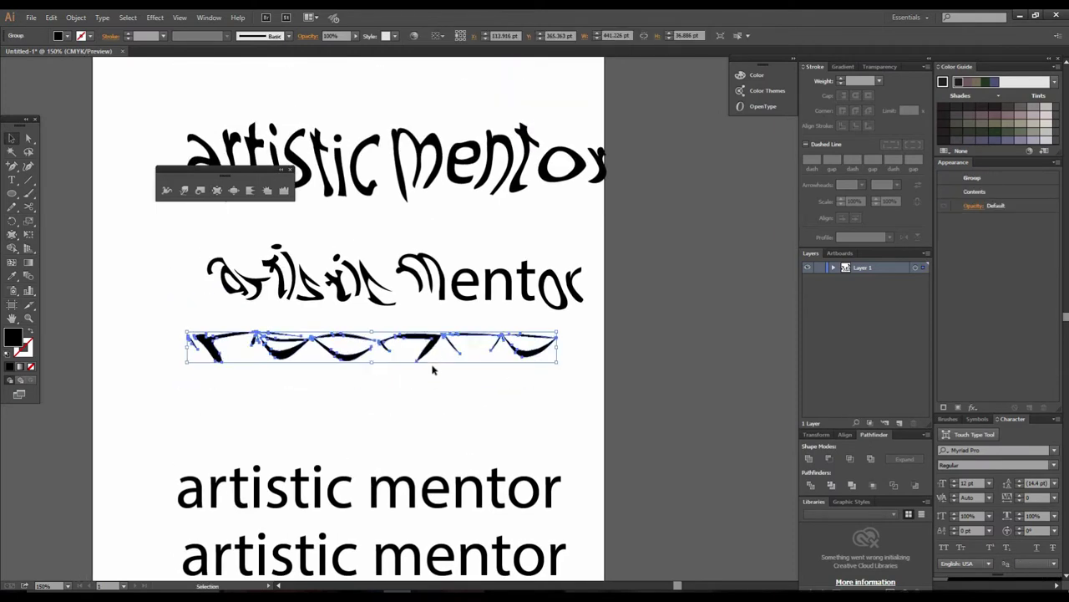
- Move the next plain "artistic mentor" copy up beneath the puckered line and convert it to outlines
{"action": "left_click_drag", "start_coordinate": [407, 480], "coordinate": [408, 427]}
{"action": "right_click", "coordinate": [409, 429]}
{"action": "left_click", "coordinate": [457, 508]}
{"action": "left_click_drag", "start_coordinate": [437, 480], "coordinate": [434, 512]}
- Try the Bloat Tool on the word "artistic" in the outlined fourth line and undo the bloating
{"action": "left_click", "coordinate": [234, 190]}
{"action": "mouse_move", "coordinate": [179, 448]}
{"action": "left_mouse_down"}
{"action": "mouse_move", "coordinate": [241, 469]}
{"action": "mouse_move", "coordinate": [266, 450]}
{"action": "mouse_move", "coordinate": [288, 471]}
{"action": "mouse_move", "coordinate": [351, 455]}
{"action": "left_mouse_up"}
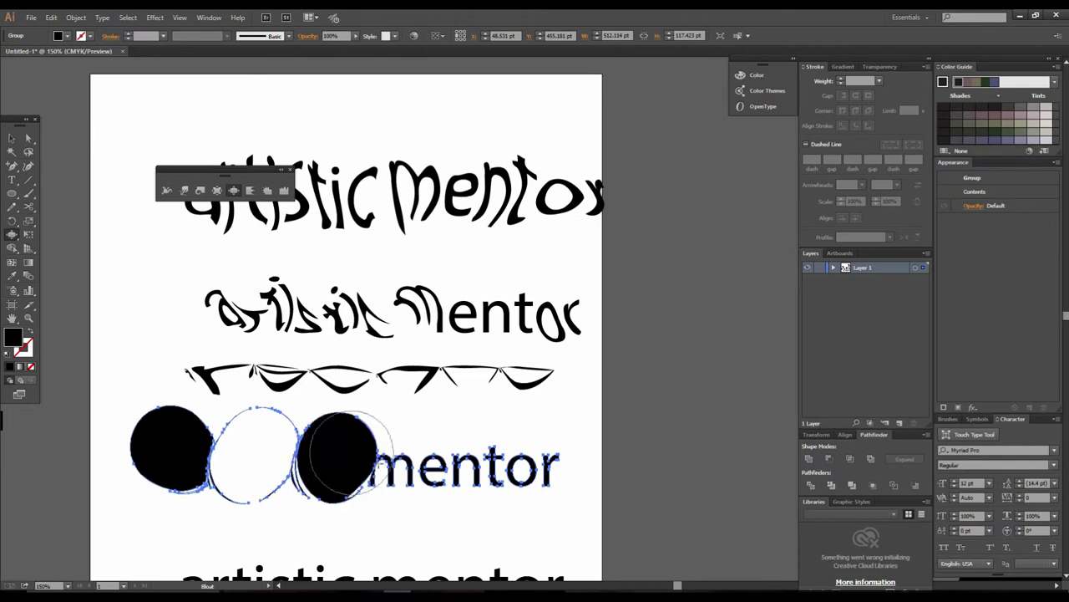
{"action": "key", "text": "ctrl+z"}
{"action": "key", "text": "ctrl+z"}
{"action": "key", "text": "ctrl+z"}
{"action": "key", "text": "ctrl+z"}
{"action": "key", "text": "ctrl+z"}
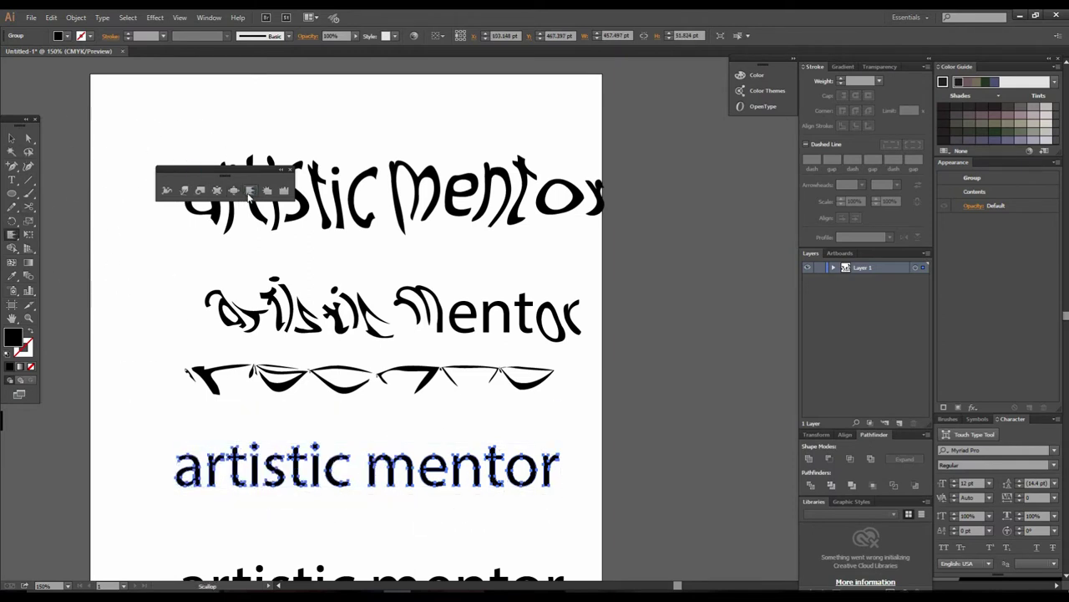
- Scallop the first letters and the "tic" ending of "artistic" in the fourth line with the Scallop Tool
{"action": "left_click_drag", "start_coordinate": [172, 452], "coordinate": [229, 486]}
{"action": "key", "text": "ctrl+z"}
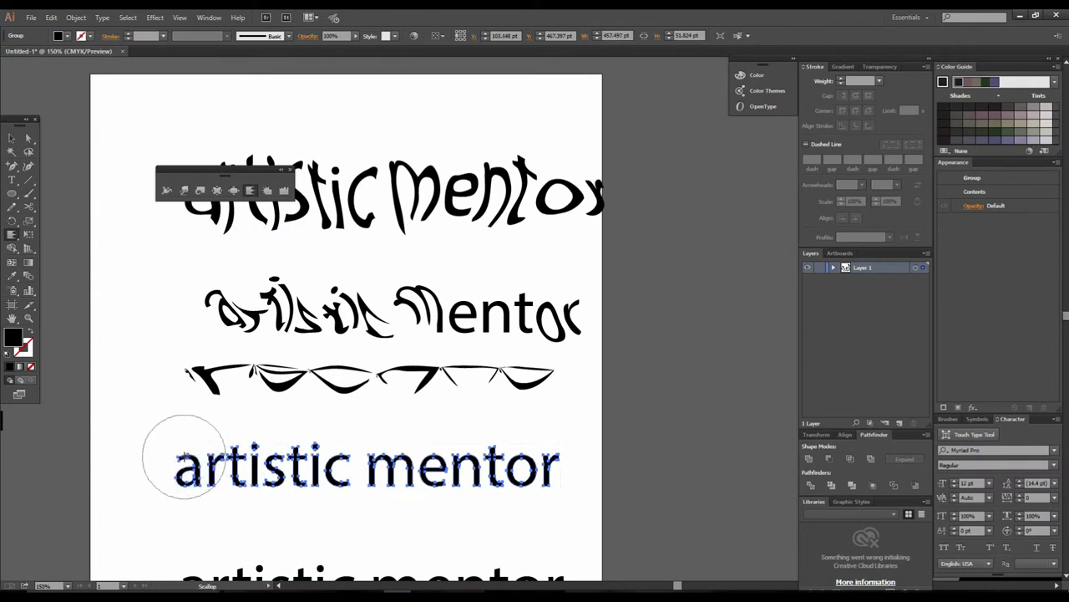
{"action": "left_click_drag", "start_coordinate": [187, 454], "coordinate": [191, 459]}
{"action": "left_click_drag", "start_coordinate": [284, 453], "coordinate": [334, 437]}
{"action": "left_click", "coordinate": [13, 139]}
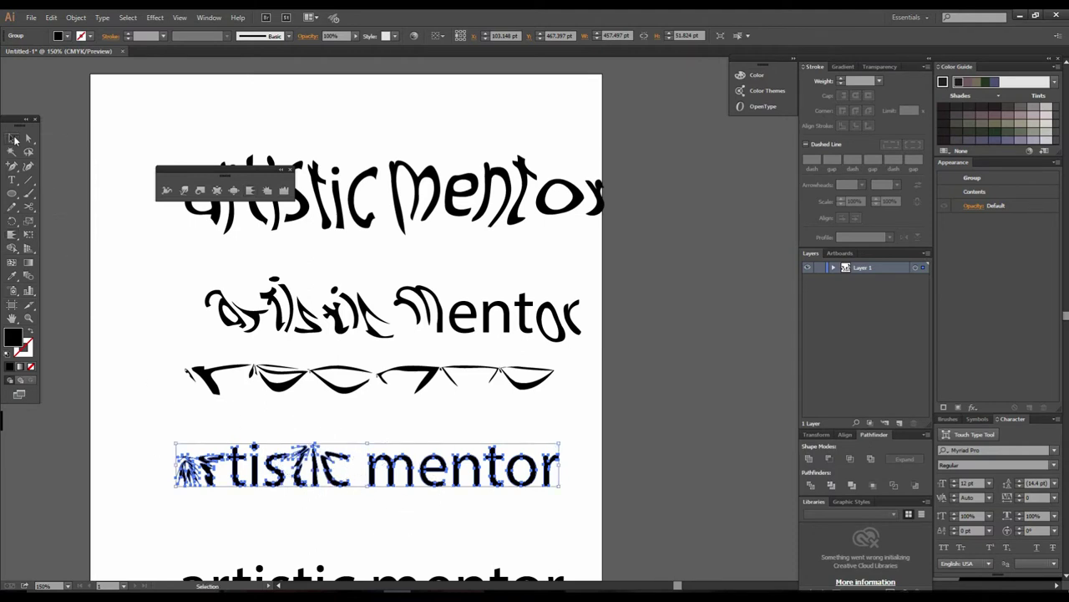
{"action": "left_click", "coordinate": [374, 556]}
- Spike the letters of "mentor" after the "m" in the fourth line with the Crystallize Tool
{"action": "left_click_drag", "start_coordinate": [368, 497], "coordinate": [317, 488]}
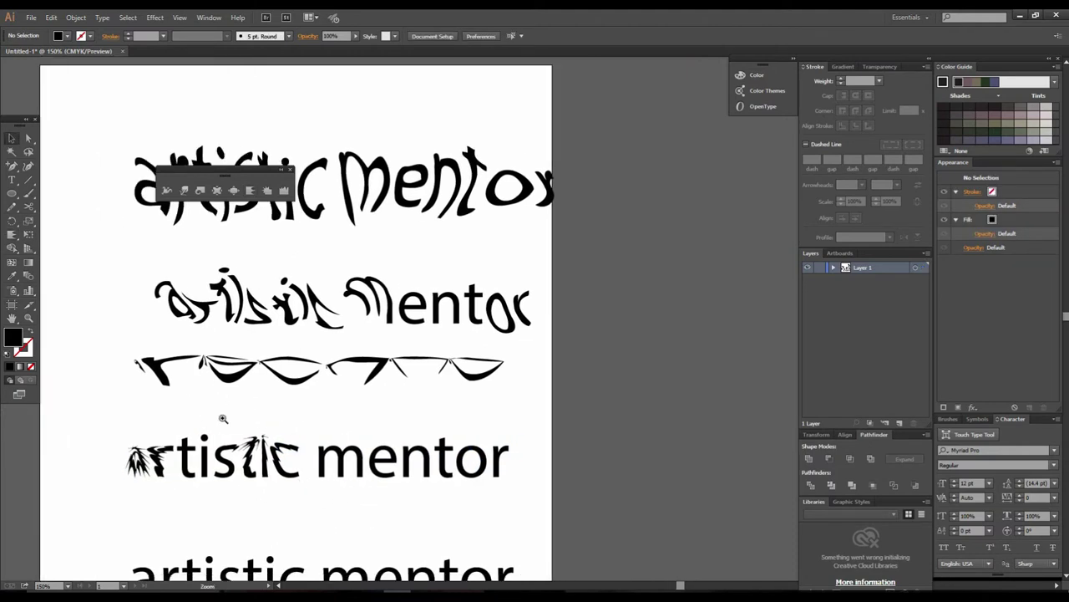
{"action": "left_click", "coordinate": [385, 448]}
{"action": "left_click_drag", "start_coordinate": [519, 459], "coordinate": [286, 500]}
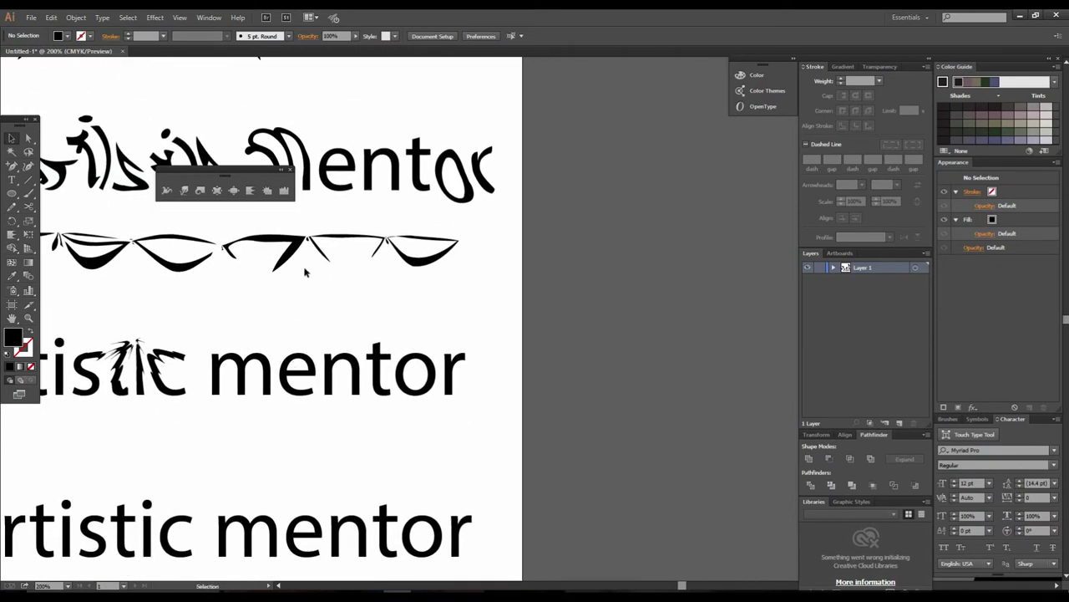
{"action": "mouse_move", "coordinate": [451, 356]}
{"action": "left_mouse_down"}
{"action": "mouse_move", "coordinate": [404, 348]}
{"action": "mouse_move", "coordinate": [323, 393]}
{"action": "mouse_move", "coordinate": [289, 383]}
{"action": "left_mouse_up"}
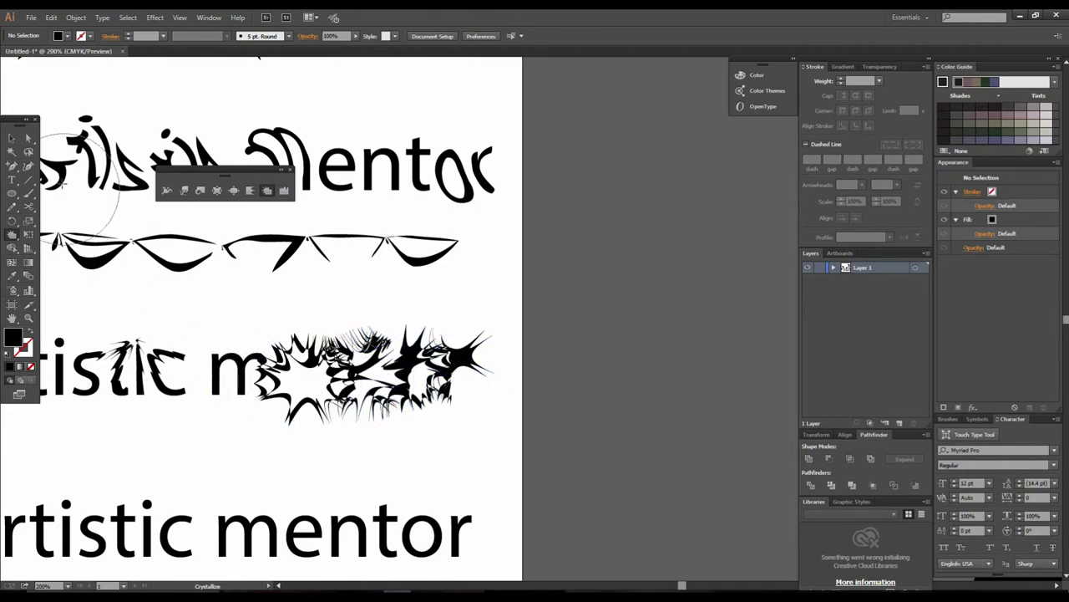
- Convert the plain "artistic mentor" line below the crystallized one to outlines and move it slightly up
{"action": "left_click", "coordinate": [456, 405], "text": "ctrl+alt"}
{"action": "left_click_drag", "start_coordinate": [459, 401], "coordinate": [401, 452]}
{"action": "left_click", "coordinate": [434, 349], "text": "ctrl"}
{"action": "left_click_drag", "start_coordinate": [483, 347], "coordinate": [426, 405]}
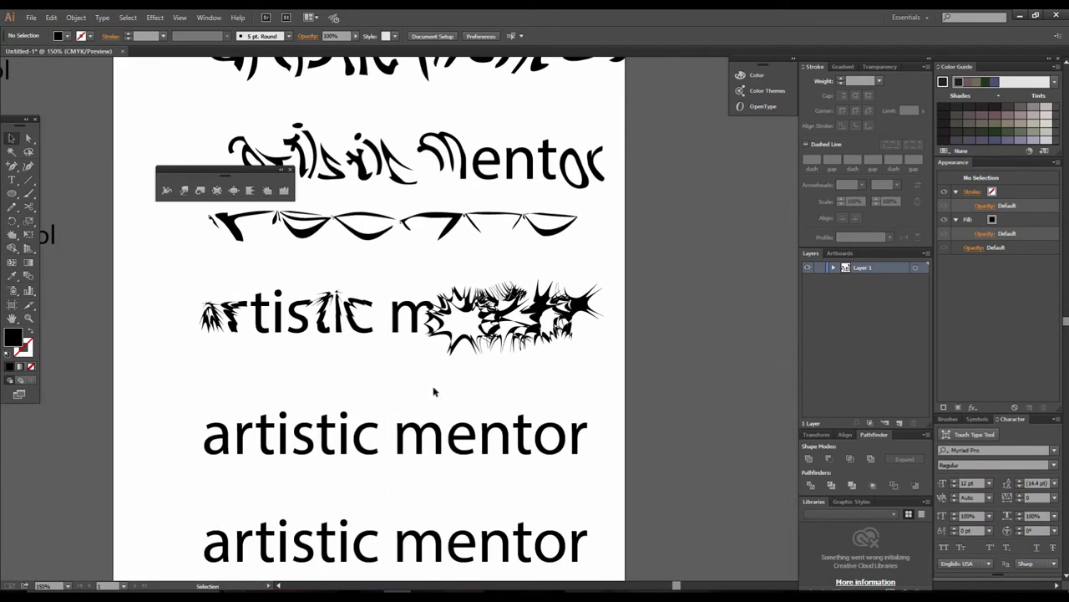
{"action": "right_click", "coordinate": [343, 431]}
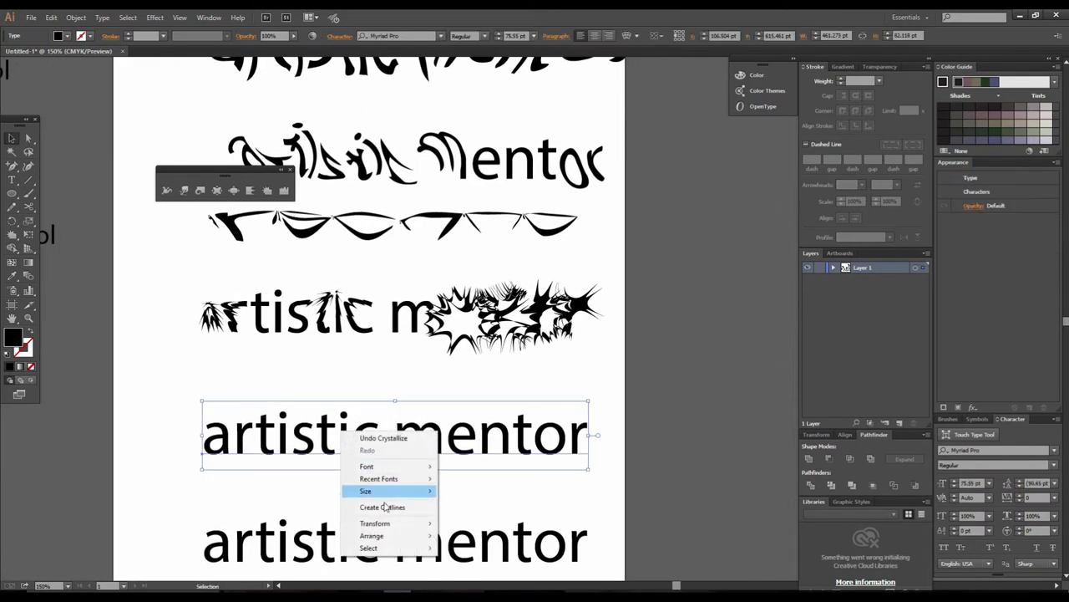
{"action": "left_click", "coordinate": [386, 505]}
{"action": "left_click_drag", "start_coordinate": [427, 430], "coordinate": [368, 442]}
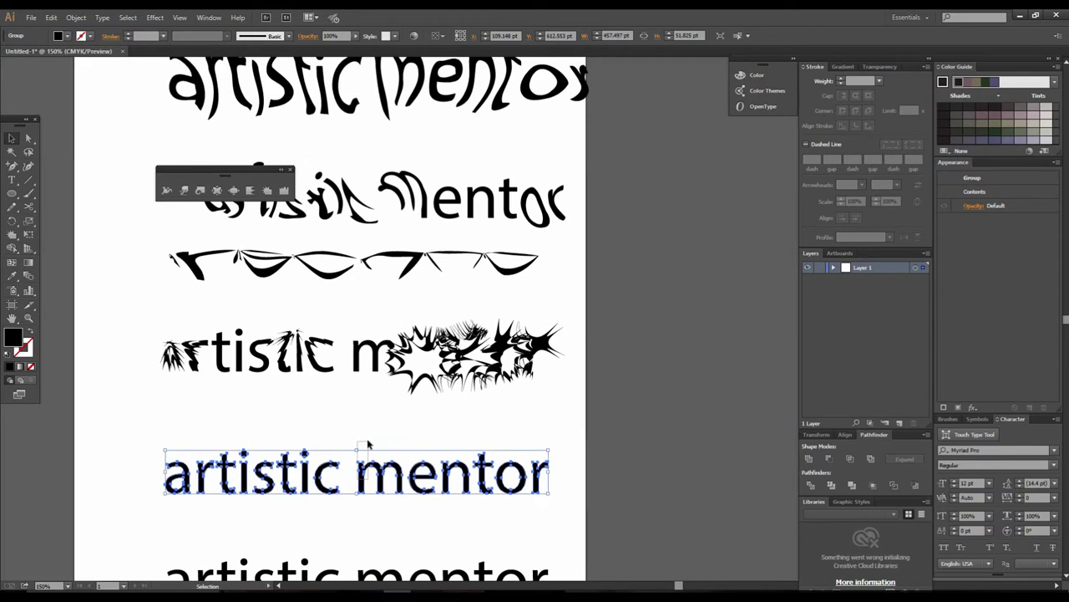
{"action": "left_click_drag", "start_coordinate": [367, 483], "coordinate": [368, 462]}
- Roughen the whole outlined "artistic mentor" line below the crystallized one with the Wrinkle Tool and deselect it
{"action": "left_click", "coordinate": [283, 191]}
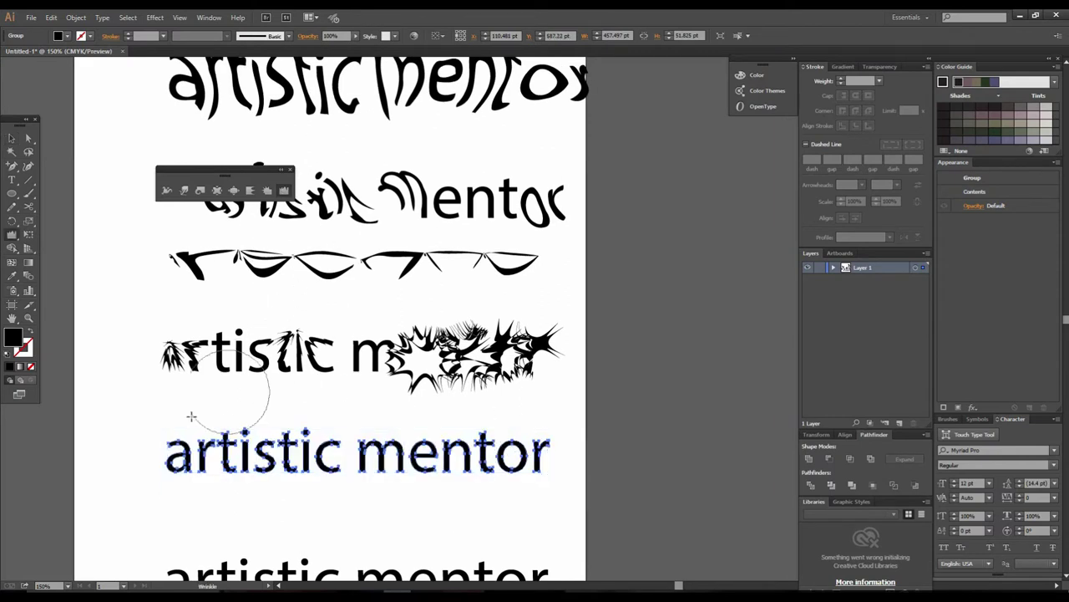
{"action": "mouse_move", "coordinate": [181, 436]}
{"action": "left_mouse_down"}
{"action": "mouse_move", "coordinate": [309, 441]}
{"action": "mouse_move", "coordinate": [317, 417]}
{"action": "mouse_move", "coordinate": [390, 454]}
{"action": "mouse_move", "coordinate": [387, 409]}
{"action": "mouse_move", "coordinate": [447, 464]}
{"action": "mouse_move", "coordinate": [471, 448]}
{"action": "mouse_move", "coordinate": [454, 506]}
{"action": "mouse_move", "coordinate": [543, 444]}
{"action": "mouse_move", "coordinate": [576, 483]}
{"action": "left_mouse_up"}
{"action": "left_click", "coordinate": [11, 138]}
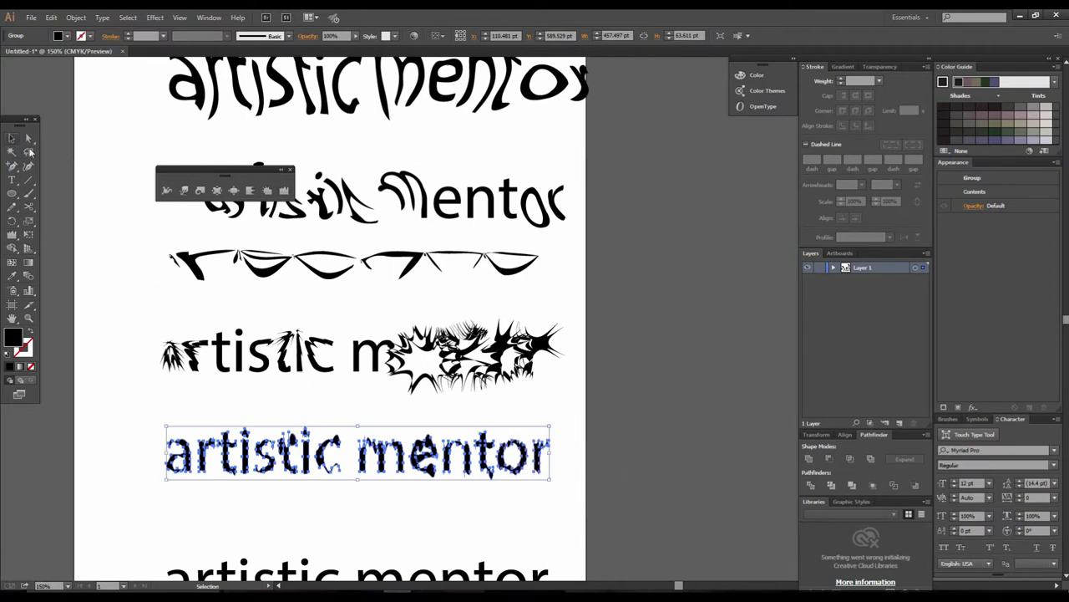
{"action": "left_click", "coordinate": [631, 424]}
- Move all the distorted "artistic mentor" lines off the artboard to the empty canvas above it
{"action": "left_click", "coordinate": [530, 391], "text": "ctrl+alt"}
{"action": "left_click_drag", "start_coordinate": [527, 318], "coordinate": [489, 488]}
{"action": "left_click", "coordinate": [519, 390], "text": "ctrl+alt"}
{"action": "left_click", "coordinate": [519, 390], "text": "ctrl+alt"}
{"action": "left_click_drag", "start_coordinate": [493, 418], "coordinate": [495, 496]}
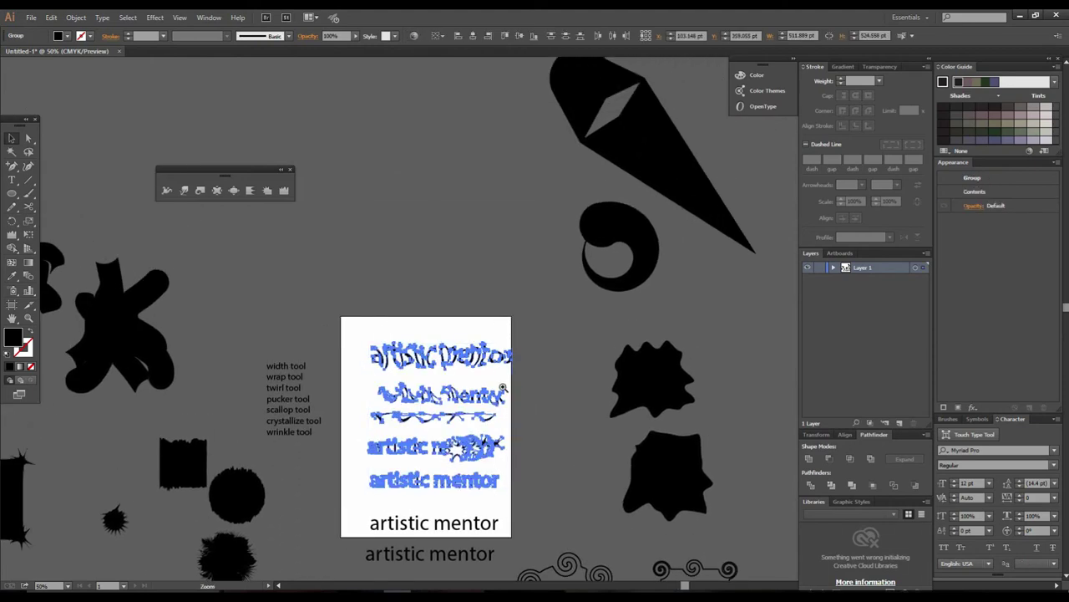
{"action": "left_click", "coordinate": [504, 385], "text": "ctrl"}
{"action": "left_click", "coordinate": [505, 384], "text": "ctrl"}
{"action": "left_click_drag", "start_coordinate": [540, 289], "coordinate": [518, 559]}
{"action": "left_click", "coordinate": [528, 380], "text": "ctrl+alt"}
{"action": "left_click", "coordinate": [530, 382], "text": "ctrl+alt"}
{"action": "left_click_drag", "start_coordinate": [503, 426], "coordinate": [434, 170]}
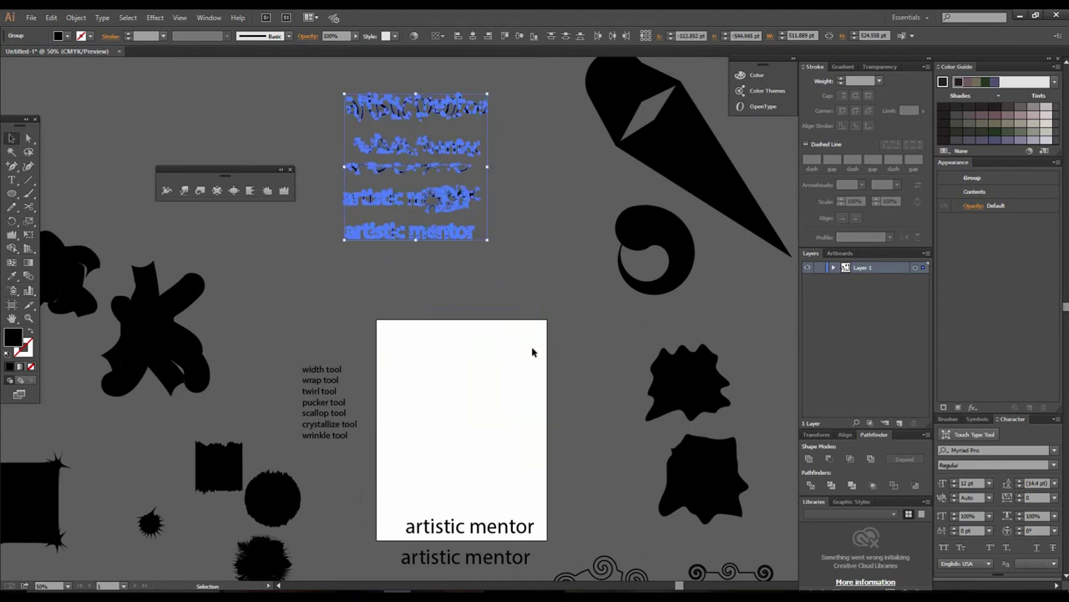
{"action": "left_click", "coordinate": [531, 340], "text": "ctrl"}
{"action": "left_click_drag", "start_coordinate": [496, 325], "coordinate": [460, 409]}
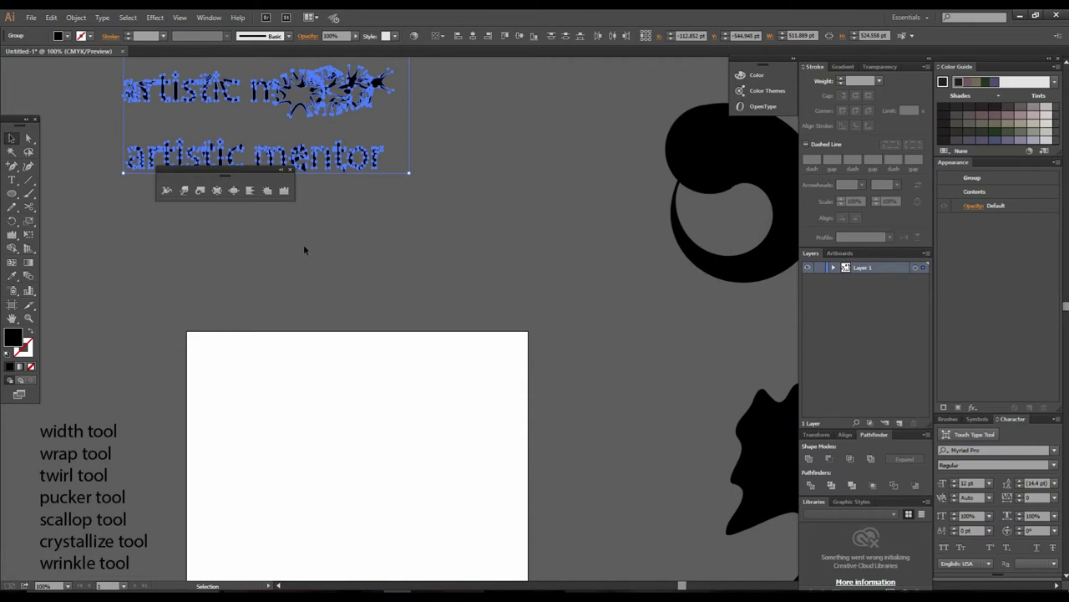
{"action": "left_click", "coordinate": [380, 297]}
{"action": "key", "text": "z"}
{"action": "left_click", "coordinate": [506, 351], "text": "ctrl"}
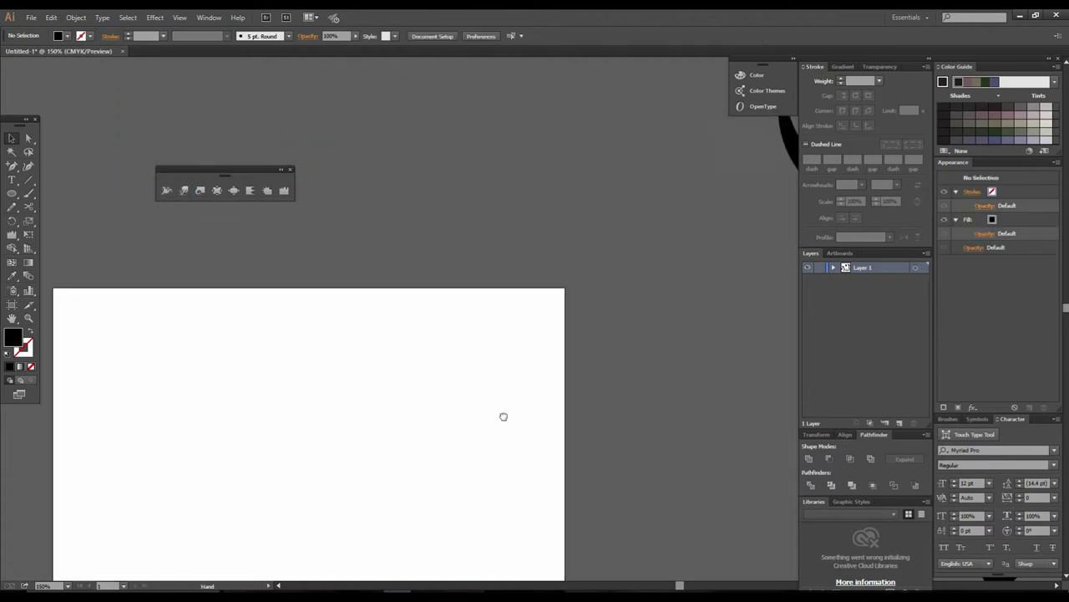
{"action": "left_click_drag", "start_coordinate": [499, 407], "coordinate": [516, 437]}
{"action": "left_click", "coordinate": [510, 408], "text": "ctrl+alt"}
{"action": "left_click_drag", "start_coordinate": [493, 393], "coordinate": [464, 447]}
{"action": "left_click", "coordinate": [469, 374]}
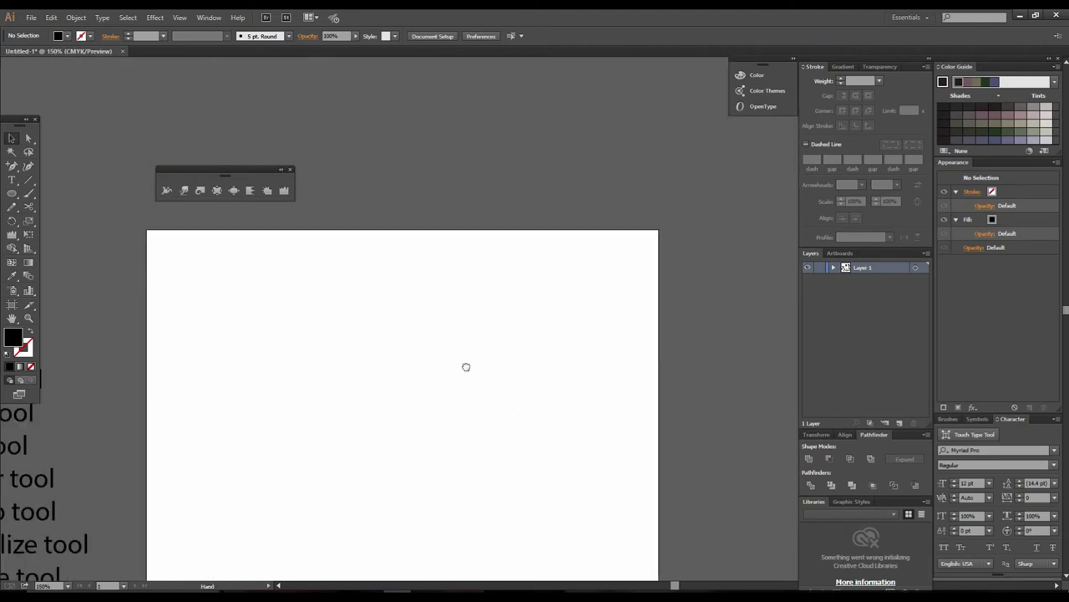
{"action": "scroll", "coordinate": [471, 320], "scroll_direction": "down", "scroll_amount": 2}
{"action": "key", "text": "t"}
{"action": "left_click", "coordinate": [330, 326]}
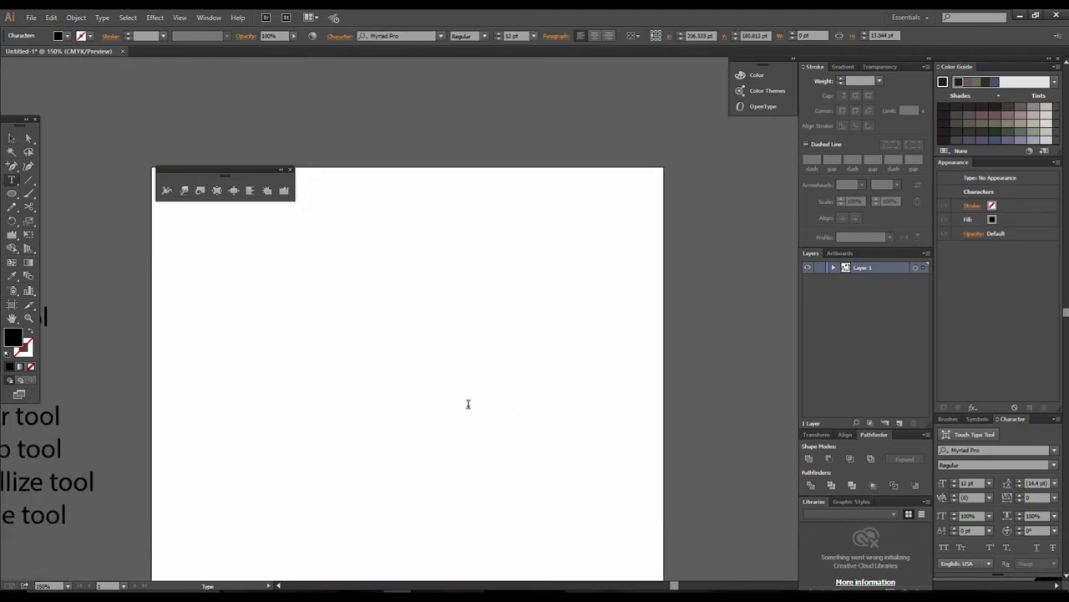
{"action": "left_click", "coordinate": [12, 138]}
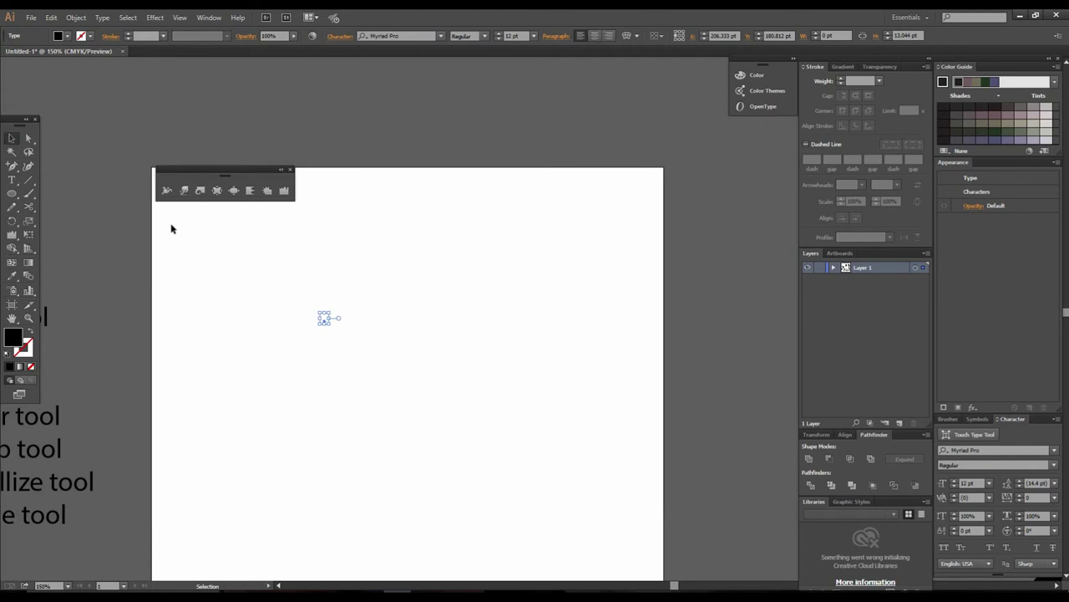
{"action": "left_click", "coordinate": [384, 408]}
- Move the plain "artistic mentor" line from the artboard's lower edge up into the artboard and convert it to outlines
{"action": "left_click", "coordinate": [434, 386], "text": "ctrl+alt"}
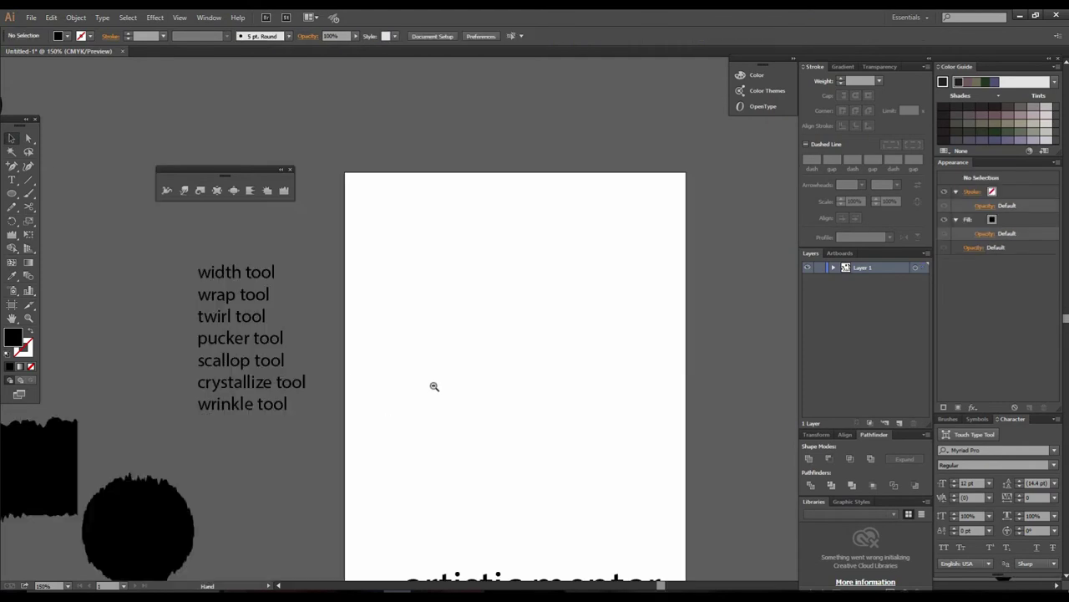
{"action": "left_click", "coordinate": [434, 386], "text": "ctrl"}
{"action": "left_click_drag", "start_coordinate": [489, 415], "coordinate": [310, 396]}
{"action": "key", "text": "ctrl+minus"}
{"action": "key", "text": "ctrl+minus"}
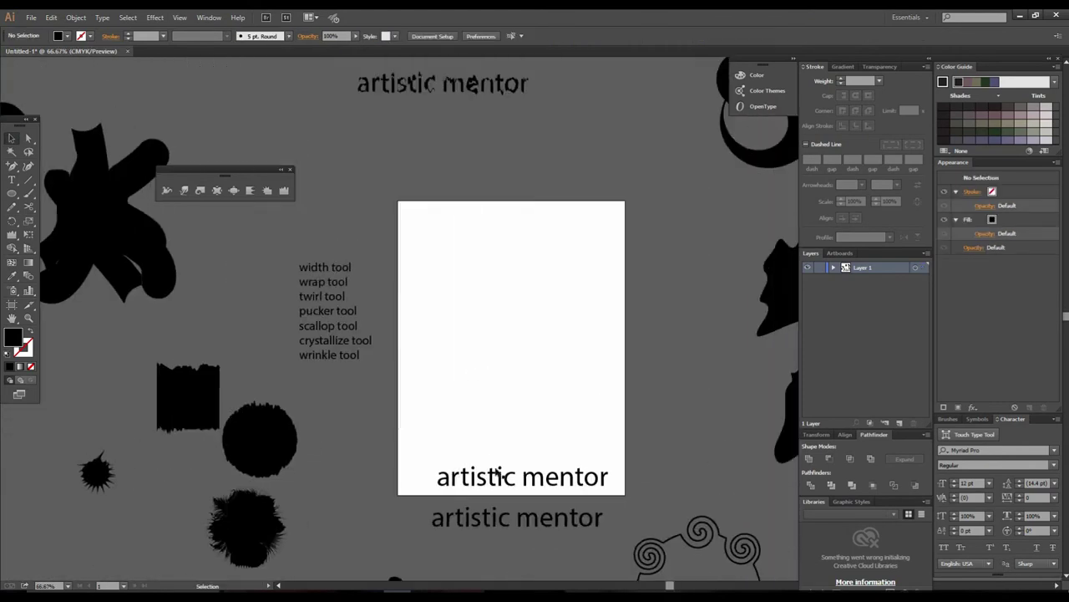
{"action": "left_click_drag", "start_coordinate": [496, 369], "coordinate": [497, 335]}
{"action": "left_click", "coordinate": [598, 333], "text": "ctrl"}
{"action": "left_click_drag", "start_coordinate": [540, 273], "coordinate": [509, 380]}
{"action": "left_click", "coordinate": [516, 320], "text": "ctrl"}
{"action": "right_click", "coordinate": [405, 454]}
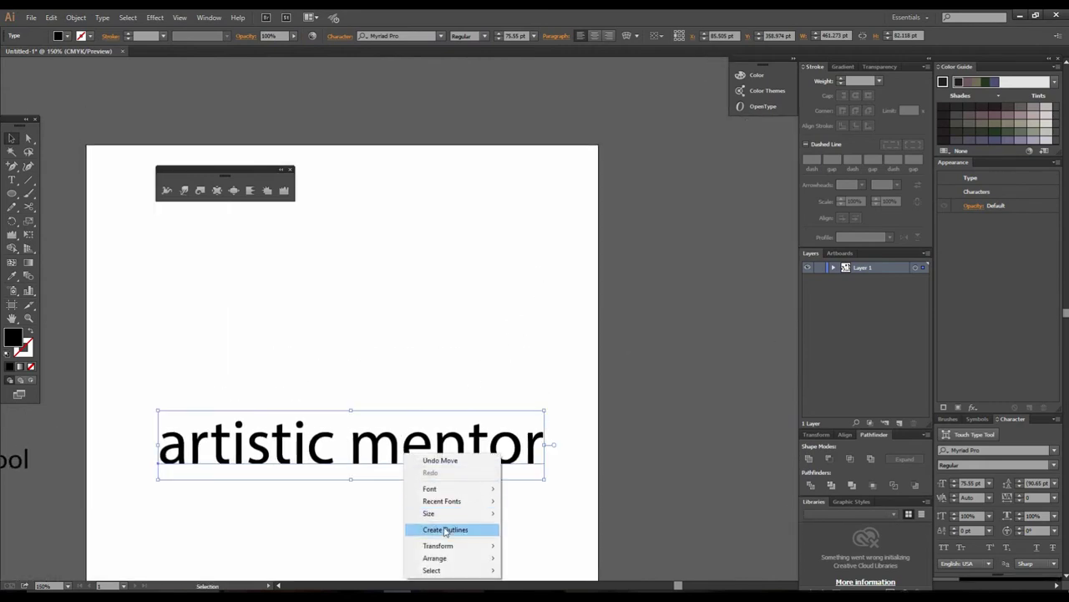
{"action": "left_click", "coordinate": [448, 528]}
- Apply a horizontal Arc warp effect to the outlined text with bend -46%, horizontal distortion 23% and vertical distortion 2%
{"action": "left_click", "coordinate": [460, 379], "text": "ctrl+alt"}
{"action": "mouse_move", "coordinate": [460, 369]}
{"action": "left_mouse_down"}
{"action": "mouse_move", "coordinate": [421, 435]}
{"action": "mouse_move", "coordinate": [444, 372]}
{"action": "left_mouse_up"}
{"action": "left_click", "coordinate": [221, 18]}
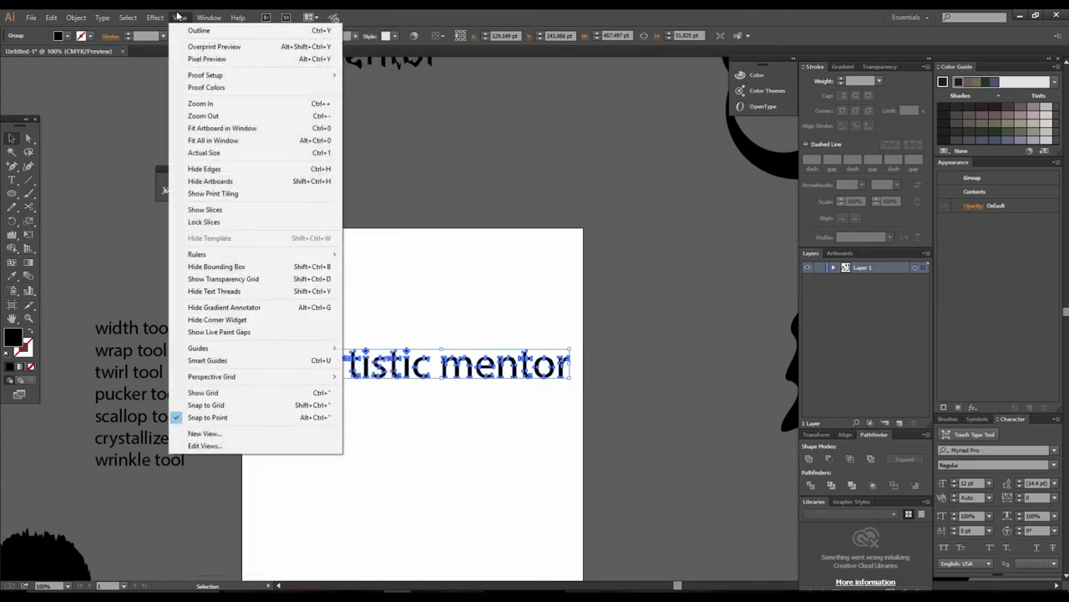
{"action": "mouse_move", "coordinate": [153, 20]}
{"action": "mouse_move", "coordinate": [206, 162]}
{"action": "left_click", "coordinate": [295, 164]}
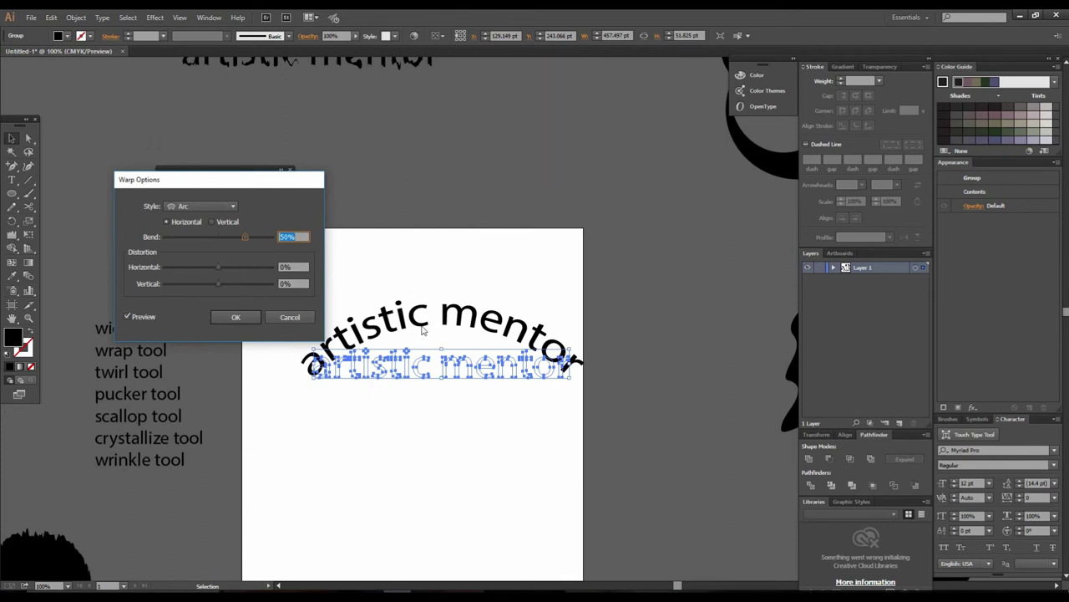
{"action": "left_click_drag", "start_coordinate": [245, 236], "coordinate": [190, 243]}
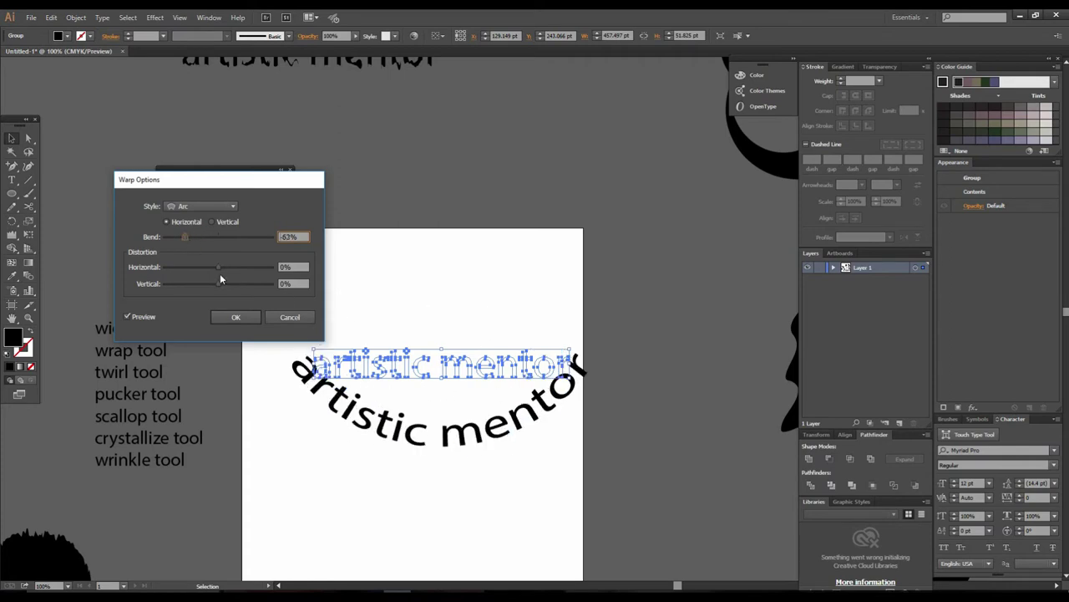
{"action": "left_click_drag", "start_coordinate": [219, 267], "coordinate": [195, 237]}
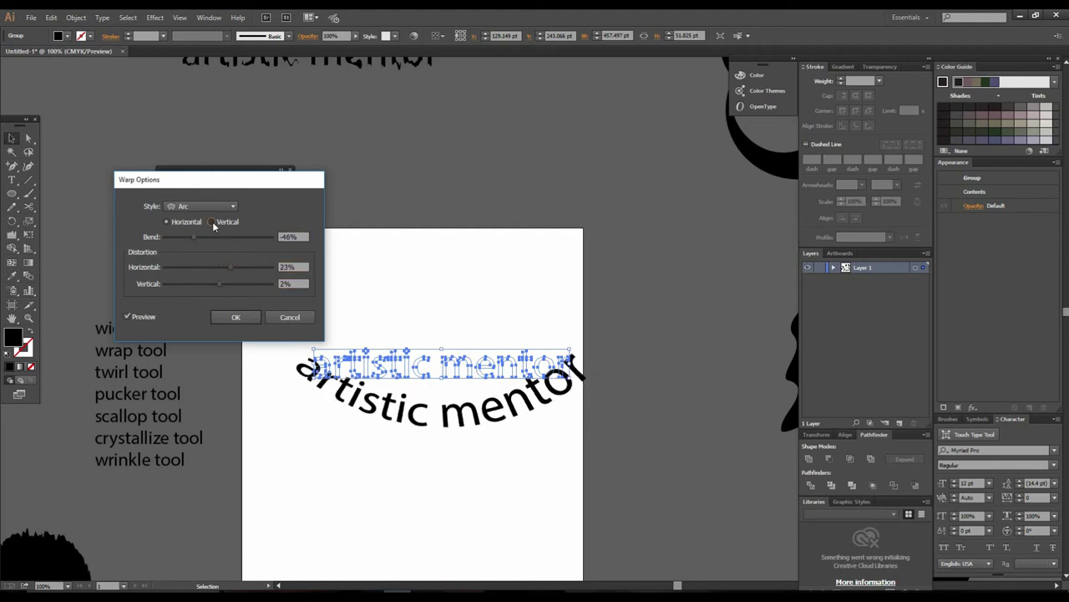
- Switch the Arc warp to vertical, with horizontal distortion 52% and bend -15%
{"action": "left_click", "coordinate": [213, 221]}
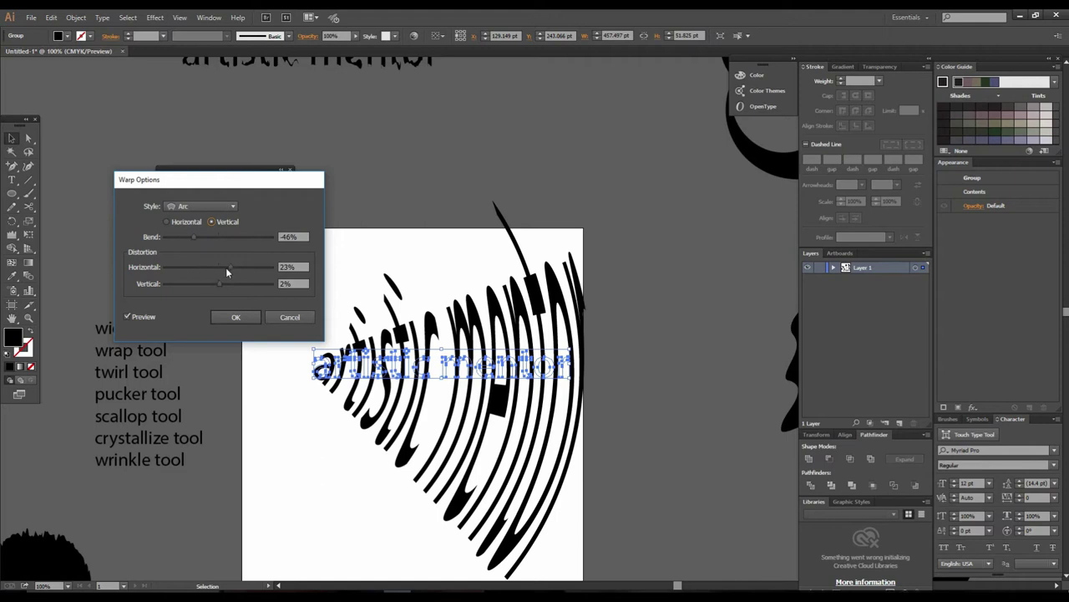
{"action": "mouse_move", "coordinate": [232, 267]}
{"action": "left_mouse_down"}
{"action": "mouse_move", "coordinate": [222, 267]}
{"action": "mouse_move", "coordinate": [246, 269]}
{"action": "left_mouse_up"}
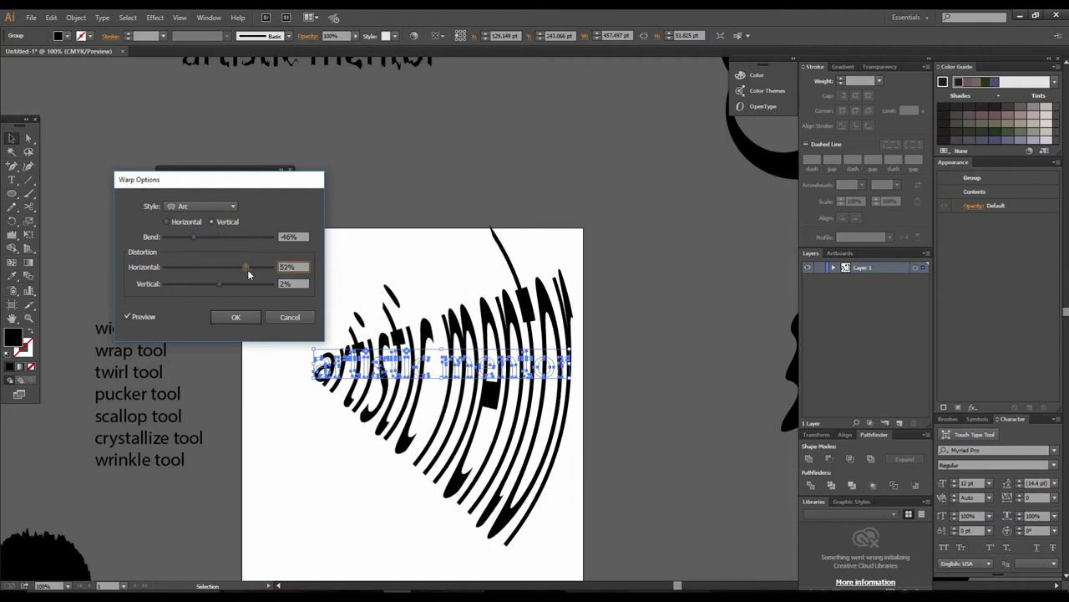
{"action": "mouse_move", "coordinate": [208, 237]}
{"action": "left_mouse_down"}
{"action": "mouse_move", "coordinate": [227, 238]}
{"action": "mouse_move", "coordinate": [211, 238]}
{"action": "left_mouse_up"}
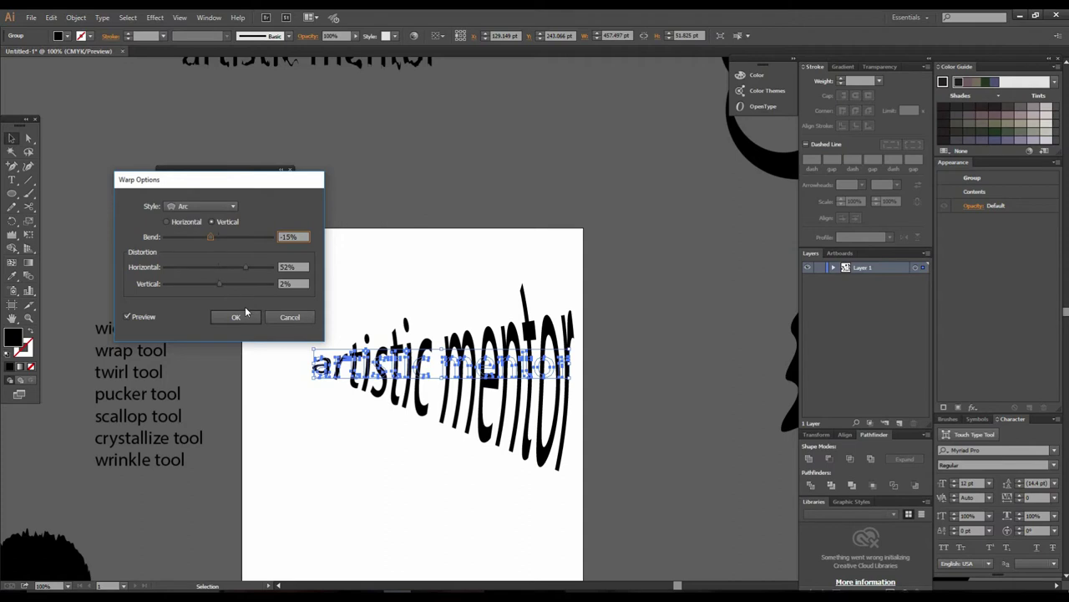
- Try the Arc Lower warp style, return to the Arc style and apply the warp
{"action": "left_click", "coordinate": [200, 206]}
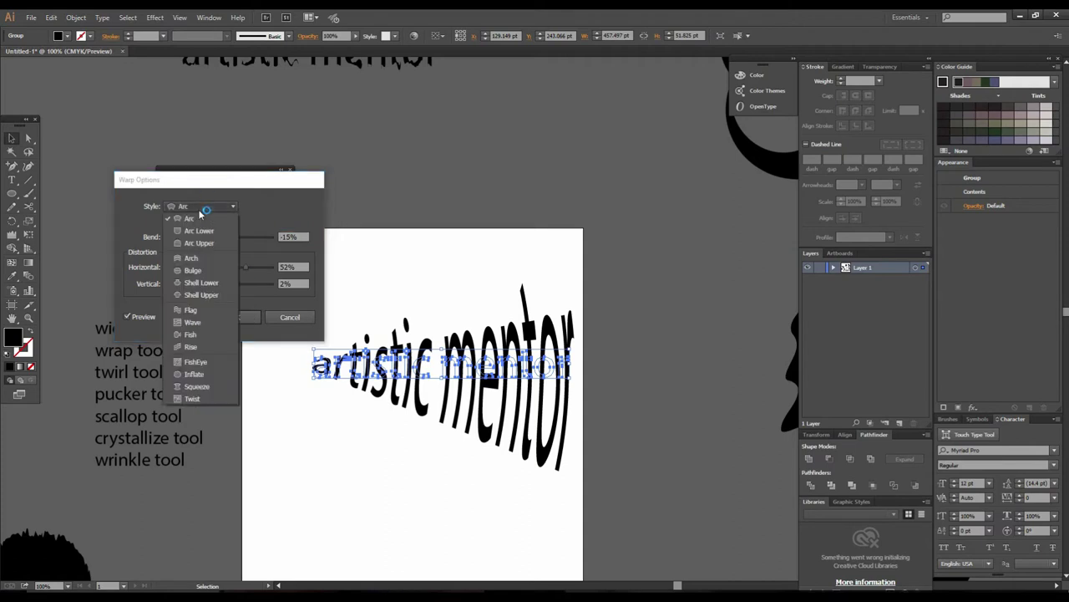
{"action": "left_click", "coordinate": [201, 232]}
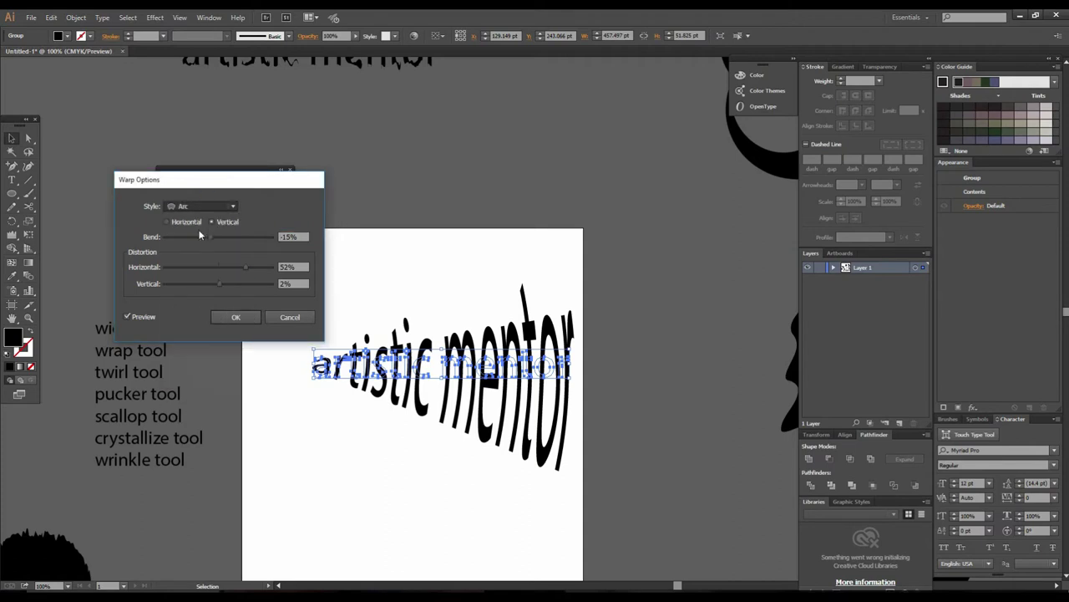
{"action": "left_click", "coordinate": [213, 206]}
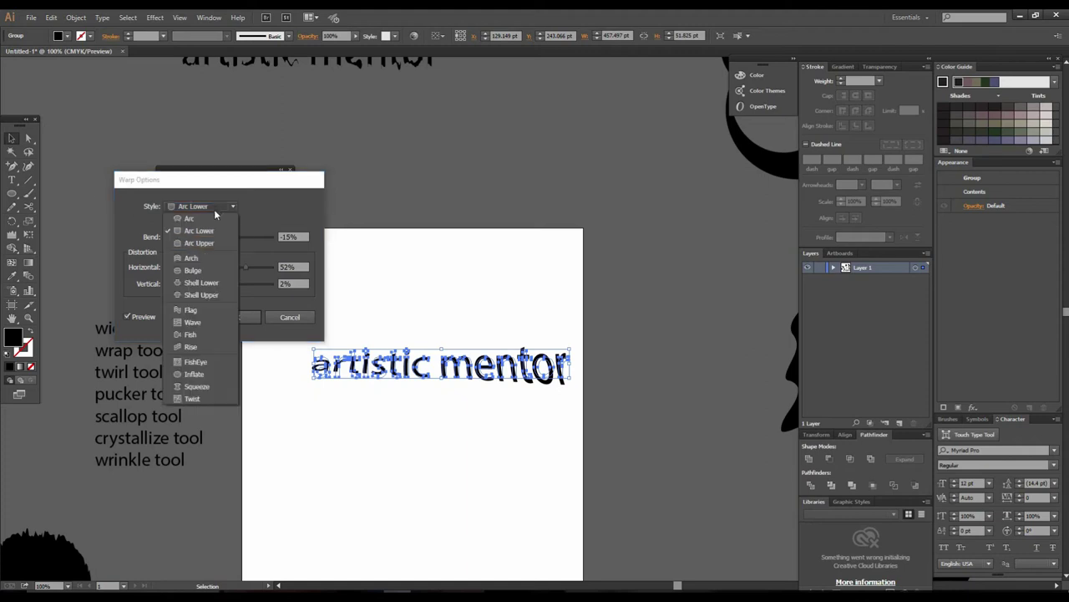
{"action": "left_click", "coordinate": [211, 219]}
{"action": "left_click", "coordinate": [238, 318]}
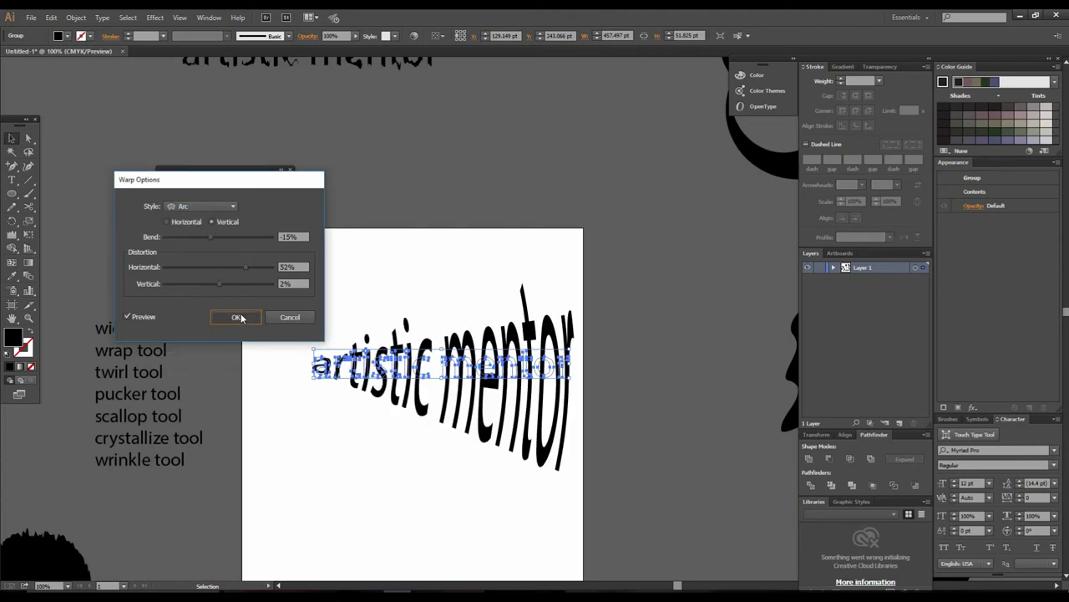
- Scale the warped text down to about 281 pt wide and place it near the artboard's upper edge
{"action": "left_click", "coordinate": [552, 364], "text": "ctrl+alt"}
{"action": "left_click", "coordinate": [552, 364], "text": "ctrl+alt"}
{"action": "left_click_drag", "start_coordinate": [556, 351], "coordinate": [517, 401]}
{"action": "left_click", "coordinate": [489, 339], "text": "shift"}
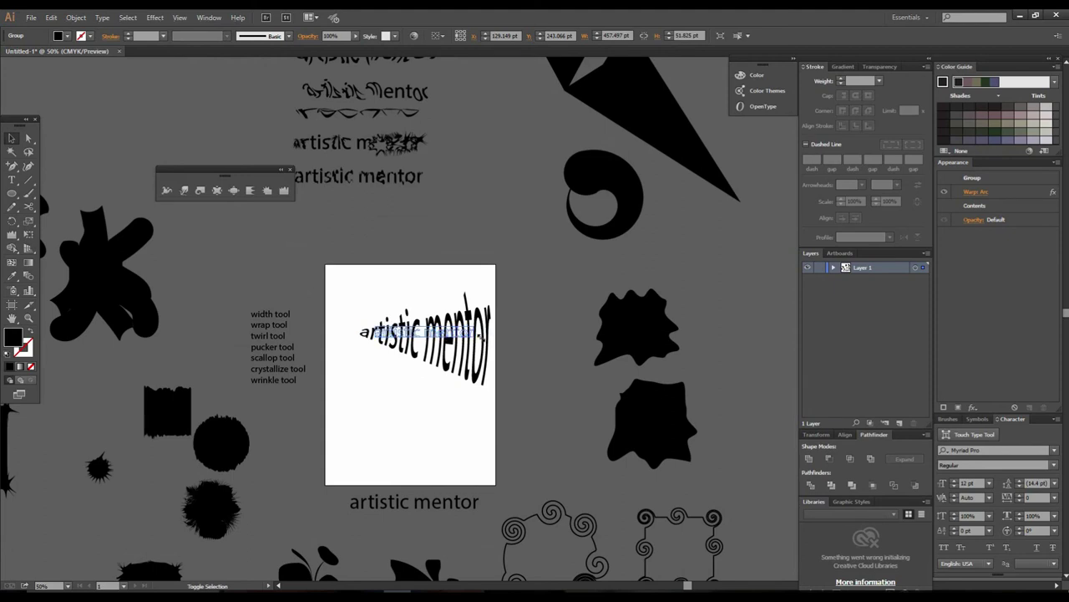
{"action": "left_click_drag", "start_coordinate": [467, 340], "coordinate": [444, 287]}
{"action": "left_click", "coordinate": [482, 338]}
{"action": "left_click", "coordinate": [487, 315], "text": "ctrl"}
- Duplicate the plain "artistic mentor" text below the artboard several times, spreading the copies down the artboard under the warped text
{"action": "left_click_drag", "start_coordinate": [483, 336], "coordinate": [441, 247]}
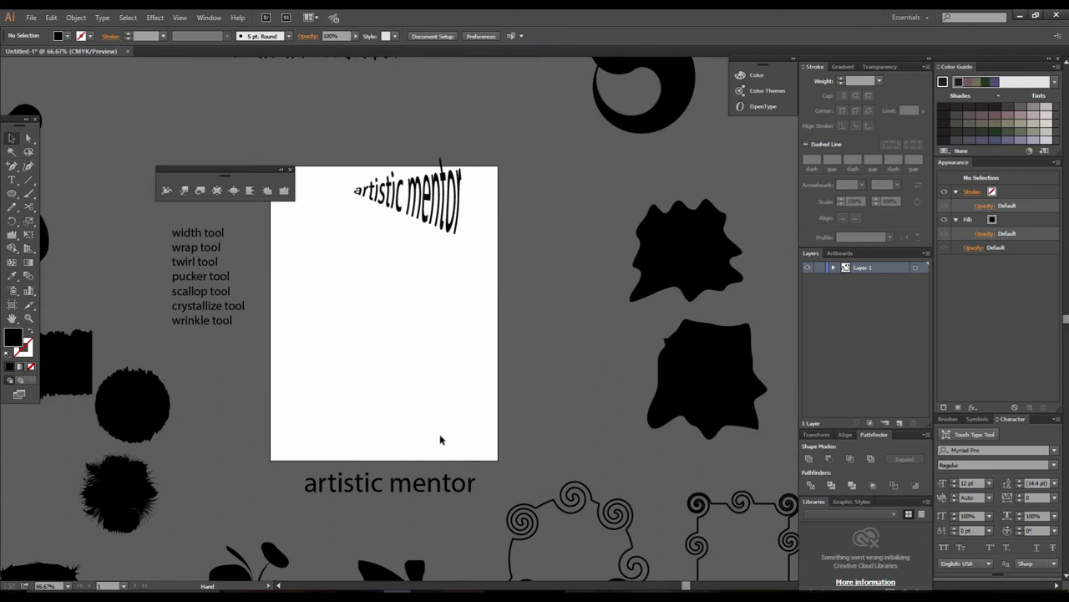
{"action": "left_click_drag", "start_coordinate": [430, 474], "coordinate": [431, 294]}
{"action": "left_click_drag", "start_coordinate": [429, 372], "coordinate": [433, 413]}
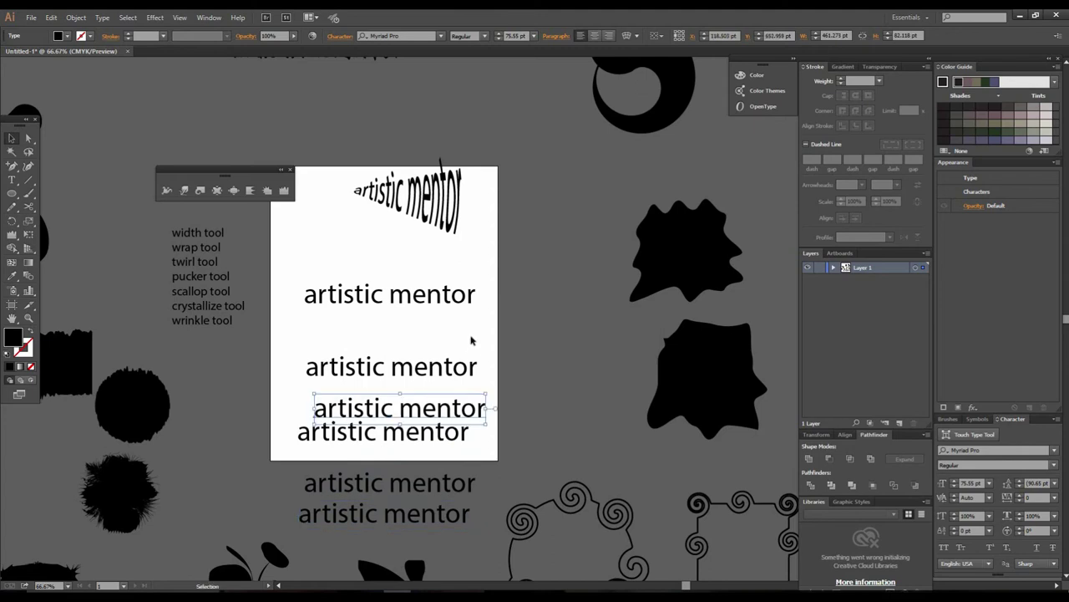
- Move the warped text slightly down so it sits fully inside the artboard
{"action": "left_click", "coordinate": [470, 310], "text": "ctrl"}
{"action": "left_click_drag", "start_coordinate": [516, 235], "coordinate": [498, 368]}
{"action": "left_click", "coordinate": [482, 344], "text": "ctrl"}
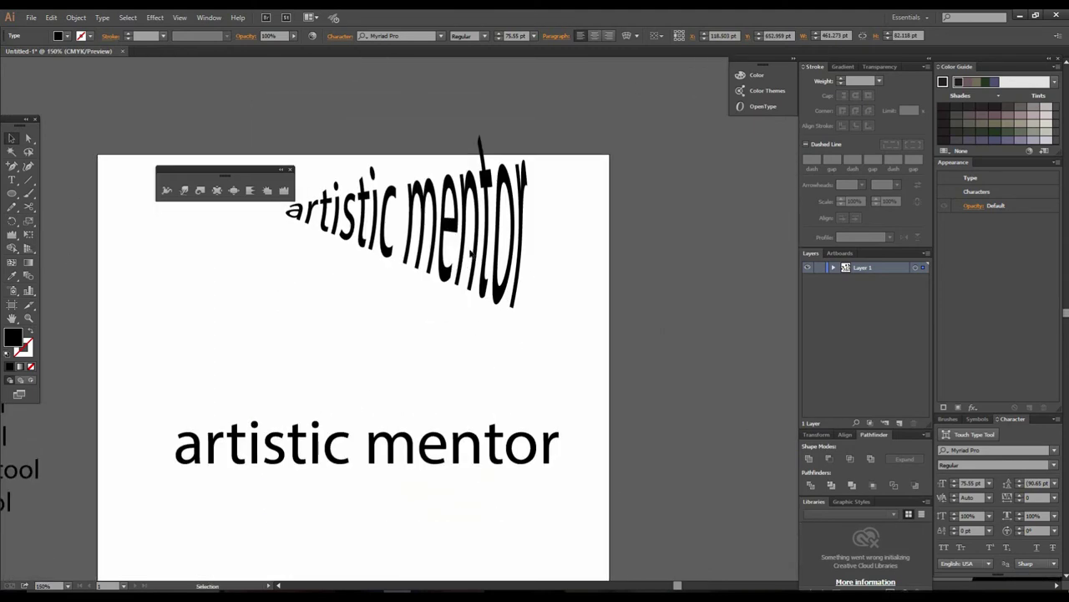
{"action": "left_click", "coordinate": [462, 304]}
{"action": "scroll", "coordinate": [432, 322], "scroll_direction": "down", "scroll_amount": 2}
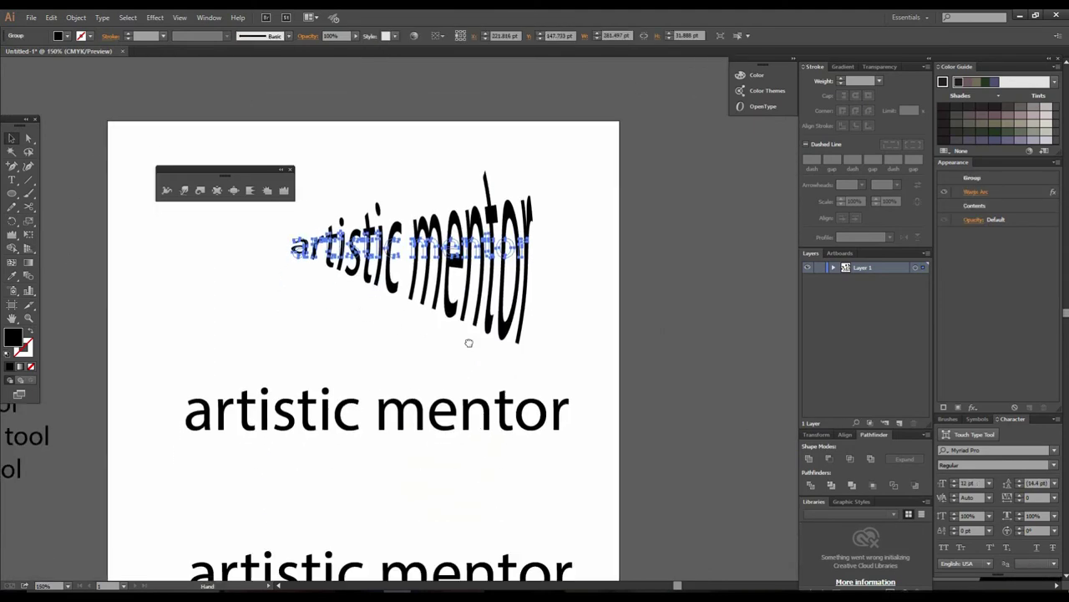
- Make an envelope warp on the plain text line just below the warped text, using the Arc Lower style
{"action": "left_click", "coordinate": [360, 406]}
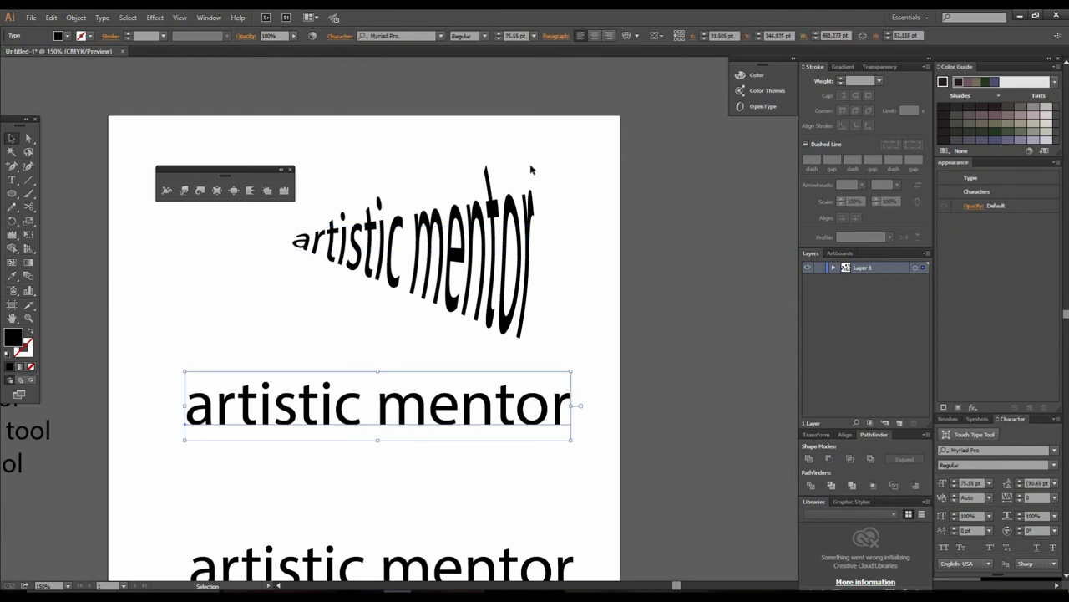
{"action": "left_click", "coordinate": [639, 39]}
{"action": "left_click", "coordinate": [645, 48]}
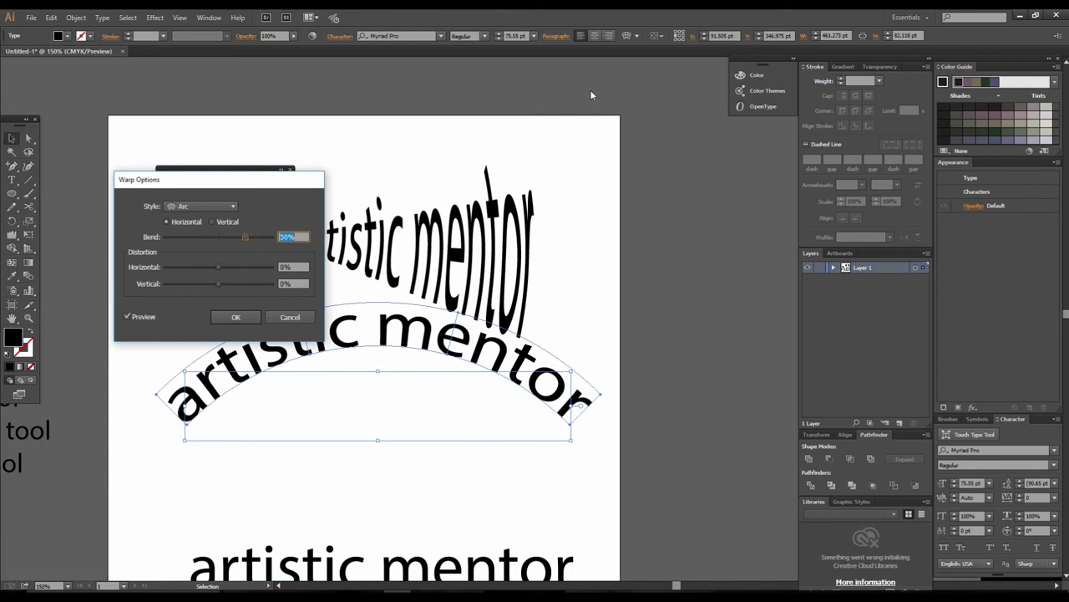
{"action": "left_click", "coordinate": [219, 207]}
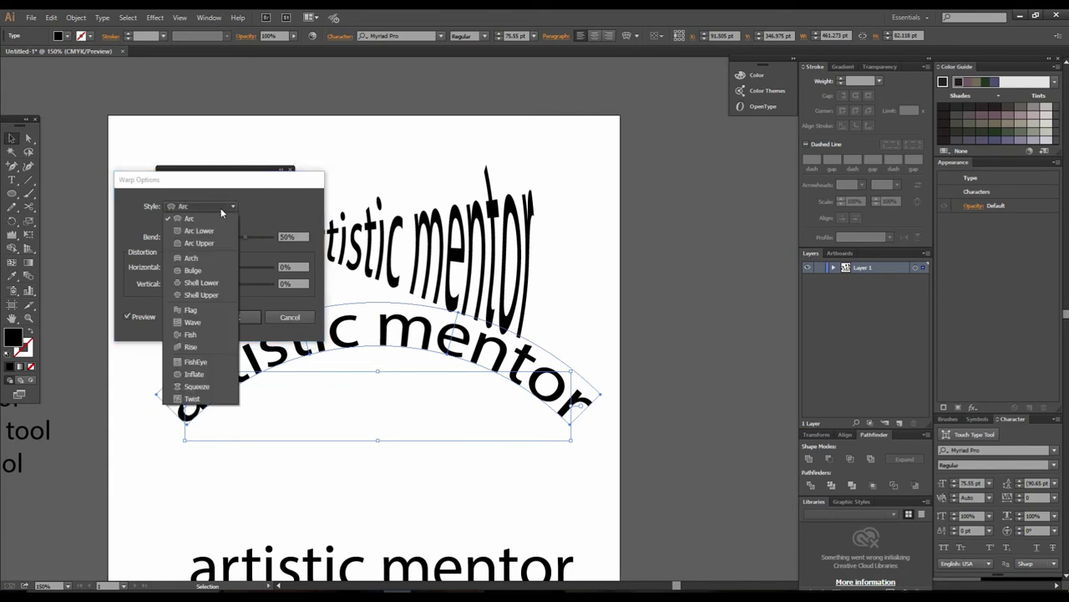
{"action": "left_click", "coordinate": [205, 227]}
- Set the Arc Lower warp to vertical, bend -100%, horizontal distortion 44% and vertical distortion -16%, and apply it
{"action": "left_click_drag", "start_coordinate": [245, 237], "coordinate": [162, 240]}
{"action": "left_click", "coordinate": [213, 222]}
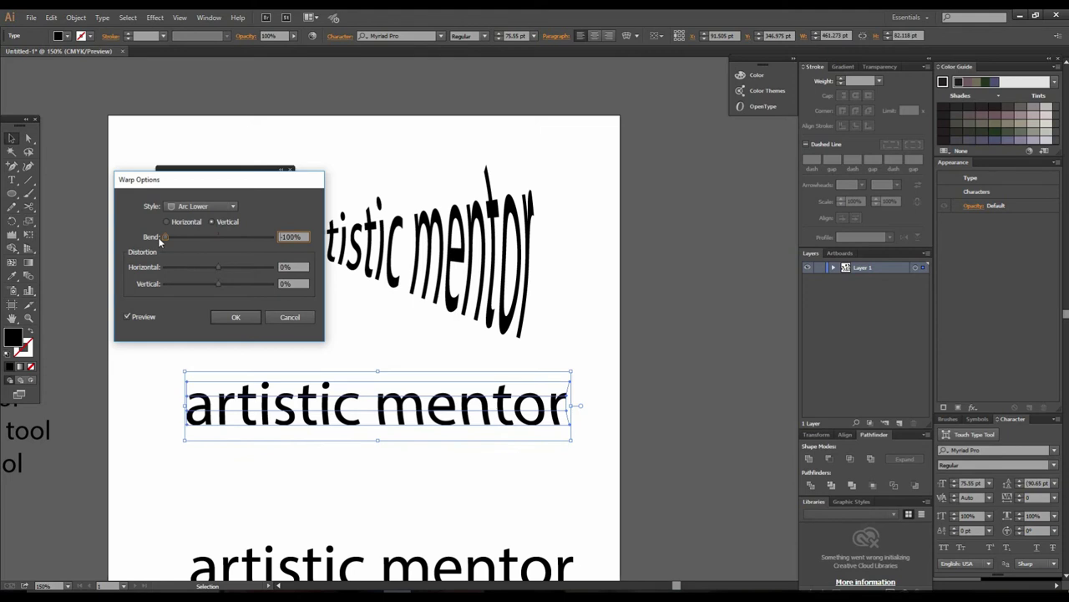
{"action": "mouse_move", "coordinate": [216, 266]}
{"action": "left_mouse_down"}
{"action": "mouse_move", "coordinate": [200, 267]}
{"action": "mouse_move", "coordinate": [241, 267]}
{"action": "mouse_move", "coordinate": [209, 286]}
{"action": "left_mouse_up"}
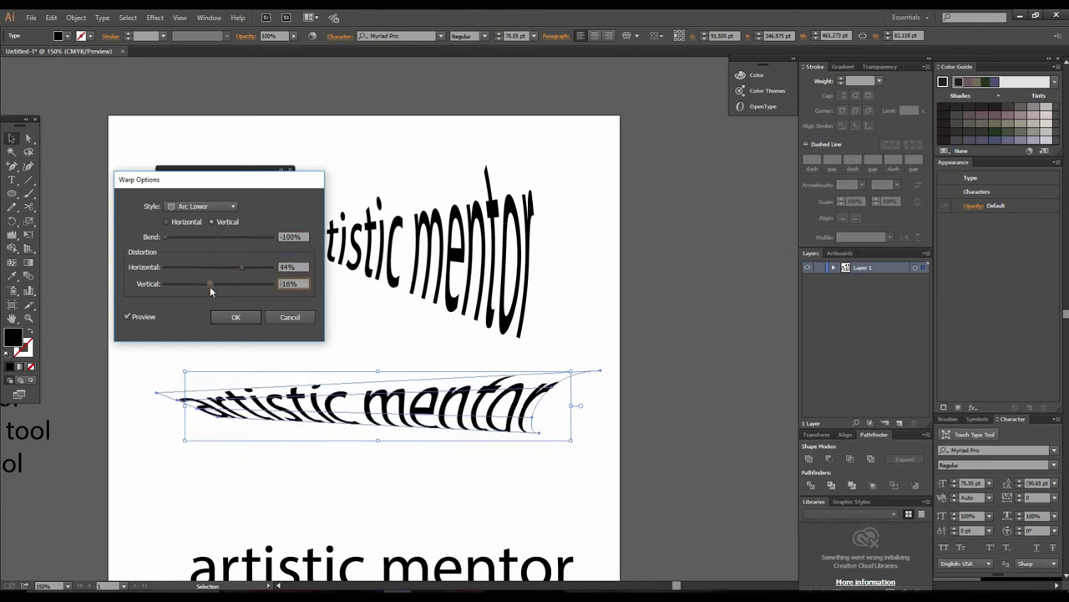
{"action": "left_click", "coordinate": [250, 316]}
{"action": "left_click", "coordinate": [374, 466]}
- Move the Arc Lower text up close beneath the first warped text, and move the next plain copy up below it
{"action": "key", "text": "ctrl+minus"}
{"action": "mouse_move", "coordinate": [480, 413]}
{"action": "left_mouse_down"}
{"action": "mouse_move", "coordinate": [496, 375]}
{"action": "mouse_move", "coordinate": [495, 402]}
{"action": "left_mouse_up"}
{"action": "left_click_drag", "start_coordinate": [527, 361], "coordinate": [509, 320]}
{"action": "left_click_drag", "start_coordinate": [459, 417], "coordinate": [456, 352]}
{"action": "left_click", "coordinate": [463, 358], "text": "ctrl"}
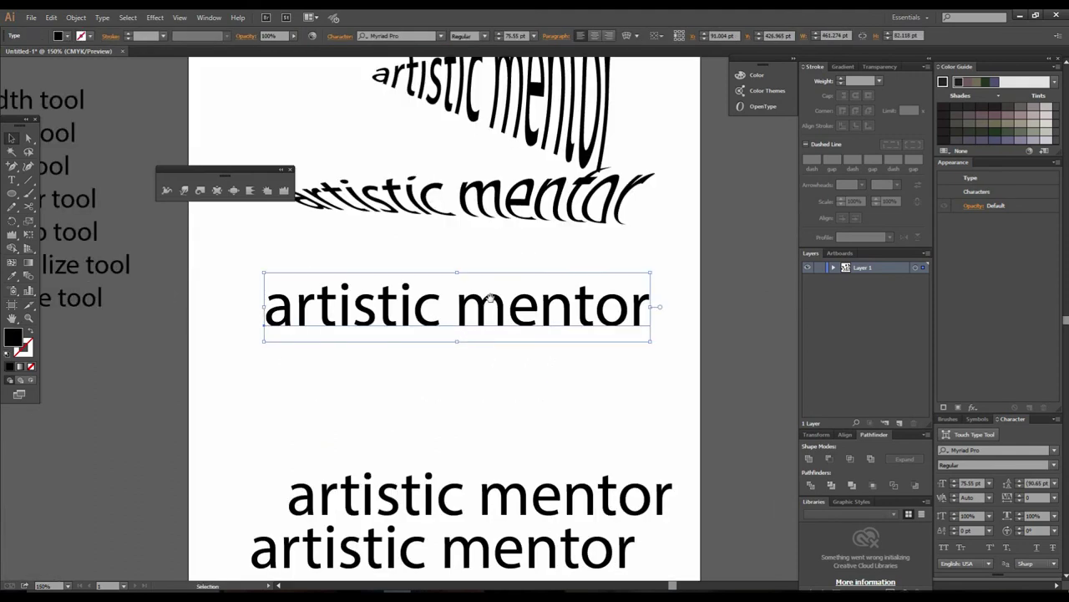
- Apply a vertical Arc Upper envelope warp to the plain copy, with bend -63%, horizontal distortion 14% and vertical distortion 40%
{"action": "left_click_drag", "start_coordinate": [525, 261], "coordinate": [465, 293]}
{"action": "left_click", "coordinate": [630, 37]}
{"action": "left_click", "coordinate": [634, 36]}
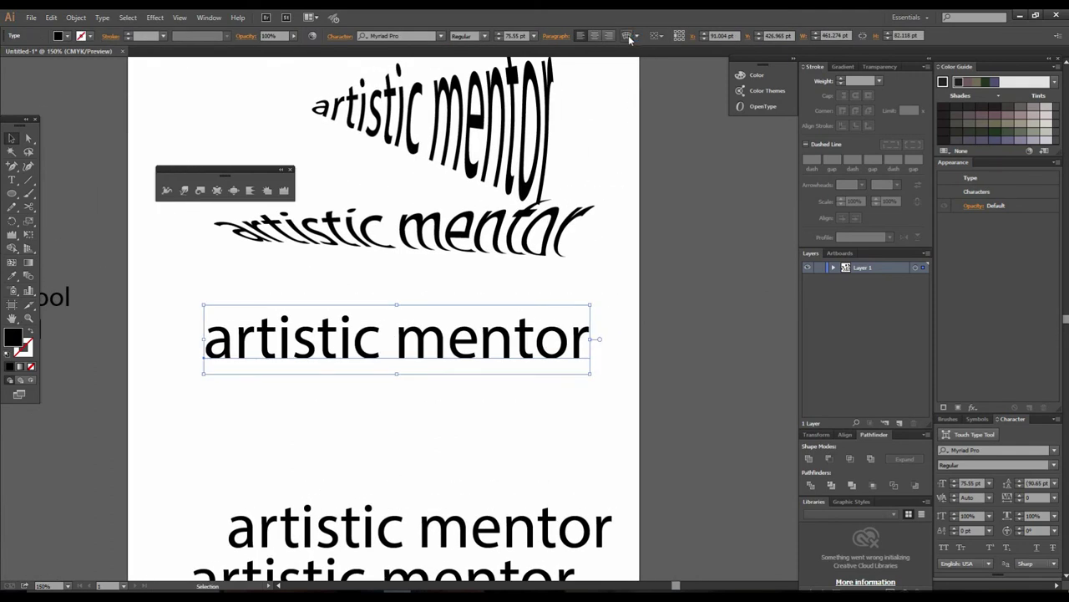
{"action": "left_click", "coordinate": [215, 212]}
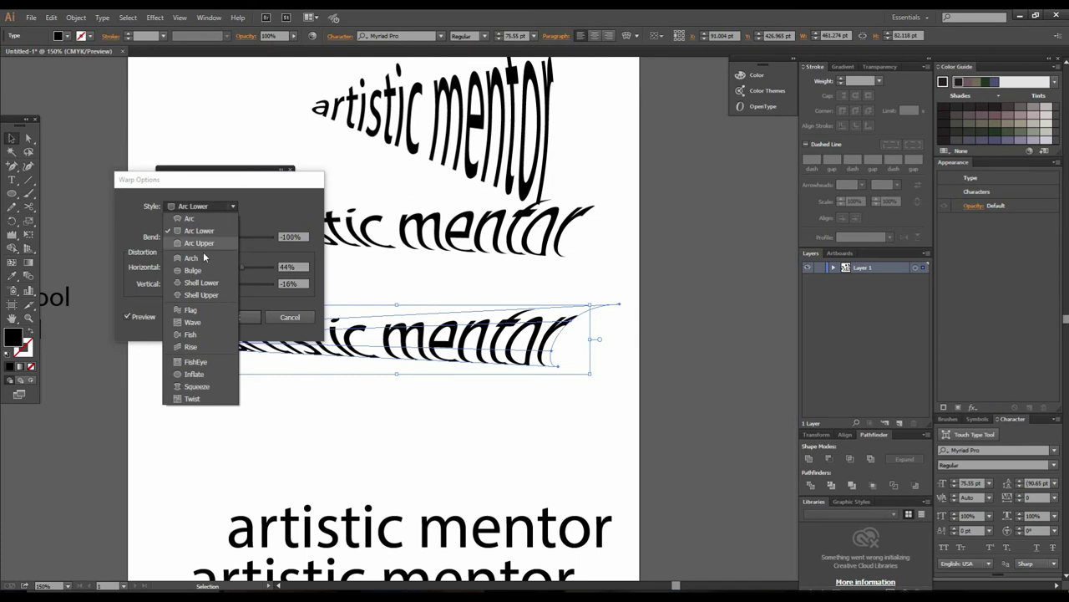
{"action": "left_click", "coordinate": [200, 248]}
{"action": "mouse_move", "coordinate": [173, 245]}
{"action": "left_mouse_down"}
{"action": "mouse_move", "coordinate": [213, 239]}
{"action": "mouse_move", "coordinate": [186, 244]}
{"action": "left_mouse_up"}
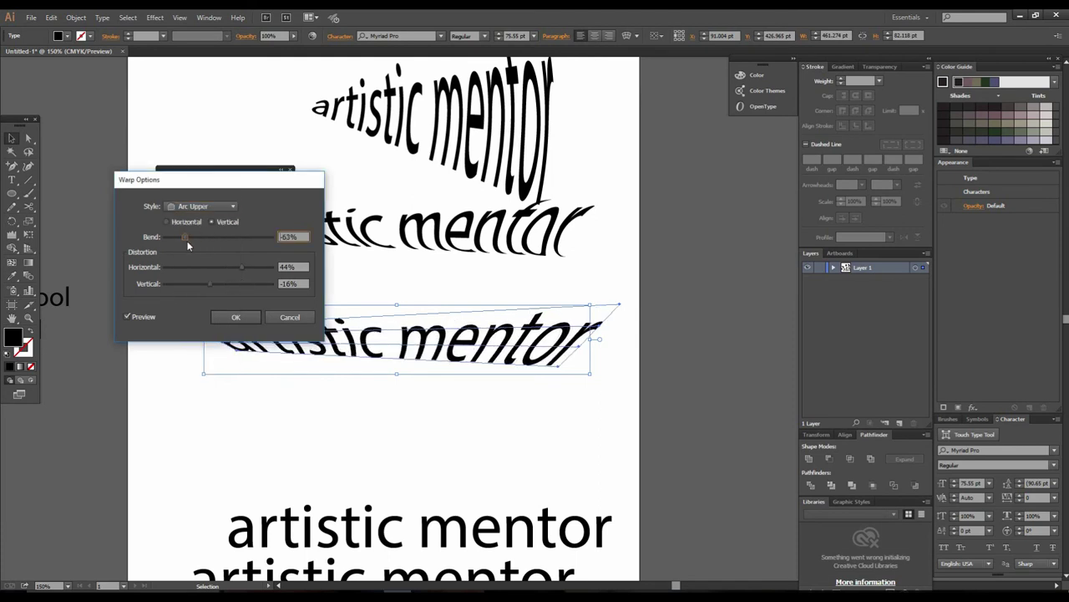
{"action": "left_click_drag", "start_coordinate": [242, 268], "coordinate": [227, 285]}
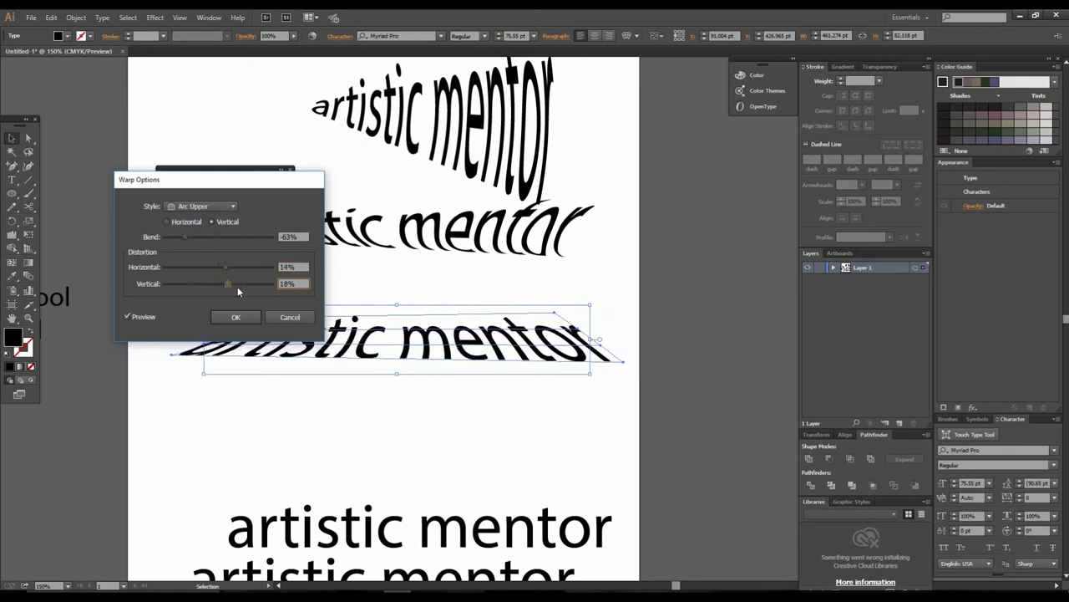
{"action": "left_click", "coordinate": [237, 317]}
{"action": "left_click", "coordinate": [446, 420]}
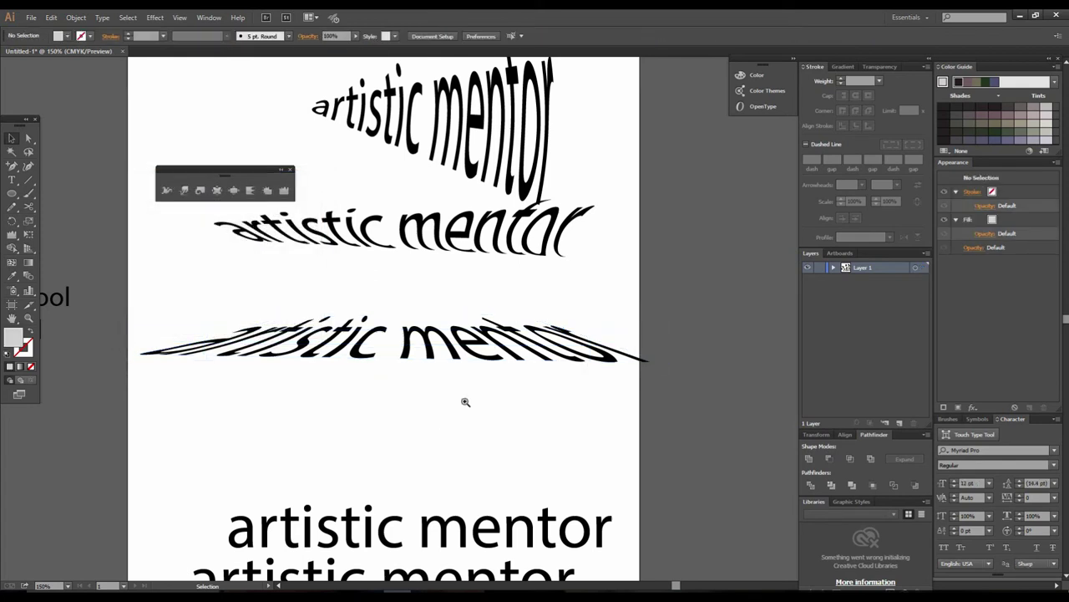
- Move the Arc Upper text up close beneath the Arc Lower text, and move the next plain copy up below it
{"action": "left_click", "coordinate": [510, 356], "text": "ctrl+alt"}
{"action": "left_click", "coordinate": [511, 356], "text": "ctrl"}
{"action": "left_click_drag", "start_coordinate": [479, 409], "coordinate": [439, 490]}
{"action": "left_click", "coordinate": [537, 326], "text": "ctrl+alt"}
{"action": "left_click", "coordinate": [537, 326], "text": "ctrl+alt"}
{"action": "left_click_drag", "start_coordinate": [543, 303], "coordinate": [519, 426]}
{"action": "left_click", "coordinate": [526, 404], "text": "ctrl+alt"}
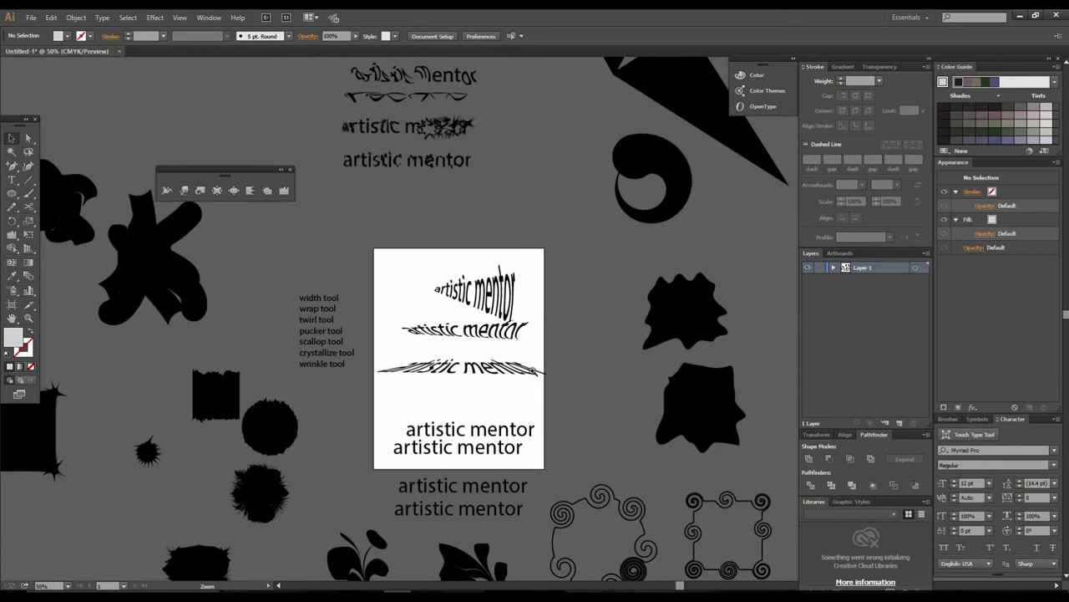
{"action": "left_click", "coordinate": [530, 356], "text": "ctrl"}
{"action": "left_click", "coordinate": [530, 352], "text": "ctrl"}
{"action": "left_click_drag", "start_coordinate": [478, 331], "coordinate": [450, 400]}
{"action": "left_click_drag", "start_coordinate": [410, 523], "coordinate": [432, 500]}
{"action": "left_click", "coordinate": [436, 441], "text": "ctrl"}
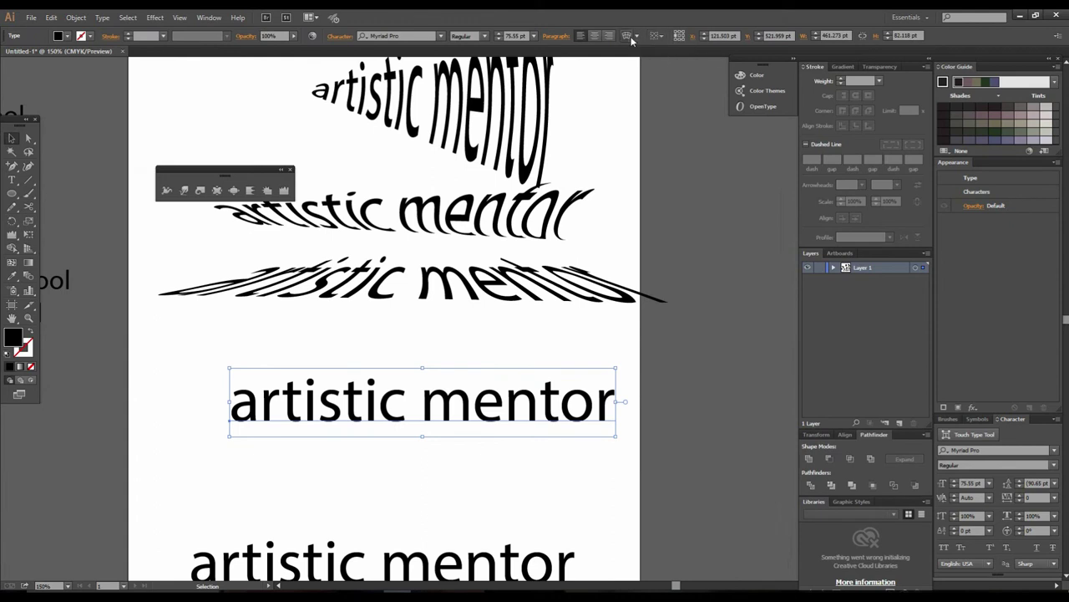
- Make an envelope warp on the plain copy, trying the Arch style with bend 64%, horizontal distortion 61% and vertical distortion 9%
{"action": "left_click", "coordinate": [632, 38]}
{"action": "left_click", "coordinate": [214, 207]}
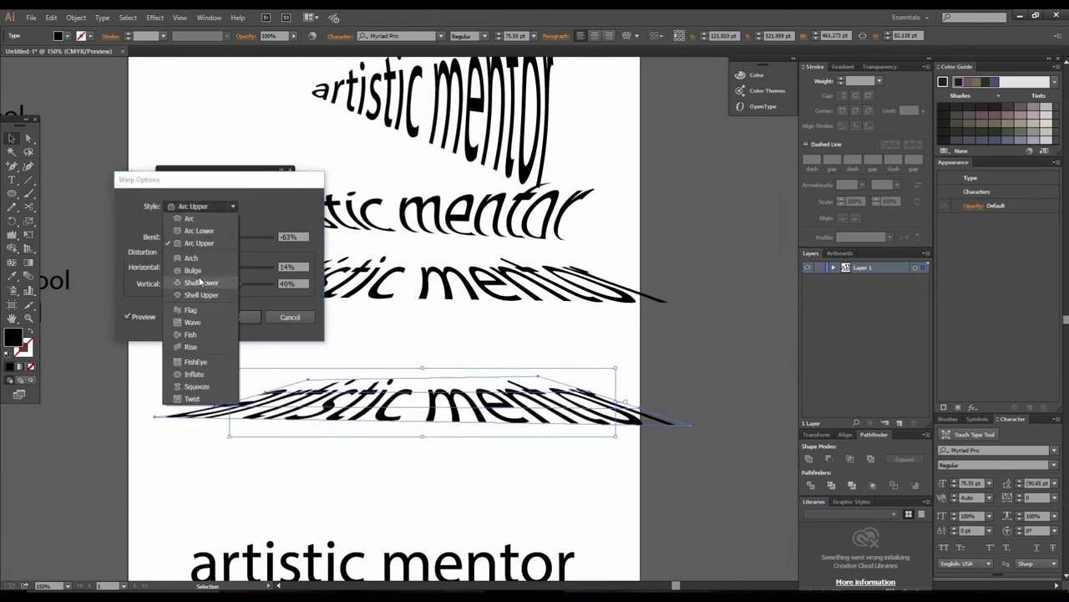
{"action": "left_click", "coordinate": [194, 257]}
{"action": "left_click_drag", "start_coordinate": [204, 240], "coordinate": [224, 283]}
- Try the Bulge style set to horizontal, with bend 38%, horizontal distortion 15% and vertical distortion -12%
{"action": "left_click", "coordinate": [219, 209]}
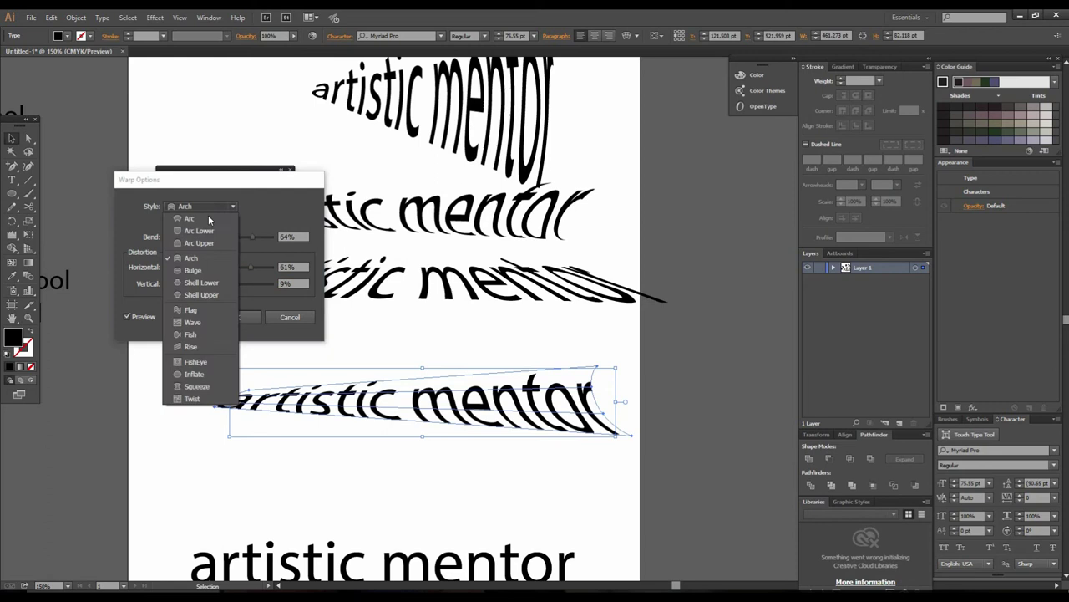
{"action": "left_click", "coordinate": [198, 273]}
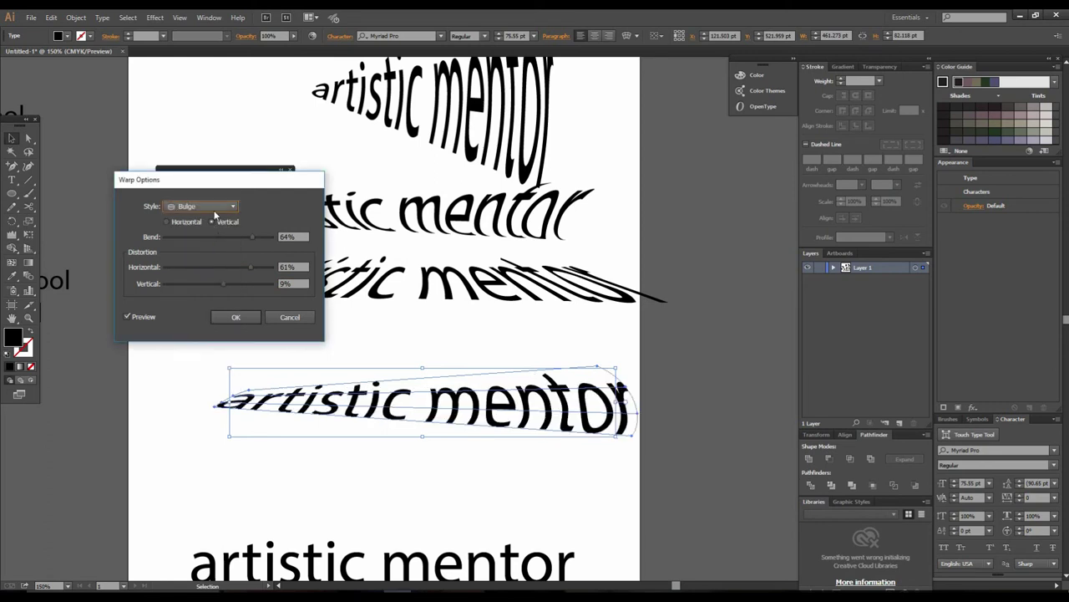
{"action": "left_click_drag", "start_coordinate": [252, 237], "coordinate": [211, 285]}
{"action": "left_click", "coordinate": [167, 222]}
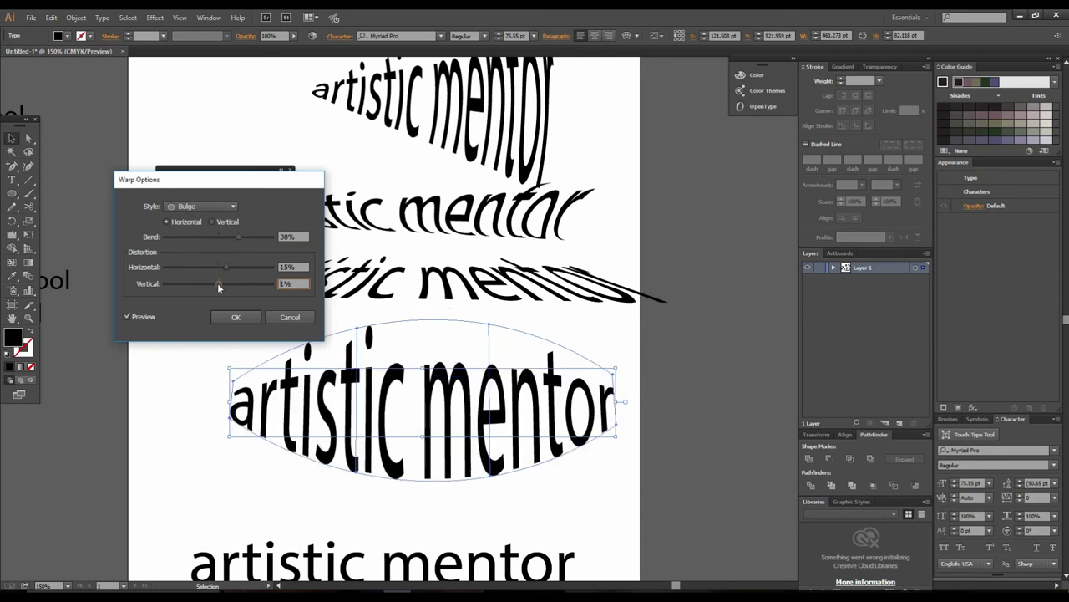
{"action": "mouse_move", "coordinate": [209, 283]}
{"action": "left_mouse_down"}
{"action": "mouse_move", "coordinate": [238, 283]}
{"action": "mouse_move", "coordinate": [213, 288]}
{"action": "left_mouse_up"}
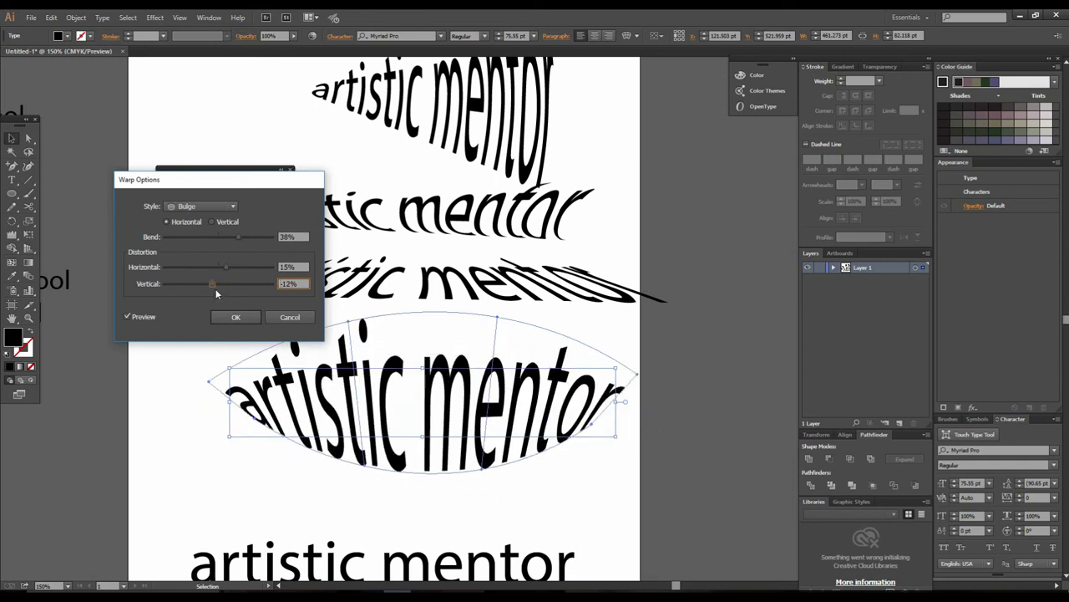
- Preview the Shell Upper, Flag, Fish and Rise warp styles on the text
{"action": "left_click", "coordinate": [211, 209]}
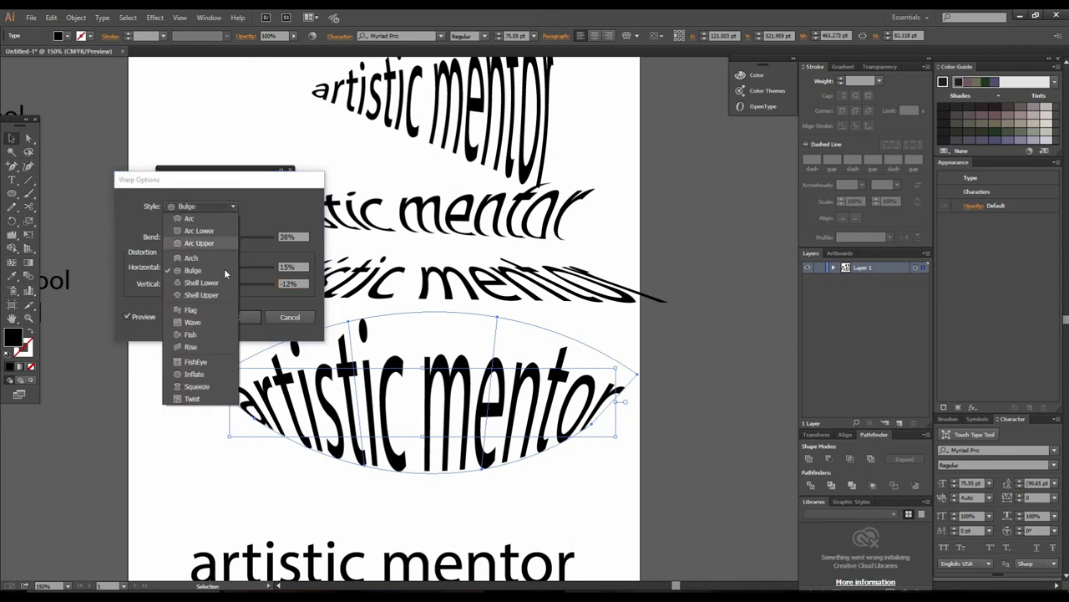
{"action": "left_click", "coordinate": [214, 292]}
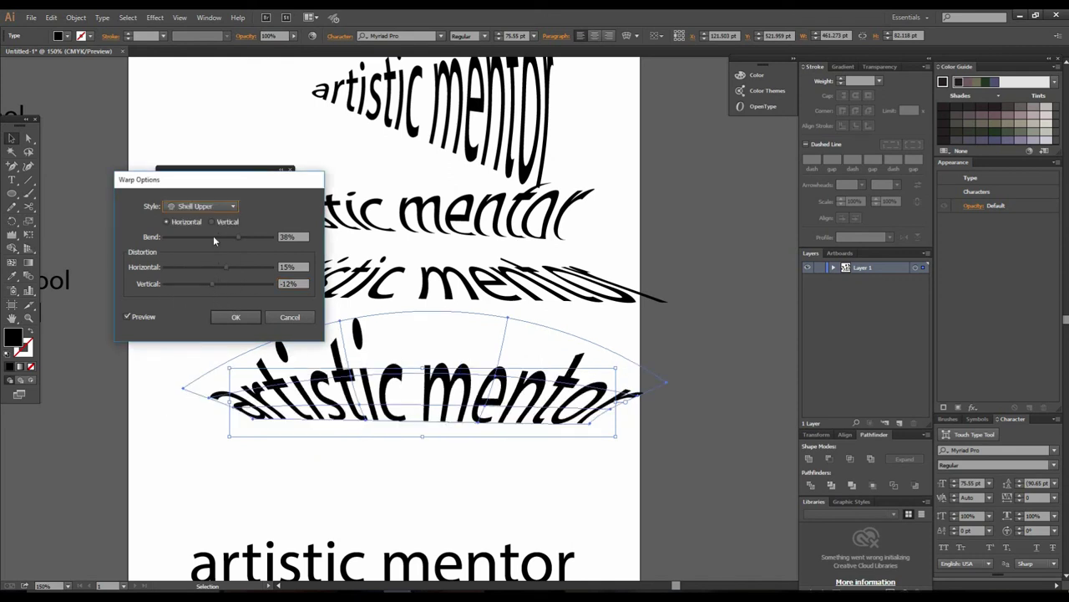
{"action": "left_click", "coordinate": [225, 209]}
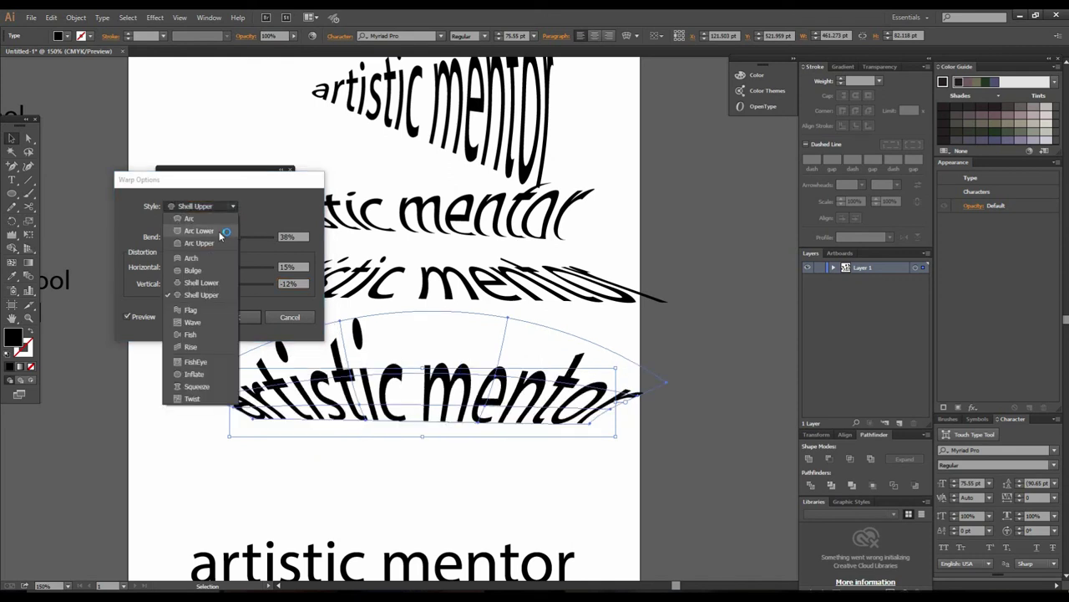
{"action": "left_click", "coordinate": [201, 308]}
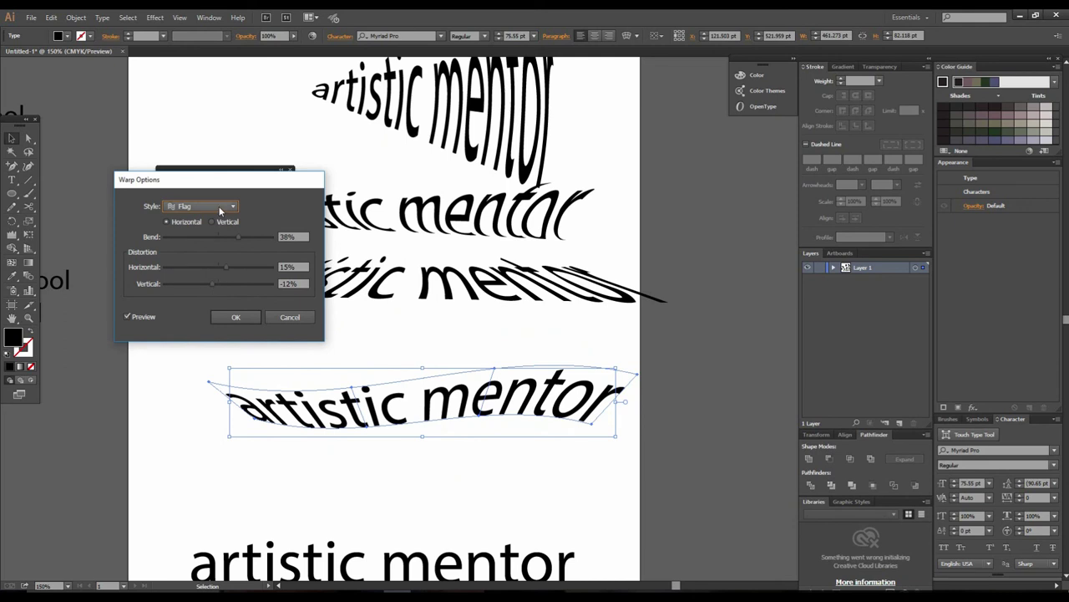
{"action": "left_click", "coordinate": [221, 210]}
{"action": "left_click", "coordinate": [198, 330]}
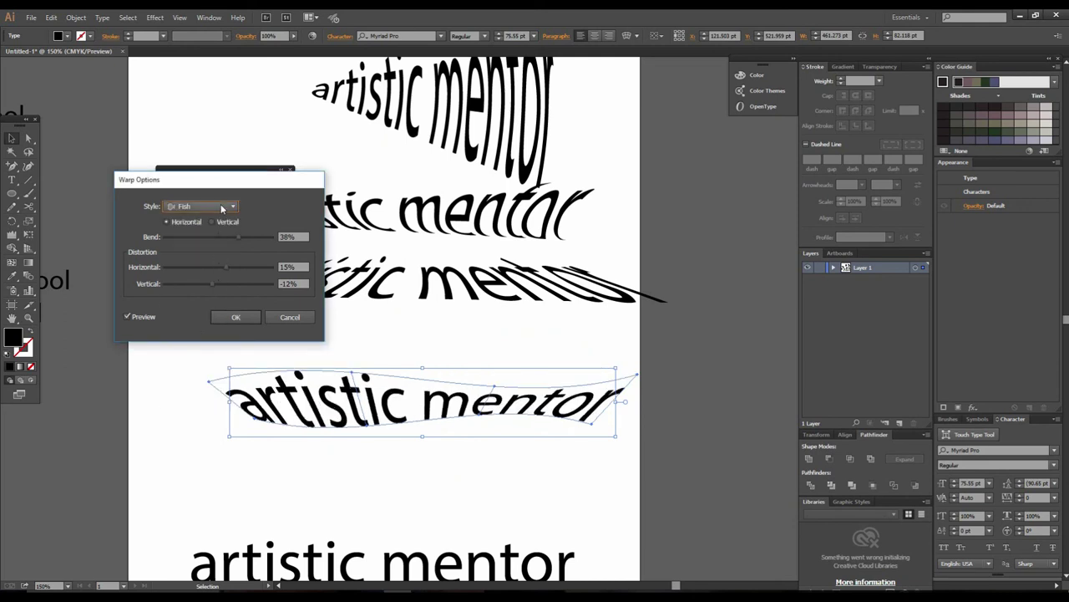
{"action": "left_click", "coordinate": [222, 208]}
{"action": "left_click", "coordinate": [197, 344]}
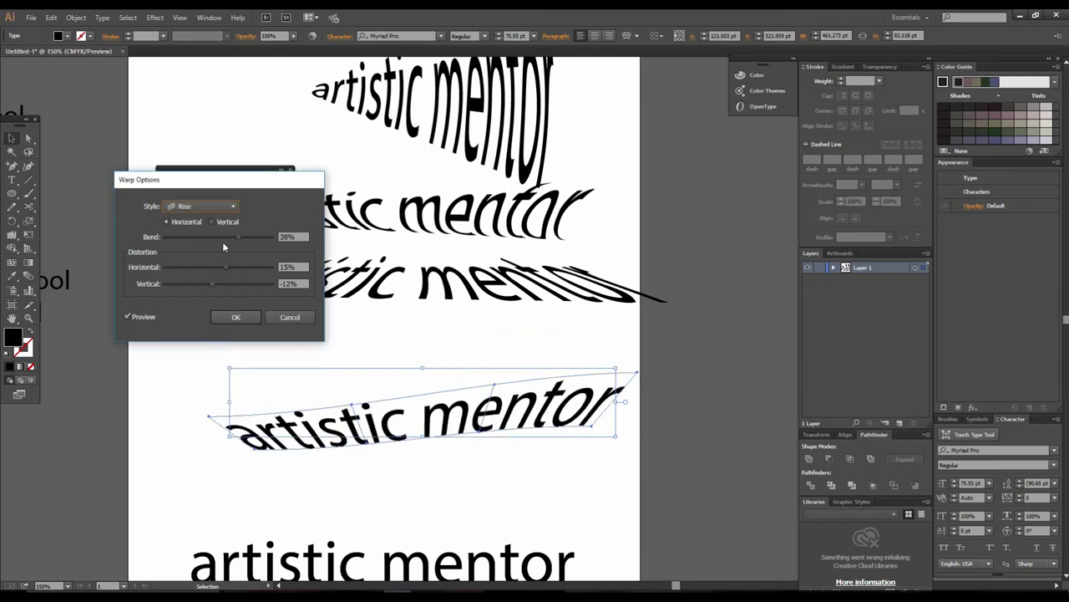
- Preview the FishEye, Inflate and Squeeze warp styles on the text
{"action": "left_click", "coordinate": [219, 209]}
{"action": "left_click", "coordinate": [197, 362]}
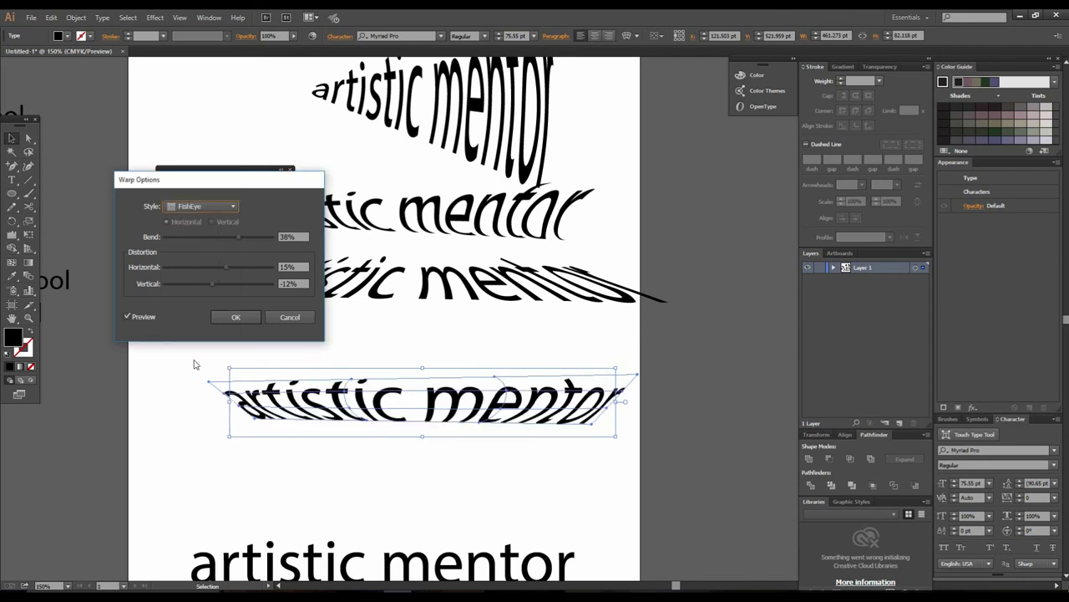
{"action": "left_click", "coordinate": [222, 207]}
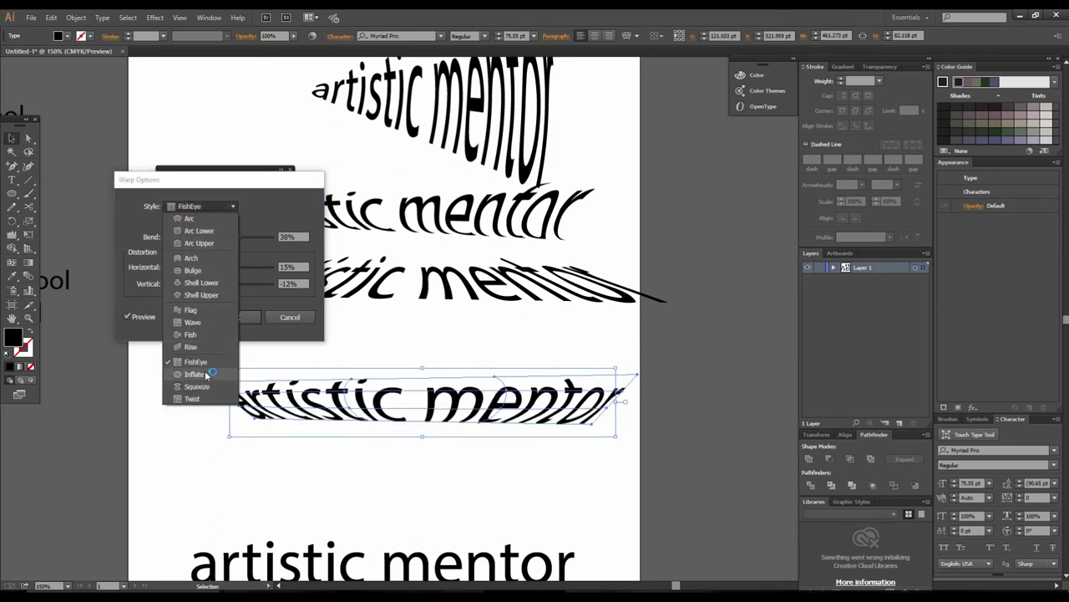
{"action": "left_click", "coordinate": [207, 376]}
{"action": "left_click", "coordinate": [217, 207]}
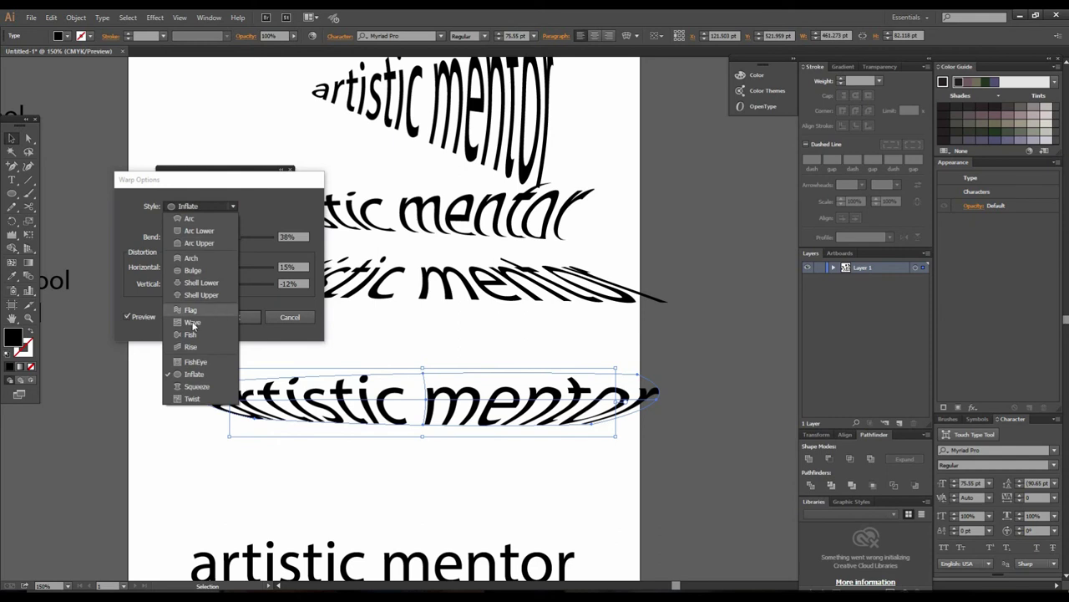
{"action": "left_click", "coordinate": [194, 390]}
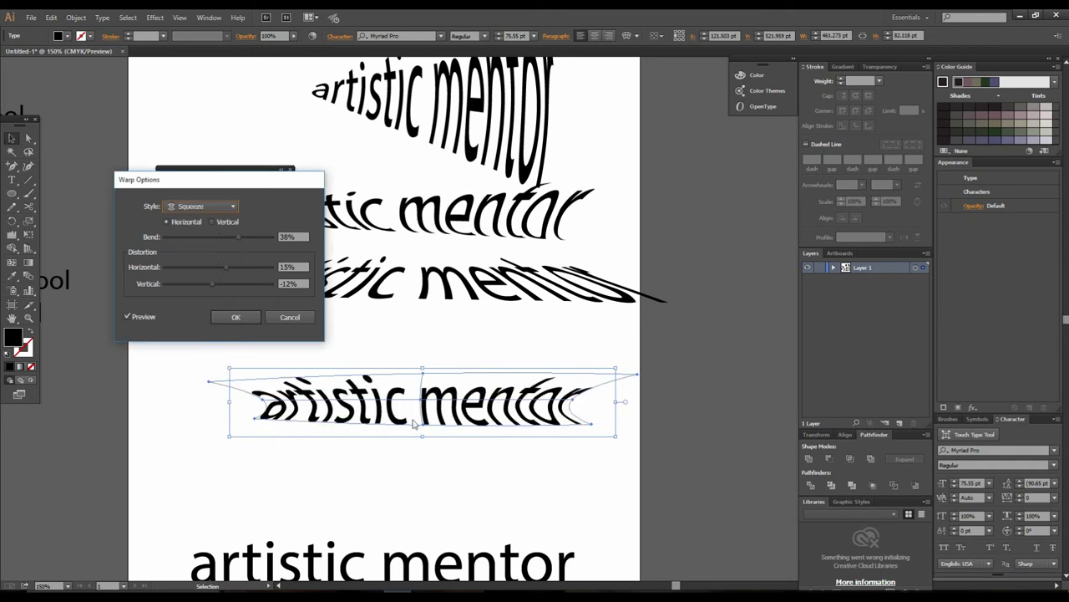
- Switch the warp style to Twist with bend -24%, apply it and deselect the text
{"action": "left_click", "coordinate": [191, 209]}
{"action": "left_click", "coordinate": [193, 398]}
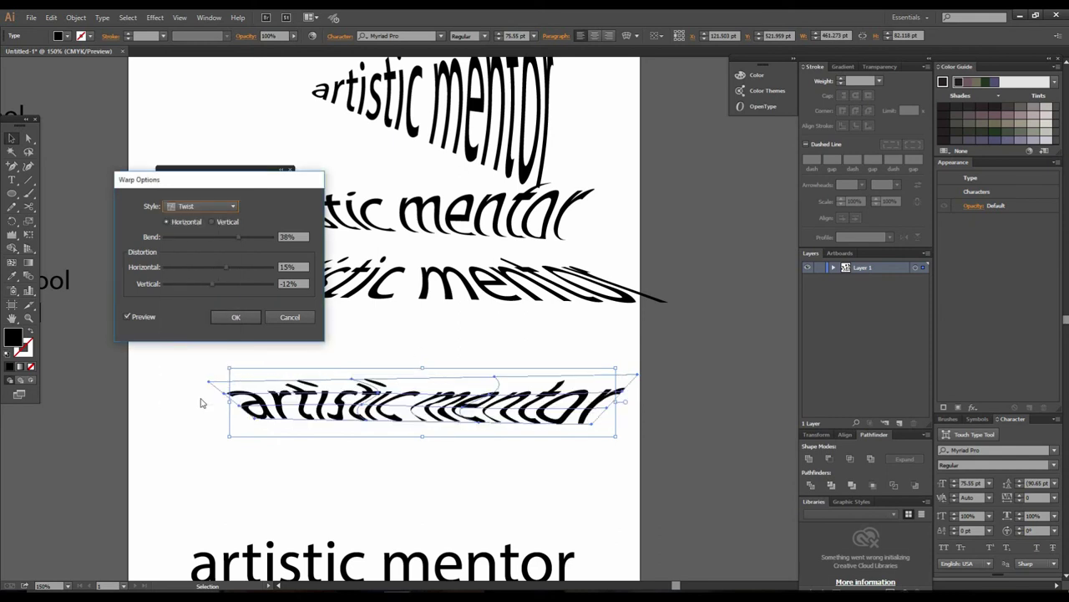
{"action": "left_click_drag", "start_coordinate": [239, 237], "coordinate": [203, 238]}
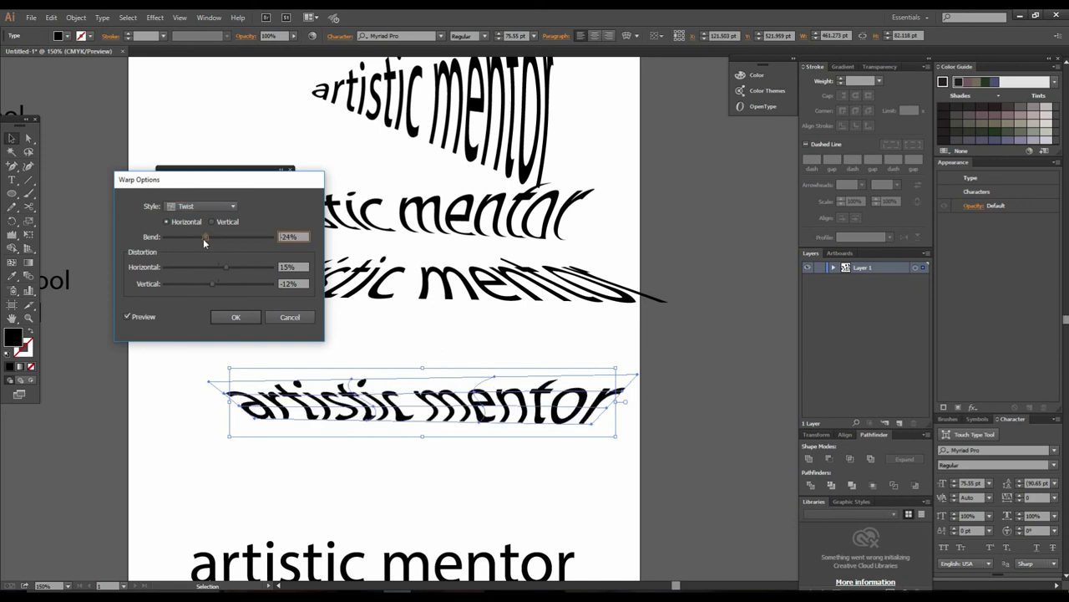
{"action": "left_click", "coordinate": [235, 318]}
{"action": "left_click", "coordinate": [543, 499]}
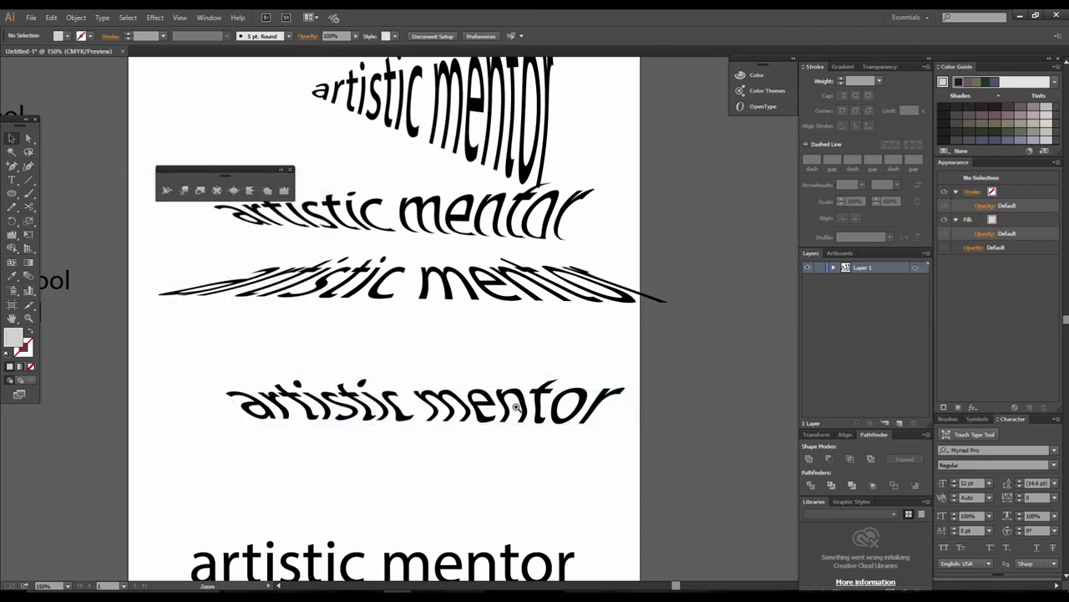
- Examine the warped text lines on the artboard and the distorted shapes and text around it
{"action": "left_click", "coordinate": [515, 403], "text": "ctrl+alt"}
{"action": "left_click", "coordinate": [514, 403], "text": "ctrl+alt"}
{"action": "left_click_drag", "start_coordinate": [511, 361], "coordinate": [476, 468]}
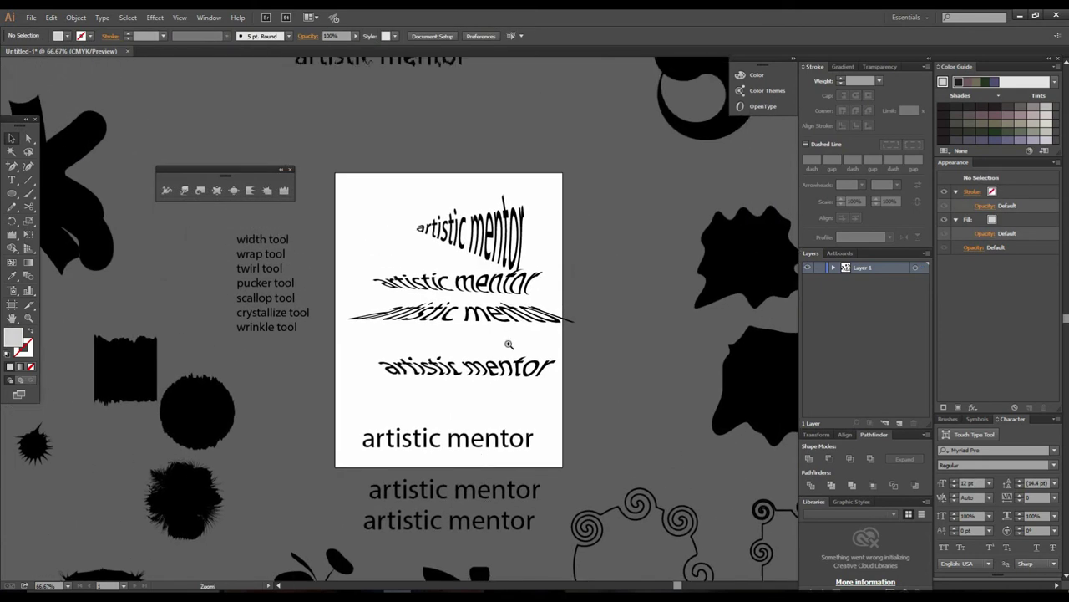
{"action": "left_click", "coordinate": [508, 343], "text": "ctrl"}
{"action": "left_click_drag", "start_coordinate": [509, 345], "coordinate": [461, 418]}
{"action": "left_click", "coordinate": [513, 363], "text": "ctrl+alt"}
{"action": "left_click", "coordinate": [512, 362], "text": "ctrl+alt"}
{"action": "left_click", "coordinate": [516, 362], "text": "ctrl+alt"}
{"action": "left_click_drag", "start_coordinate": [516, 363], "coordinate": [419, 520]}
{"action": "left_click", "coordinate": [472, 378]}
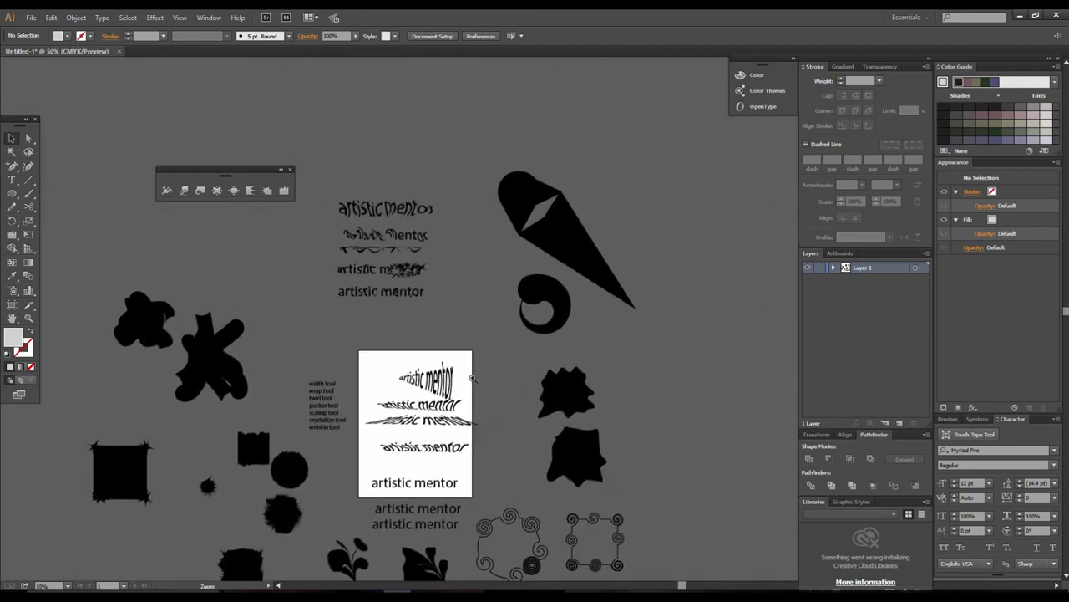
{"action": "left_click", "coordinate": [479, 325], "text": "ctrl+alt"}
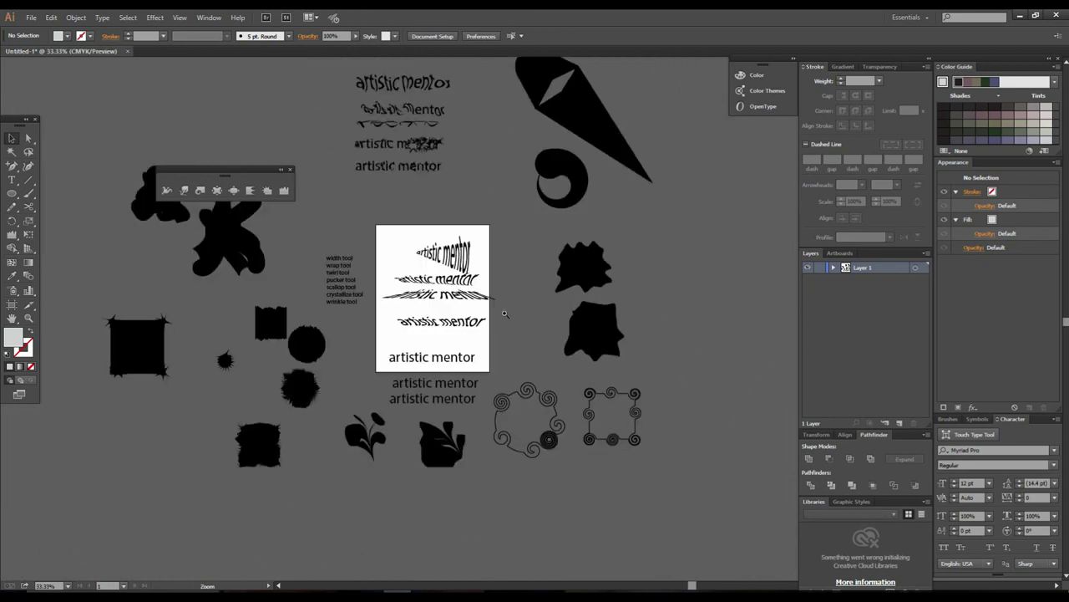
{"action": "left_click", "coordinate": [504, 313], "text": "ctrl"}
{"action": "left_click", "coordinate": [504, 312], "text": "ctrl"}
{"action": "left_click_drag", "start_coordinate": [504, 312], "coordinate": [485, 410]}
{"action": "left_click", "coordinate": [487, 367]}
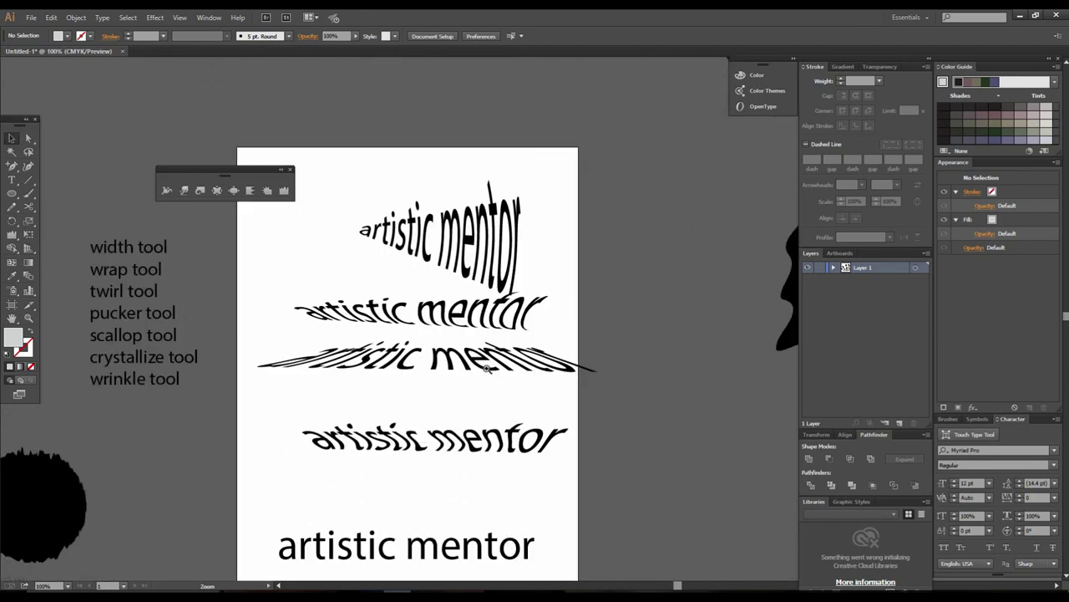
{"action": "left_click", "coordinate": [487, 368]}
{"action": "left_click", "coordinate": [492, 365], "text": "alt"}
{"action": "left_click", "coordinate": [492, 365], "text": "ctrl+alt"}
{"action": "left_click", "coordinate": [492, 365], "text": "ctrl+alt"}
{"action": "left_click_drag", "start_coordinate": [492, 365], "coordinate": [394, 456]}
{"action": "left_click", "coordinate": [495, 380], "text": "ctrl"}
{"action": "left_click", "coordinate": [495, 380], "text": "ctrl"}
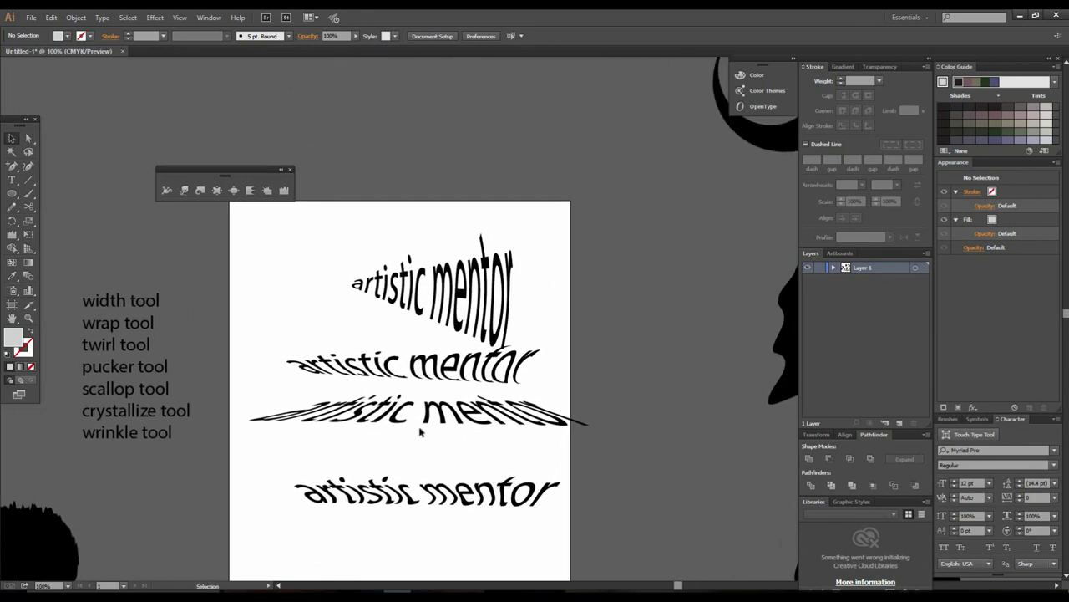